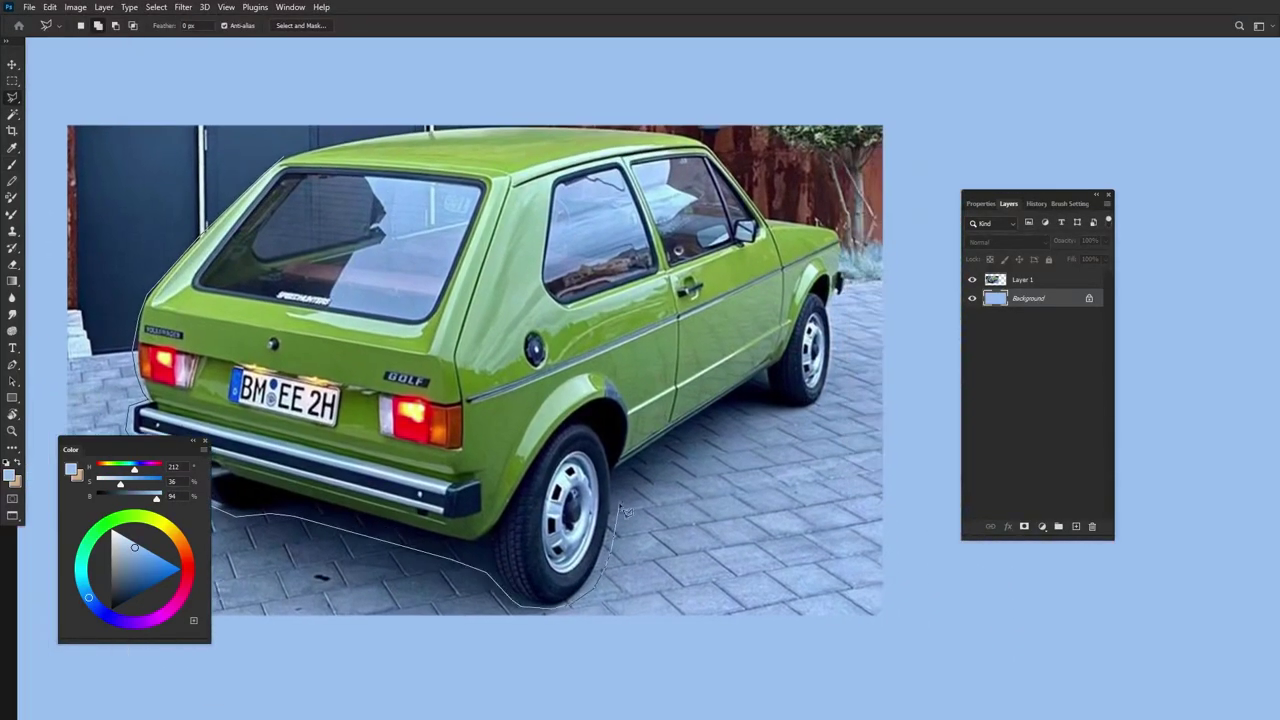
Finish outlining the car, invert the selection and delete the surrounding photo background
click(437, 578)
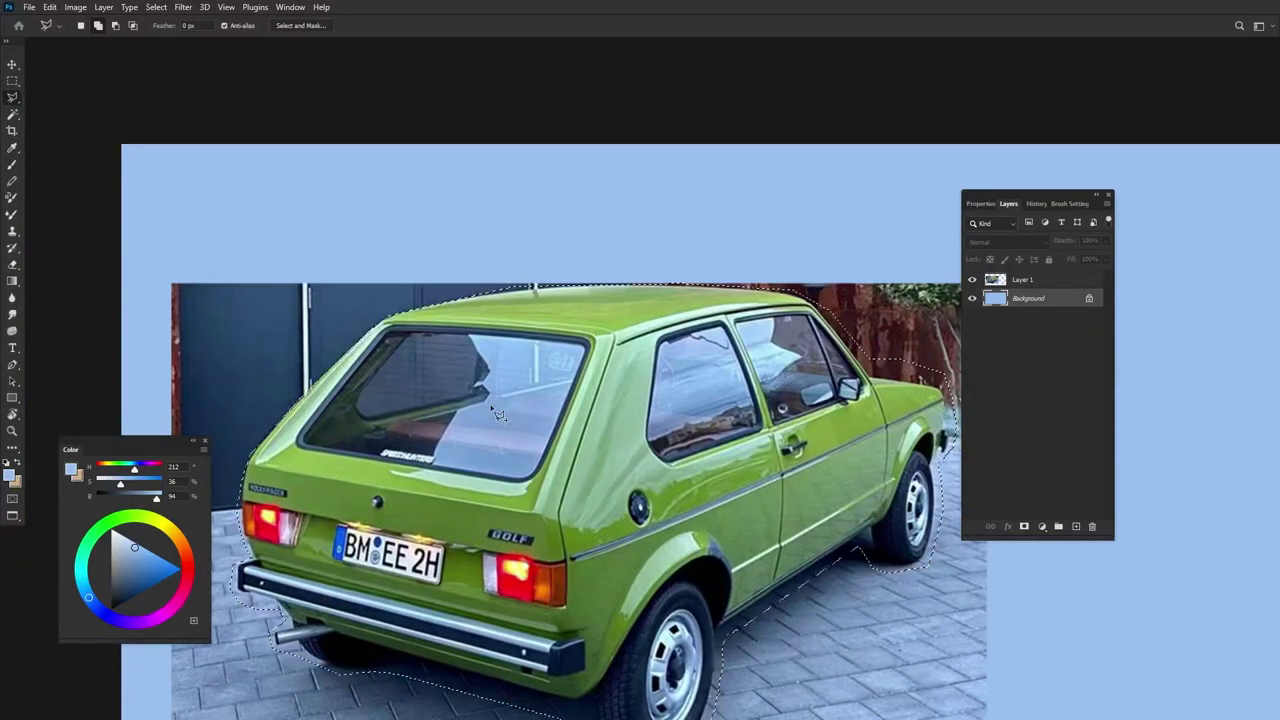
key(ctrl+shift+i)
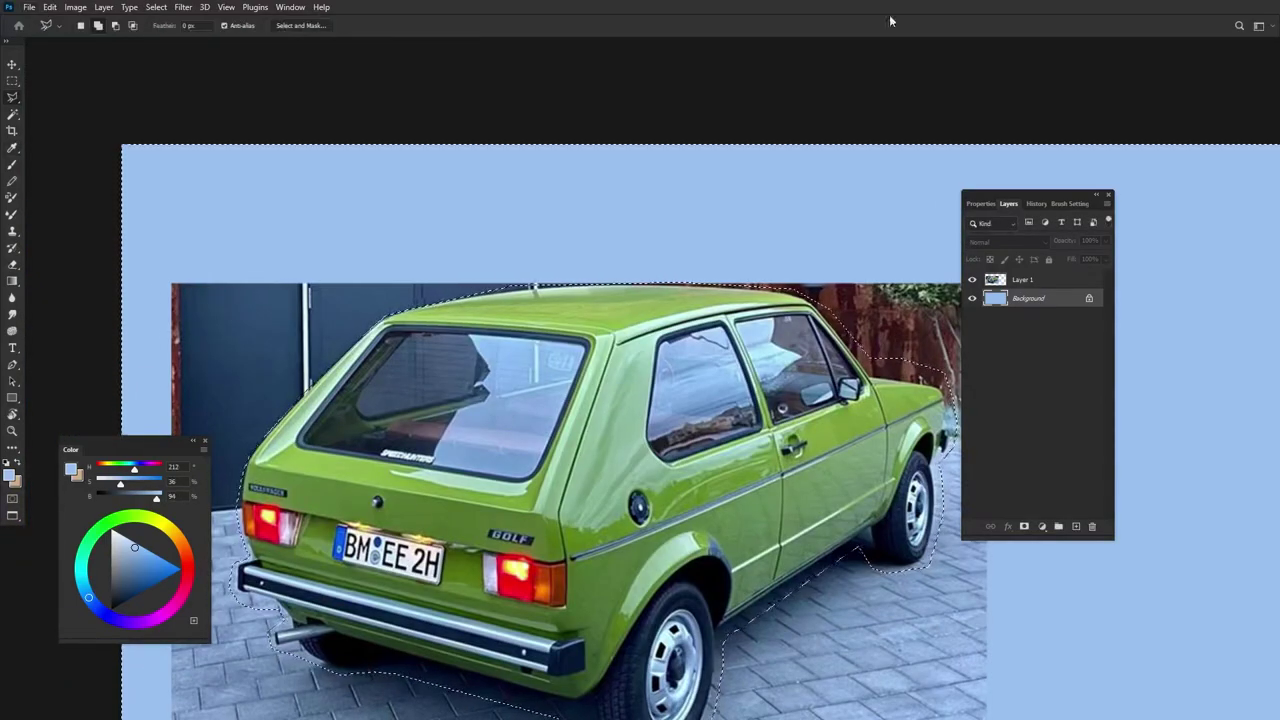
click(1053, 281)
key(Delete)
key(ctrl+d)
Convert the car to black and white with Greens -60 and Blues -138
key(b)
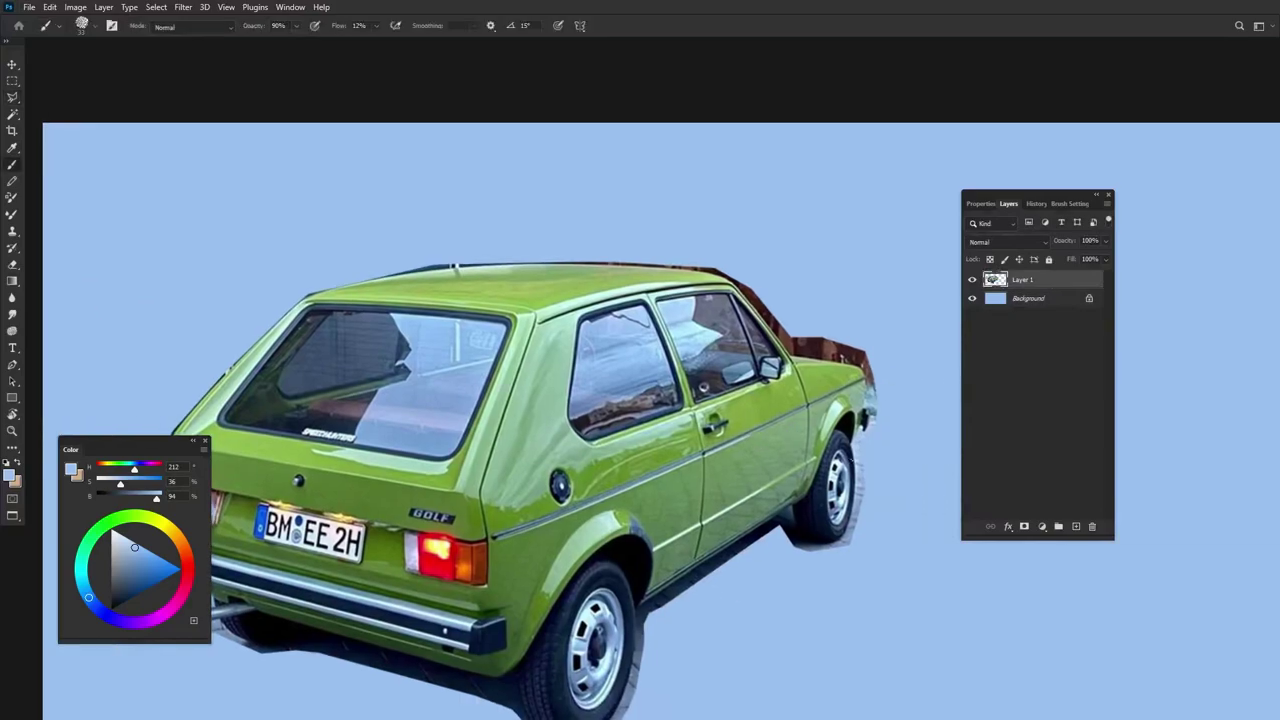
alt+scroll(802, 480, up, 3)
scroll(714, 488, left, 5)
scroll(714, 488, down, 2)
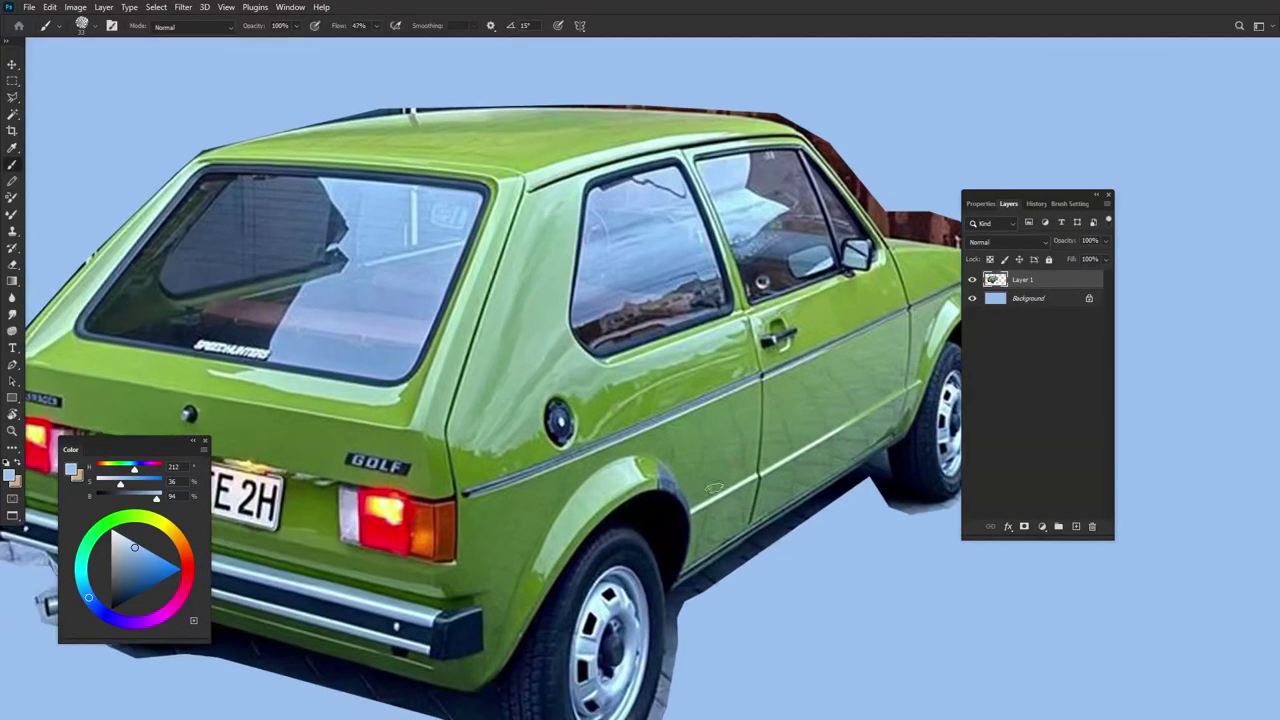
key(ctrl+alt+shift+b)
drag(753, 297, 717, 297)
drag(746, 363, 690, 363)
Apply the greyscale conversion, set the eraser to pen pressure, and erase fringes around the rear tyre
key(Return)
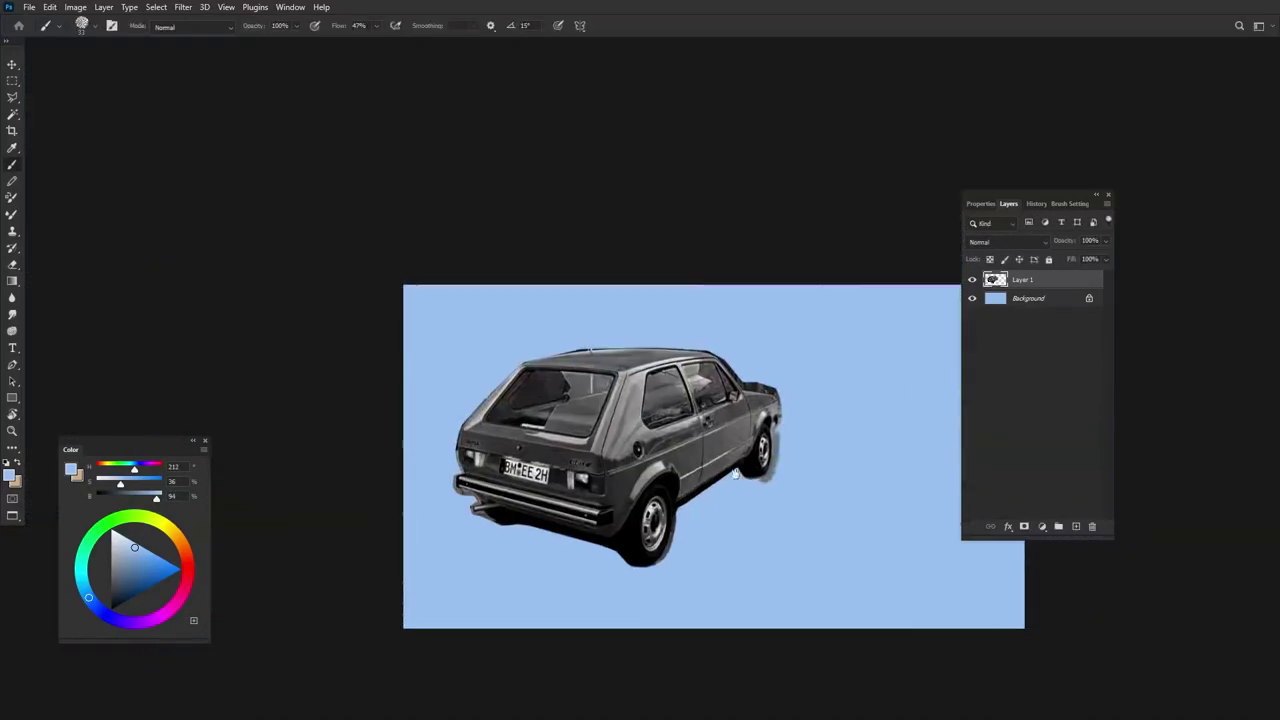
mouse_move(870, 326)
mouse_down()
mouse_move(743, 485)
mouse_move(703, 483)
mouse_up()
key(e)
click(1069, 203)
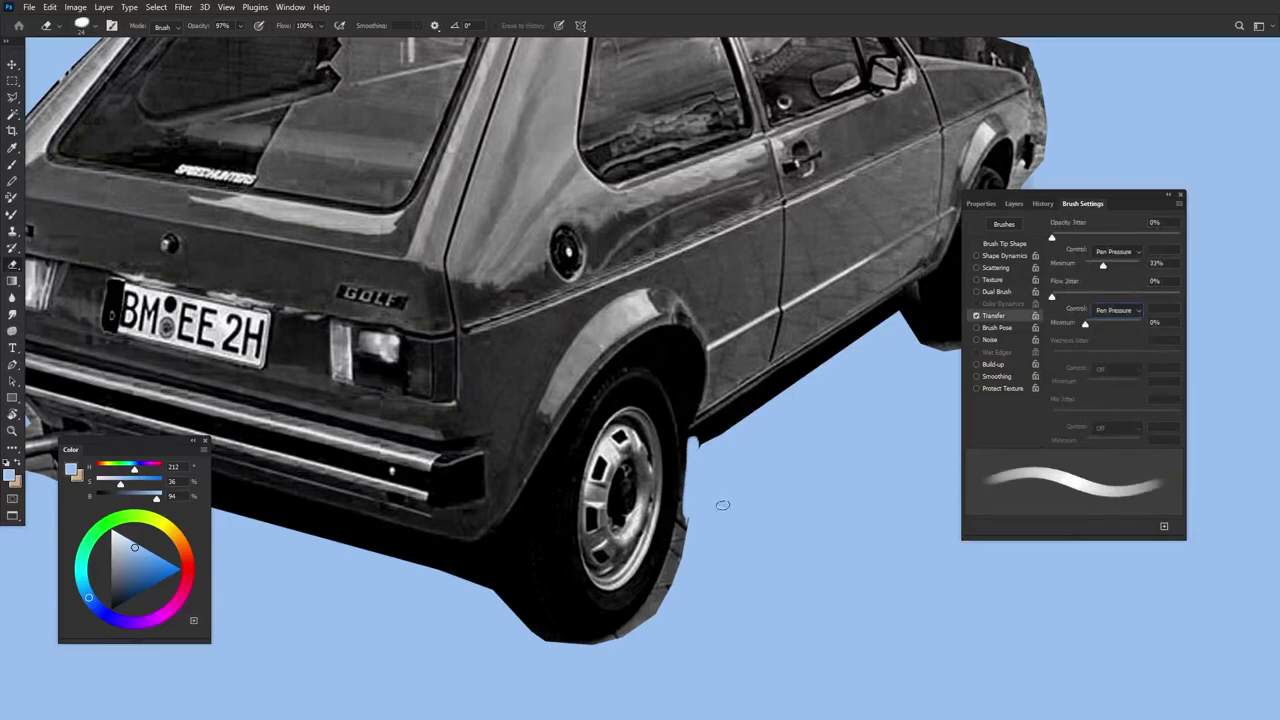
drag(686, 486, 662, 596)
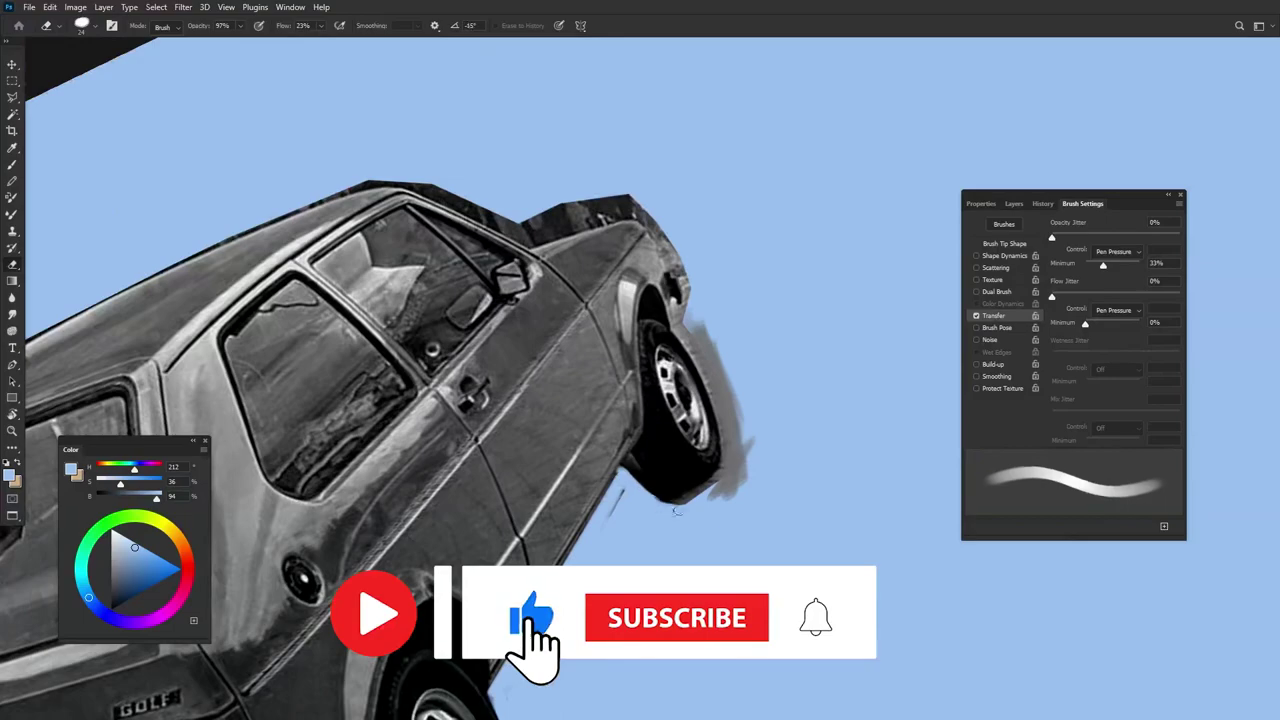
mouse_move(730, 330)
mouse_down()
mouse_move(715, 430)
mouse_move(725, 495)
mouse_up()
drag(690, 432, 676, 412)
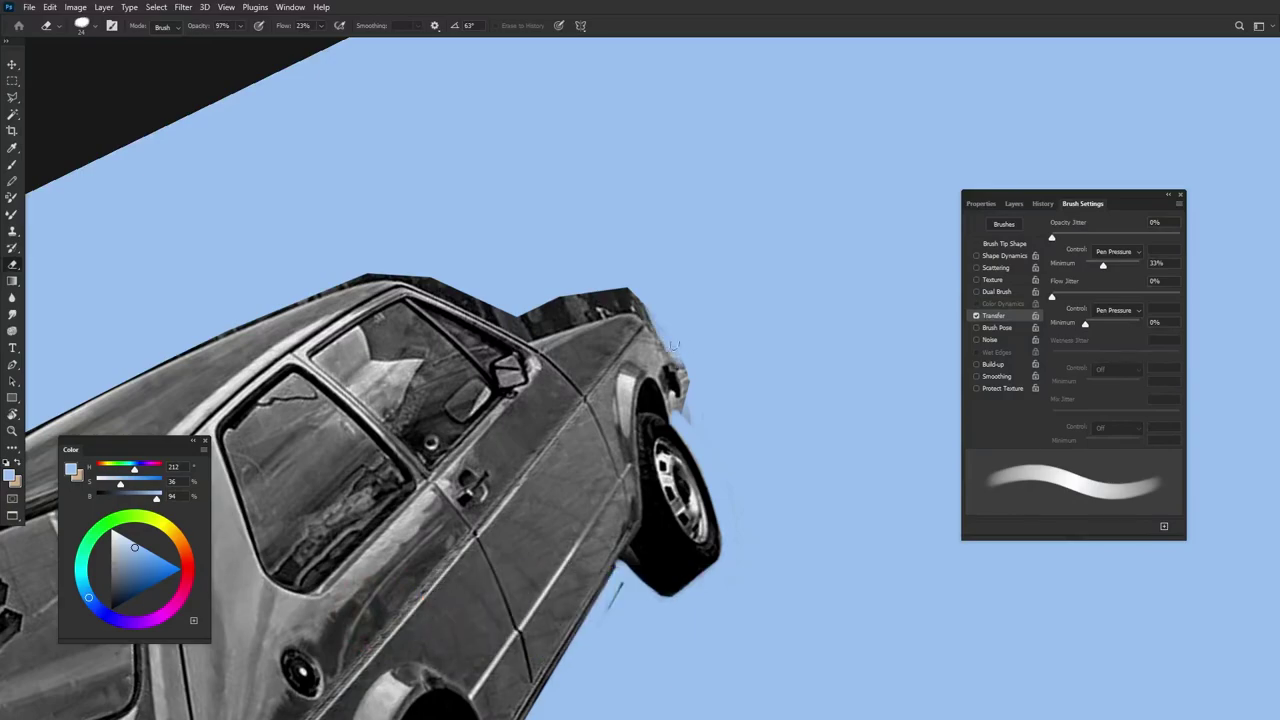
Erase the dark fringes around the front wheel and along the car's front edge and side
mouse_move(674, 345)
mouse_down()
mouse_move(688, 410)
mouse_move(640, 300)
mouse_up()
mouse_move(560, 360)
mouse_down()
mouse_move(570, 412)
mouse_move(548, 470)
mouse_up()
drag(578, 430, 522, 625)
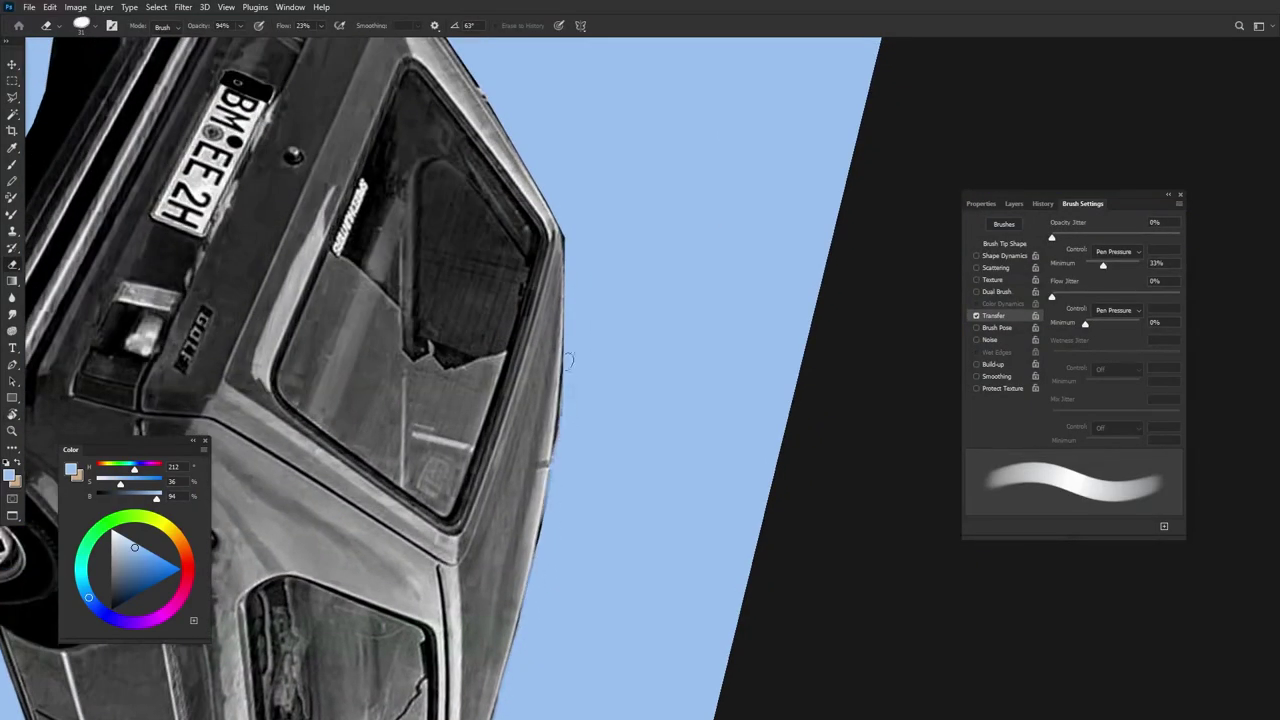
drag(568, 360, 540, 555)
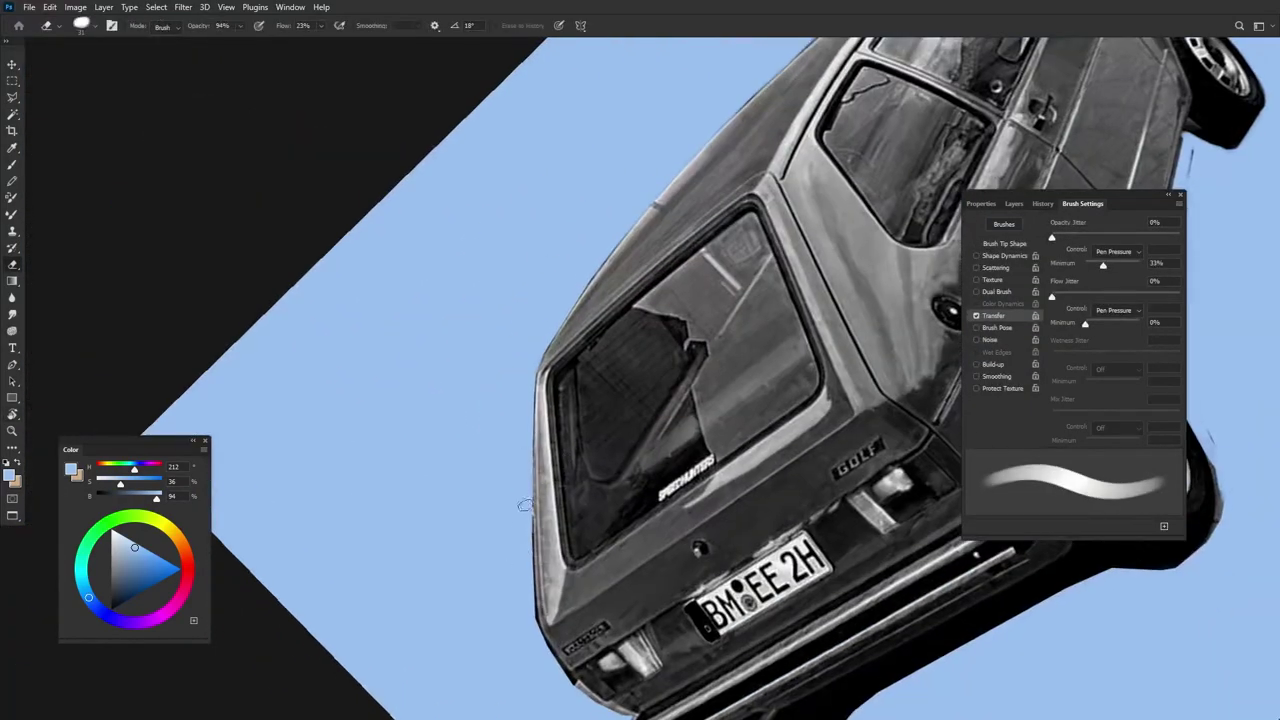
mouse_move(530, 455)
mouse_down()
mouse_move(536, 635)
mouse_move(530, 565)
mouse_up()
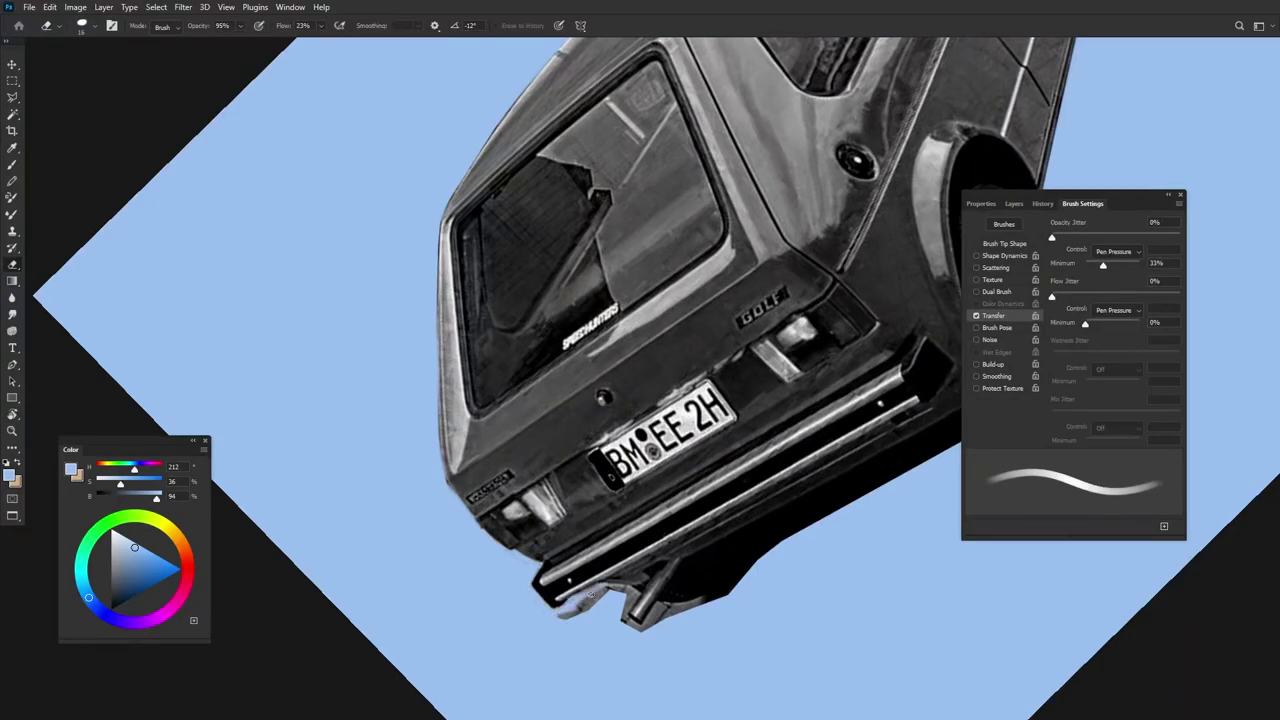
drag(622, 593, 538, 590)
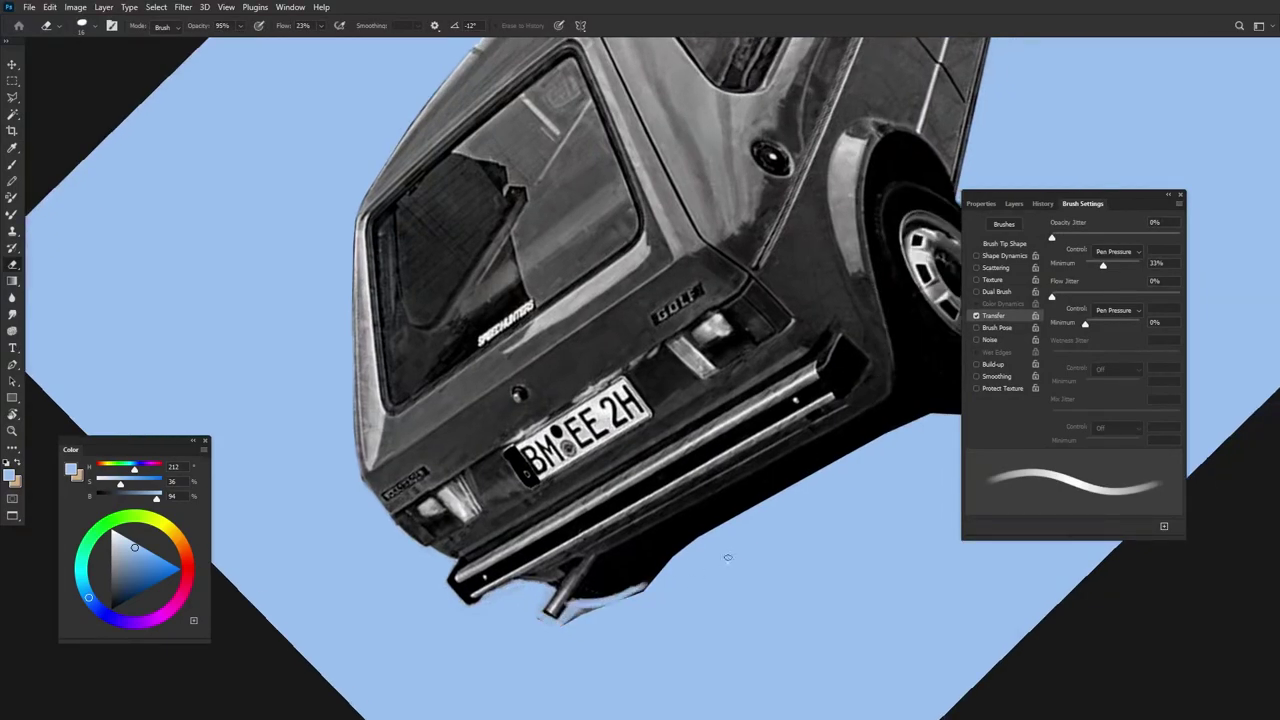
drag(727, 557, 665, 580)
drag(585, 596, 385, 676)
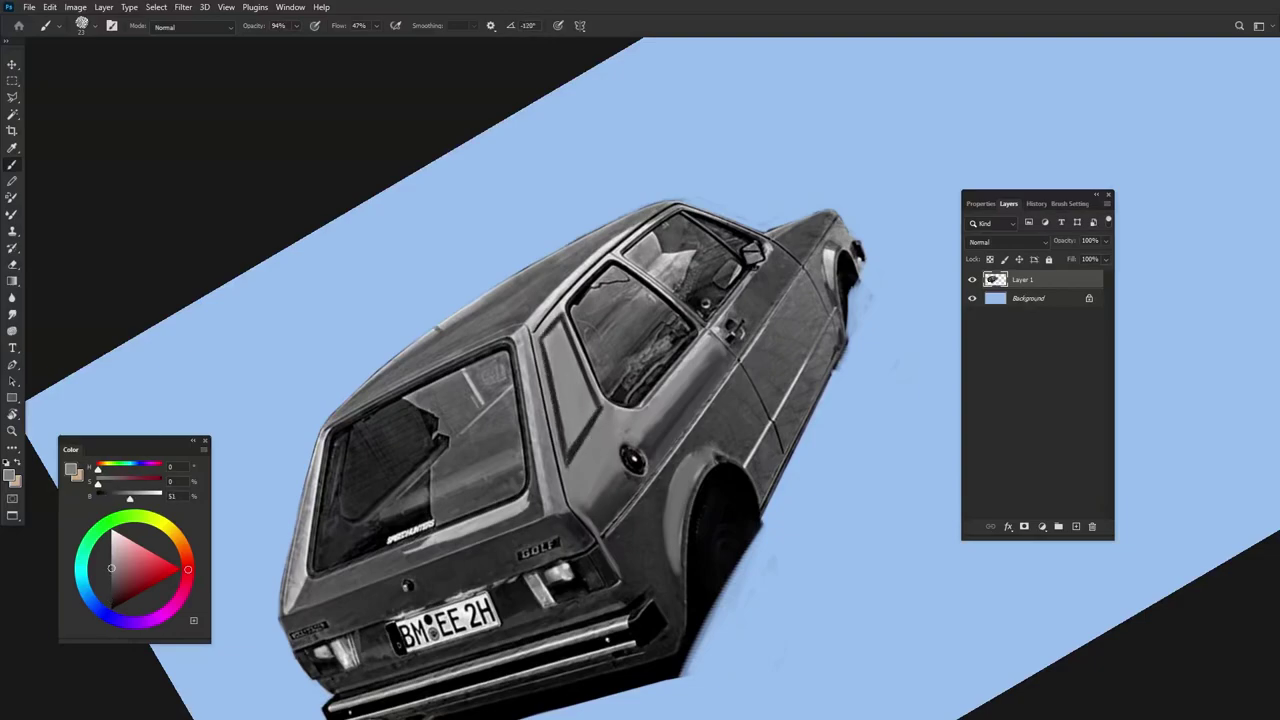
Paint the pillar, rear side window and rear window glass dark at full opacity
drag(552, 406, 558, 465)
alt+click(578, 408)
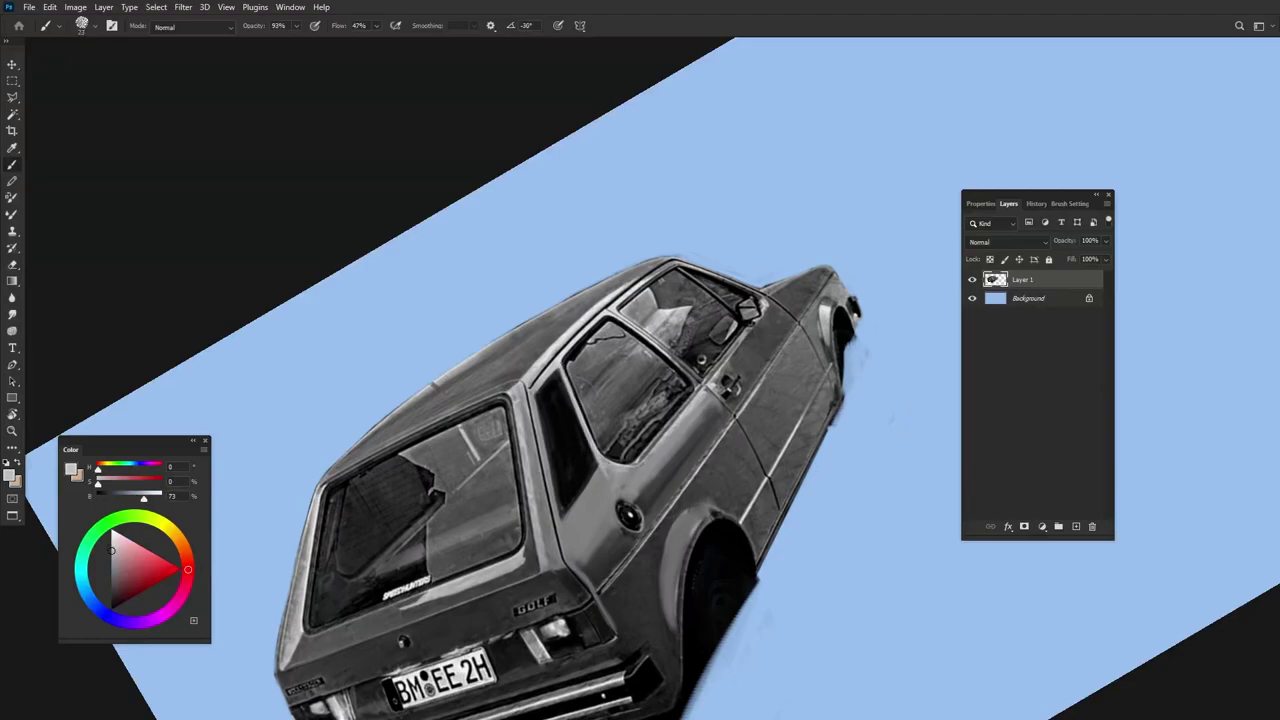
alt+click(616, 467)
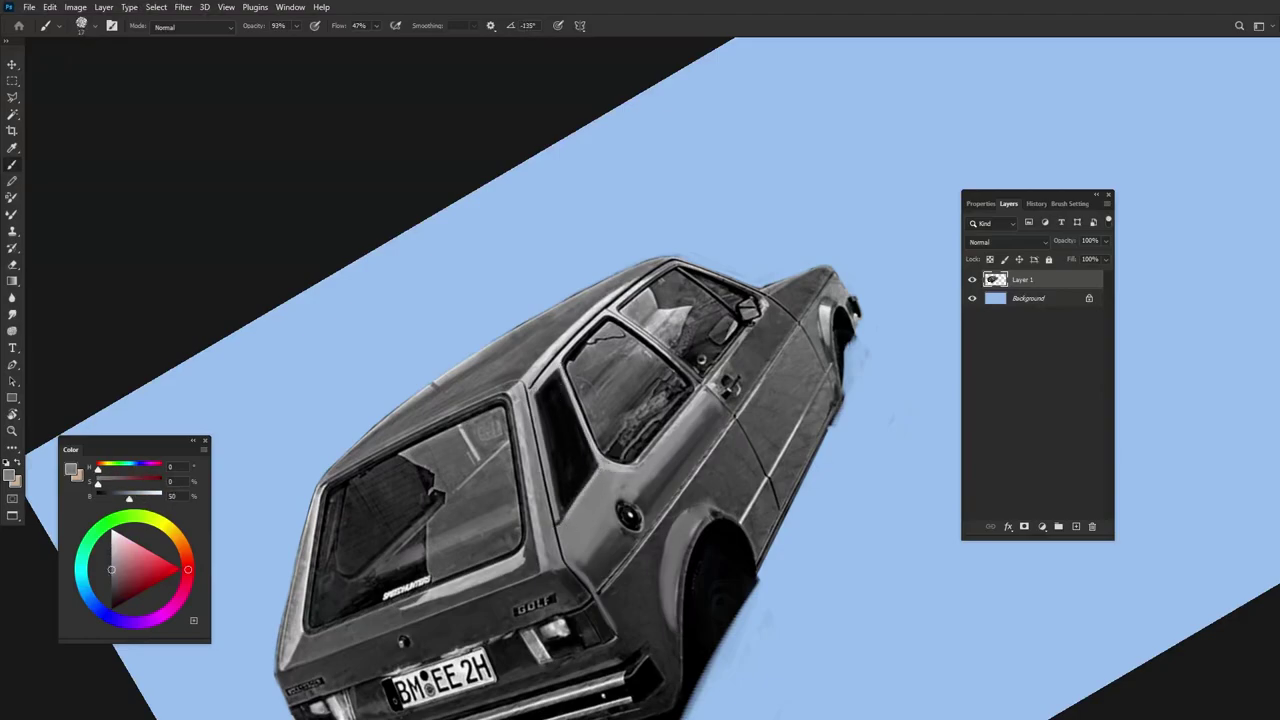
drag(665, 390, 600, 432)
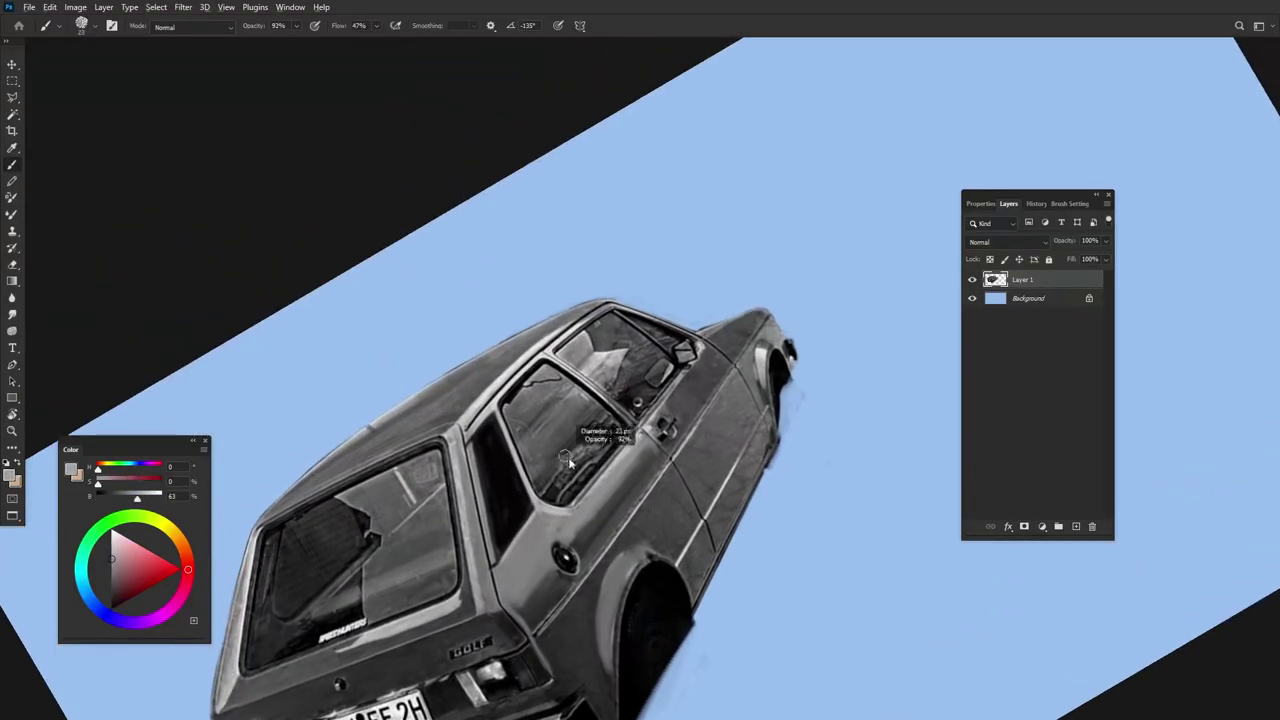
mouse_move(532, 456)
mouse_down()
mouse_move(585, 375)
mouse_move(615, 470)
mouse_move(540, 495)
mouse_up()
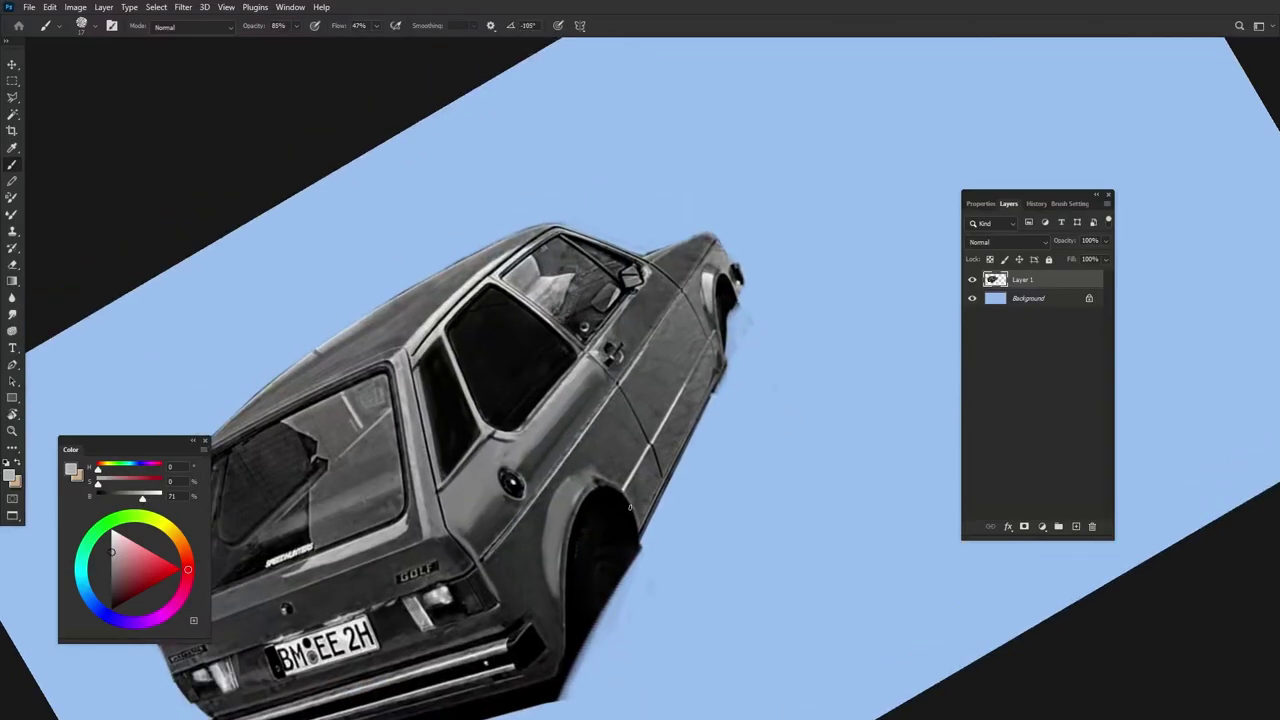
drag(472, 445, 487, 400)
key(0)
drag(414, 414, 360, 500)
mouse_move(360, 450)
mouse_down()
mouse_move(280, 530)
mouse_move(363, 497)
mouse_up()
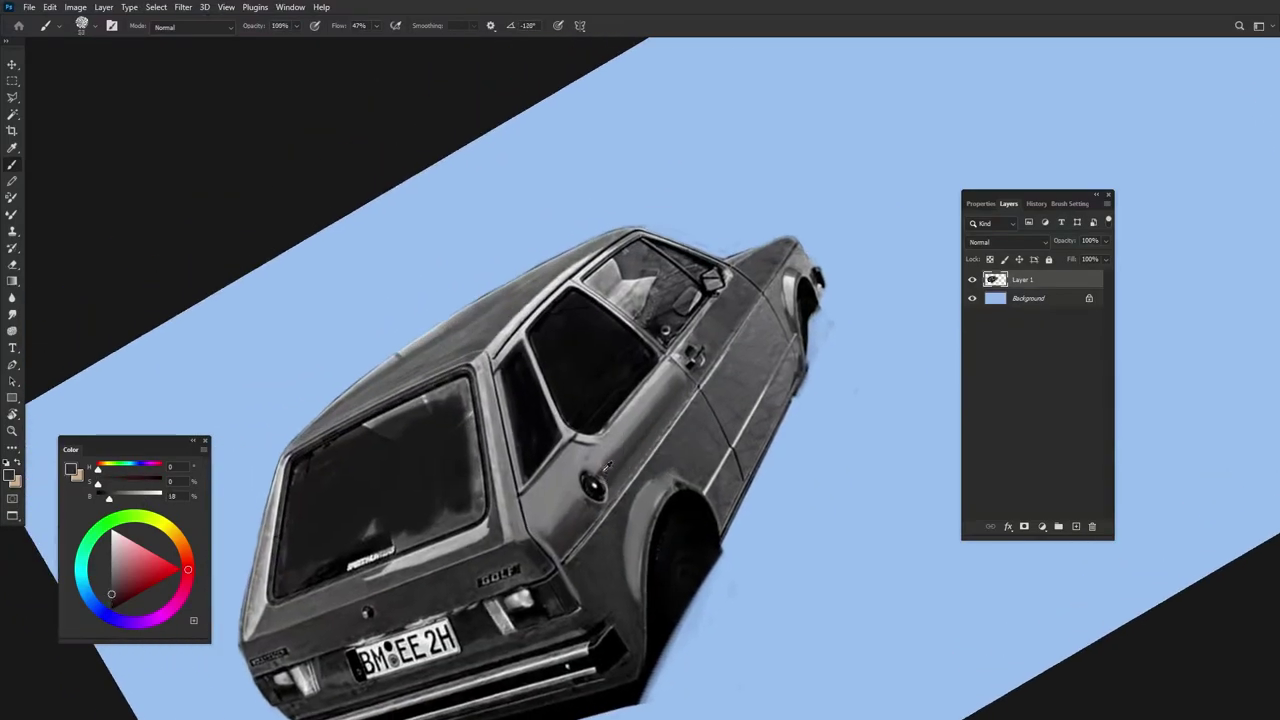
Sample greys from the door window, then lasso the front wheel arch and pull it outward
mouse_move(677, 383)
mouse_down()
mouse_move(563, 483)
mouse_move(507, 398)
mouse_up()
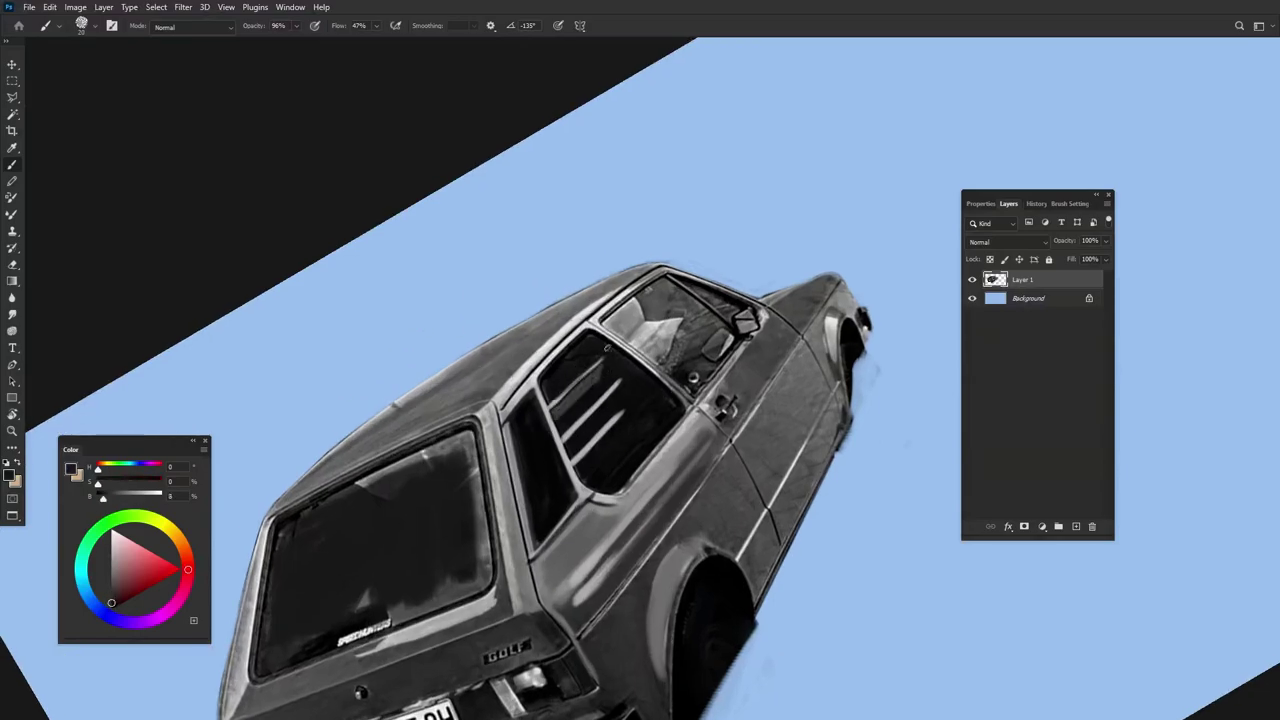
alt+click(610, 402)
alt+click(568, 460)
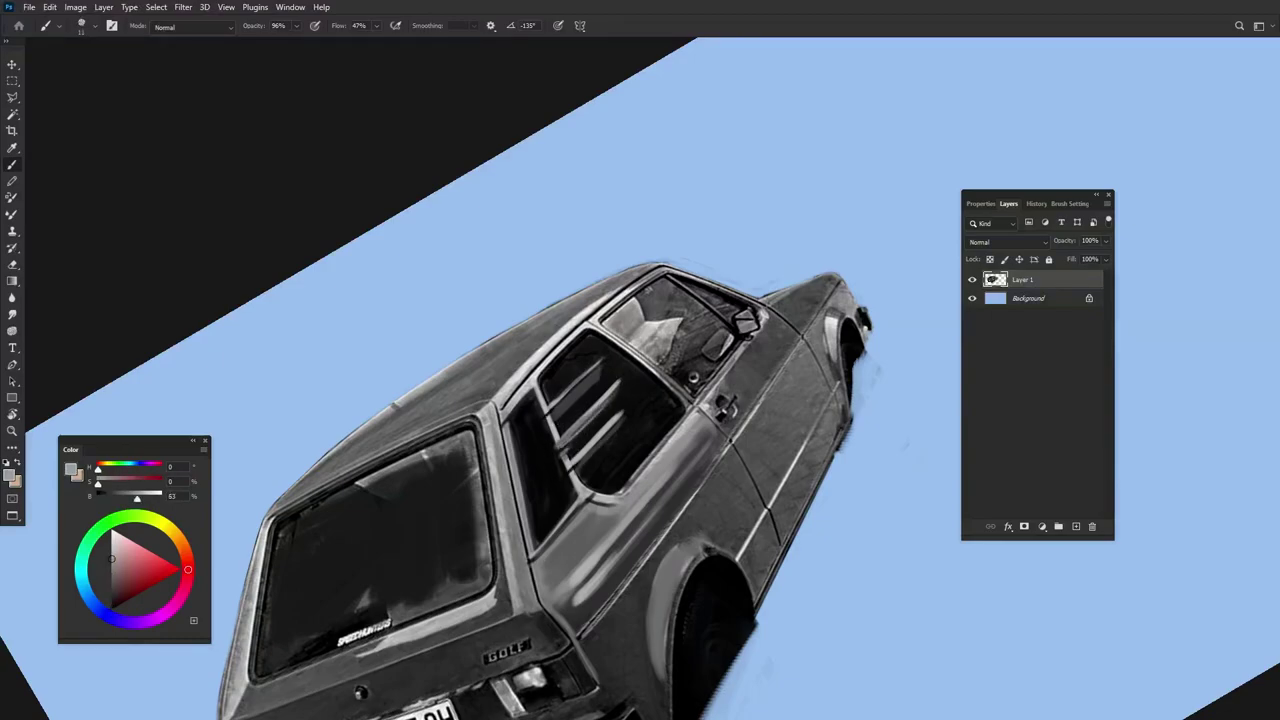
alt+click(587, 420)
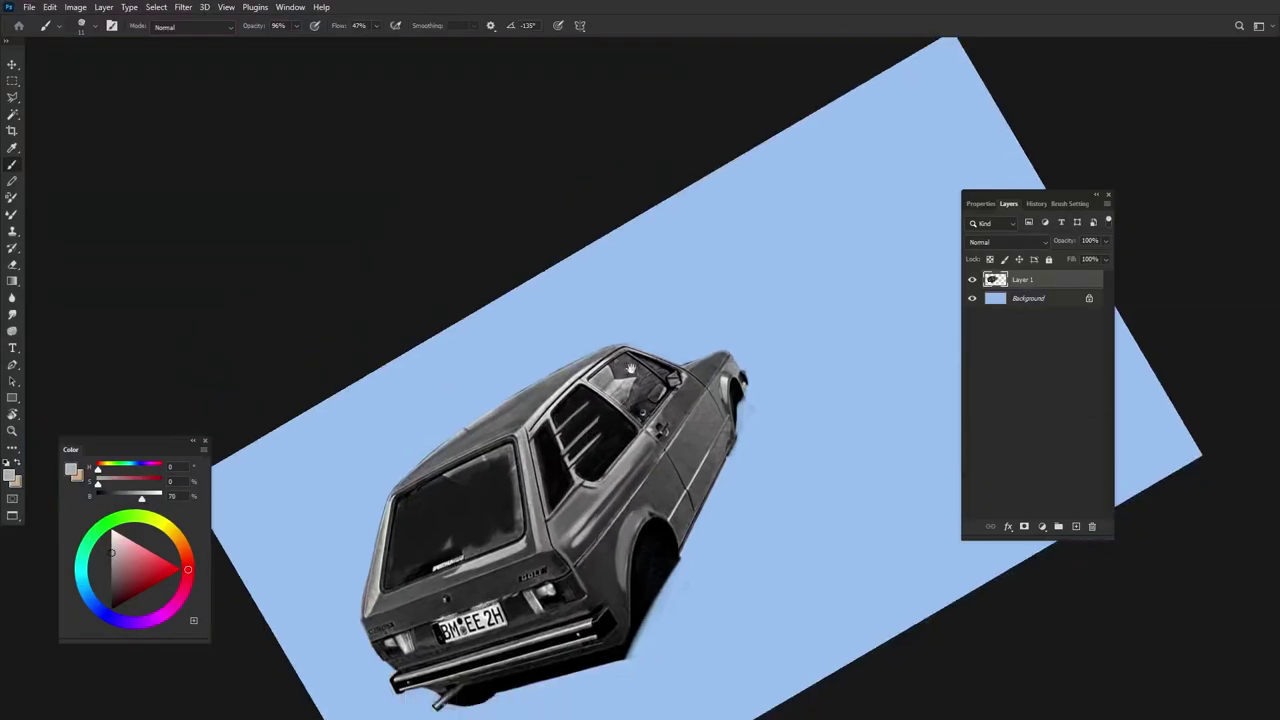
drag(576, 469, 610, 518)
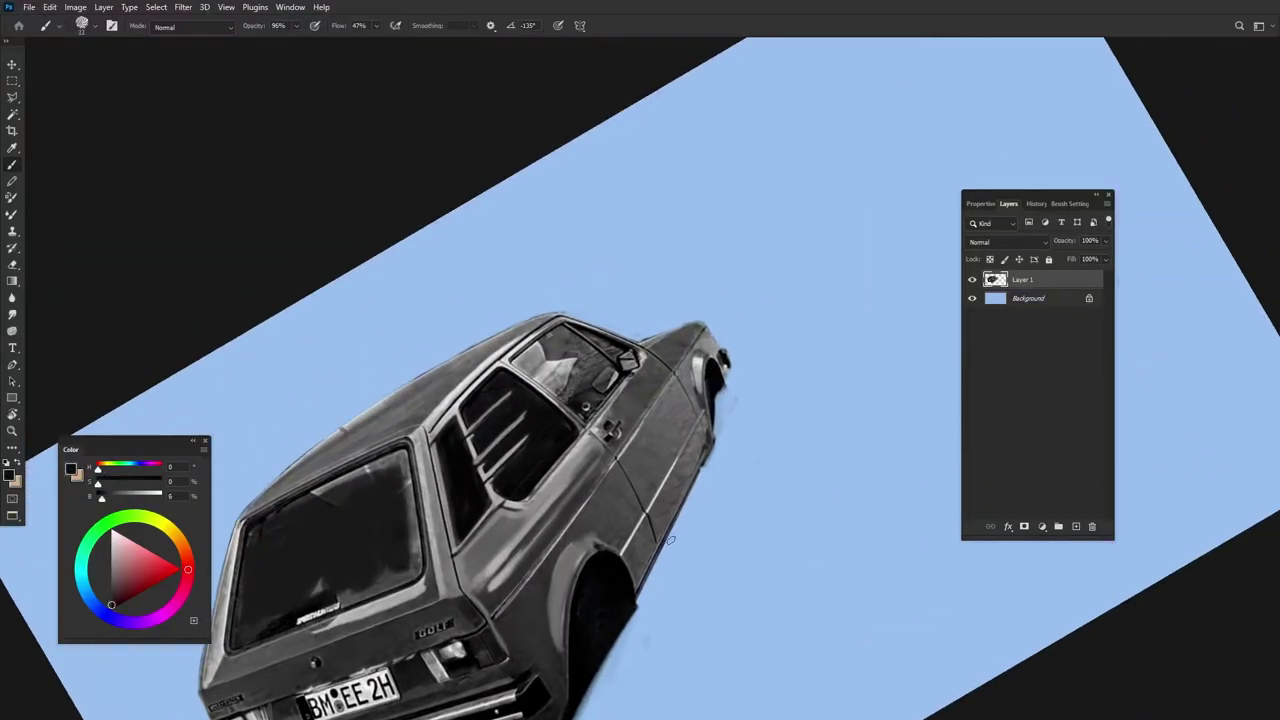
key(l)
drag(712, 385, 740, 370)
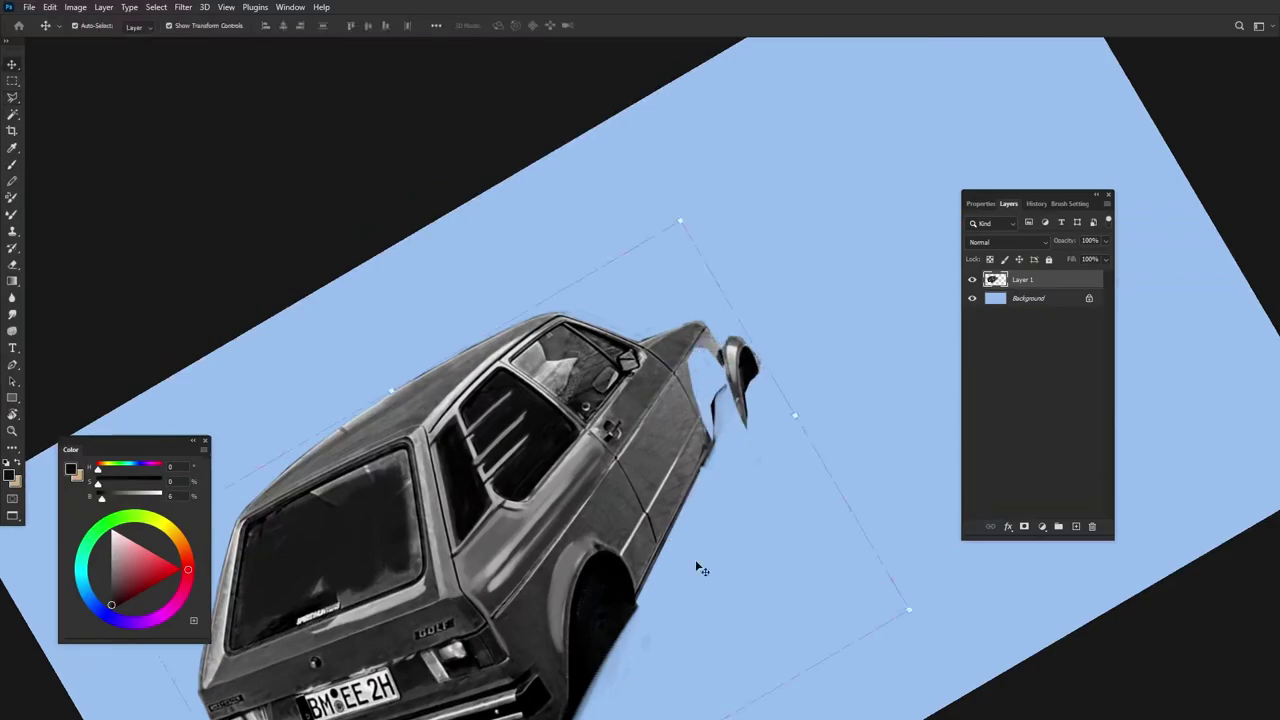
Commit the front flare and fill the gap between body and flare with grey and near-black
key(b)
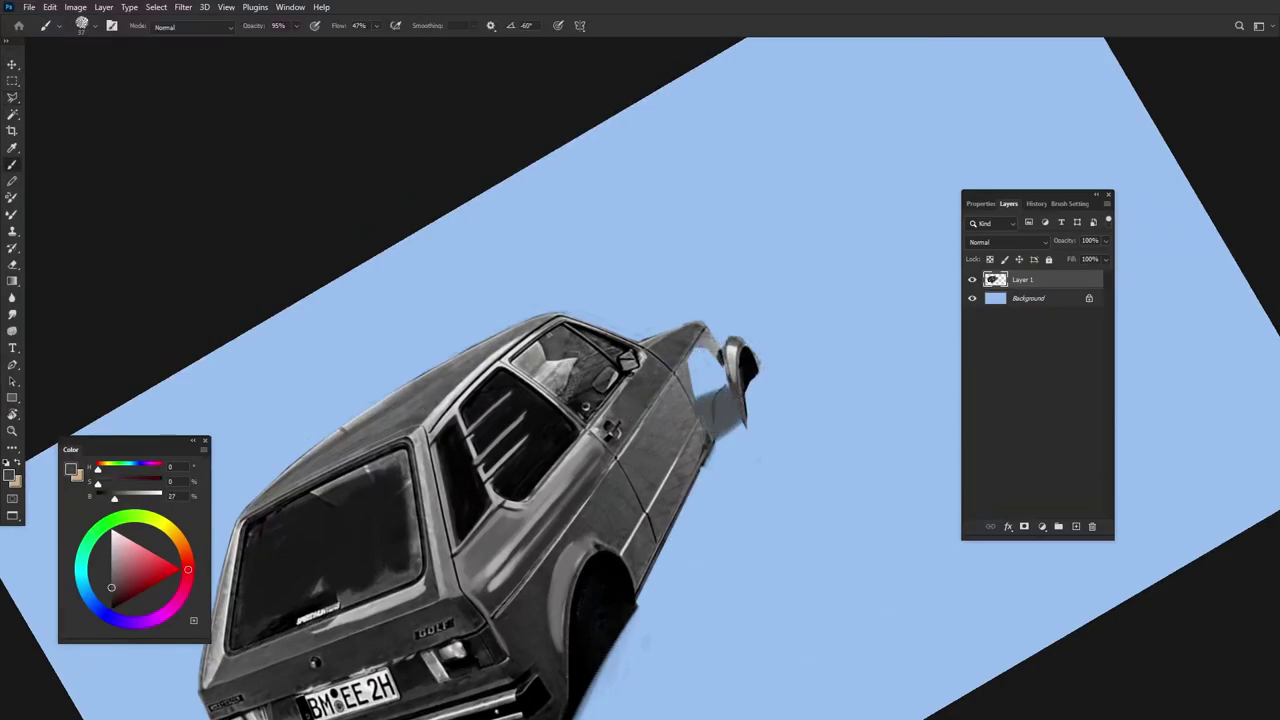
mouse_move(718, 381)
mouse_down()
mouse_move(705, 400)
mouse_move(710, 355)
mouse_up()
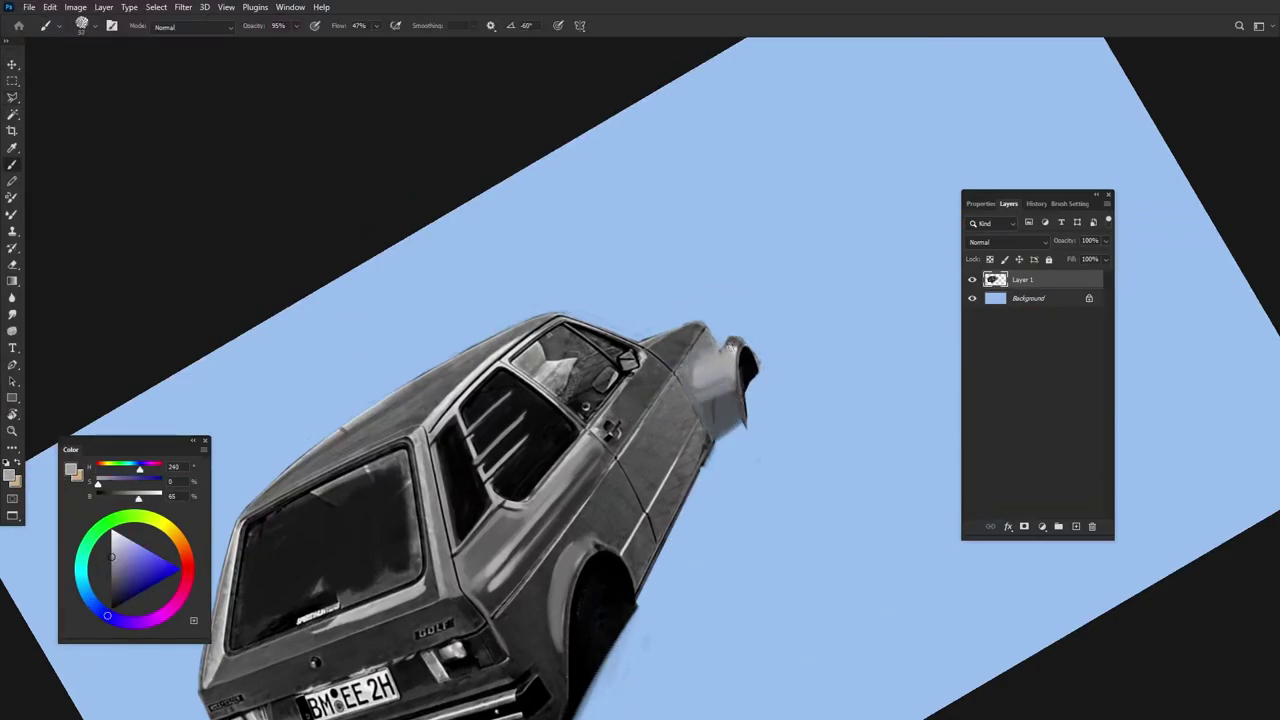
alt+click(703, 344)
alt+click(748, 372)
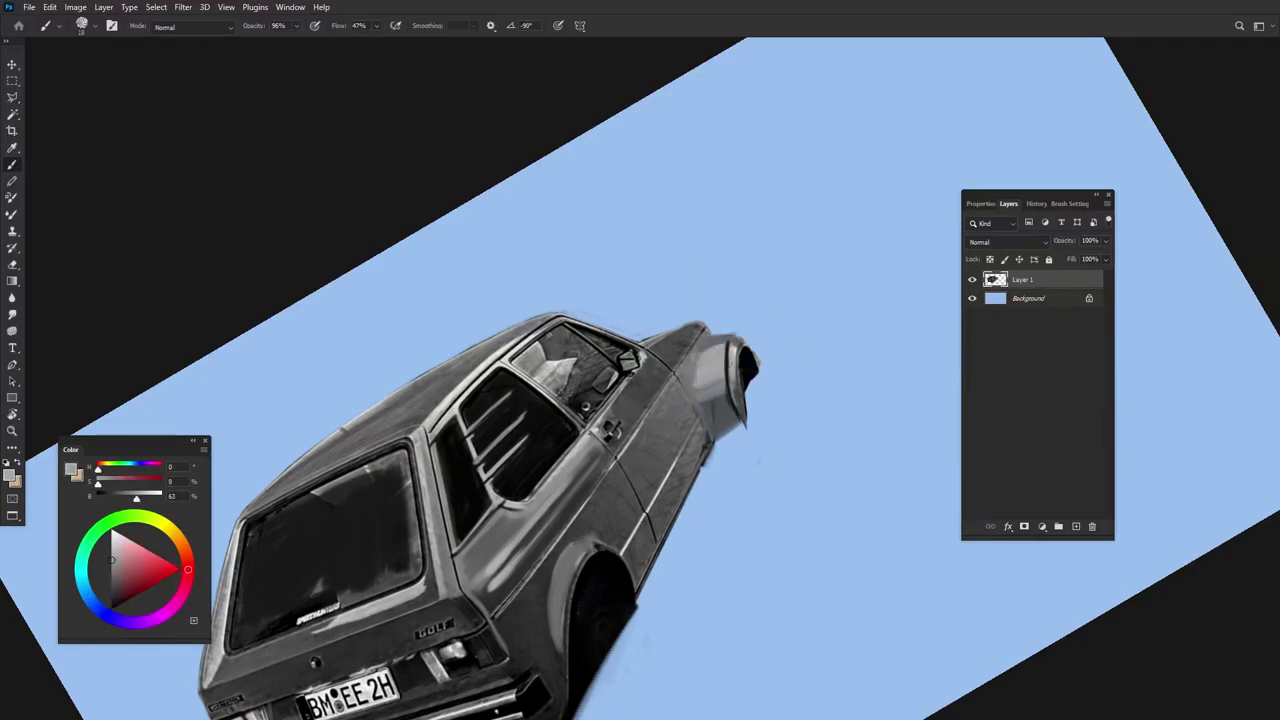
drag(720, 380, 705, 430)
mouse_move(700, 345)
mouse_down()
mouse_move(702, 430)
mouse_move(617, 490)
mouse_up()
Touch up the flare with dark grey, bluish grey and light blue while rotating the view
key(r)
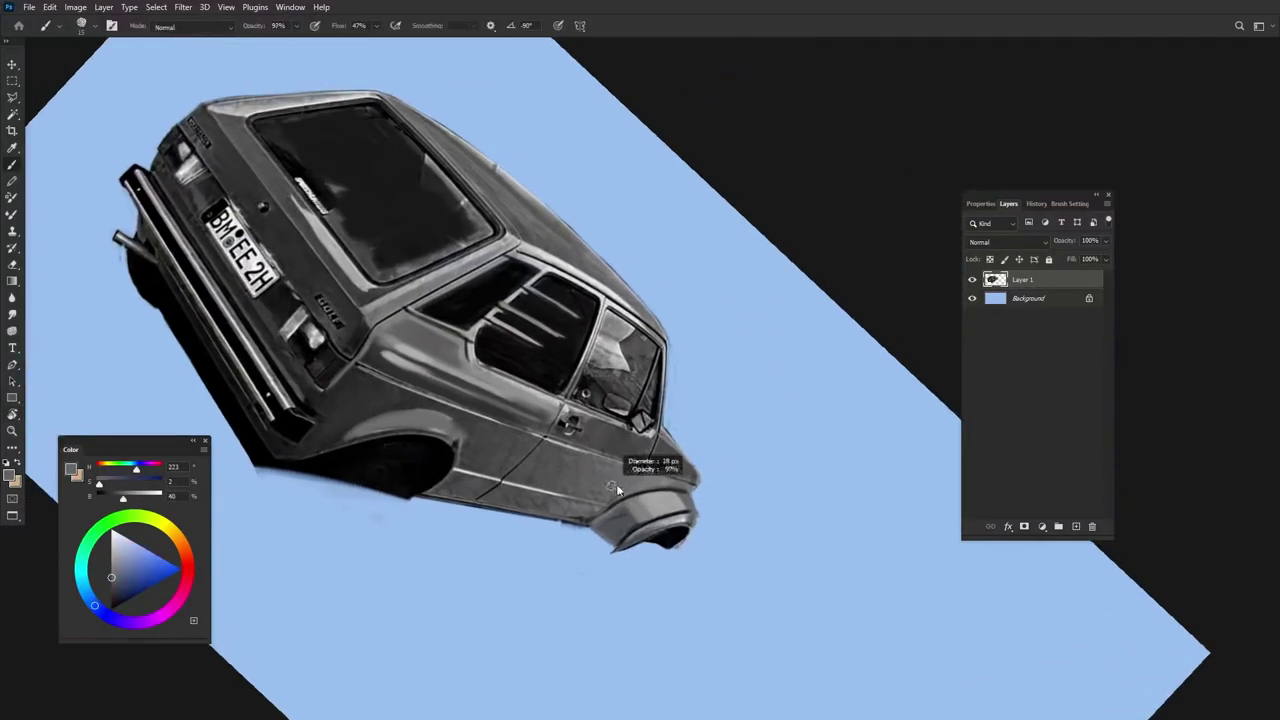
alt+click(617, 490)
alt+click(603, 517)
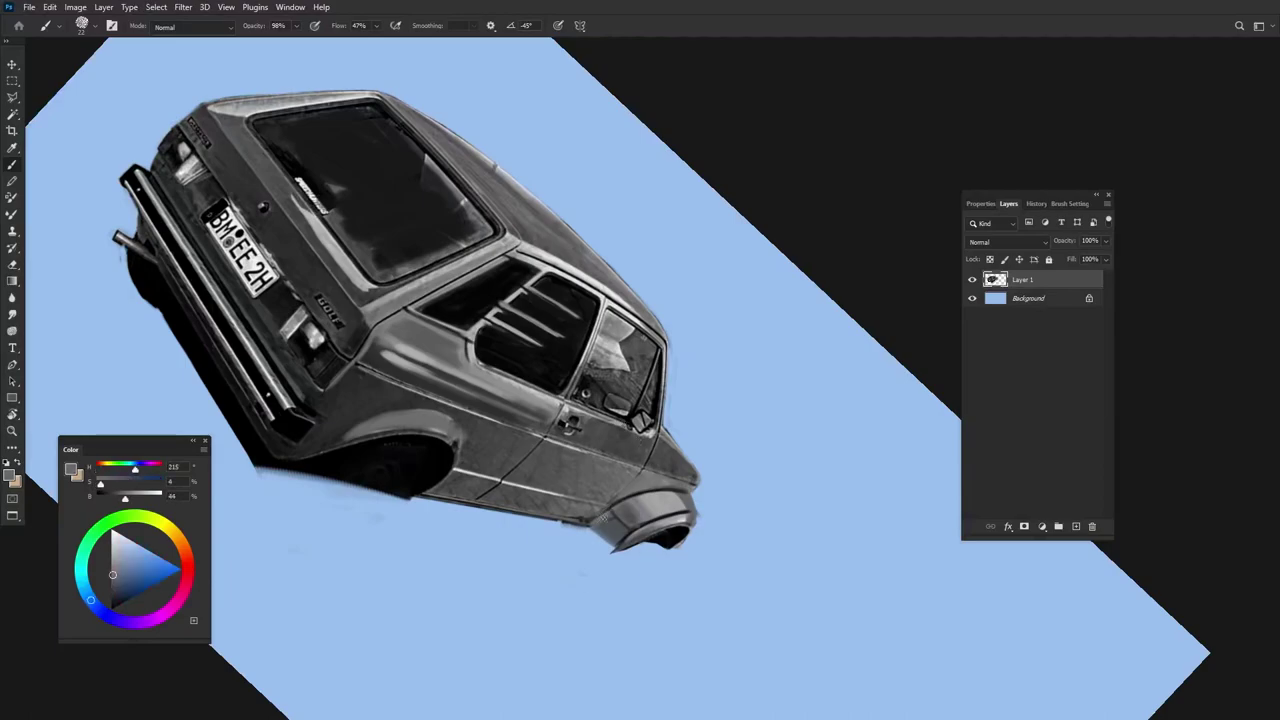
alt+click(597, 528)
key(r)
drag(608, 657, 760, 500)
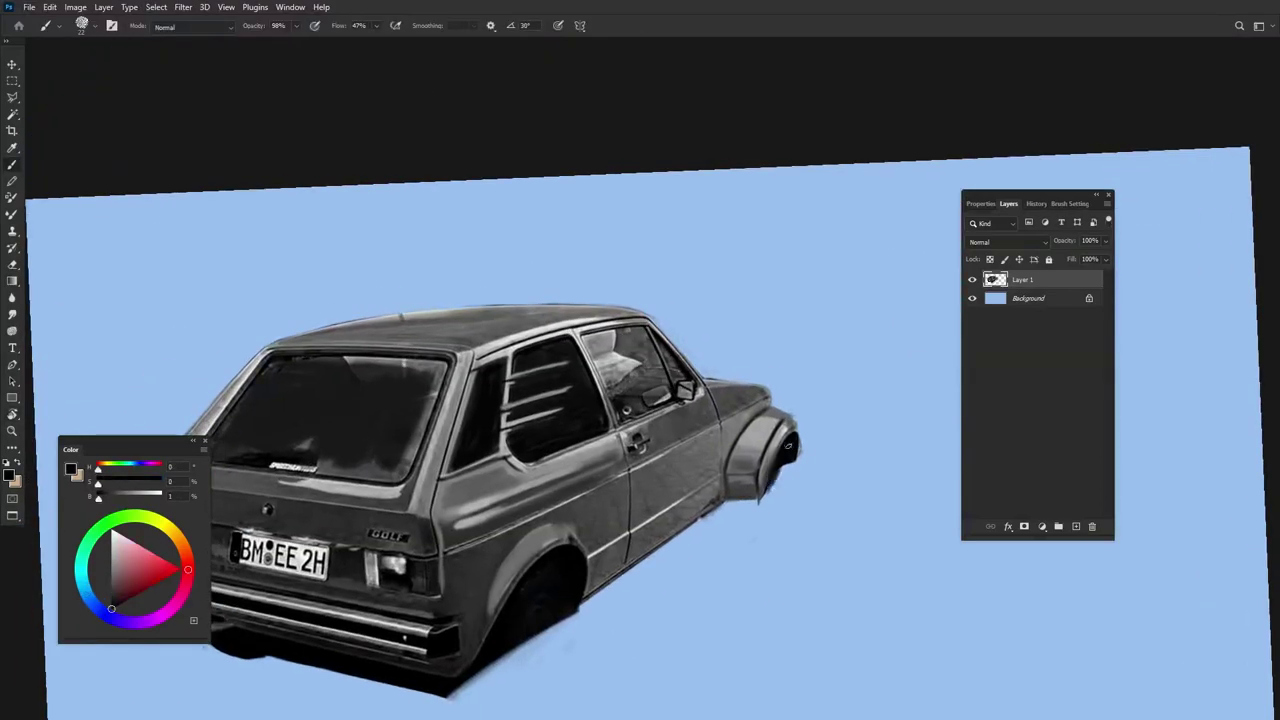
alt+click(759, 503)
alt+click(780, 455)
key(r)
mouse_move(780, 455)
mouse_down()
mouse_move(600, 565)
mouse_move(472, 668)
mouse_up()
Select the rear wheel-arch piece and move it outward into a flare
key(r)
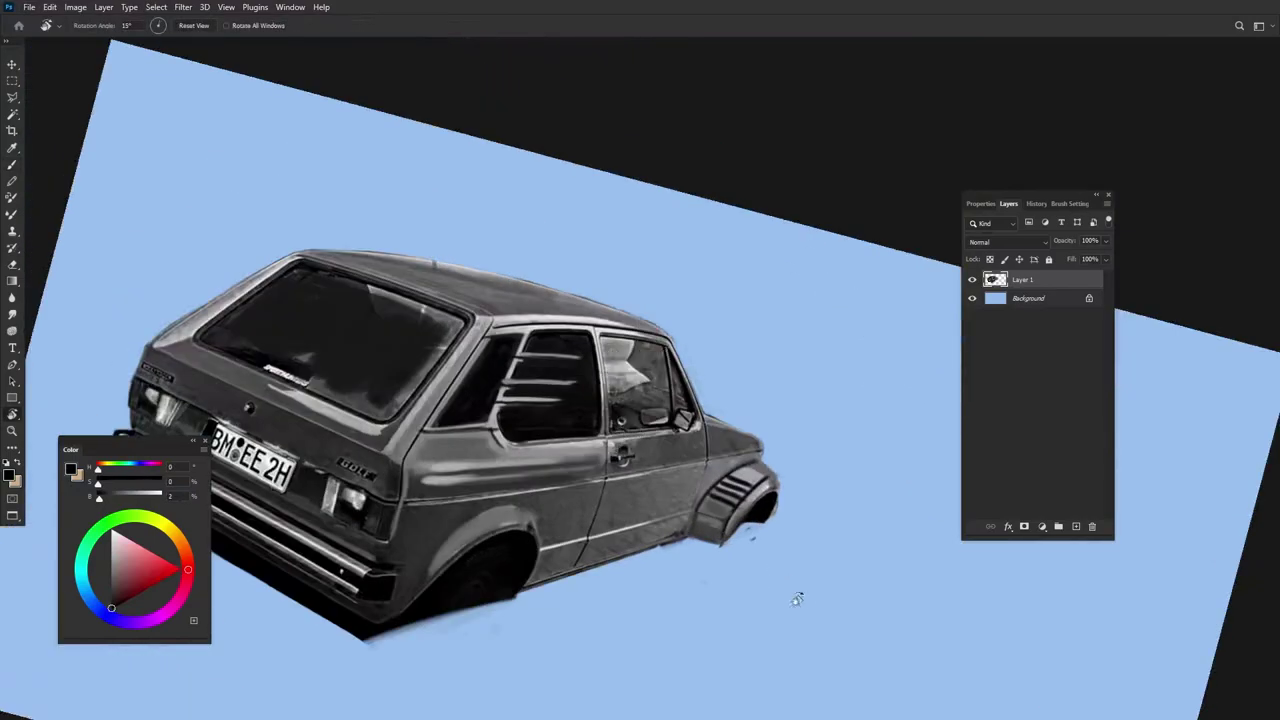
key(l)
click(472, 668)
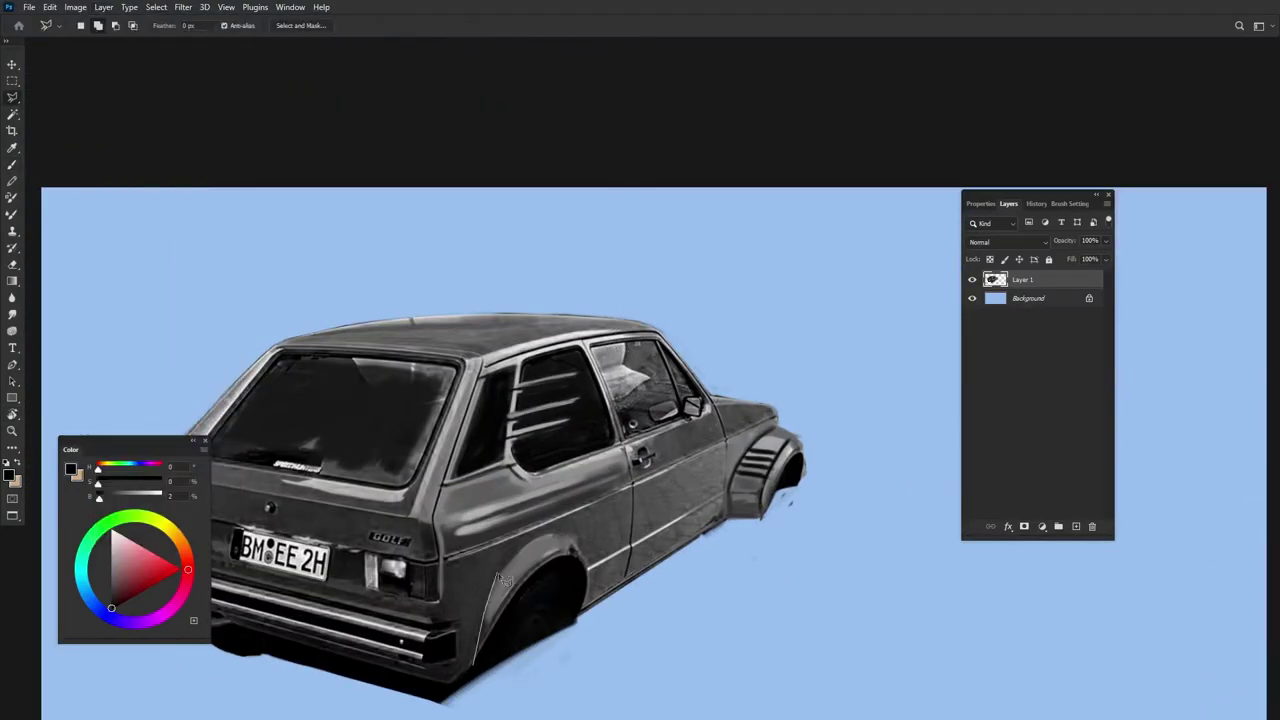
key(v)
mouse_move(513, 645)
mouse_down()
mouse_move(578, 655)
mouse_move(600, 350)
mouse_up()
key(r)
key(b)
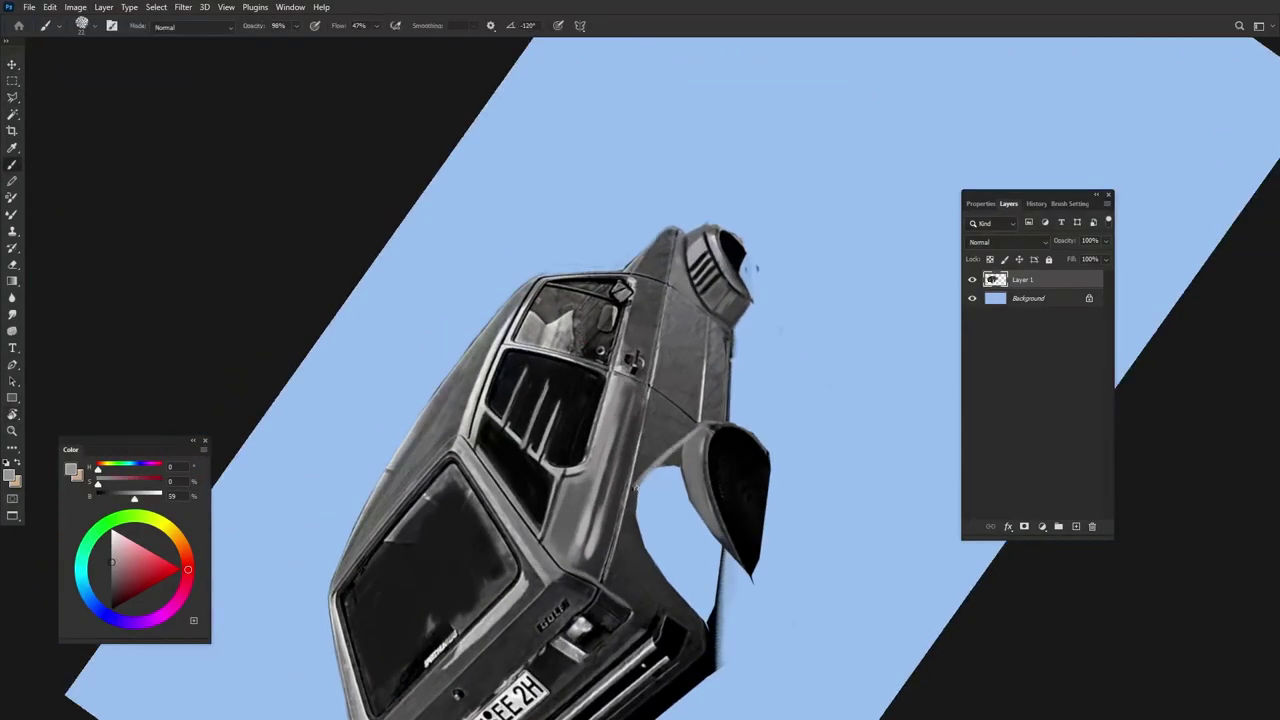
Fill the gap beside the rear arch with body grey and near-black, covering the blue streak
alt+click(626, 529)
mouse_move(661, 481)
mouse_down()
mouse_move(680, 560)
mouse_move(700, 575)
mouse_up()
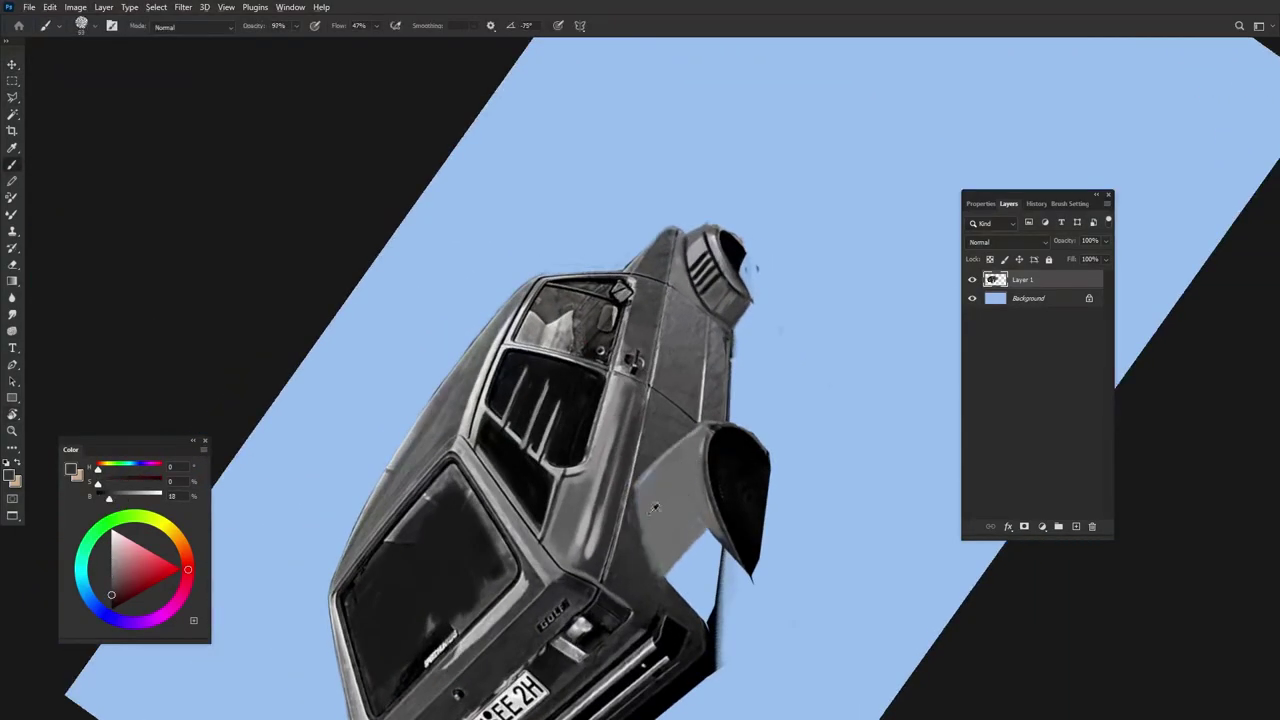
alt+click(716, 620)
drag(670, 530, 720, 600)
drag(700, 550, 740, 590)
alt+click(700, 570)
drag(665, 515, 640, 578)
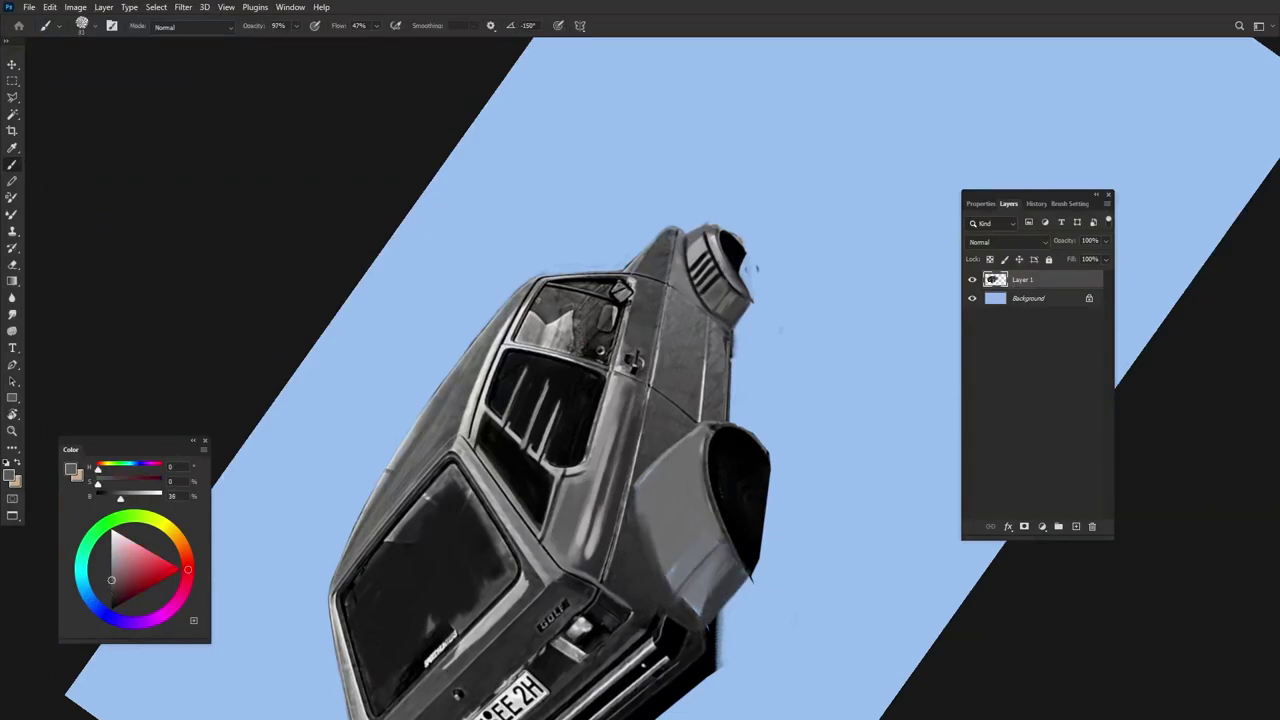
mouse_move(659, 528)
mouse_down()
mouse_move(690, 470)
mouse_move(643, 366)
mouse_up()
Shade the rear flare with greys and tidy the dark area under the arch with light blue
alt+click(700, 480)
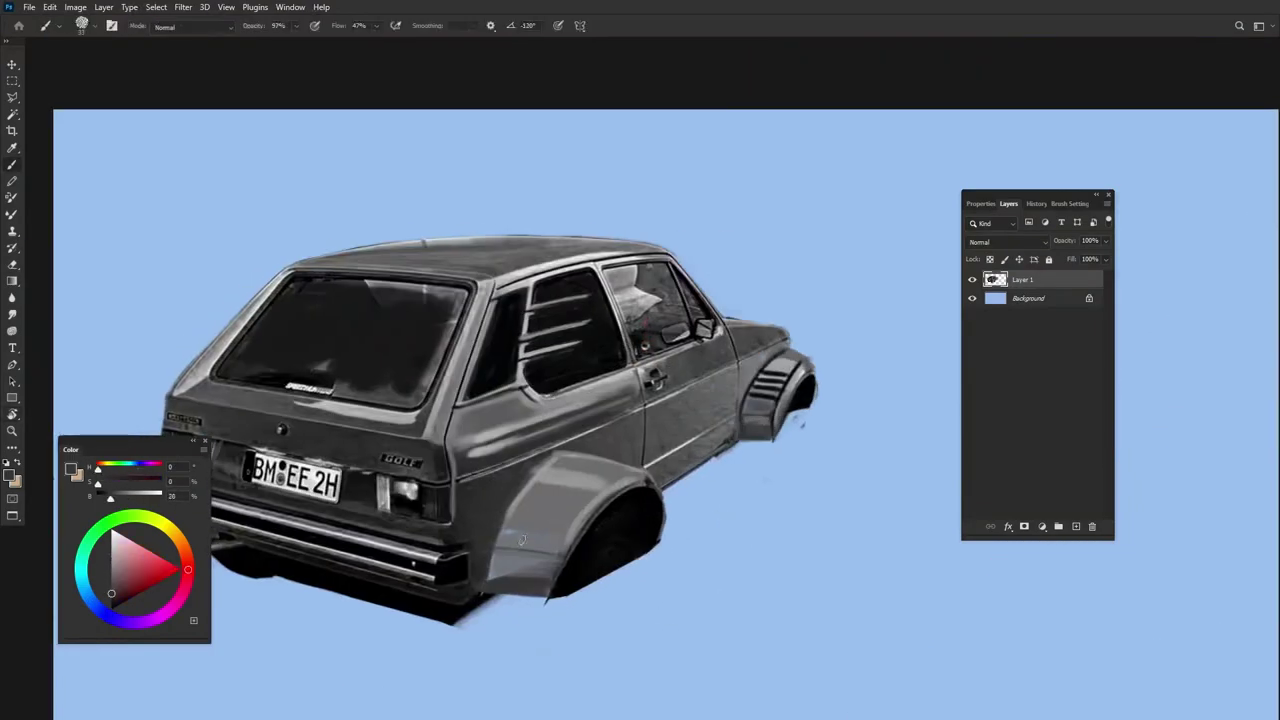
alt+click(500, 540)
mouse_move(505, 510)
mouse_down()
mouse_move(492, 562)
mouse_move(505, 530)
mouse_up()
alt+click(560, 600)
mouse_move(550, 596)
mouse_down()
mouse_move(650, 540)
mouse_move(593, 582)
mouse_move(580, 545)
mouse_move(505, 562)
mouse_up()
alt+click(598, 540)
alt+click(580, 545)
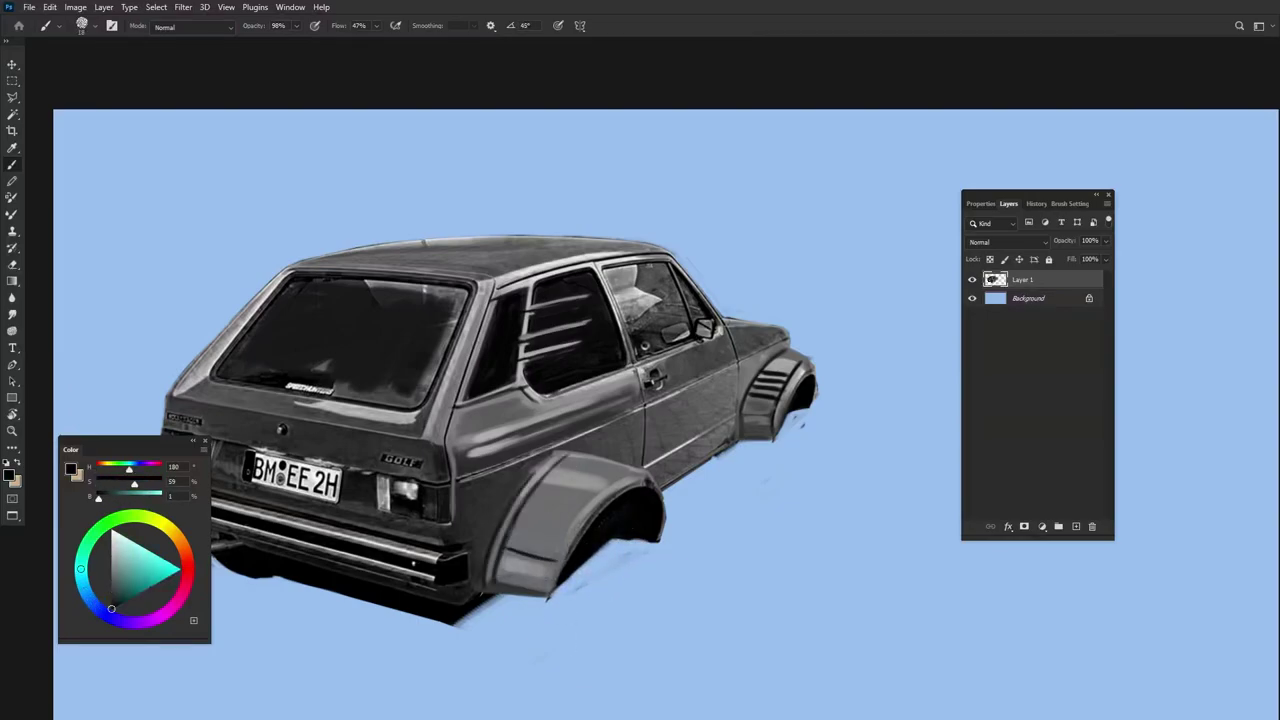
alt+click(640, 470)
drag(640, 470, 693, 517)
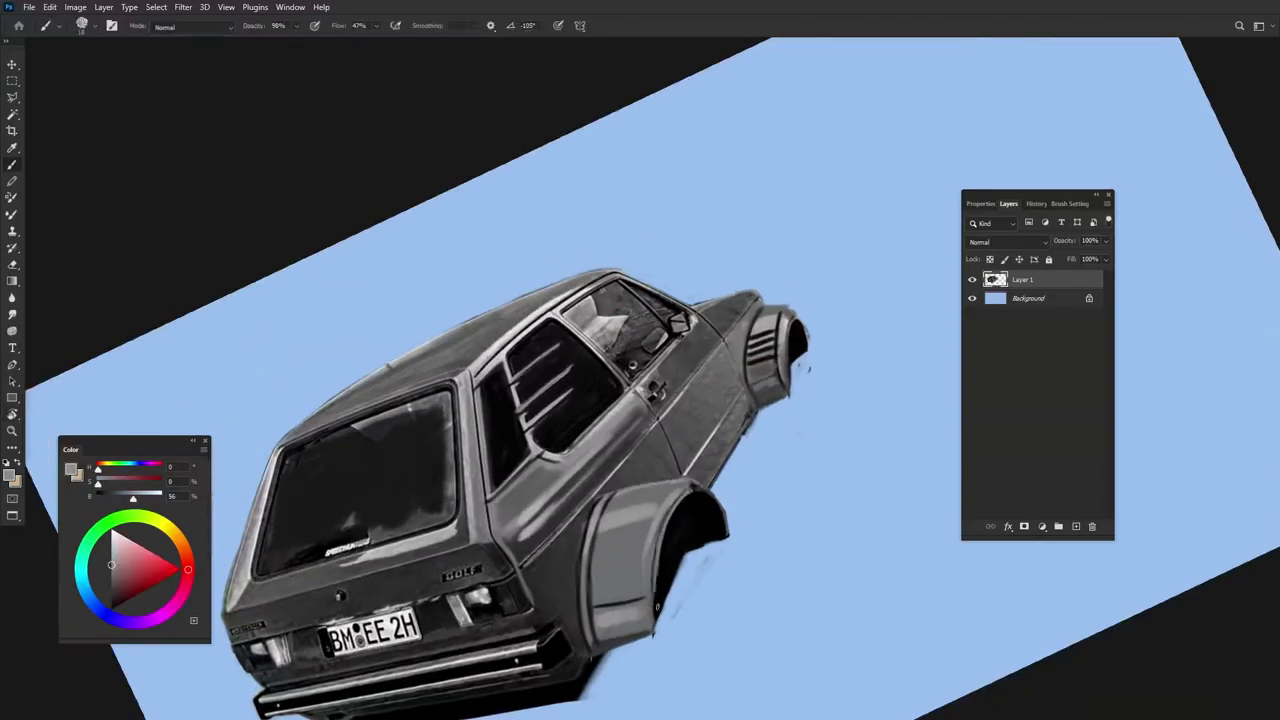
Paint dark slats into the rear wheel flare using colours sampled from the car
alt+click(644, 632)
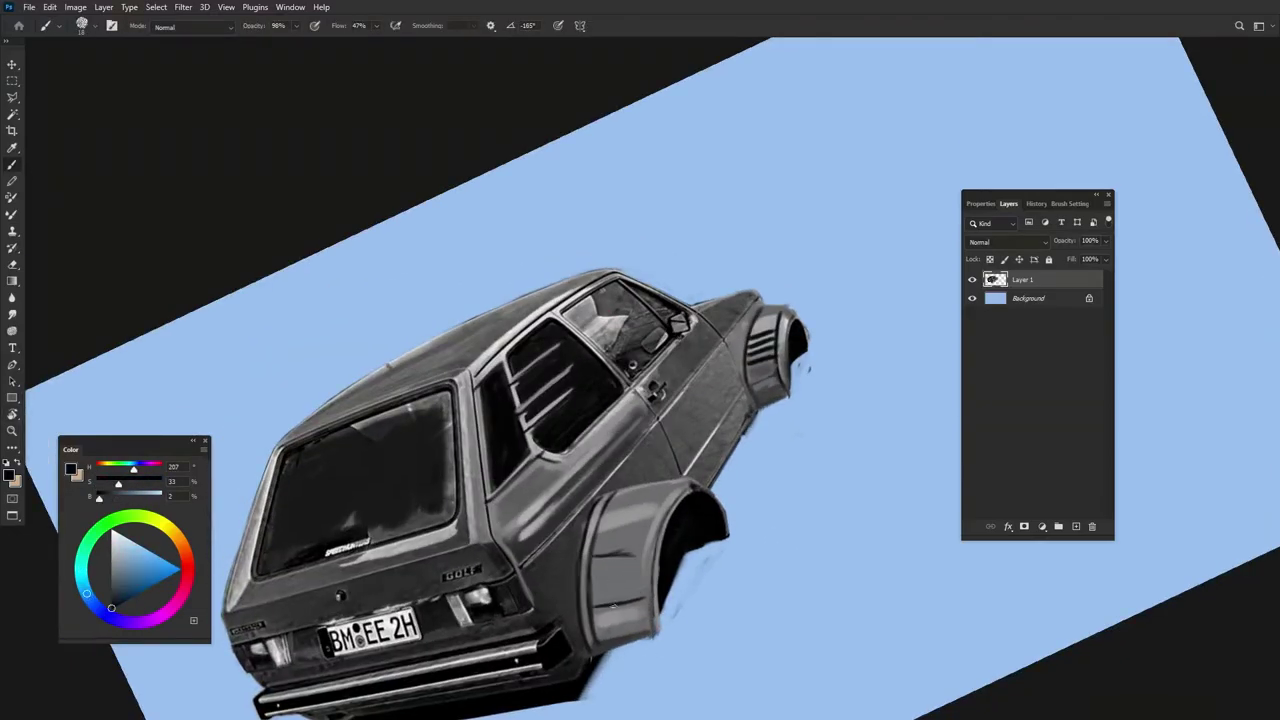
drag(613, 605, 711, 494)
alt+click(711, 494)
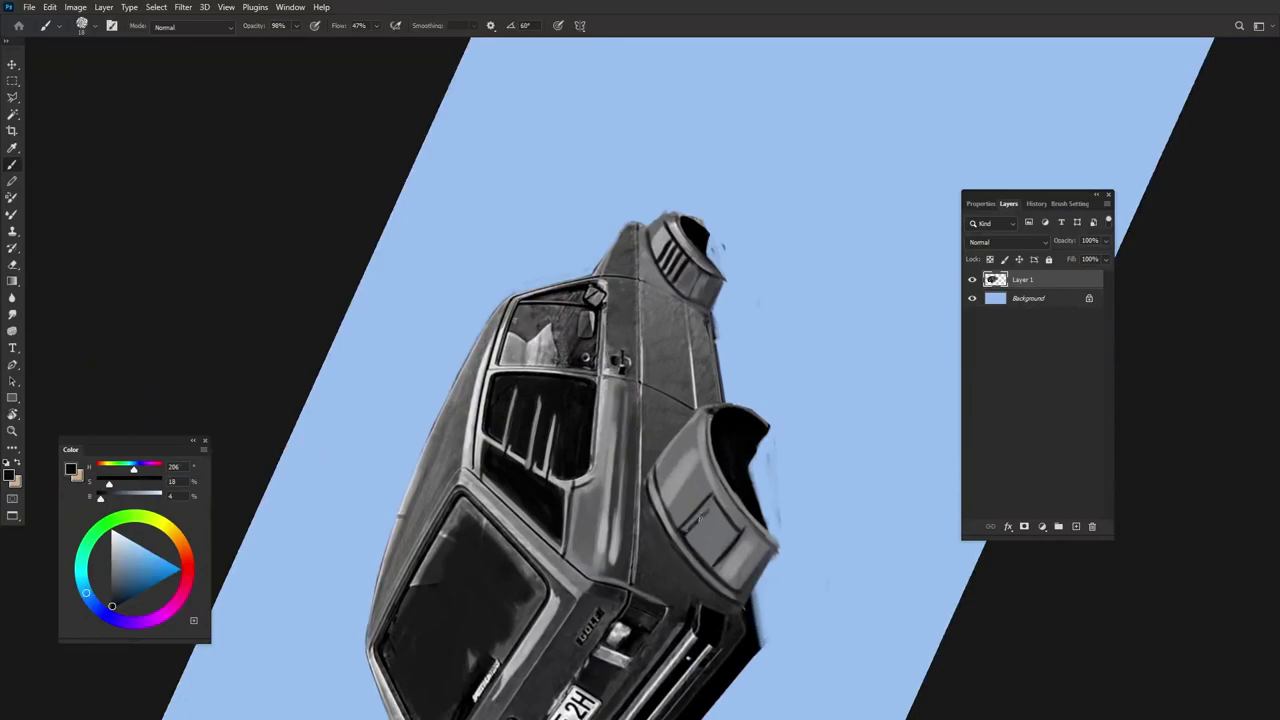
drag(691, 549, 642, 533)
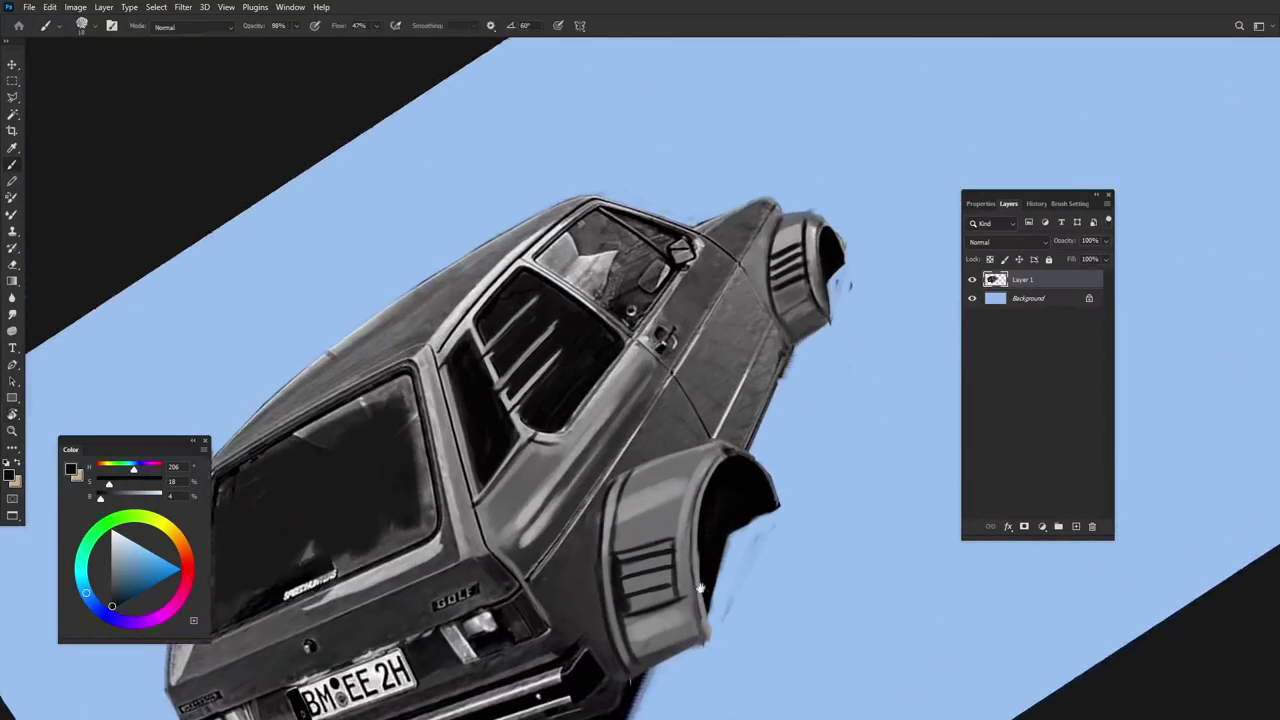
alt+click(642, 533)
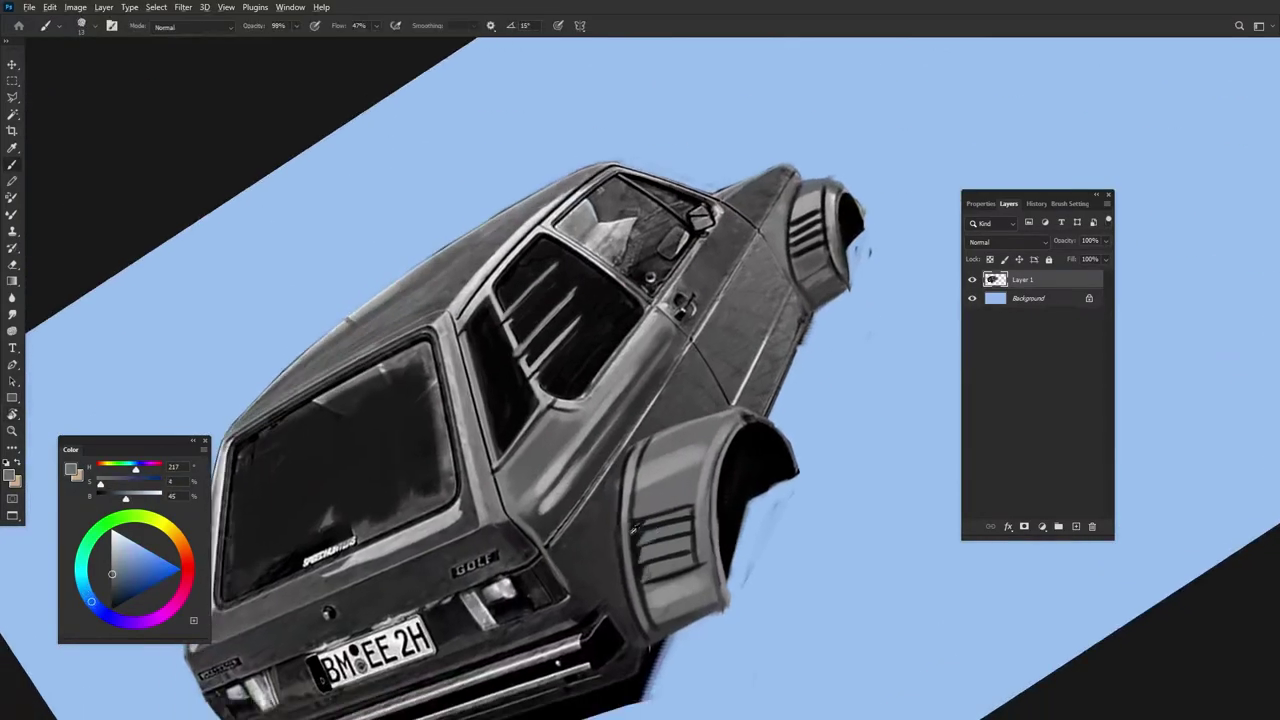
alt+click(632, 530)
drag(698, 510, 710, 600)
alt+click(640, 462)
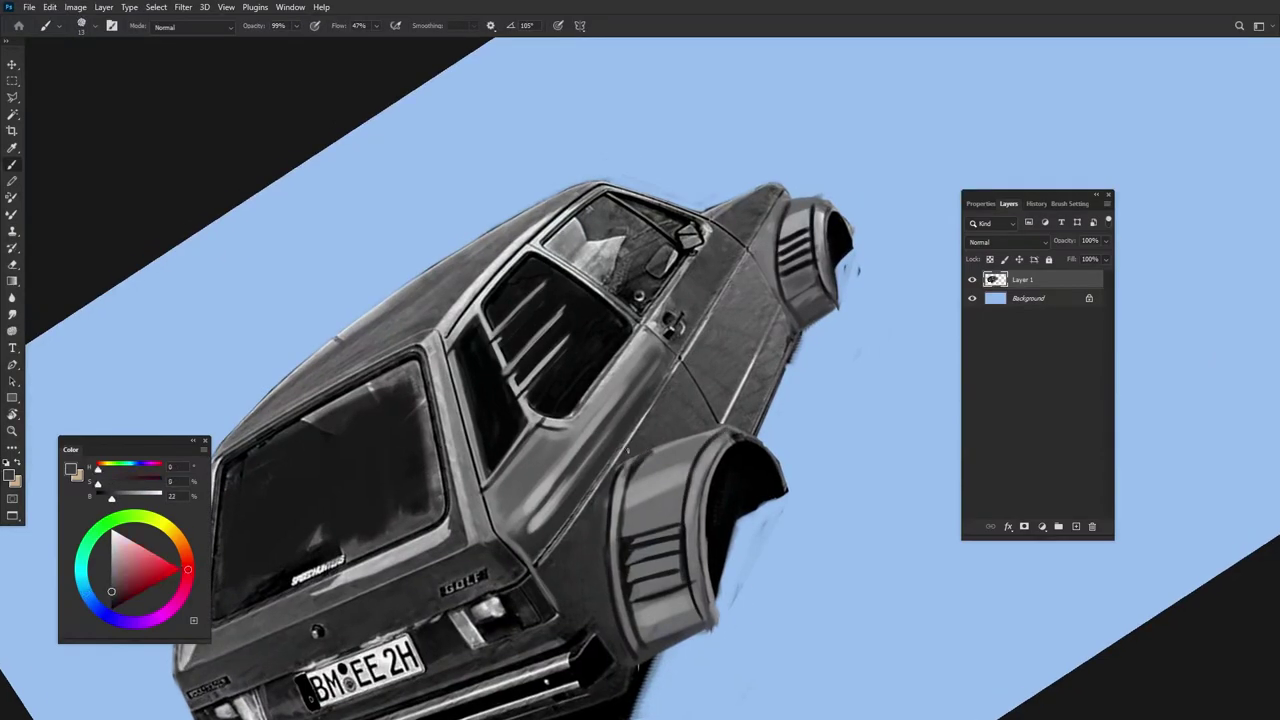
drag(630, 470, 620, 400)
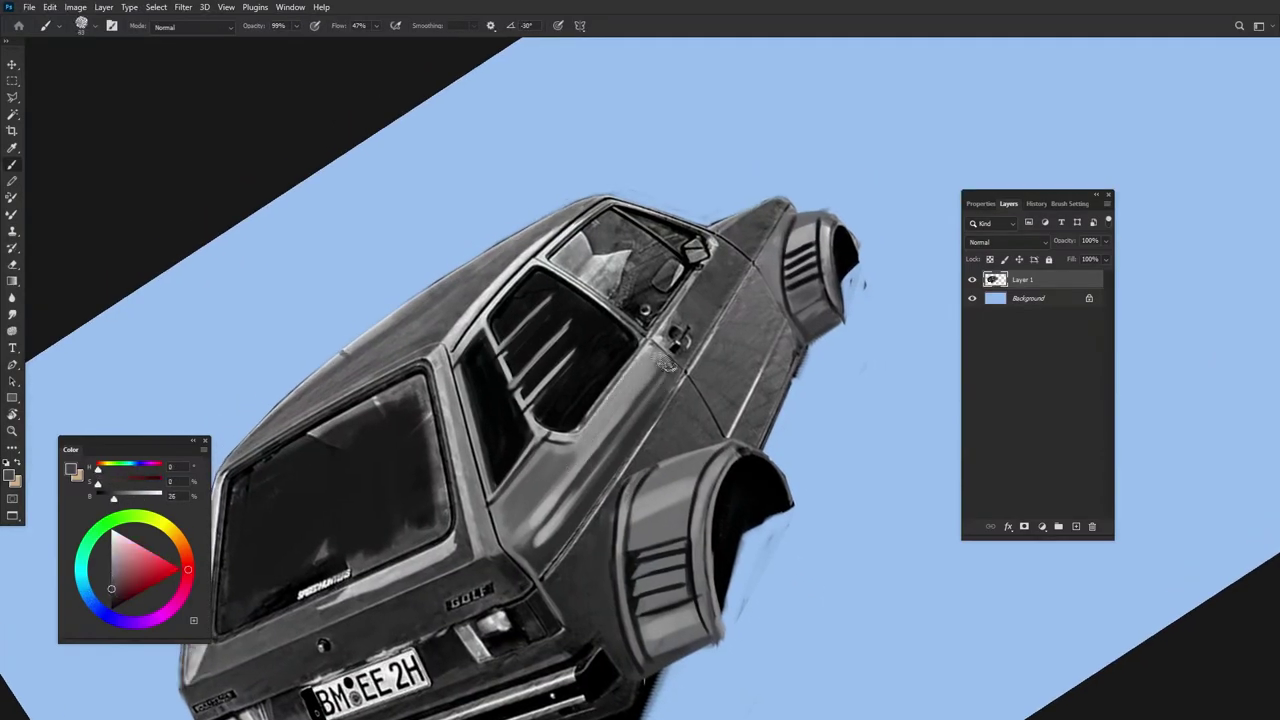
Paint dark louvre strokes over the rear side window, then level the canvas rotation
alt+click(708, 346)
mouse_move(568, 258)
mouse_down()
mouse_move(650, 300)
mouse_move(540, 420)
mouse_up()
alt+click(497, 455)
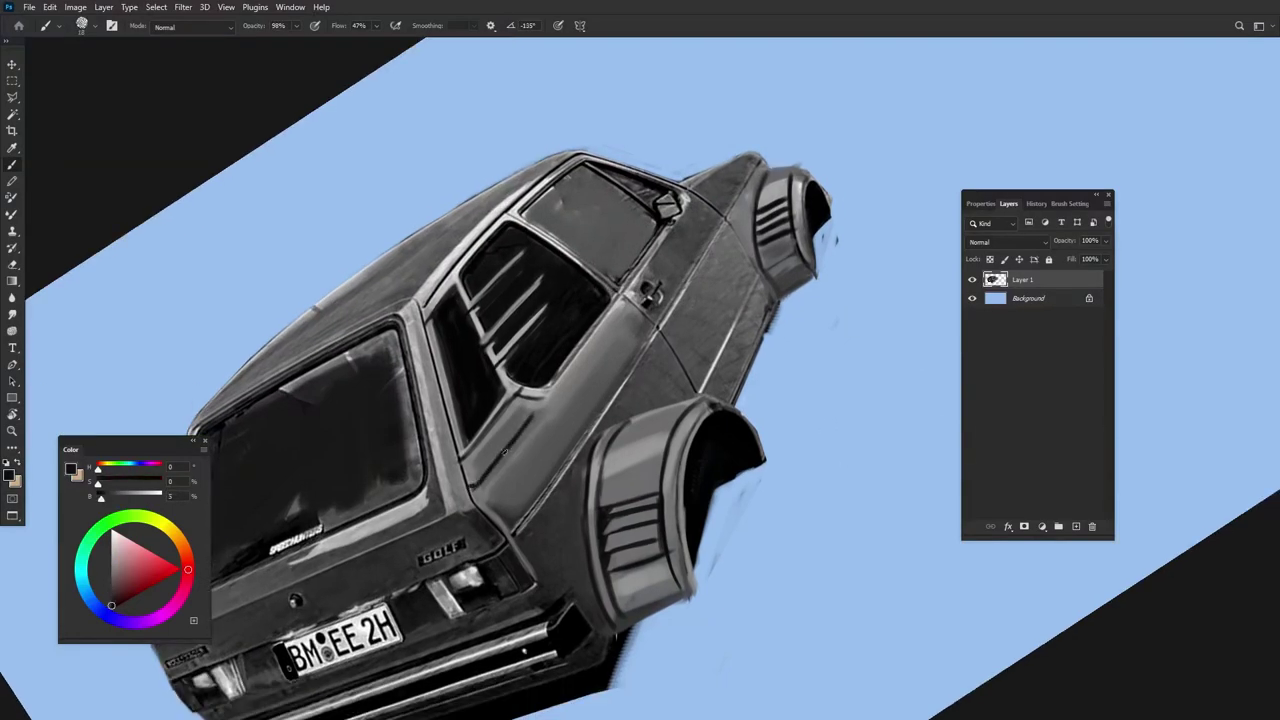
drag(610, 300, 520, 440)
alt+click(712, 326)
drag(712, 326, 736, 342)
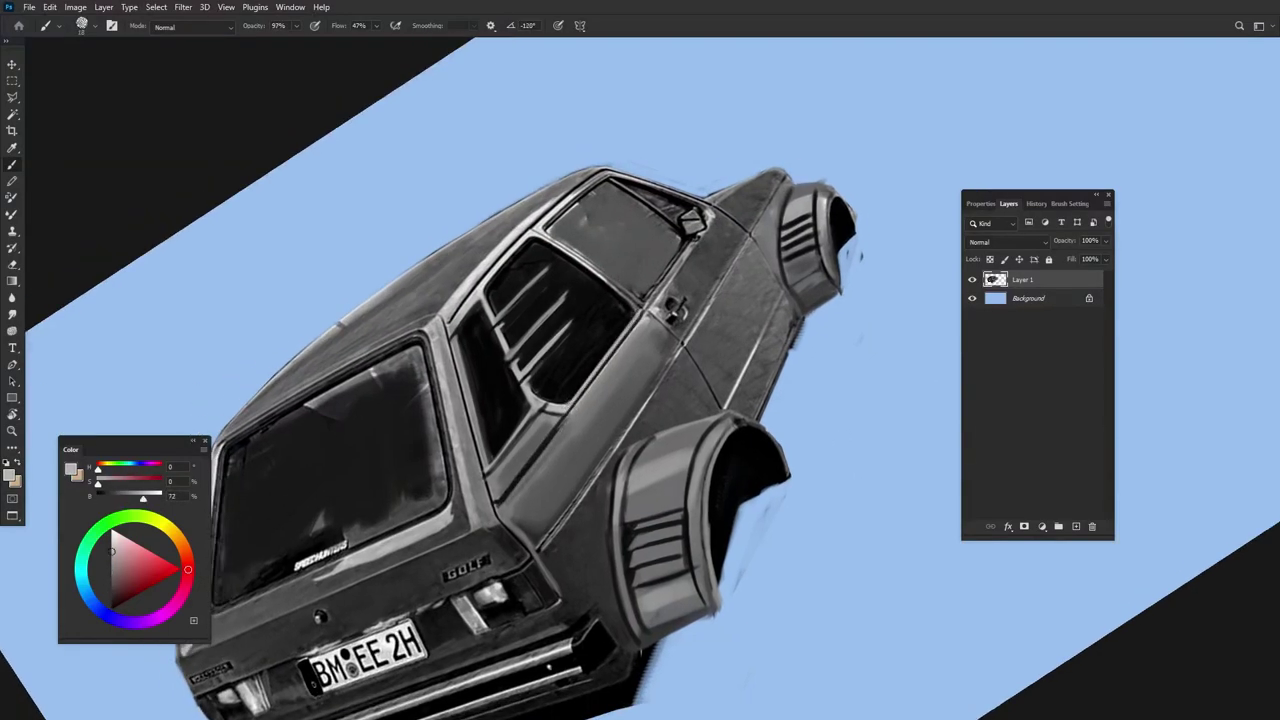
alt+click(740, 470)
drag(740, 470, 726, 462)
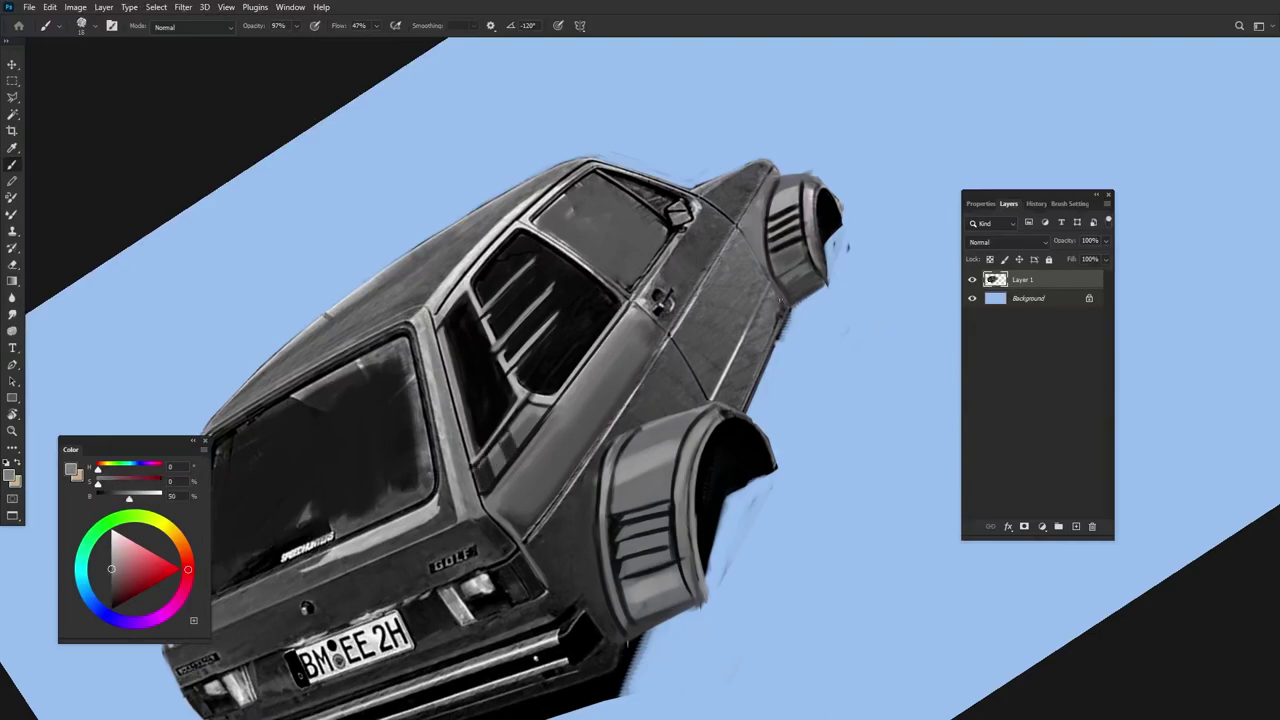
key(r)
key(Escape)
scroll(826, 423, up, 3)
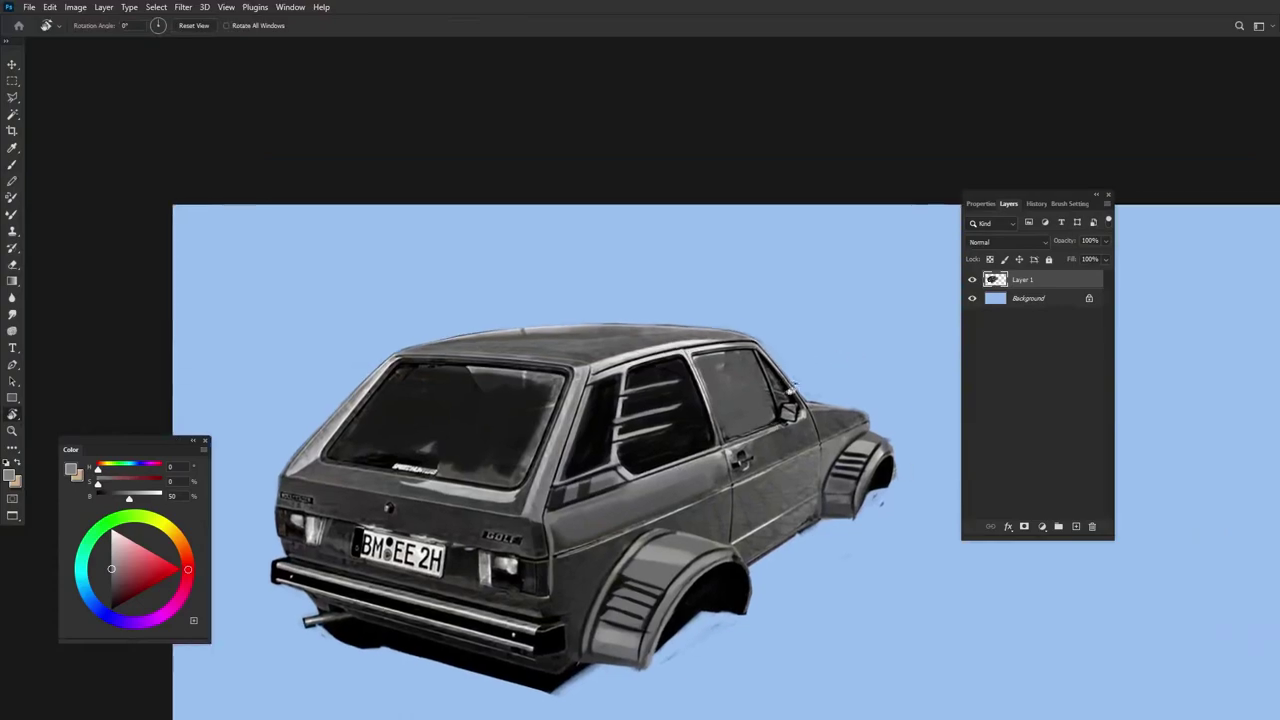
key(b)
Draw the dark rear wing blade between the two roof struts
alt+click(761, 449)
alt+click(406, 340)
mouse_move(406, 322)
mouse_down()
mouse_move(394, 360)
mouse_move(564, 397)
mouse_move(486, 538)
mouse_up()
drag(566, 400, 456, 596)
mouse_move(600, 380)
mouse_down()
mouse_move(527, 243)
mouse_move(571, 430)
mouse_move(690, 330)
mouse_up()
key(r)
key(b)
Add light grey highlights along the top edge of the rear wing
alt+click(609, 387)
alt+click(713, 332)
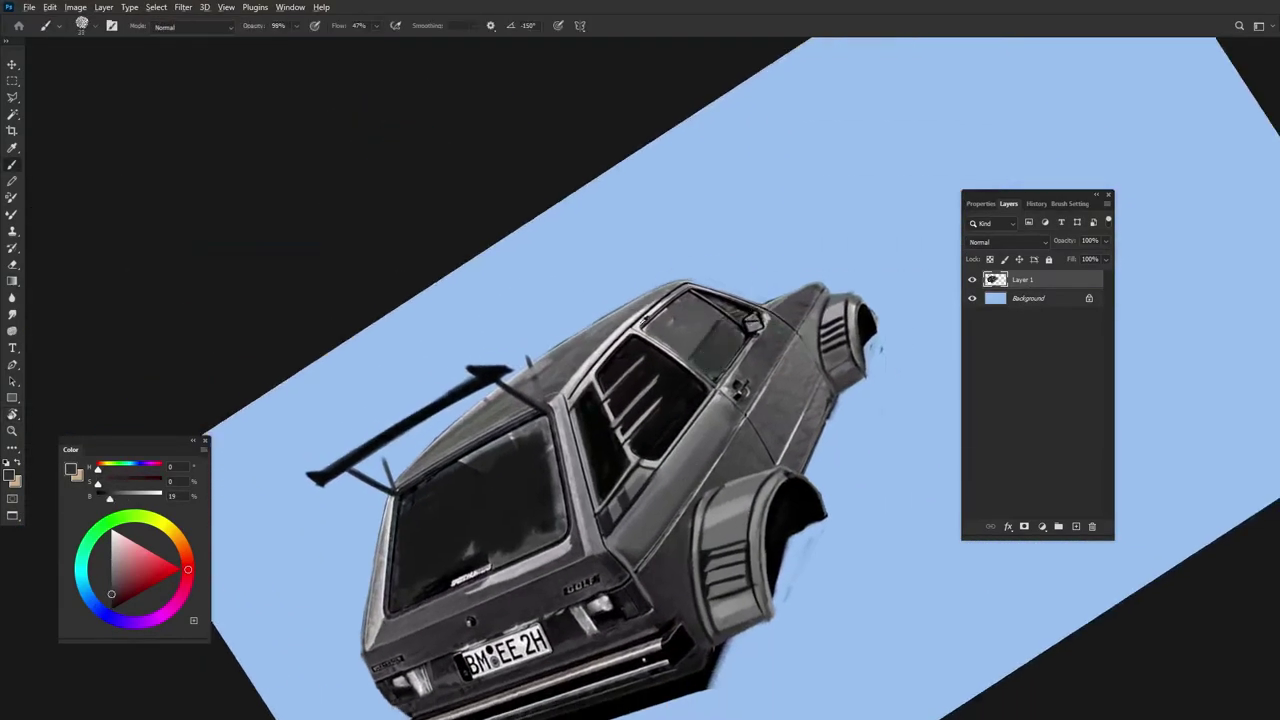
alt+click(708, 328)
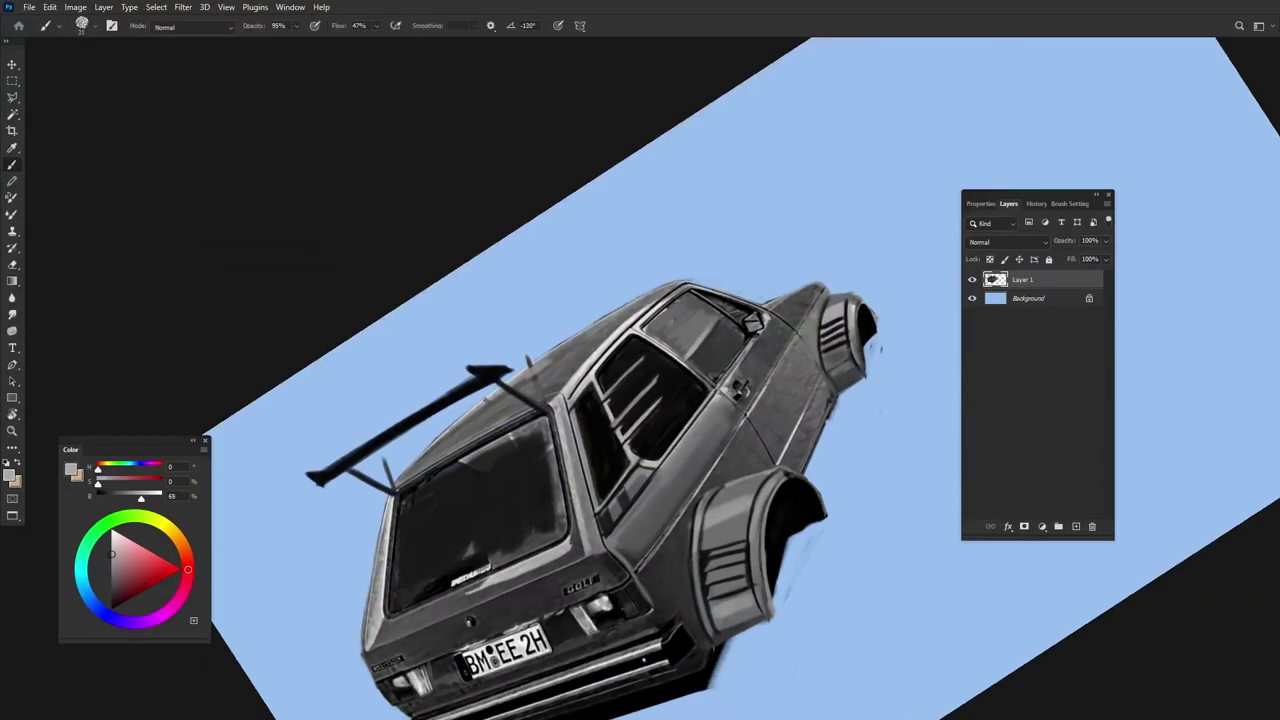
alt+click(532, 372)
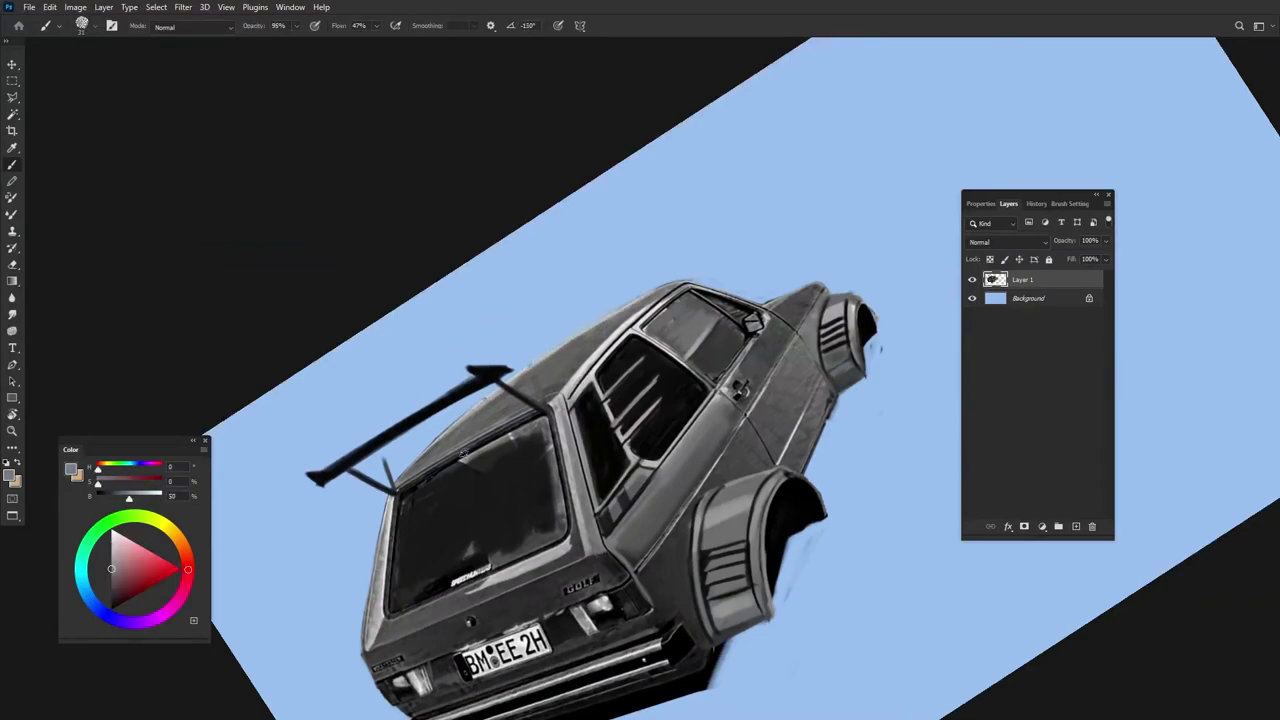
alt+click(463, 452)
drag(472, 372, 506, 365)
alt+click(485, 370)
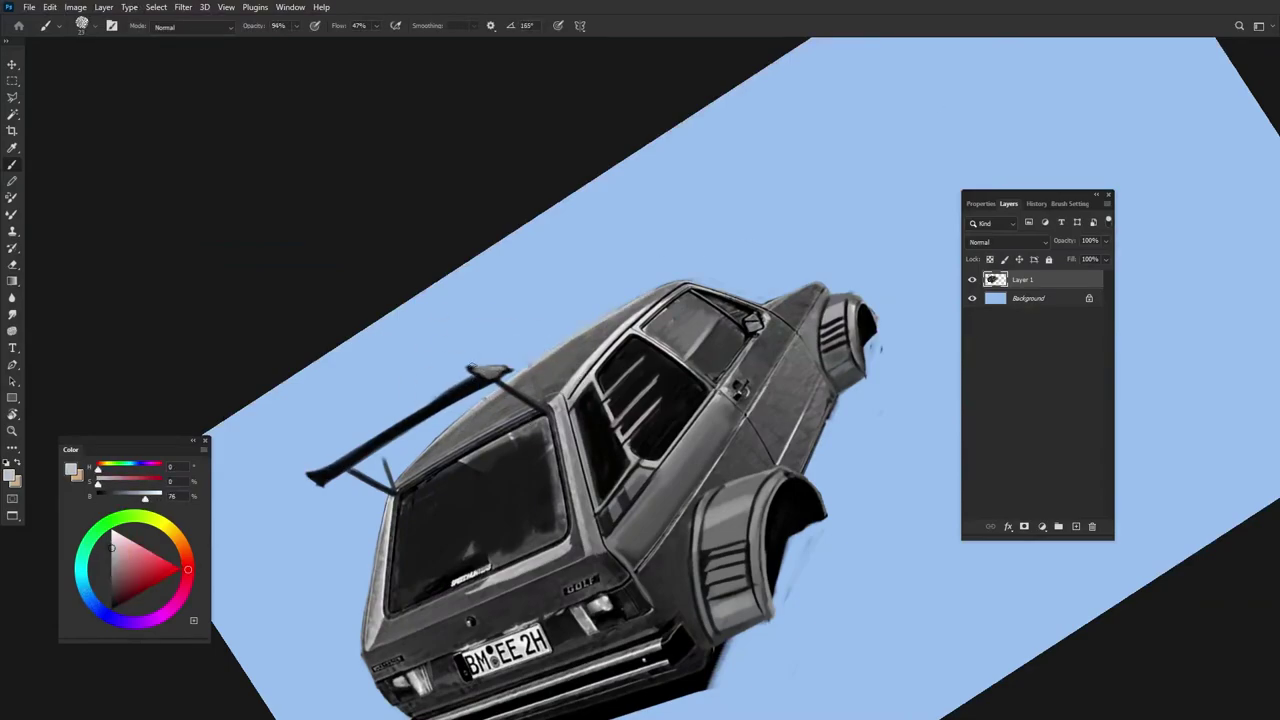
alt+click(500, 384)
Darken the rear wing's supports with a dark blue shade
drag(700, 300, 760, 420)
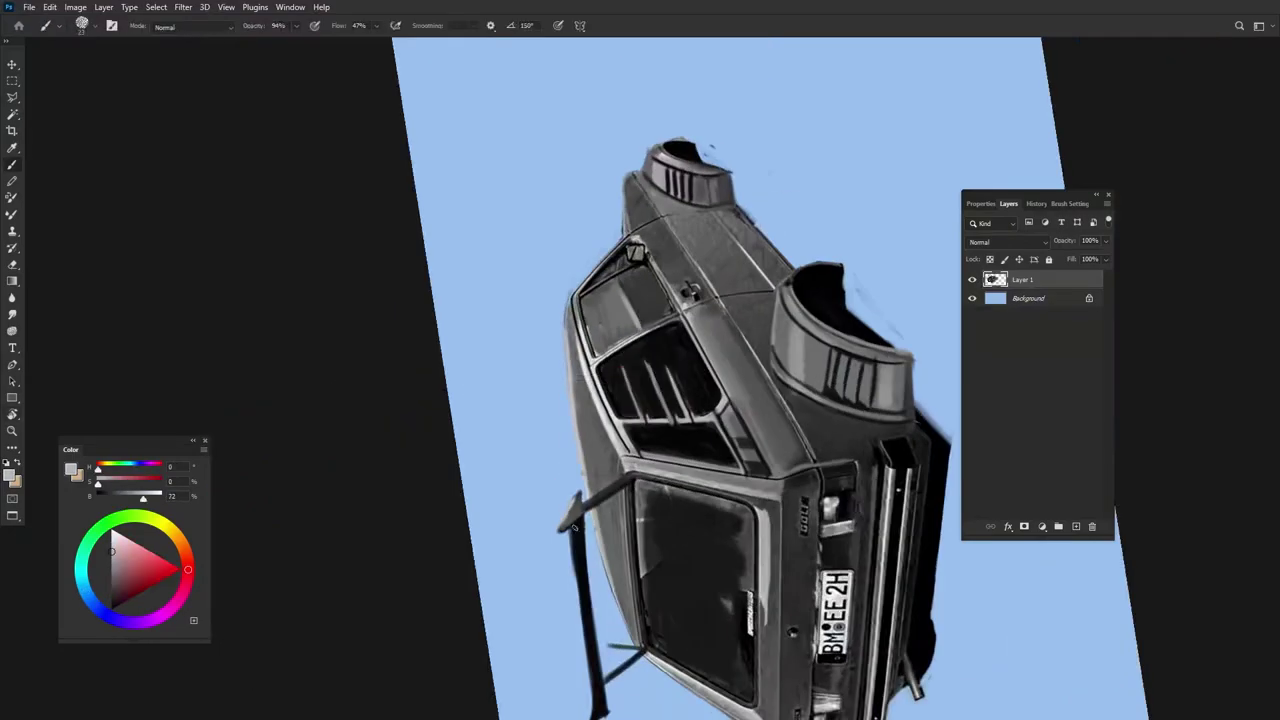
drag(620, 400, 696, 540)
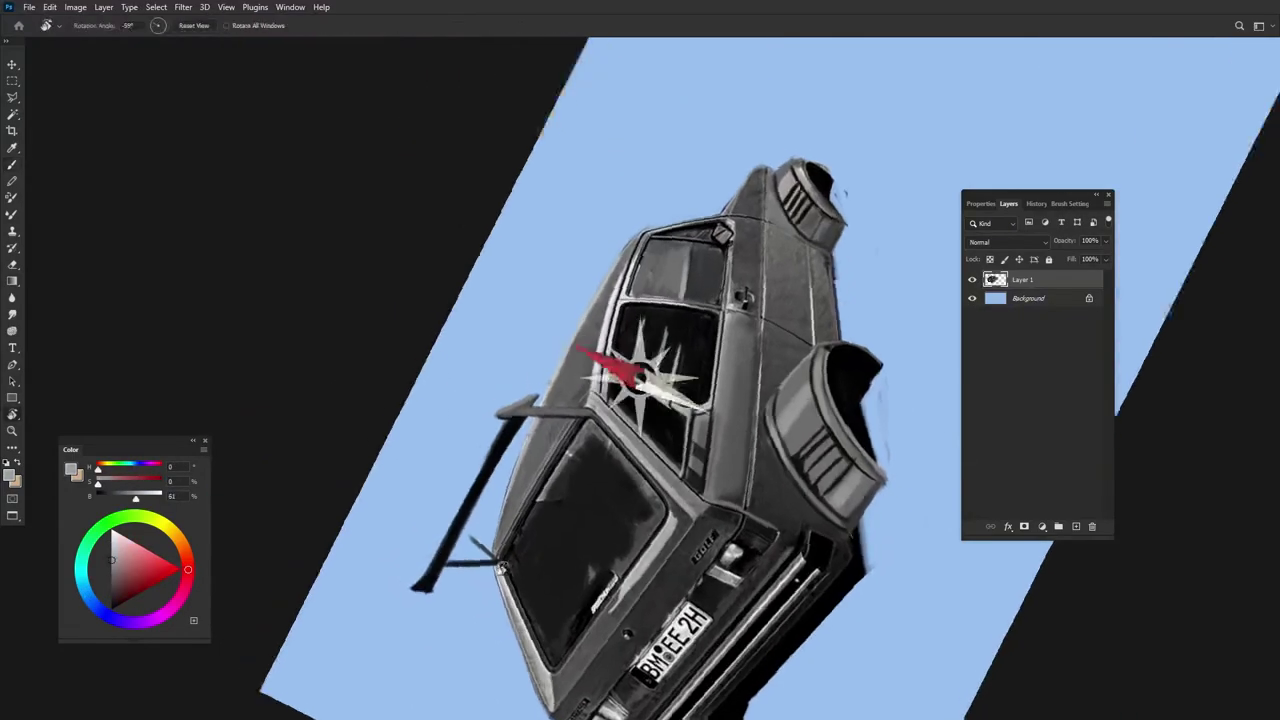
alt+click(584, 479)
drag(590, 468, 616, 407)
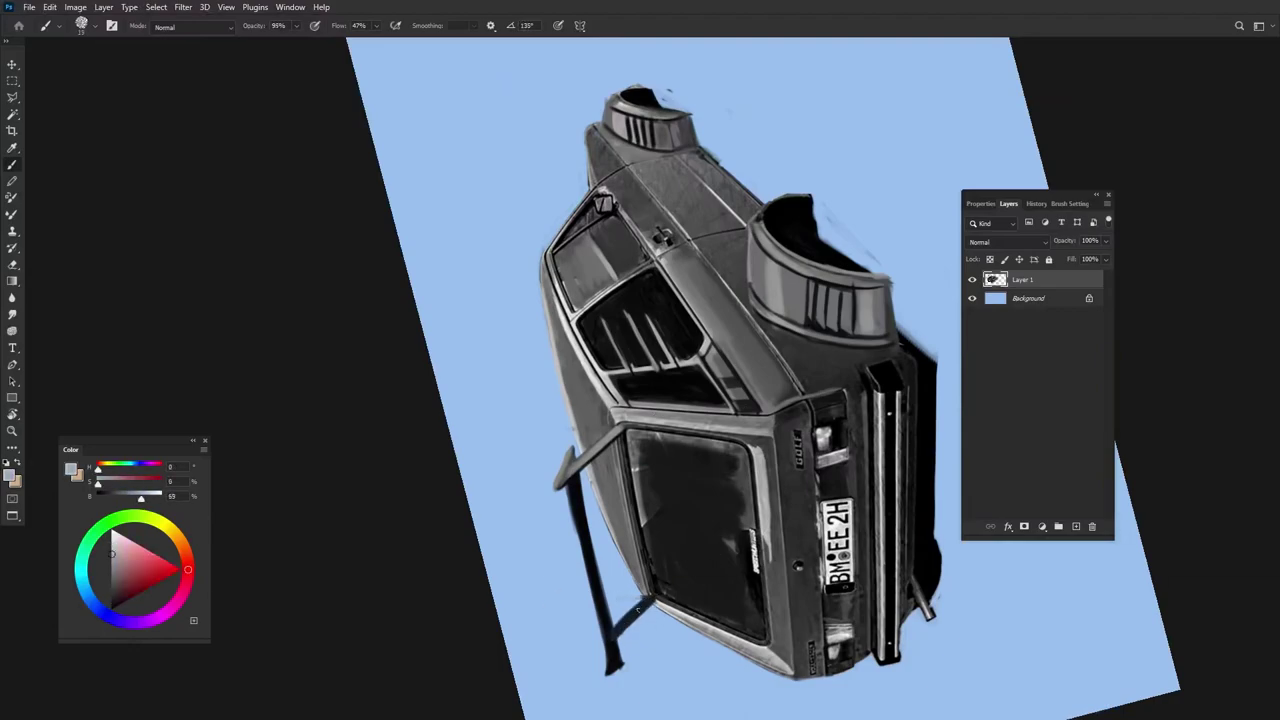
alt+click(683, 577)
alt+click(630, 655)
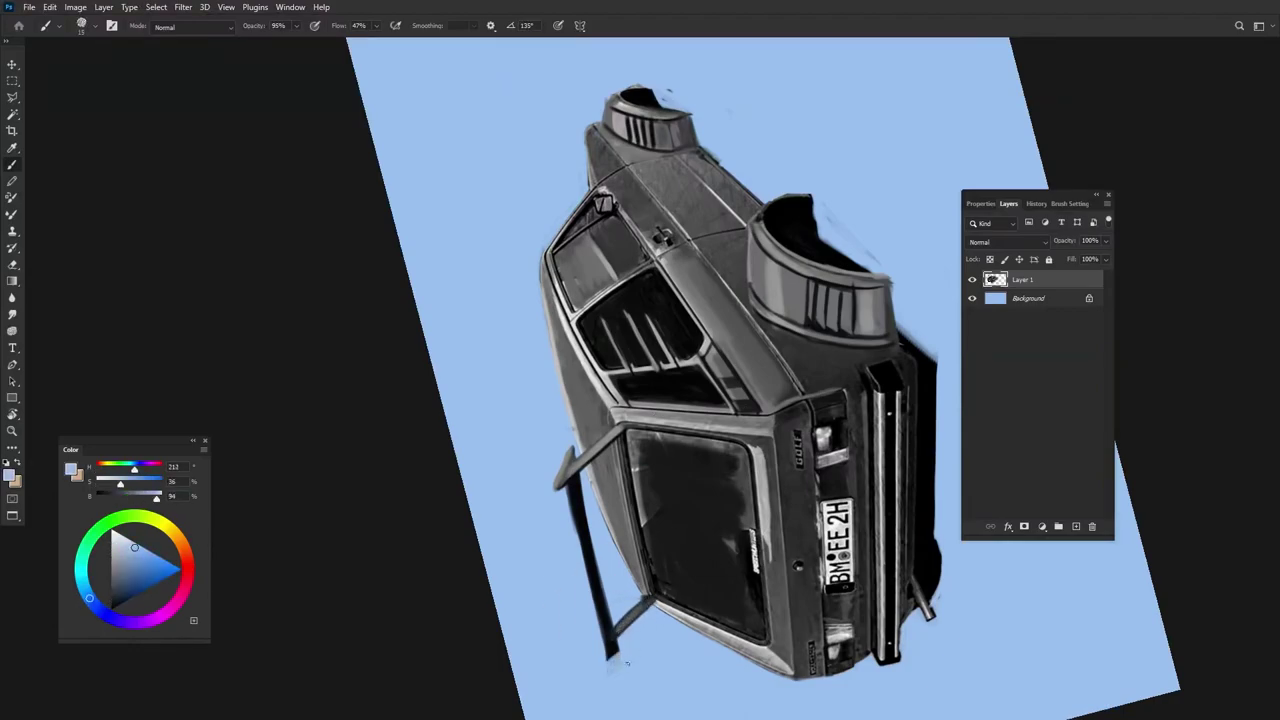
alt+click(608, 655)
Level the view and paint a light grey stroke near the tail light
key(r)
drag(610, 655, 686, 649)
alt+scroll(686, 649, down, 3)
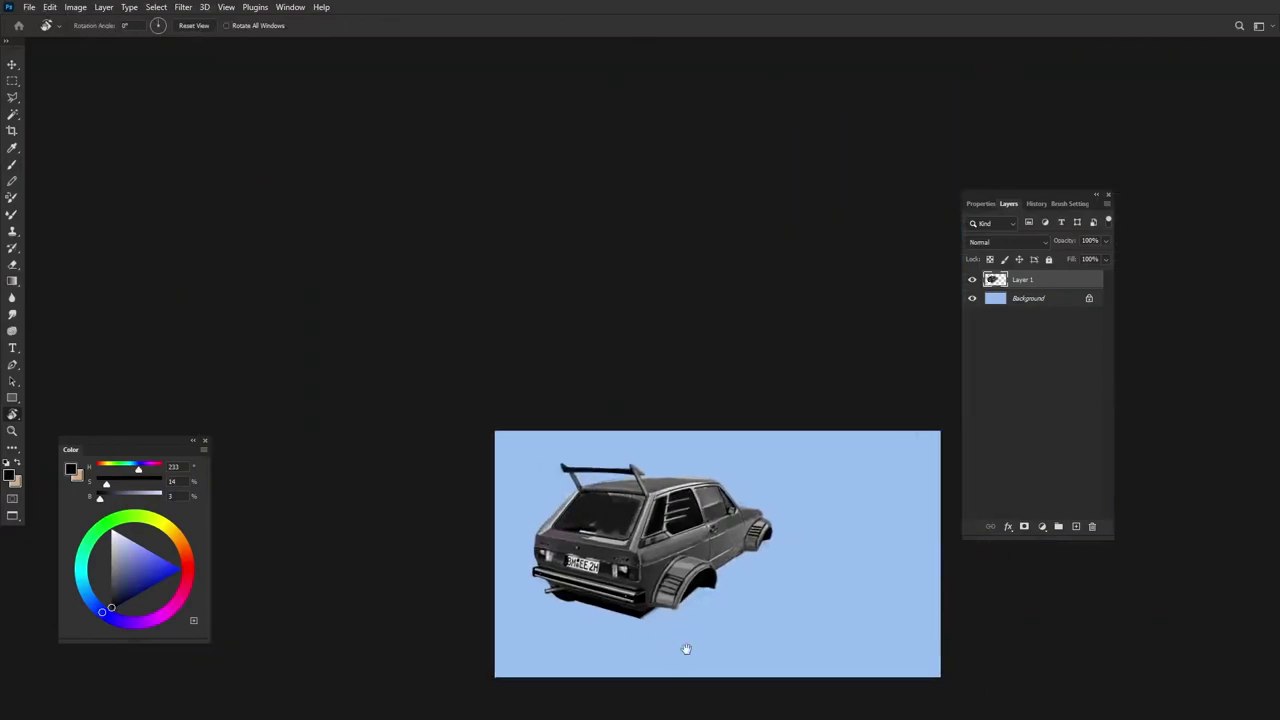
alt+scroll(649, 550, up, 5)
key(b)
alt+click(609, 622)
drag(609, 622, 623, 632)
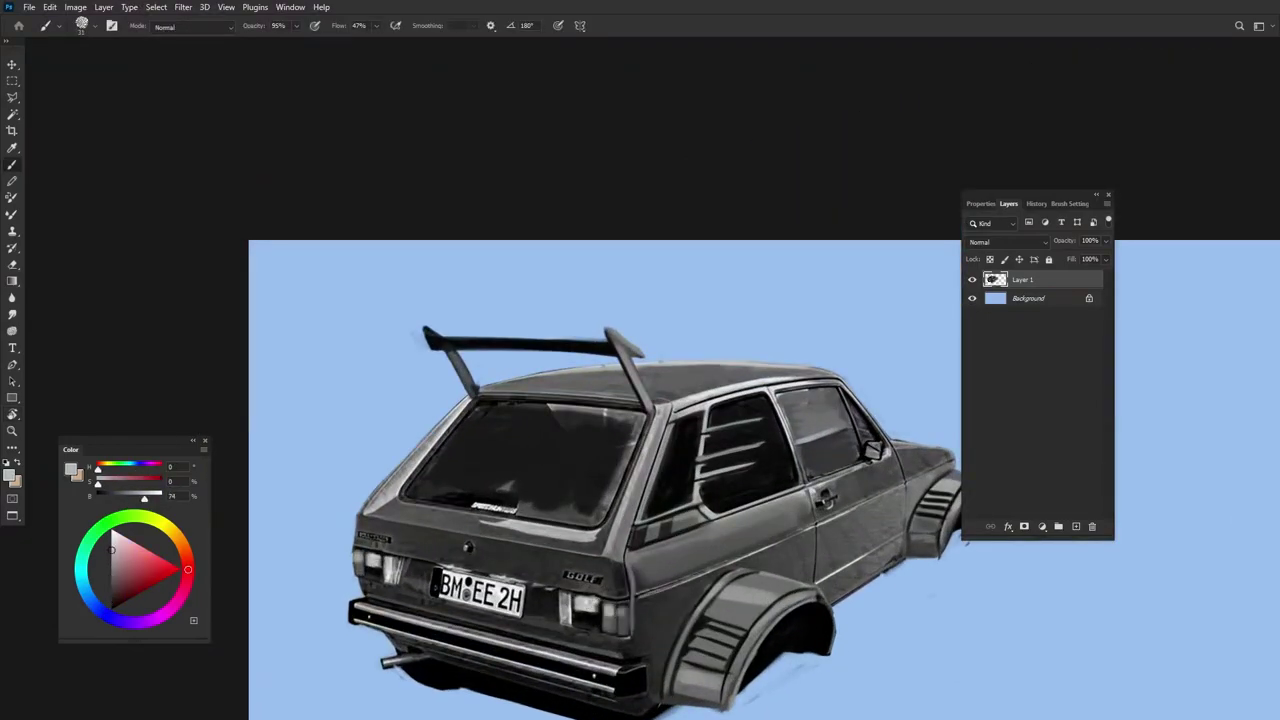
Clean the edge under the rear bumper with the light blue background, then reset the view upright
drag(898, 544, 830, 530)
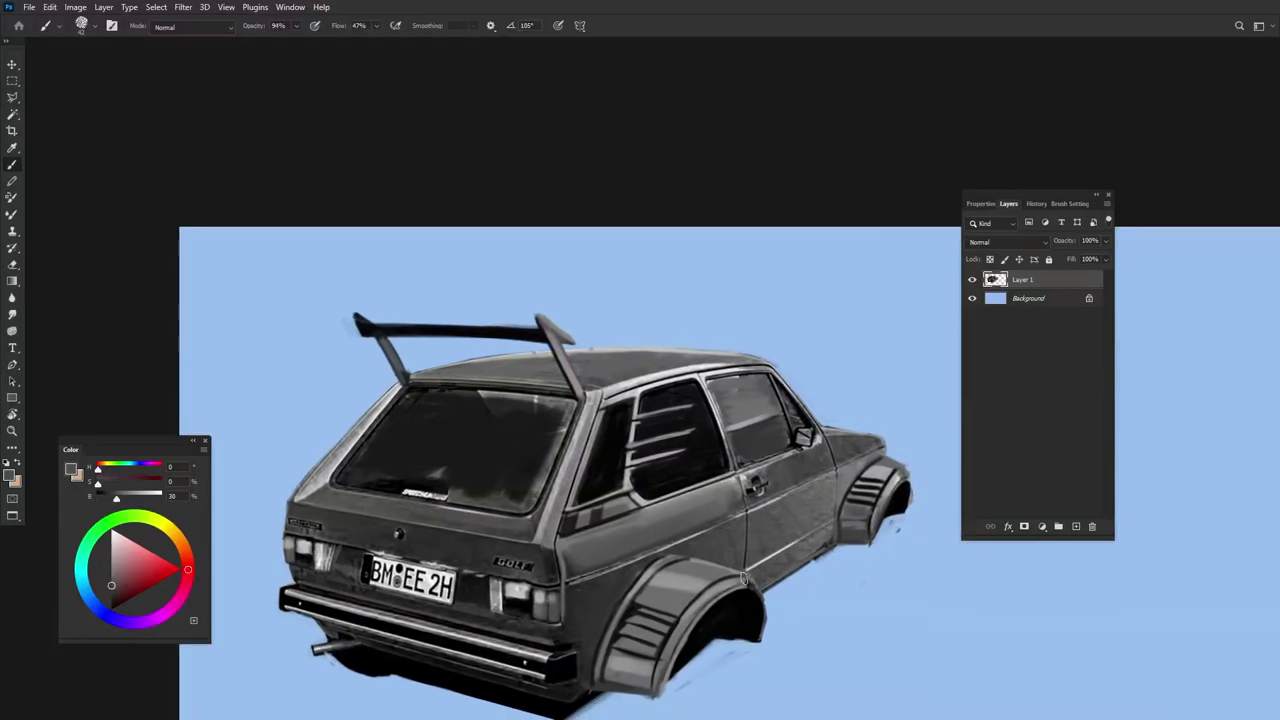
drag(743, 578, 751, 562)
alt+click(330, 640)
drag(340, 645, 435, 662)
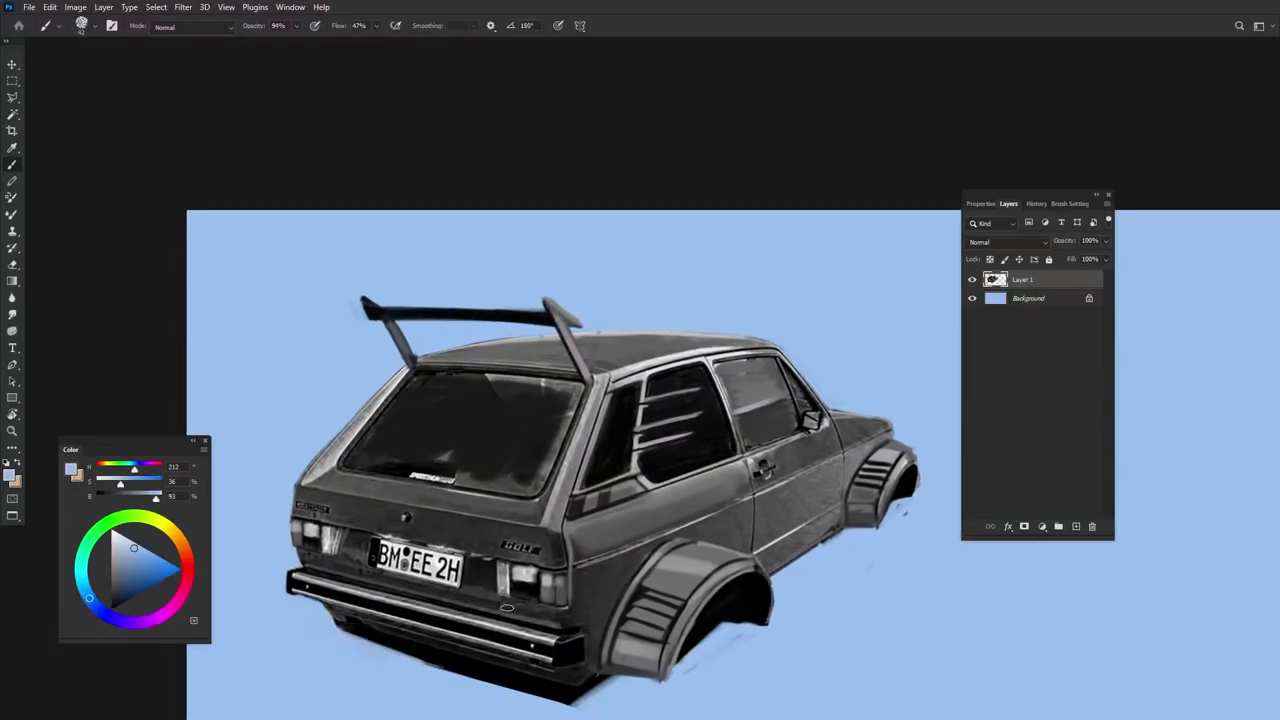
drag(507, 607, 489, 605)
alt+click(470, 440)
drag(600, 450, 658, 490)
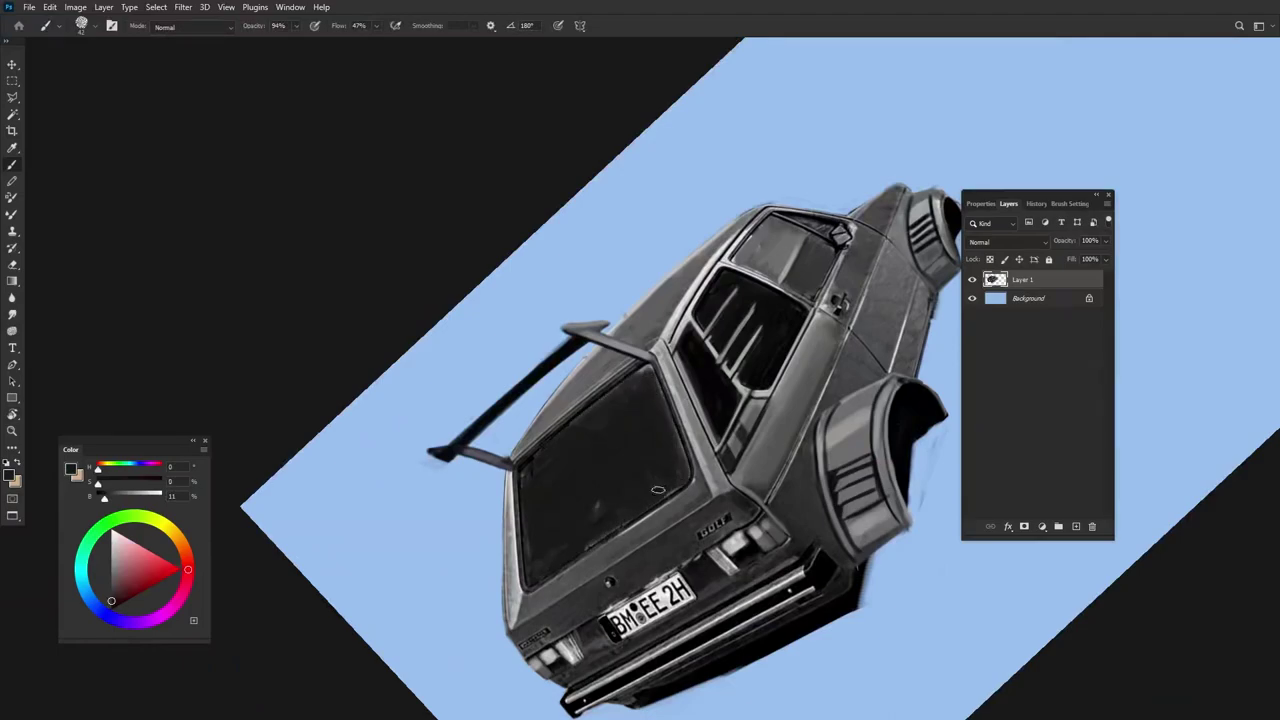
scroll(658, 490, down, 3)
key(Escape)
scroll(660, 590, up, 3)
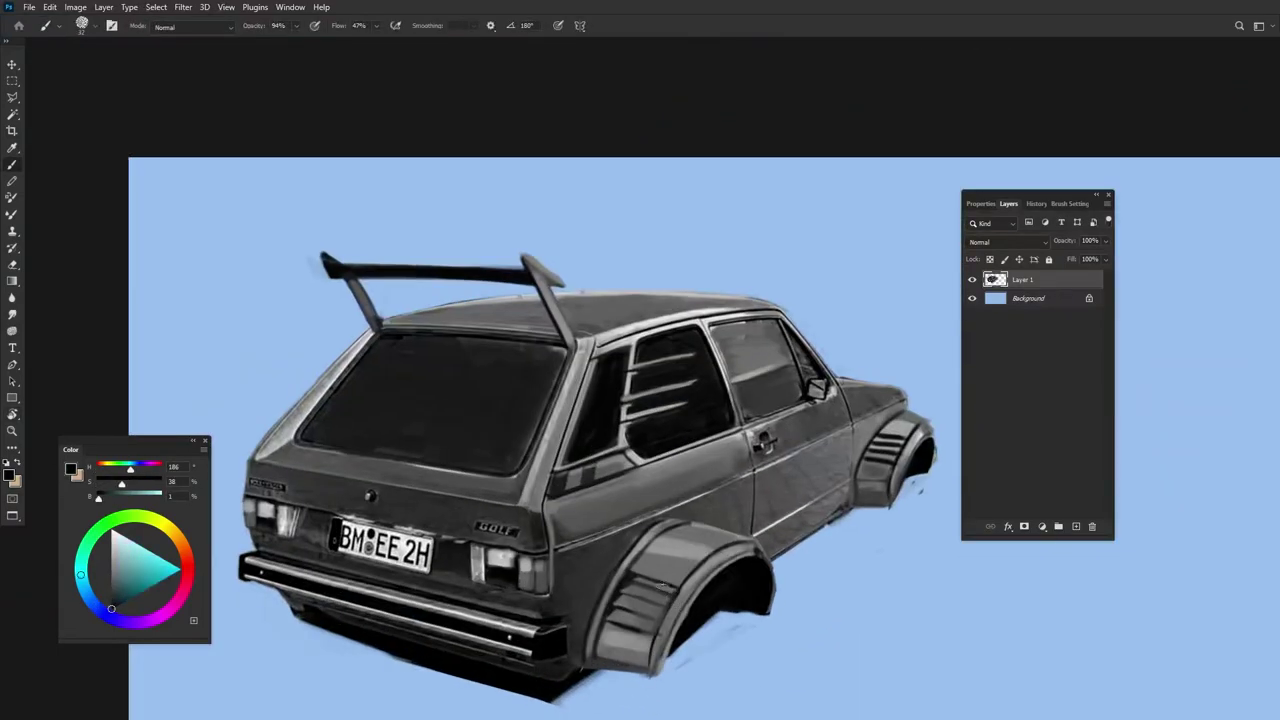
Save the painting under the new name mk11
scroll(945, 625, down, 1)
key(ctrl+shift+s)
text(mk11)
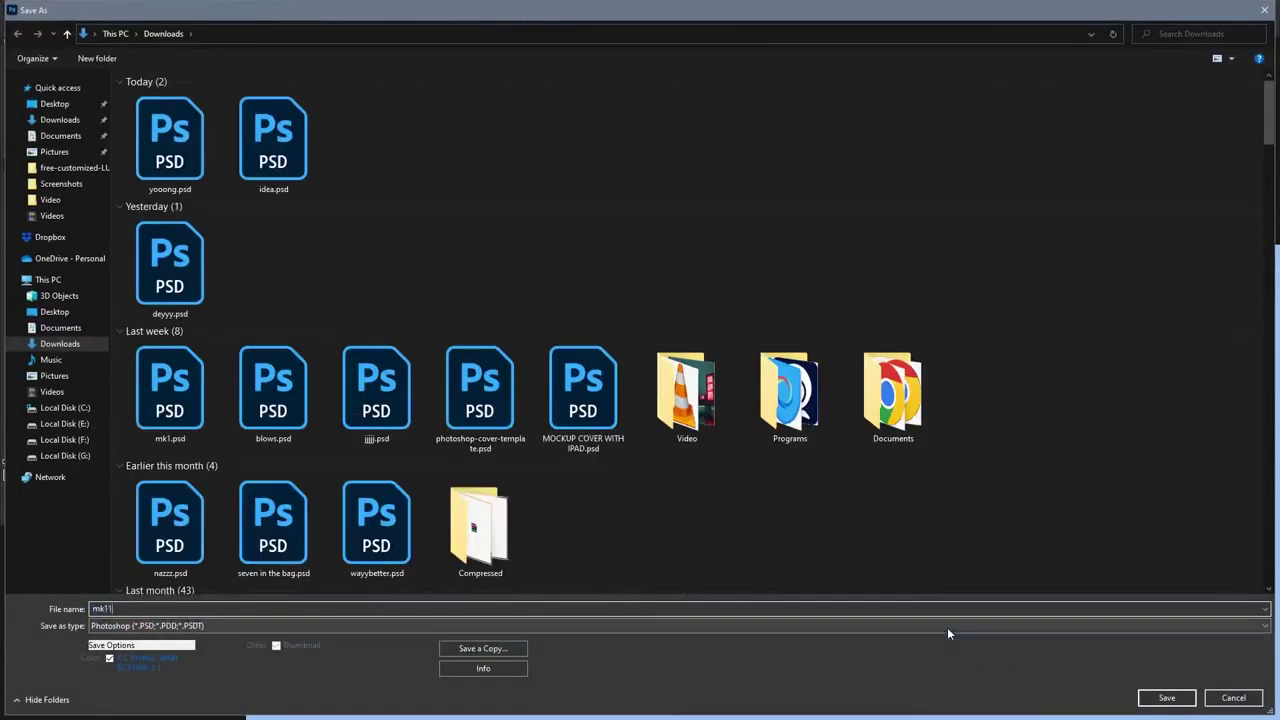
key(Return)
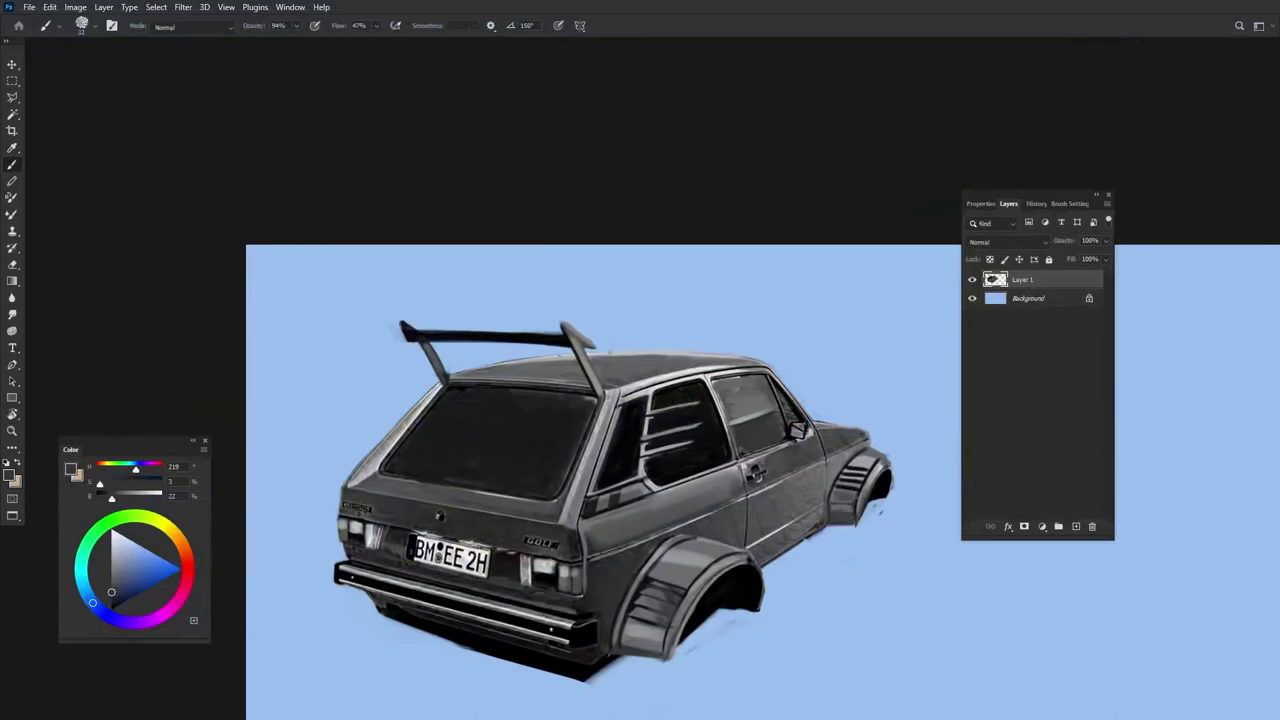
Open a batch of reference photos from Downloads and show the forest off-road car
key(ctrl+o)
drag(115, 88, 988, 300)
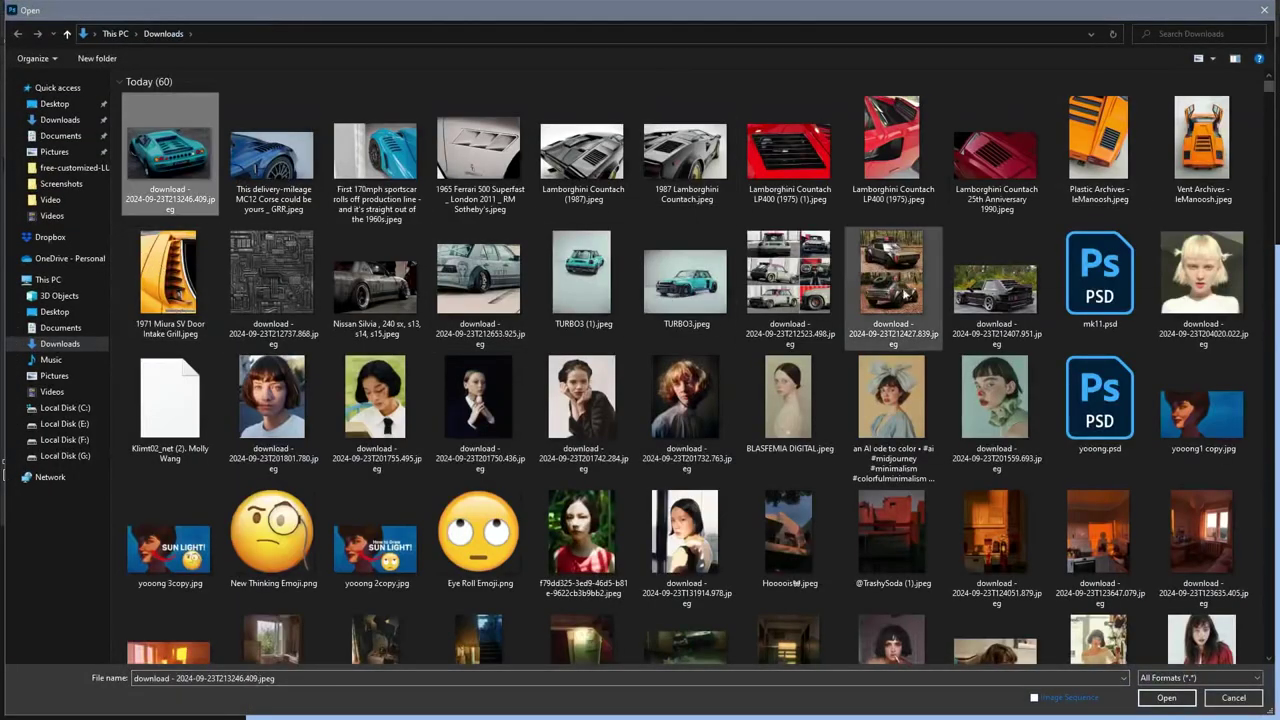
double_click(988, 300)
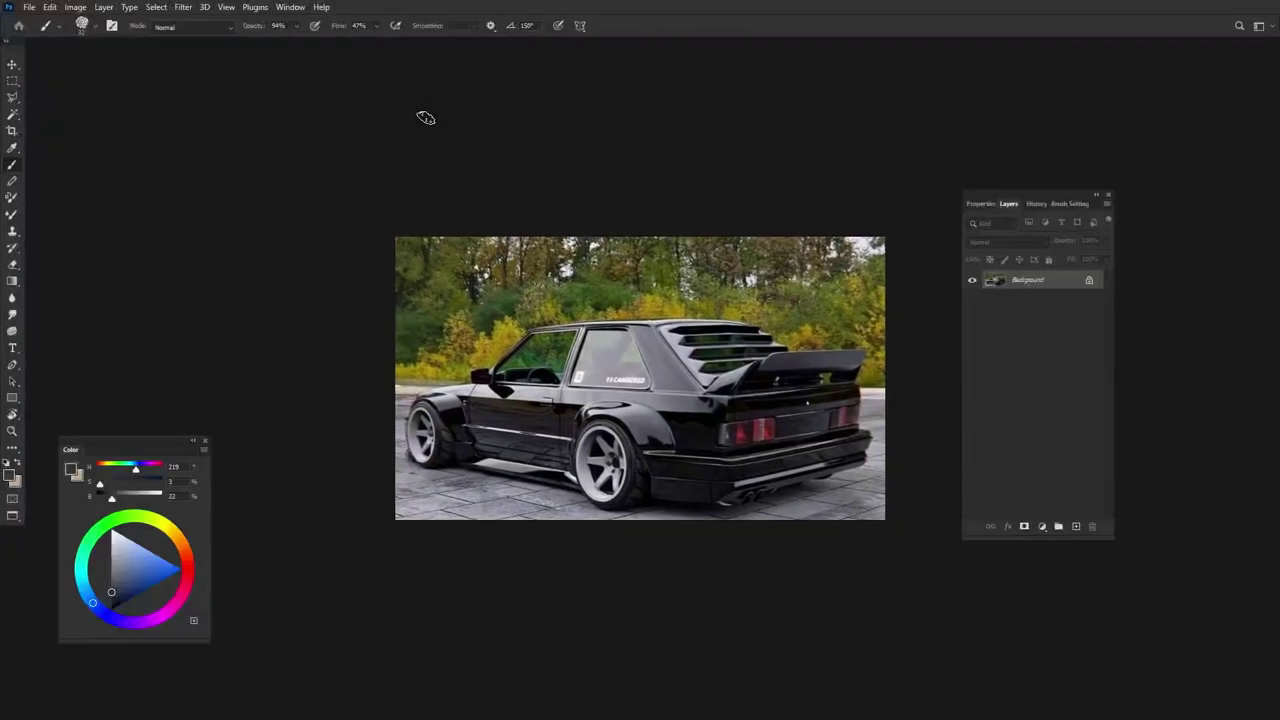
click(983, 47)
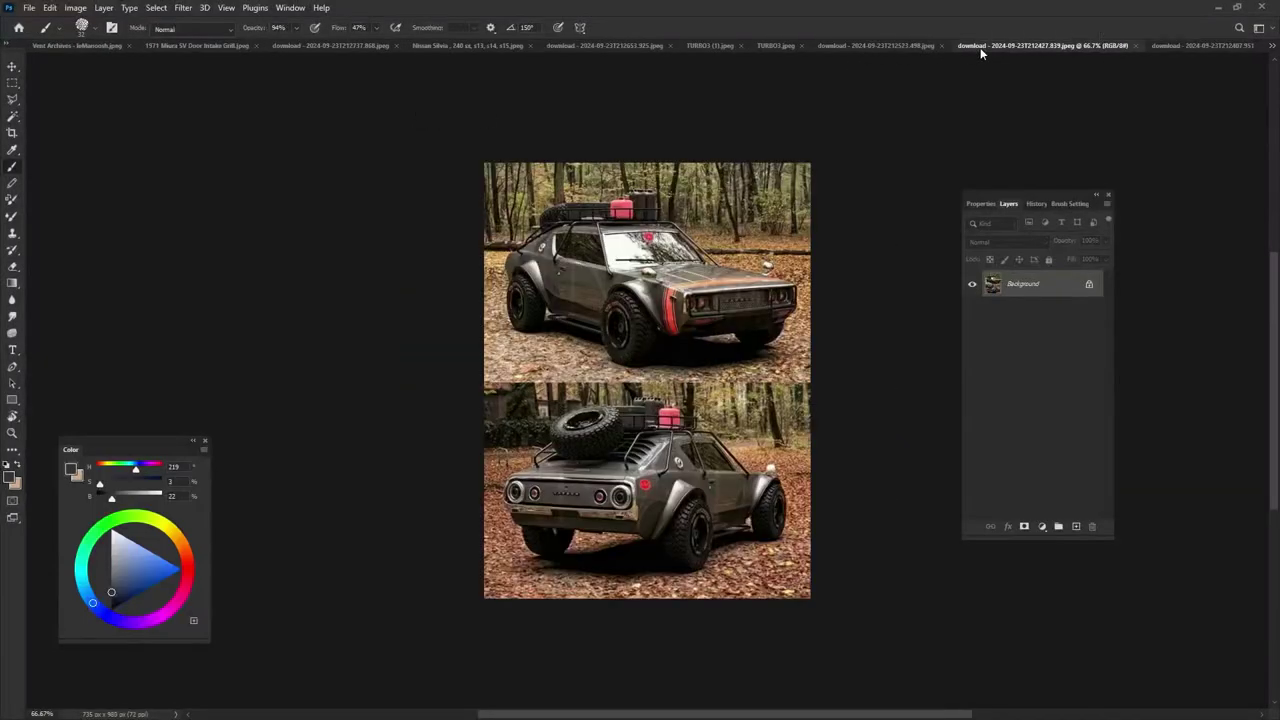
Copy the roof rack and spare tyre into mk11 and place it on the Golf's roof
key(l)
scroll(700, 435, up, 2)
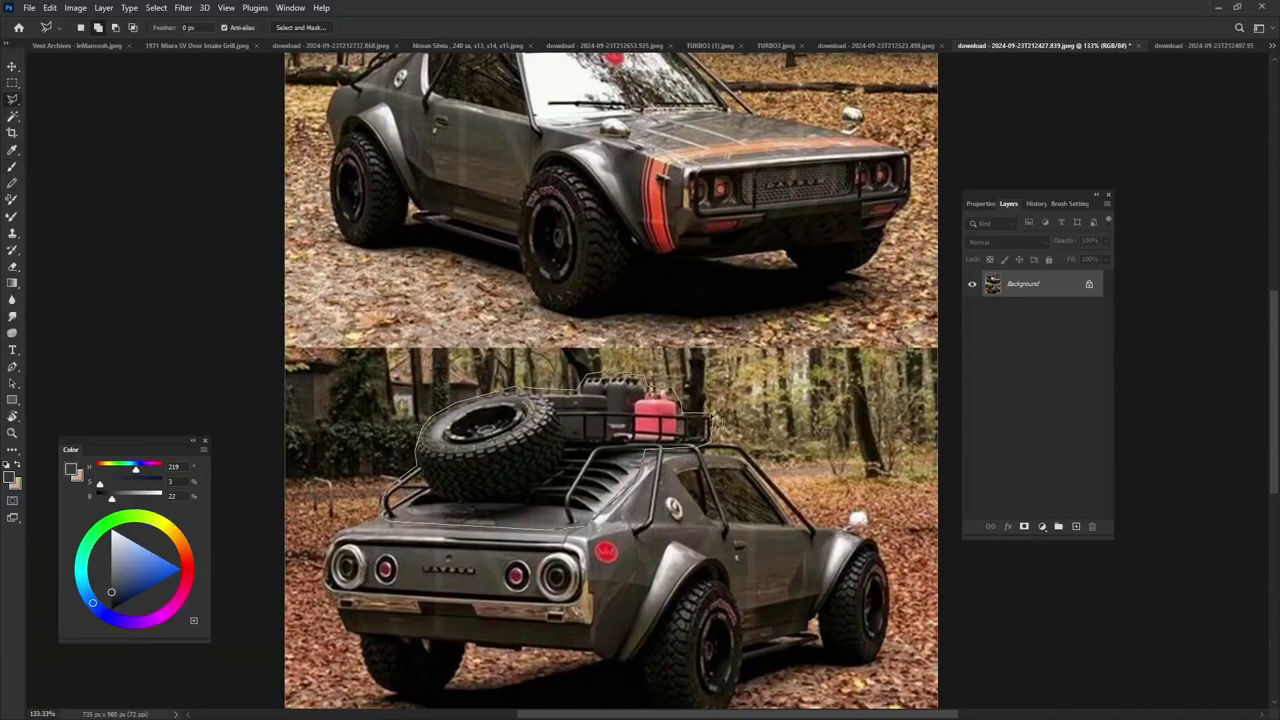
key(ctrl+c)
key(ctrl+Tab)
key(ctrl+v)
key(ctrl+t)
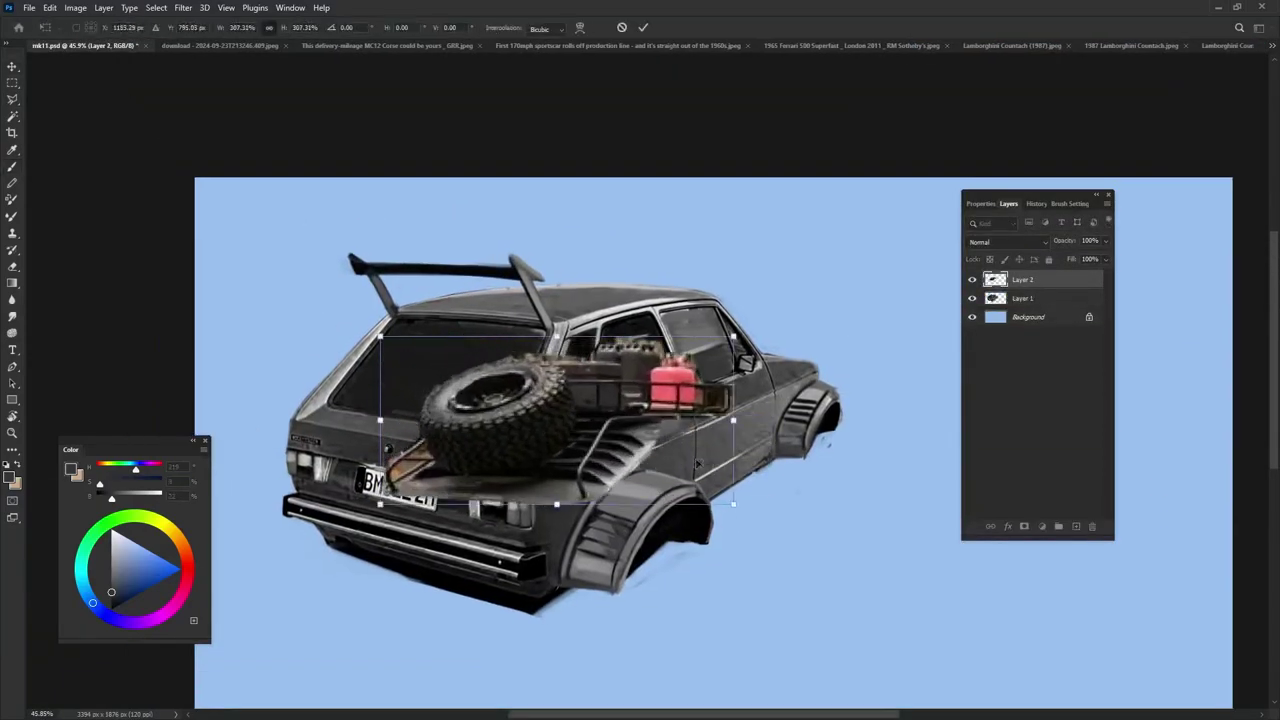
drag(697, 463, 623, 393)
key(Return)
Make the rack black and white and reshape it to fit the roof
key(ctrl+alt+shift+b)
key(Return)
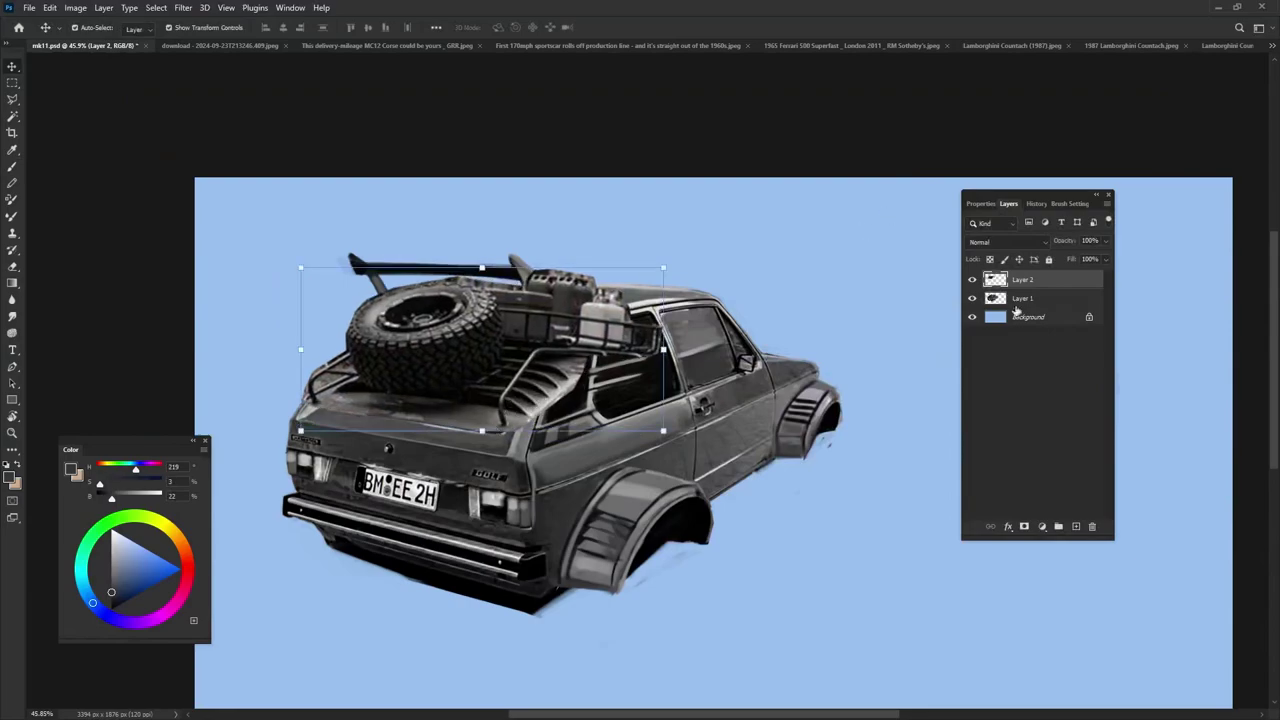
drag(482, 268, 468, 236)
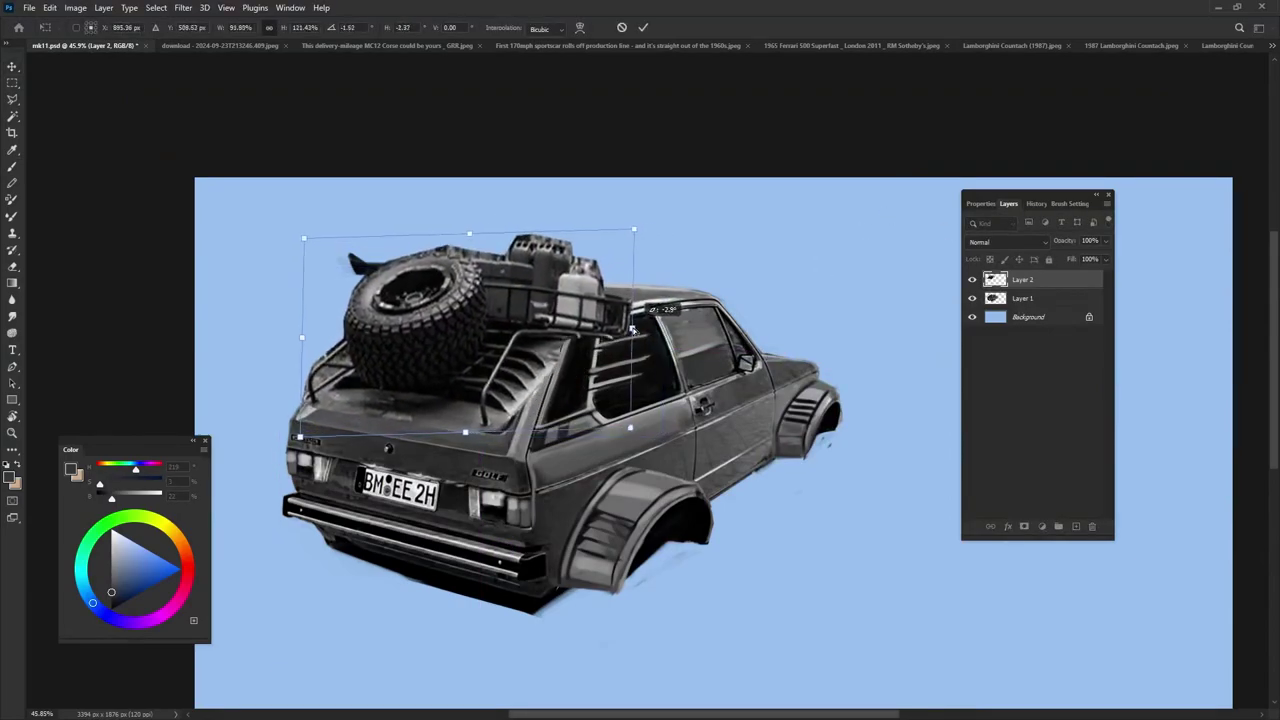
drag(663, 432, 655, 448)
drag(643, 339, 651, 298)
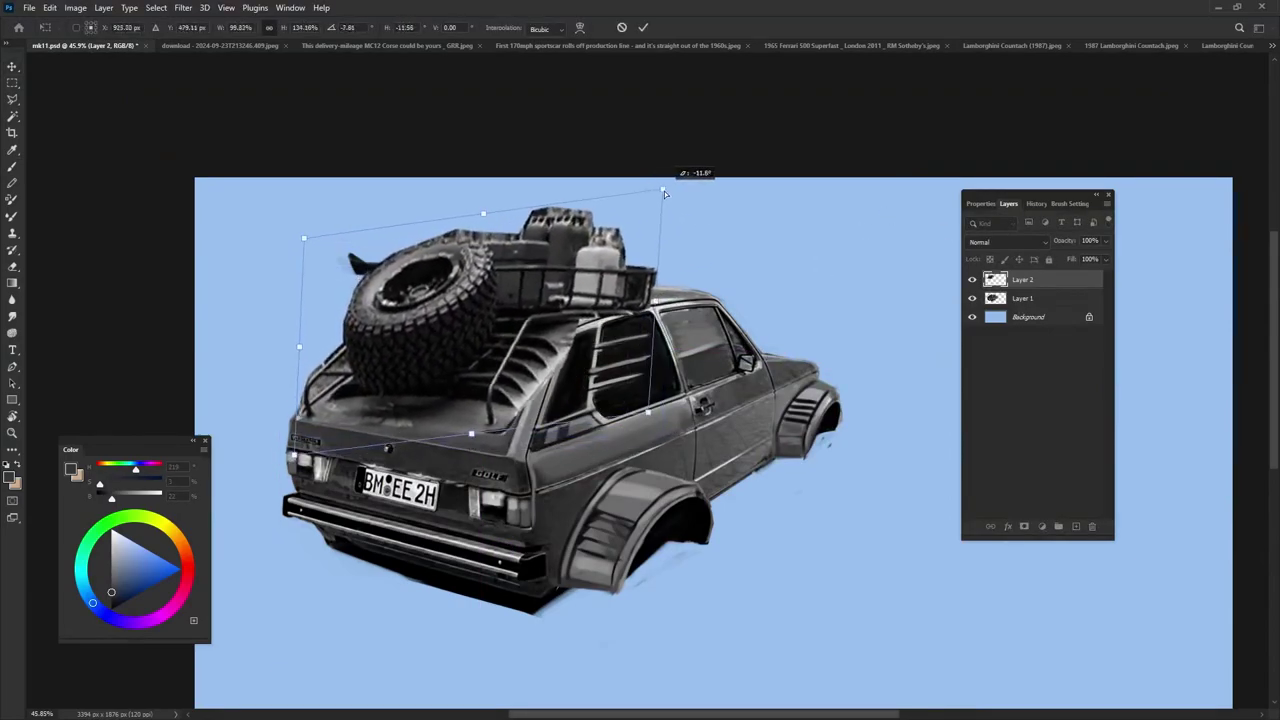
key(Return)
scroll(781, 400, up, 2)
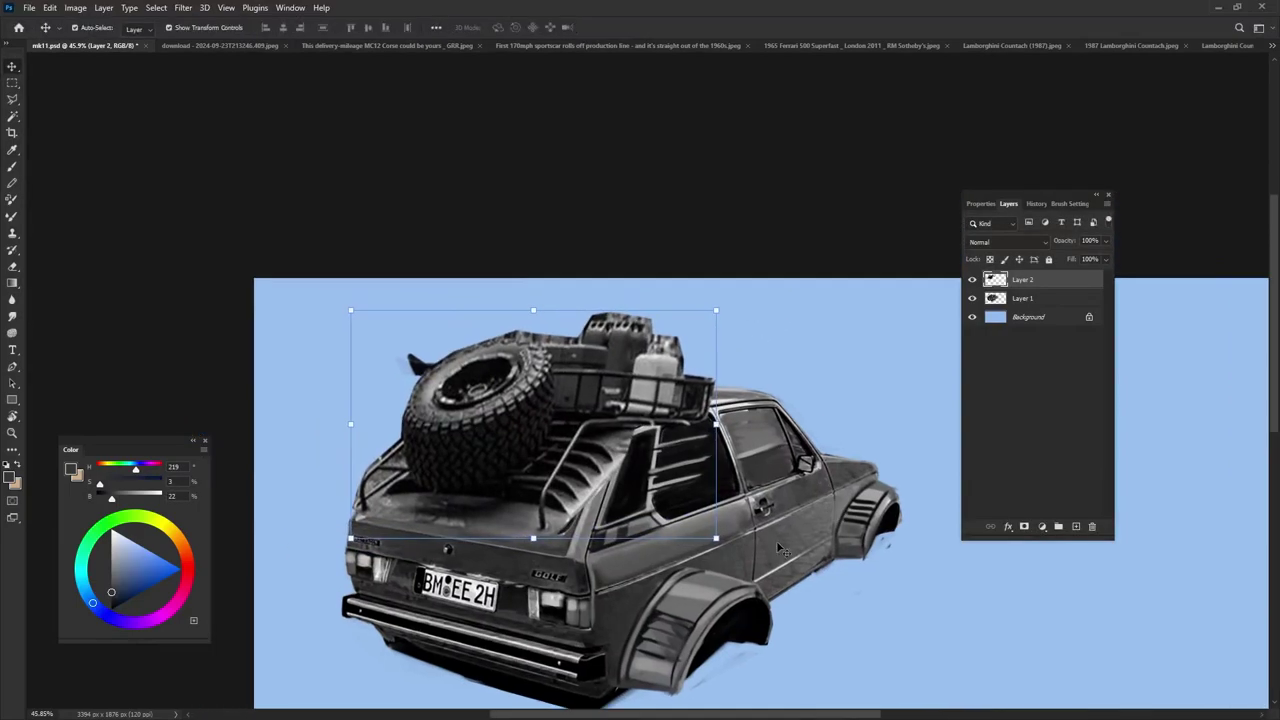
drag(783, 548, 783, 570)
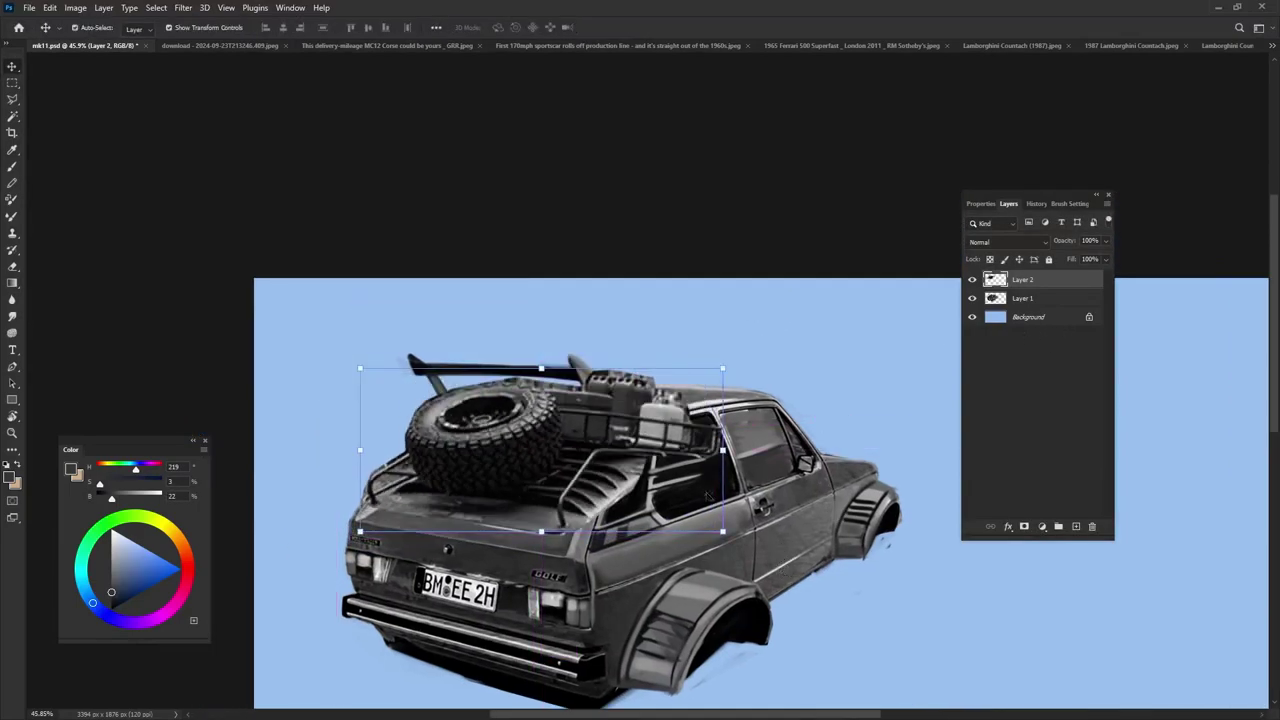
Erase the fuel cans and leftover rack parts, leaving just the spare tyre
key(e)
mouse_move(690, 480)
mouse_down()
mouse_move(640, 420)
mouse_move(660, 385)
mouse_up()
drag(515, 380, 650, 440)
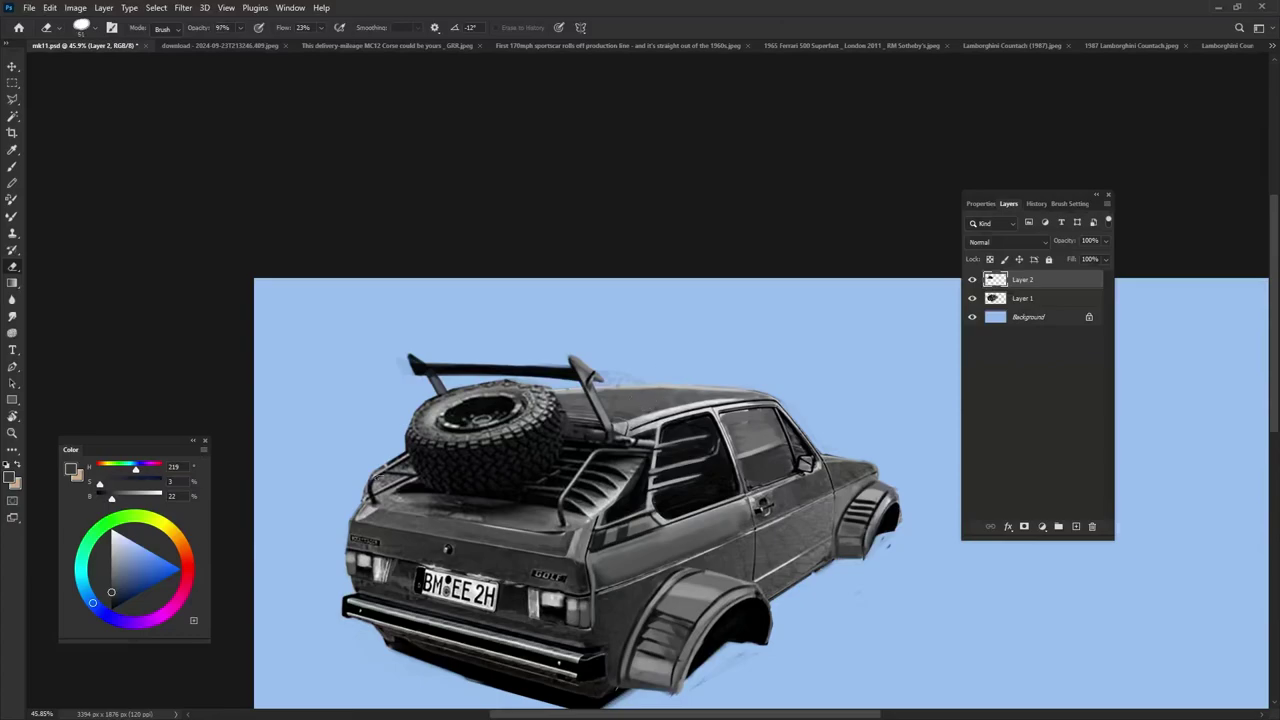
key(b)
alt+click(640, 445)
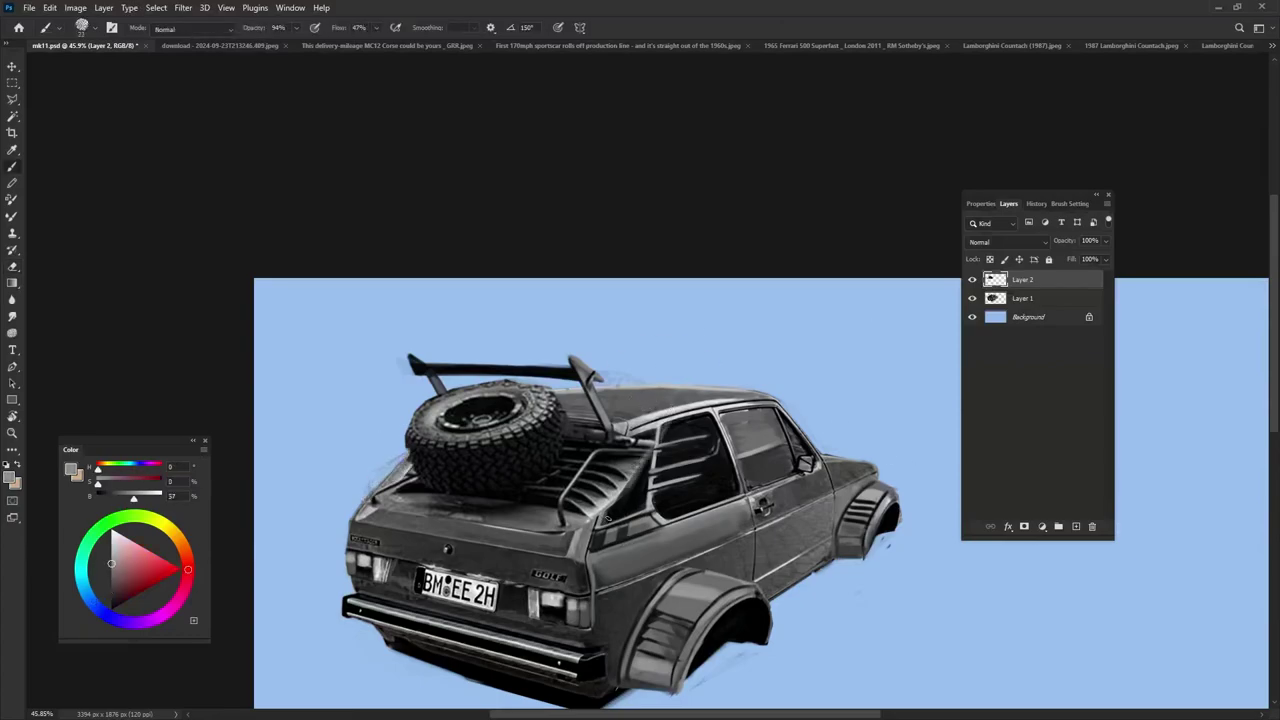
alt+click(643, 432)
alt+click(608, 462)
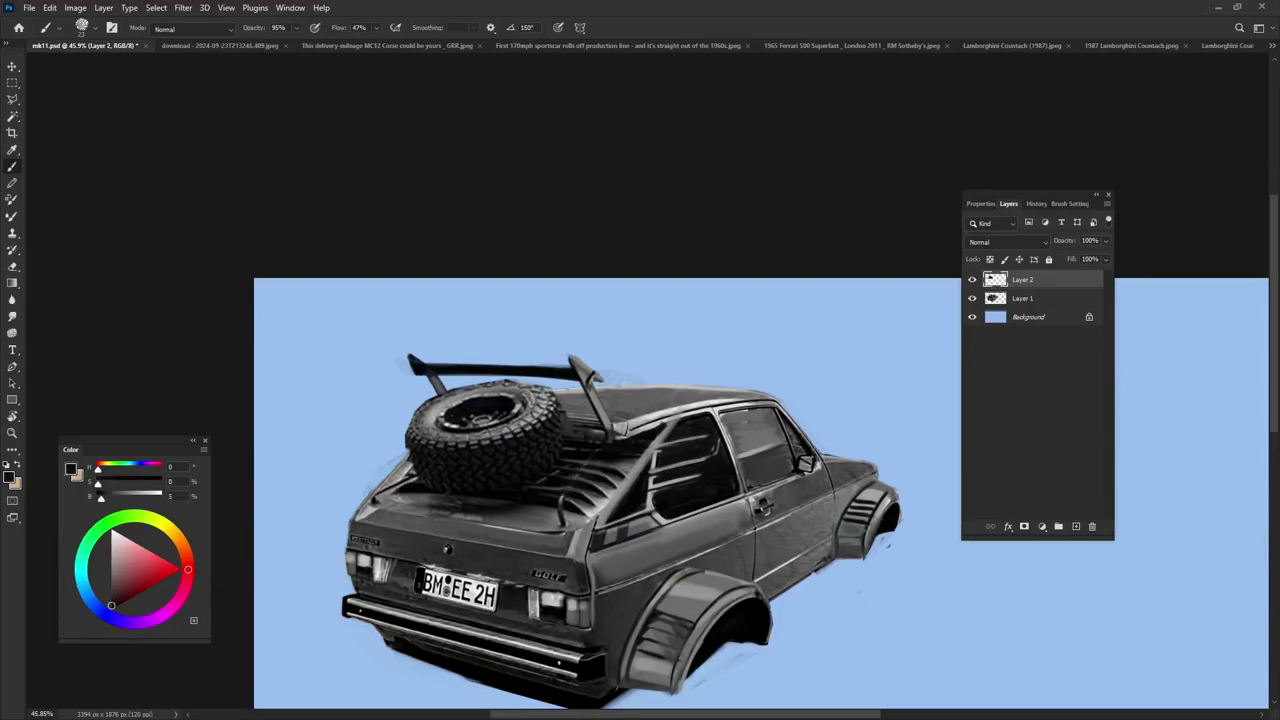
drag(959, 300, 895, 220)
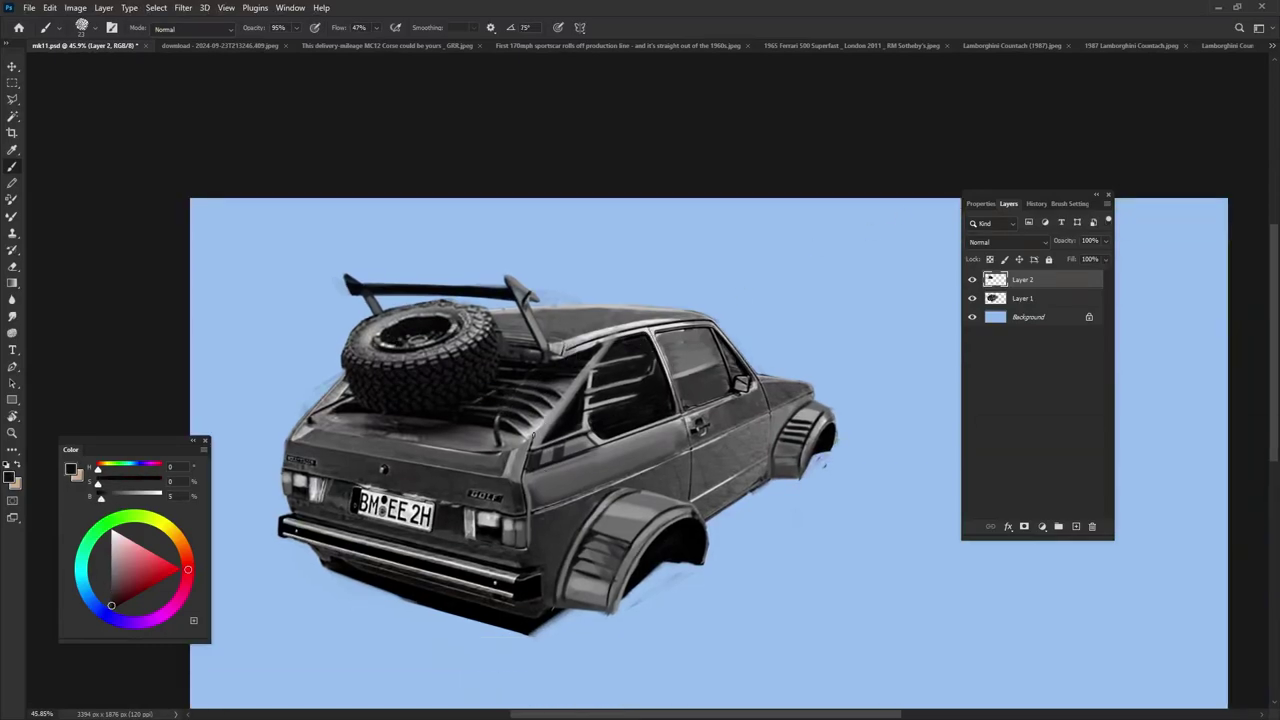
Hide the spare tyre layer and paste the Countach's engine vent grille into mk11
click(972, 279)
click(1130, 45)
click(910, 45)
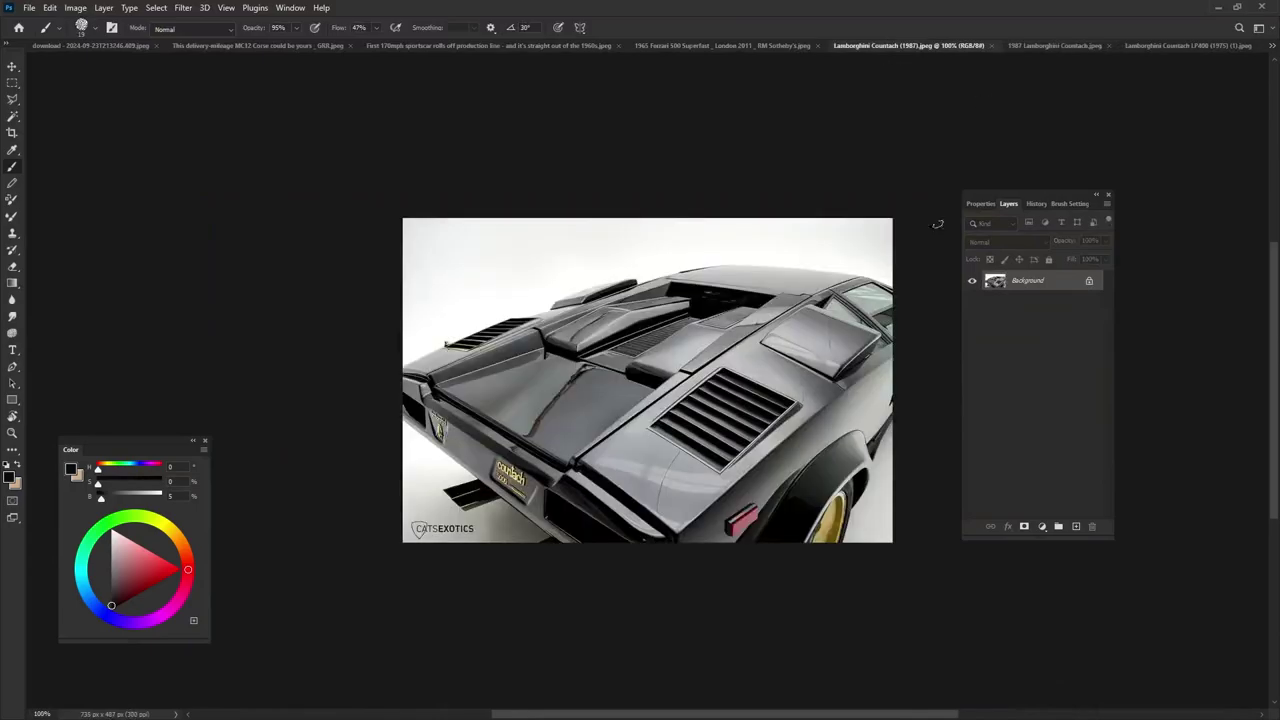
key(l)
drag(724, 484, 732, 416)
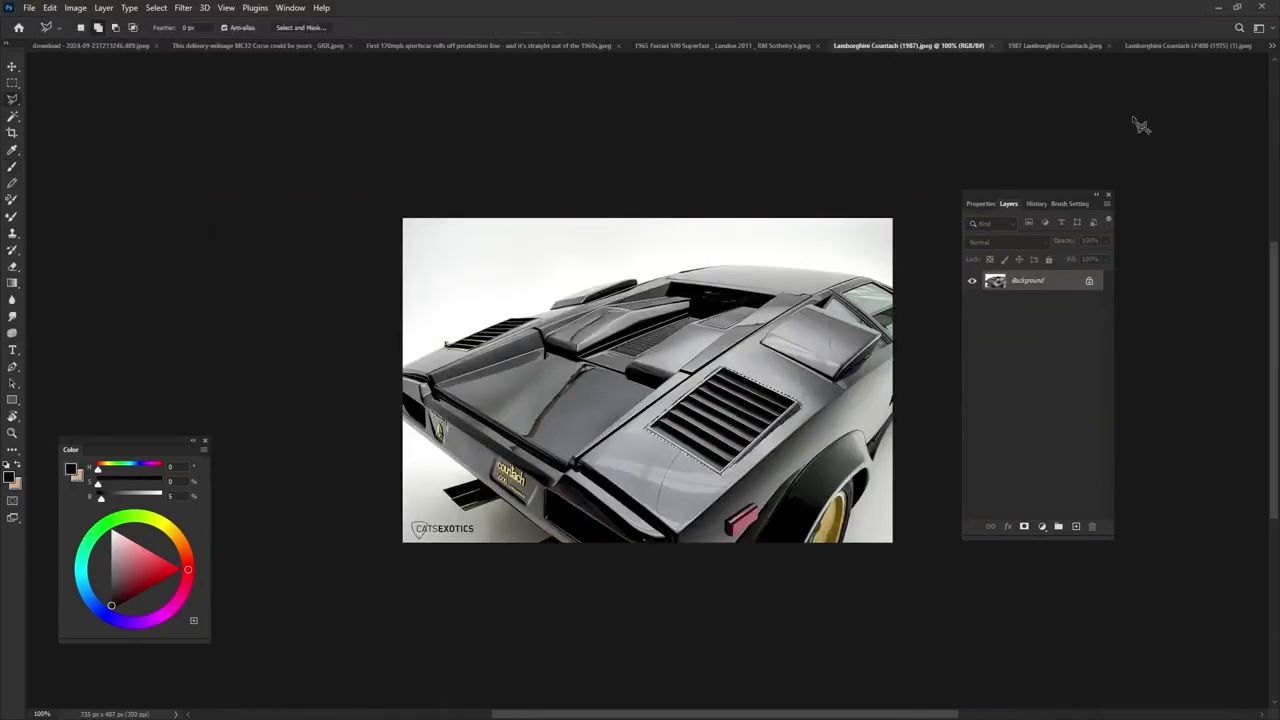
key(ctrl+c)
click(1272, 45)
click(930, 46)
key(ctrl+v)
Distort the grille to fill the Golf's rear quarter window
key(ctrl+t)
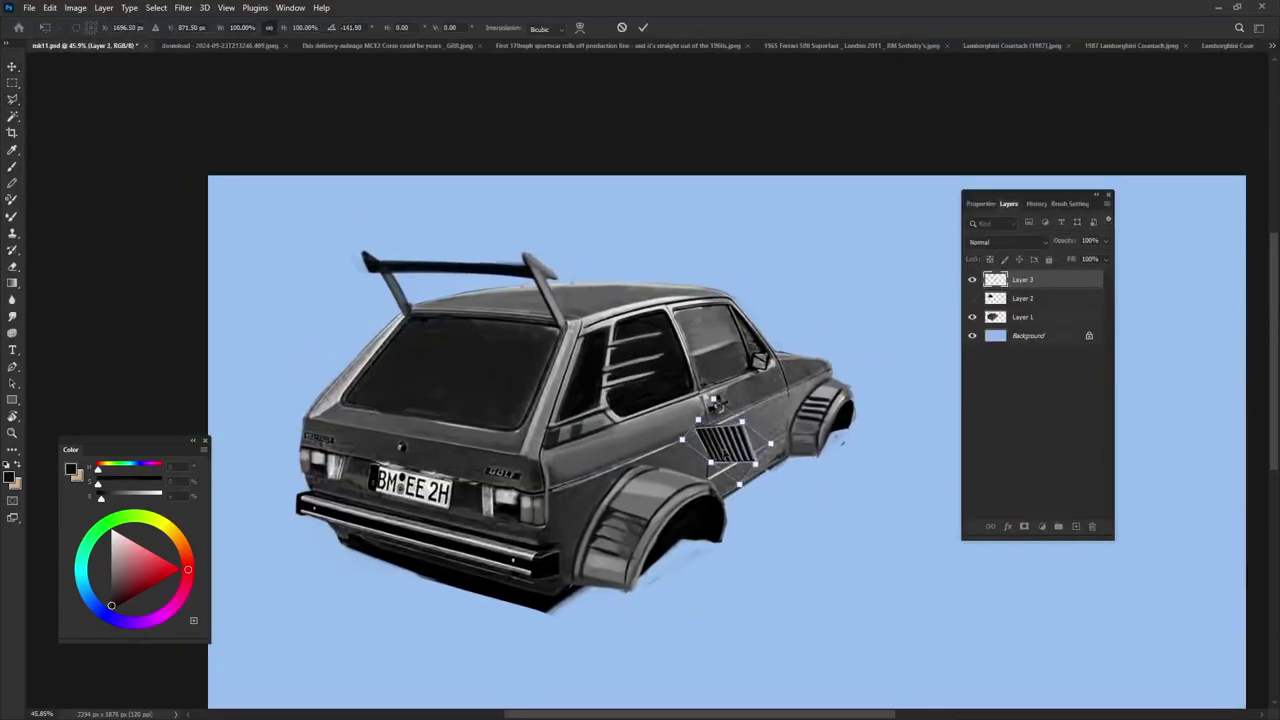
drag(716, 404, 630, 372)
key(ctrl+plus)
key(ctrl+plus)
mouse_move(578, 472)
mouse_down()
mouse_move(546, 494)
mouse_move(543, 523)
mouse_up()
drag(684, 471, 718, 462)
drag(598, 344, 560, 343)
drag(683, 371, 706, 324)
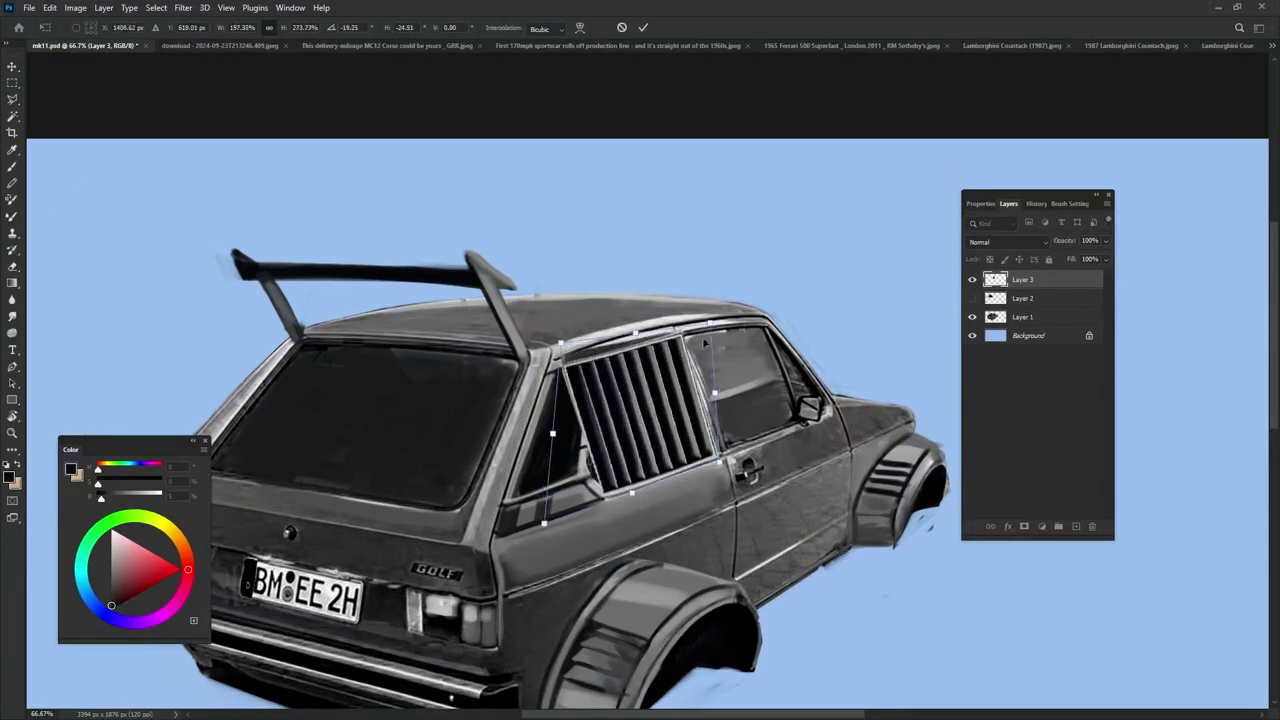
key(Return)
scroll(627, 540, up, 1)
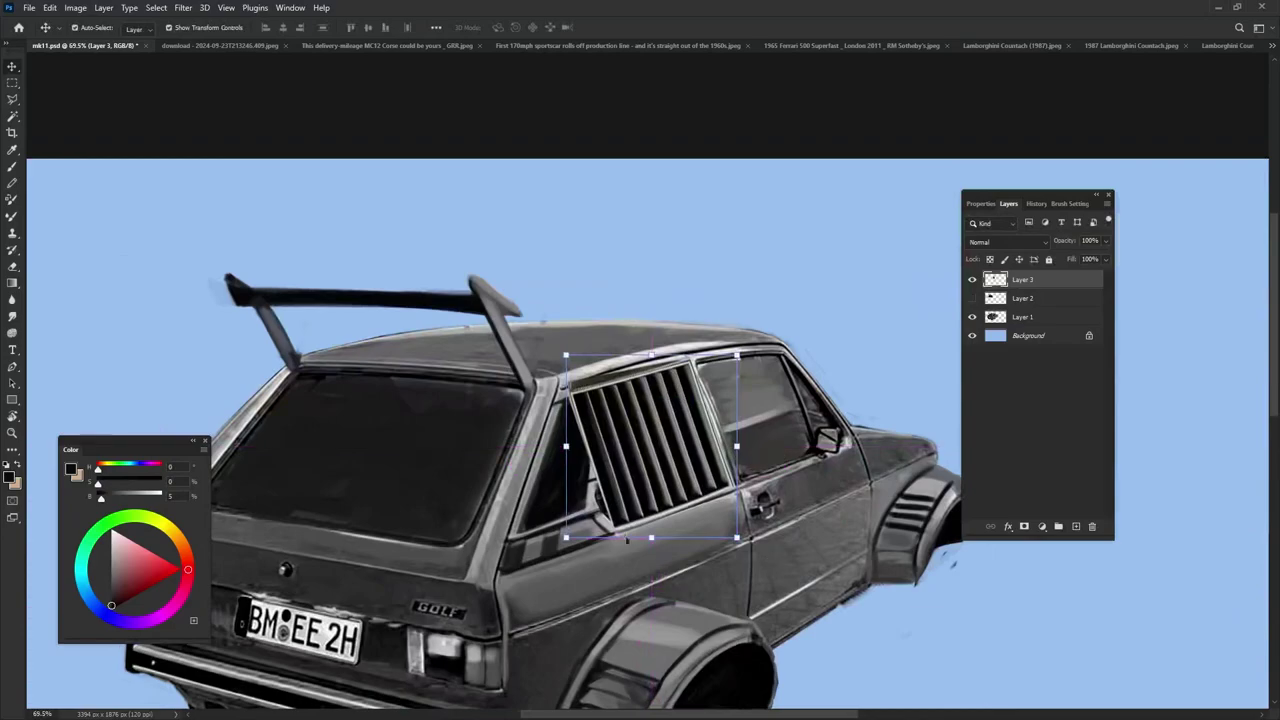
Erase the grille's strip over the pillar and repaint the pillar in greys
key(e)
drag(582, 470, 596, 420)
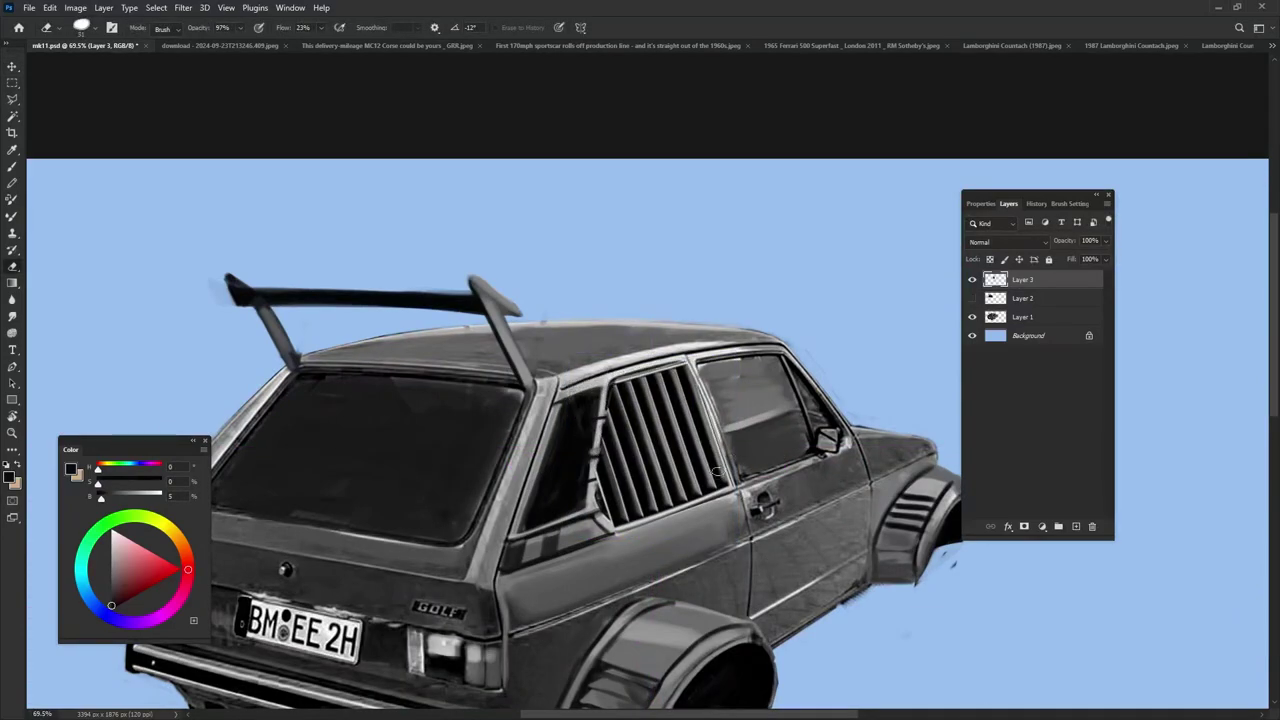
key(b)
alt+click(589, 494)
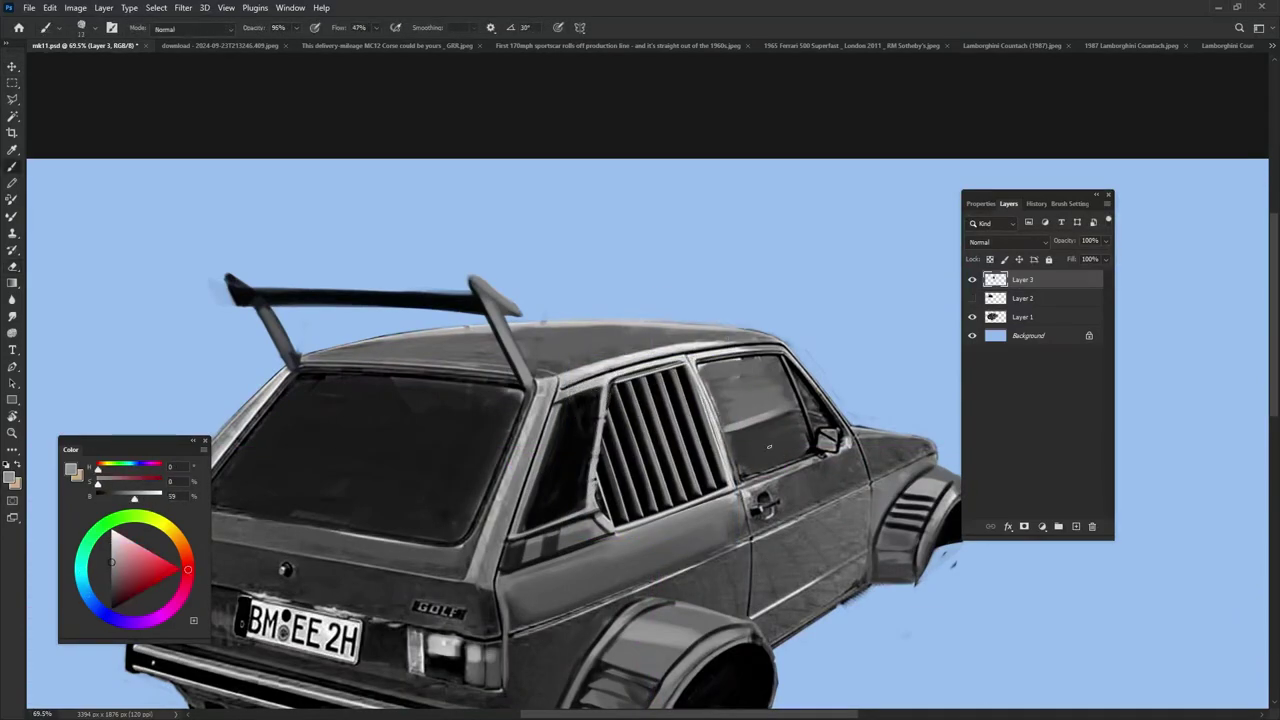
alt+click(616, 372)
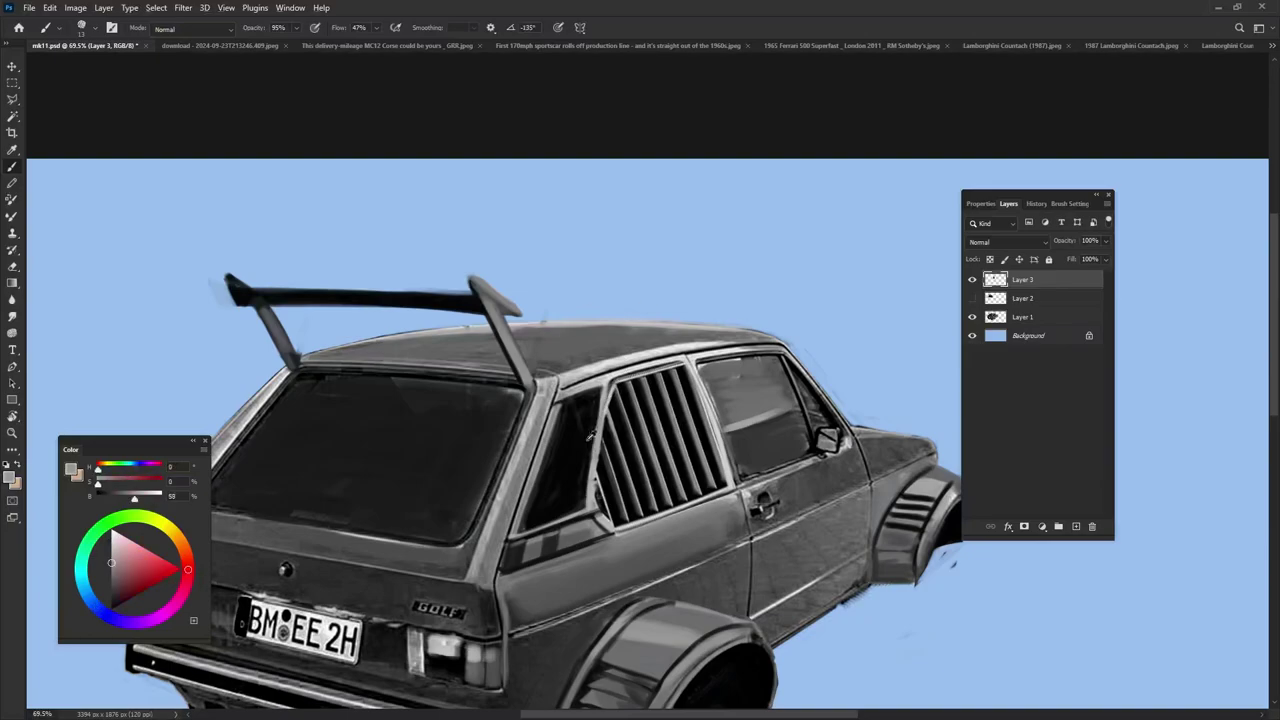
alt+click(596, 470)
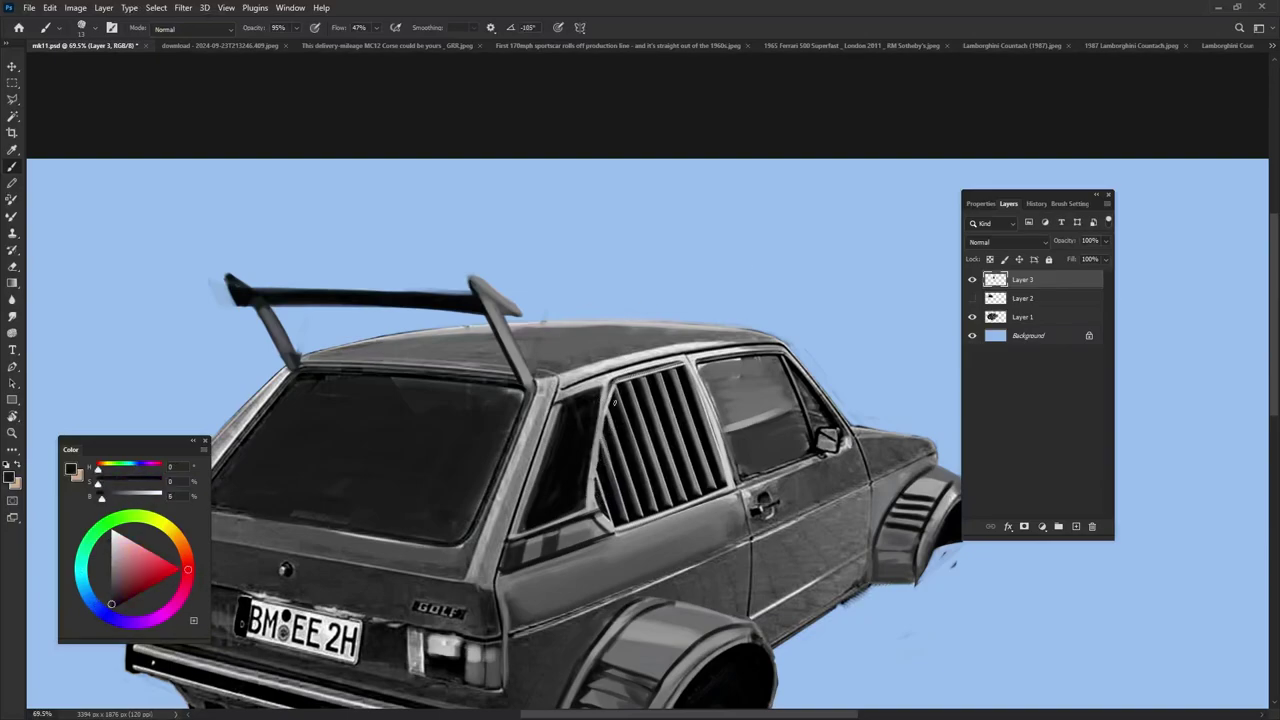
alt+click(598, 470)
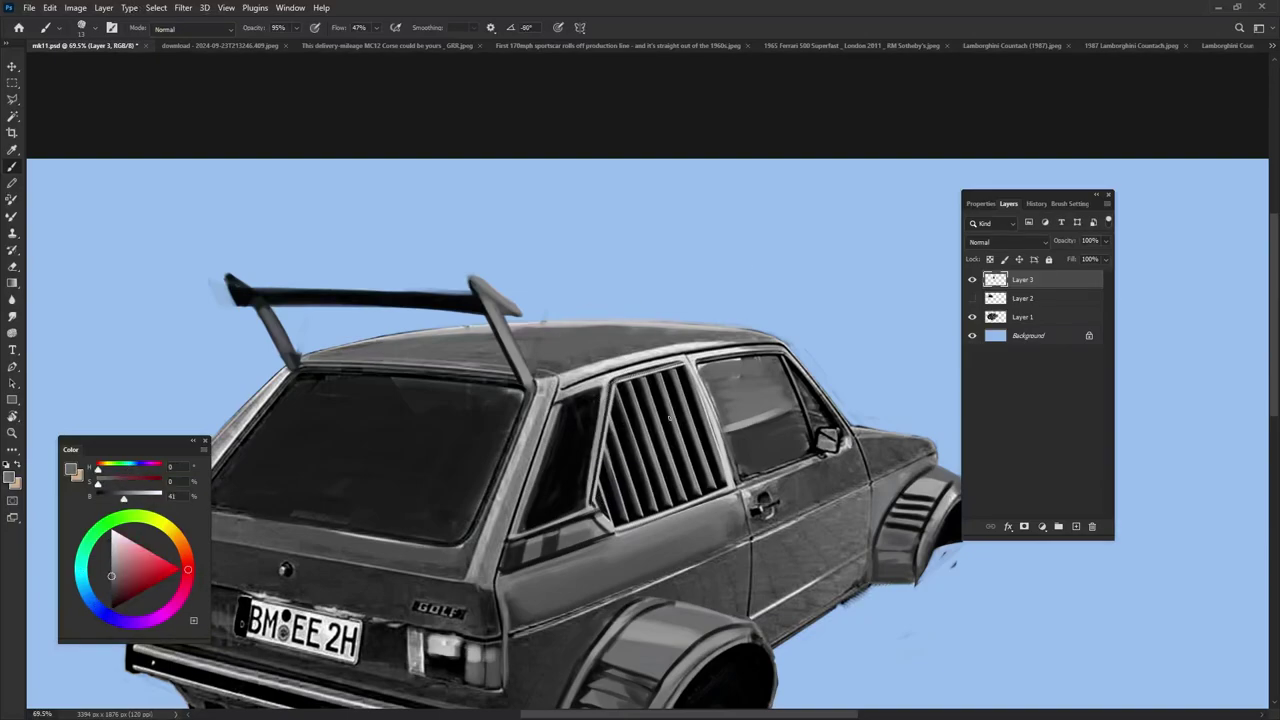
scroll(790, 440, down, 5)
scroll(790, 440, up, 3)
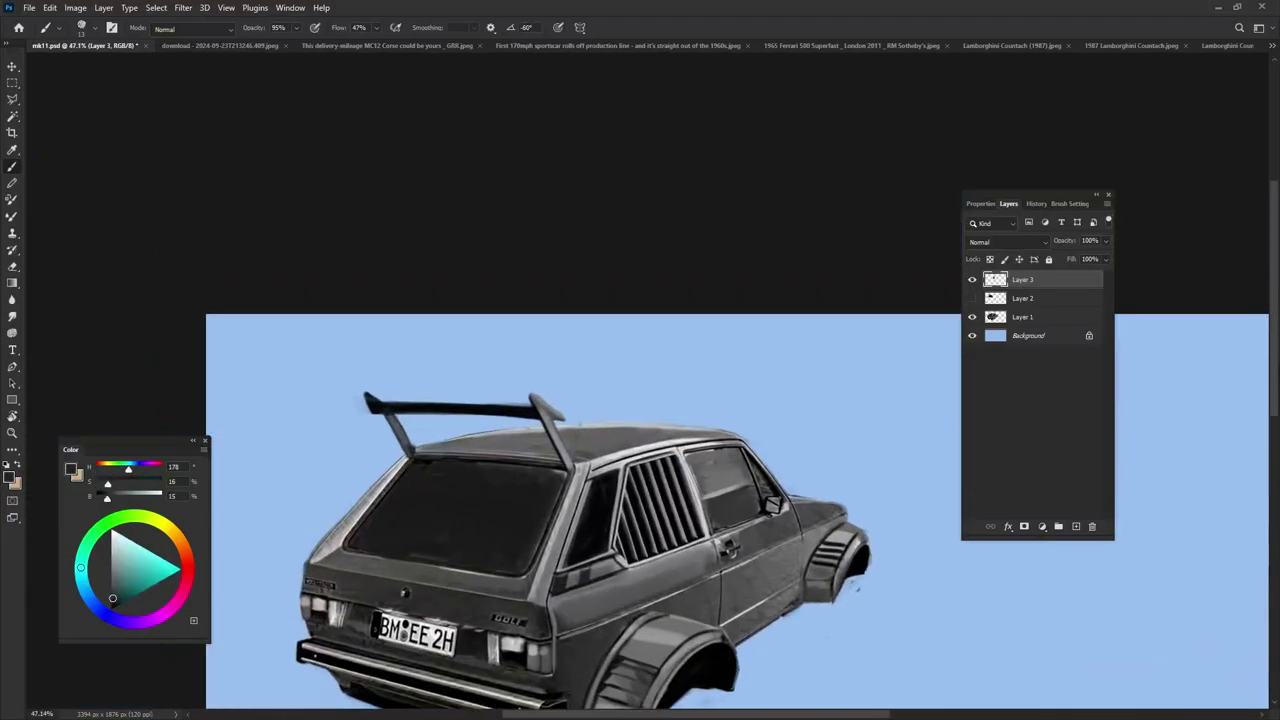
key(ctrl+Tab)
key(l)
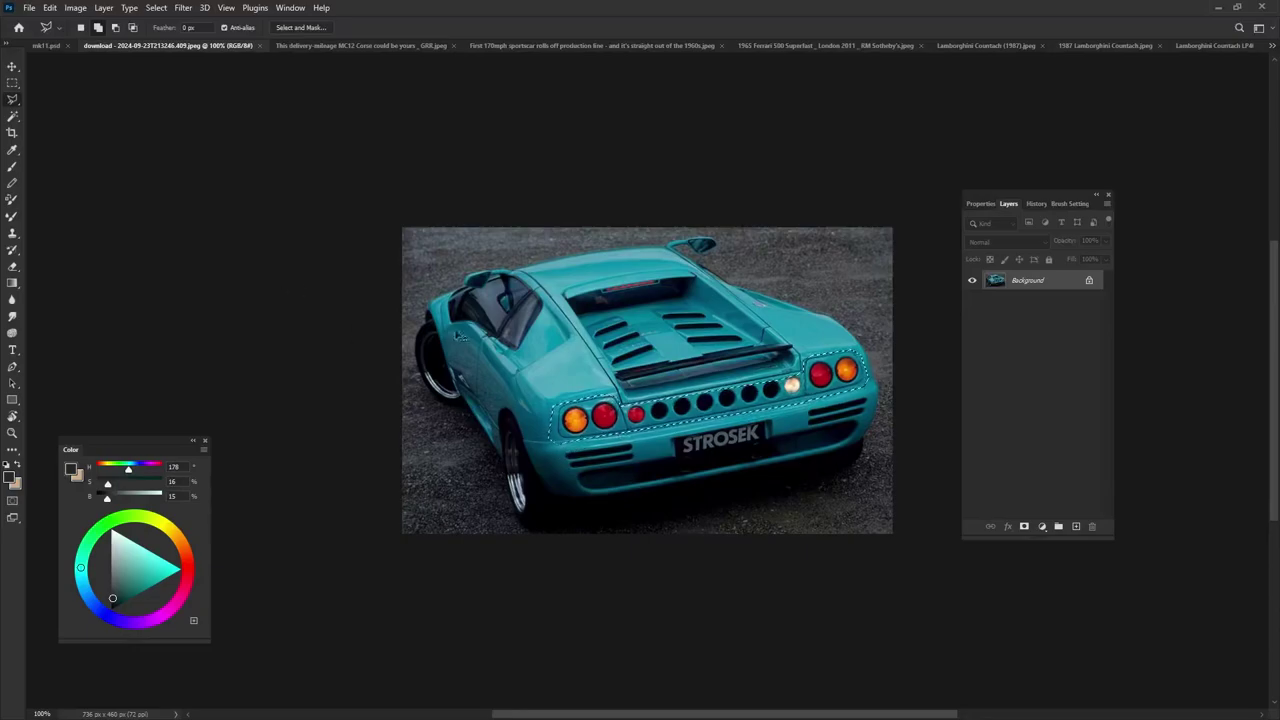
Paste the Strosek taillight strip, flip it horizontally and distort it across the Golf's rear
key(v)
key(ctrl+c)
key(ctrl+shift+Tab)
key(ctrl+v)
key(ctrl+t)
mouse_move(437, 420)
mouse_down()
mouse_move(545, 425)
mouse_move(550, 440)
mouse_up()
right_click(518, 460)
click(578, 432)
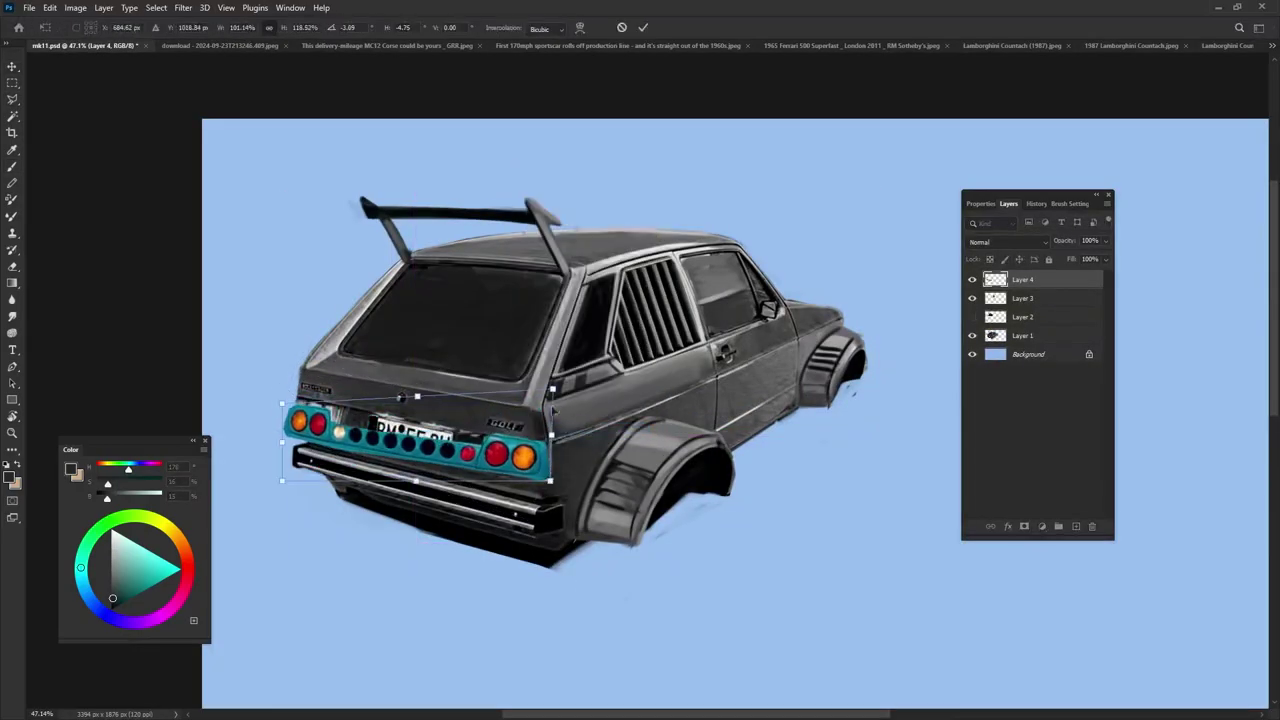
drag(280, 398, 292, 391)
drag(292, 485, 319, 487)
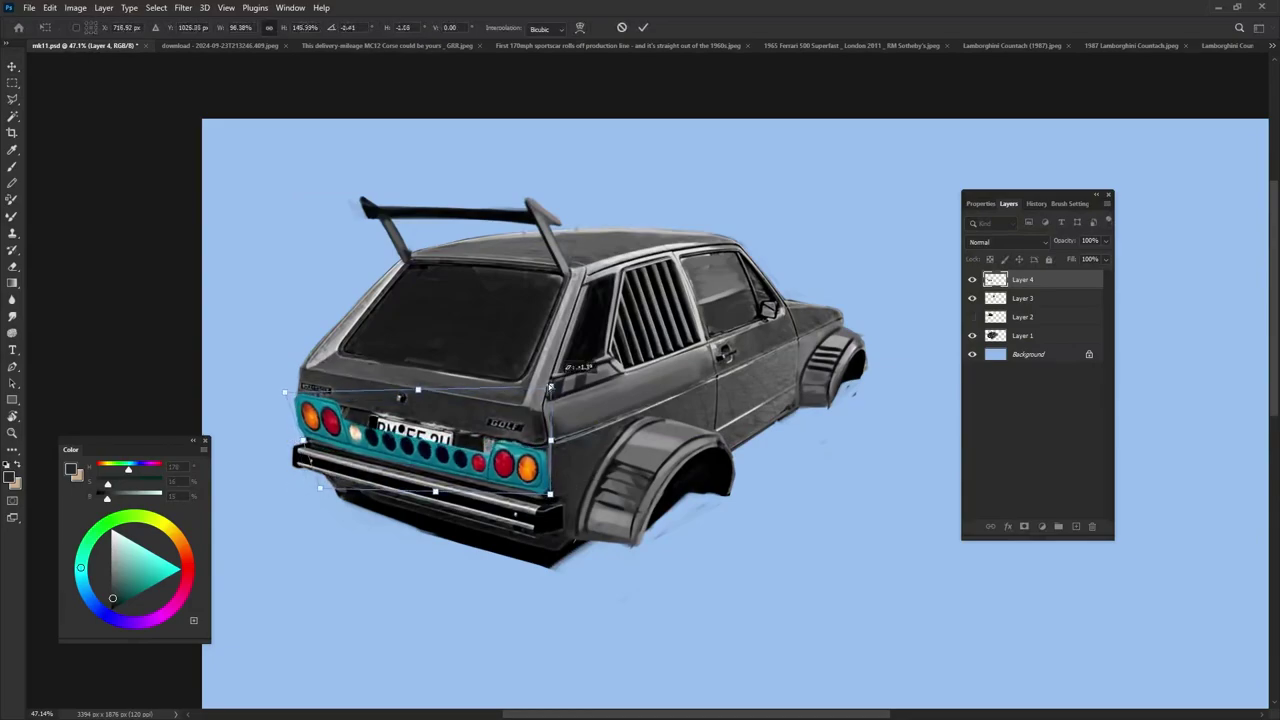
drag(552, 389, 540, 371)
key(Return)
Desaturate the taillights with Black & White and paint over the licence-plate lettering
key(ctrl+alt+shift+b)
key(Return)
key(b)
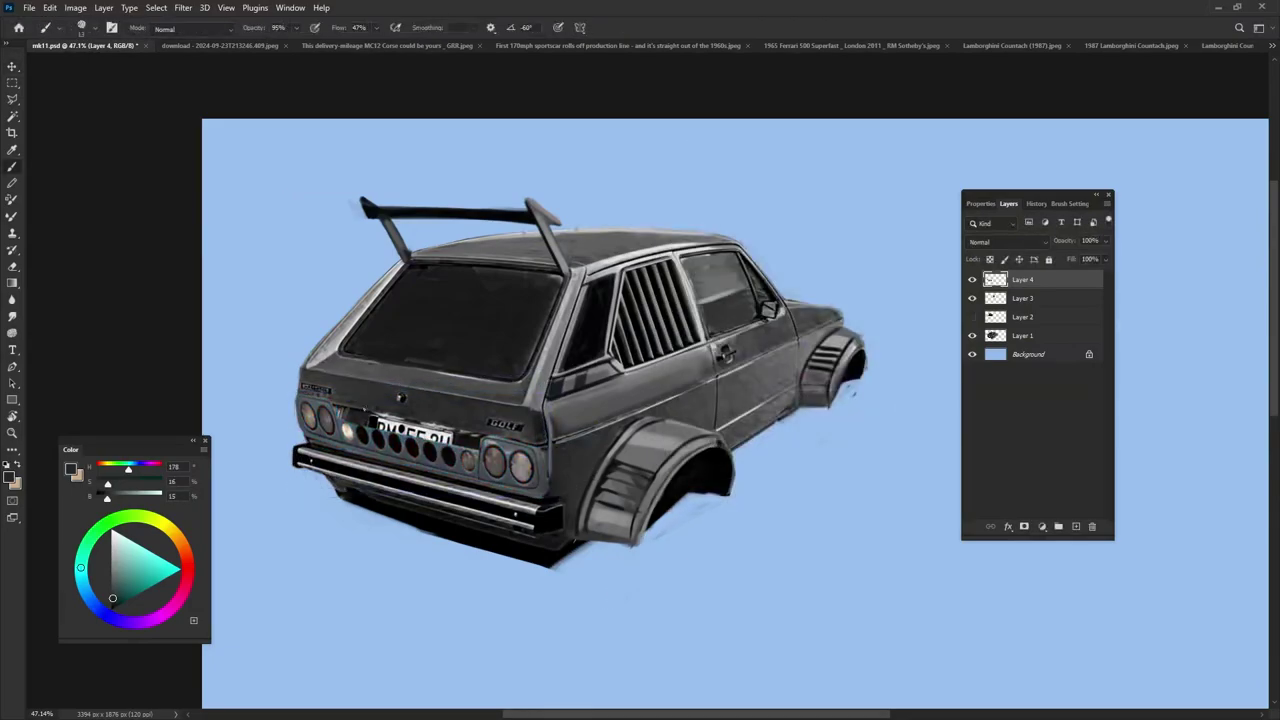
mouse_move(369, 421)
mouse_down()
mouse_move(352, 421)
mouse_move(480, 428)
mouse_up()
alt+click(336, 410)
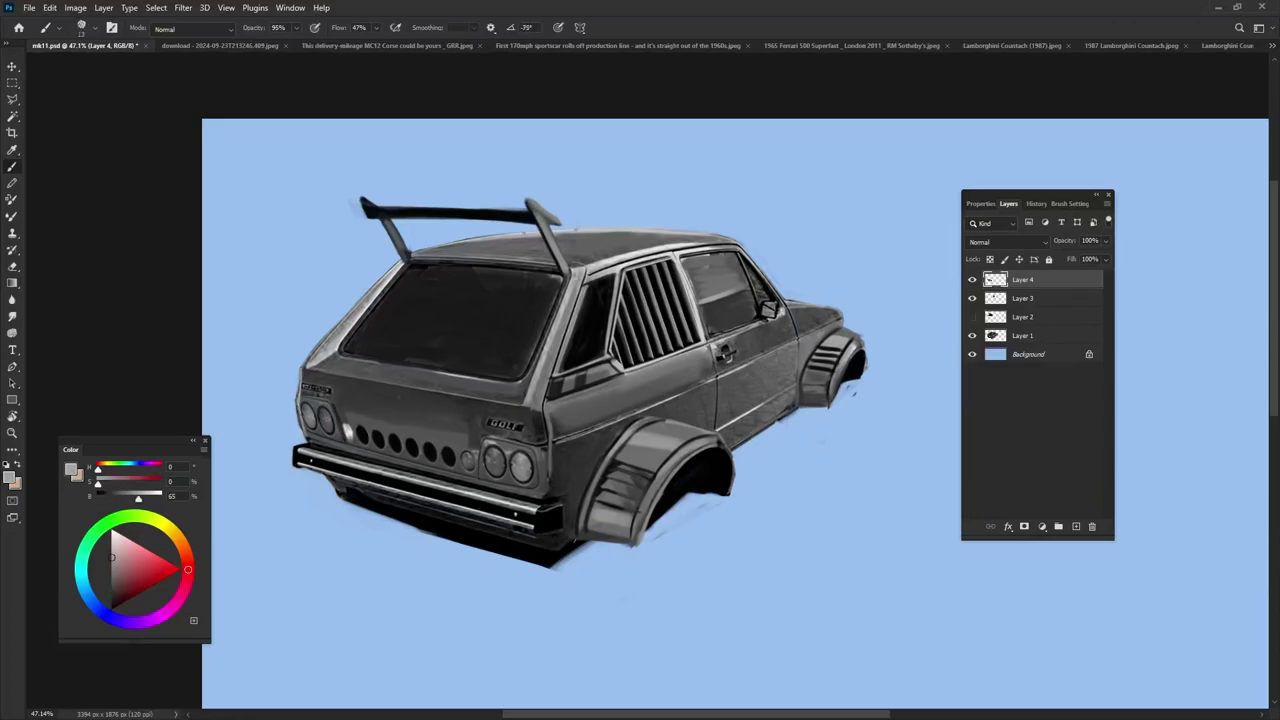
alt+click(553, 463)
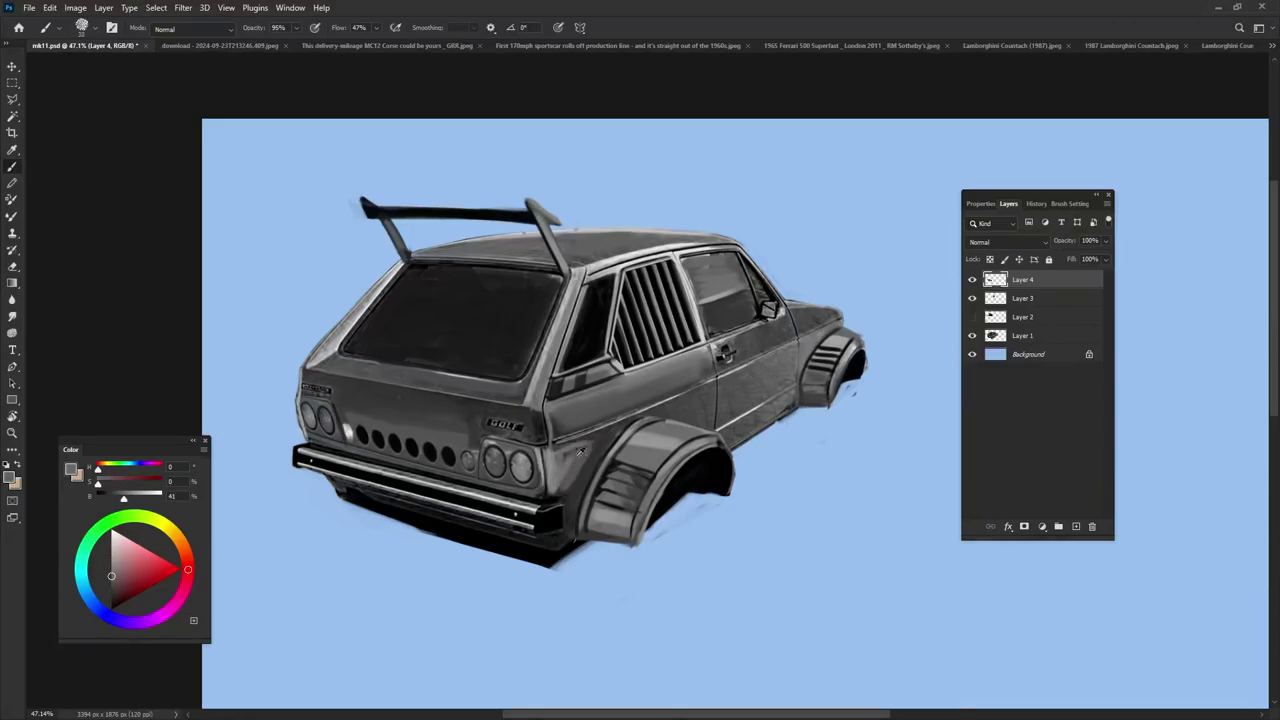
Paint the rear with sampled body greys, then bring up the teal reference photo
alt+click(395, 397)
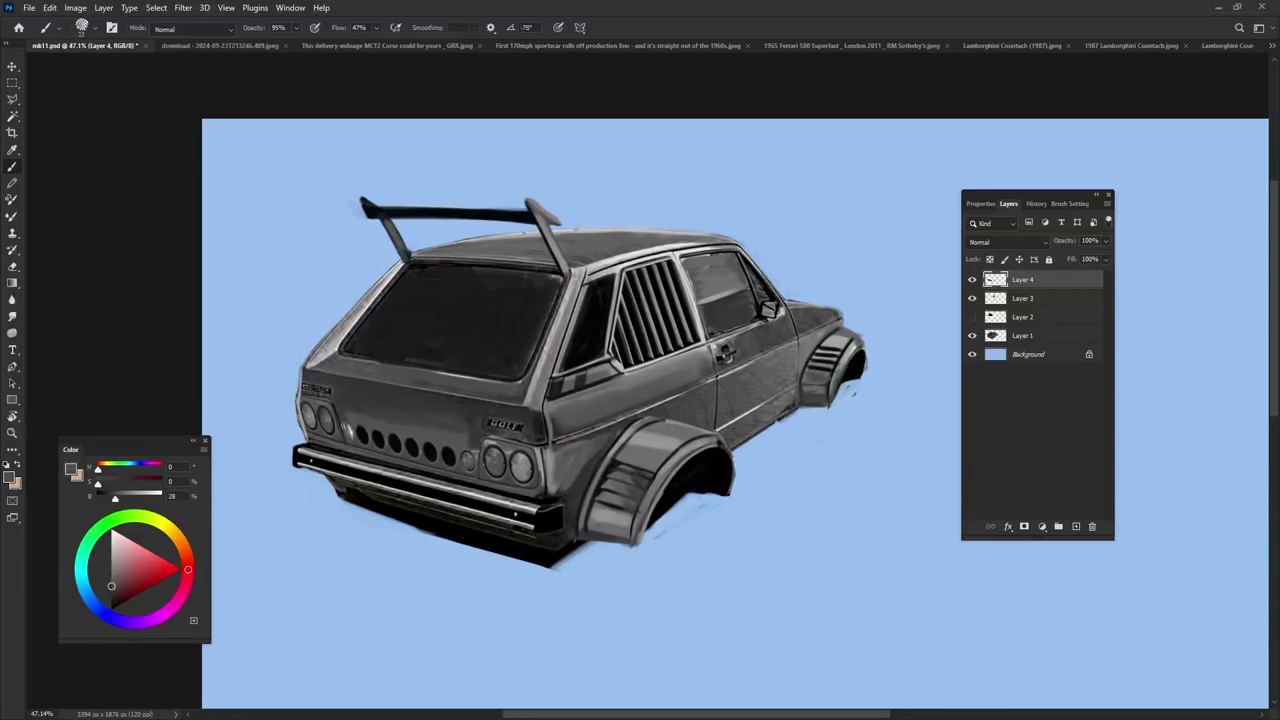
alt+click(471, 441)
alt+click(532, 386)
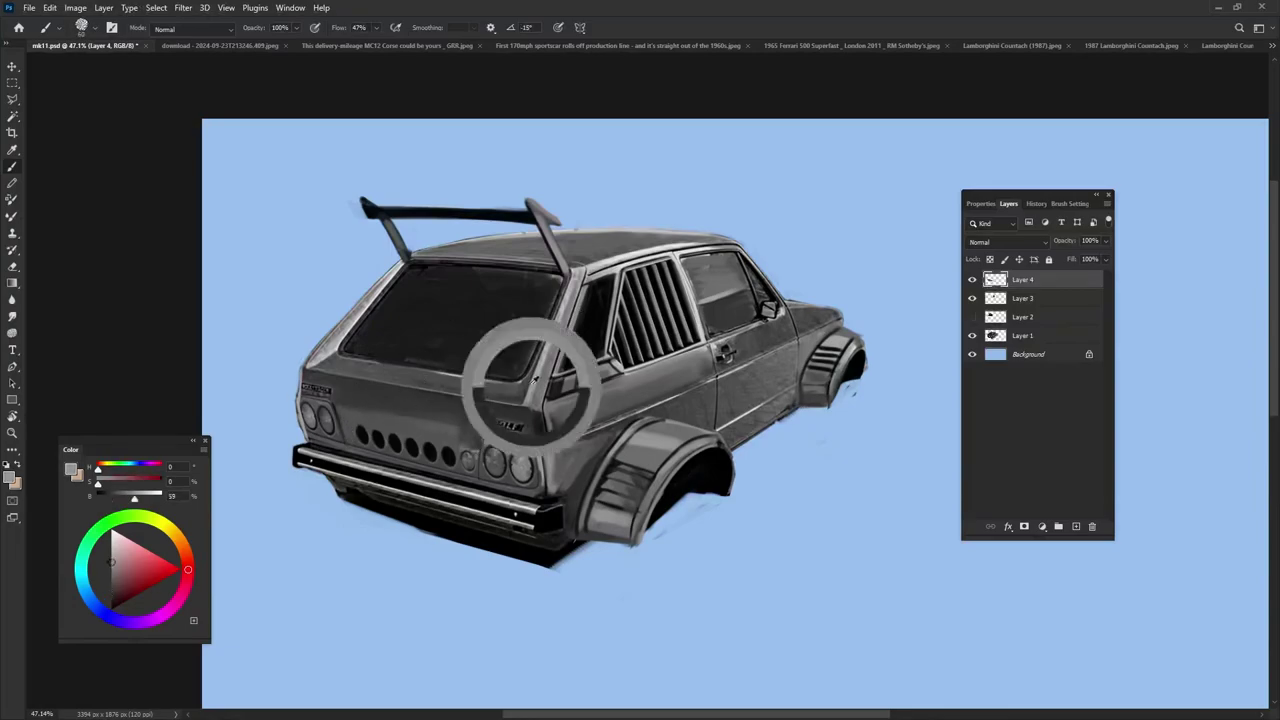
alt+click(404, 410)
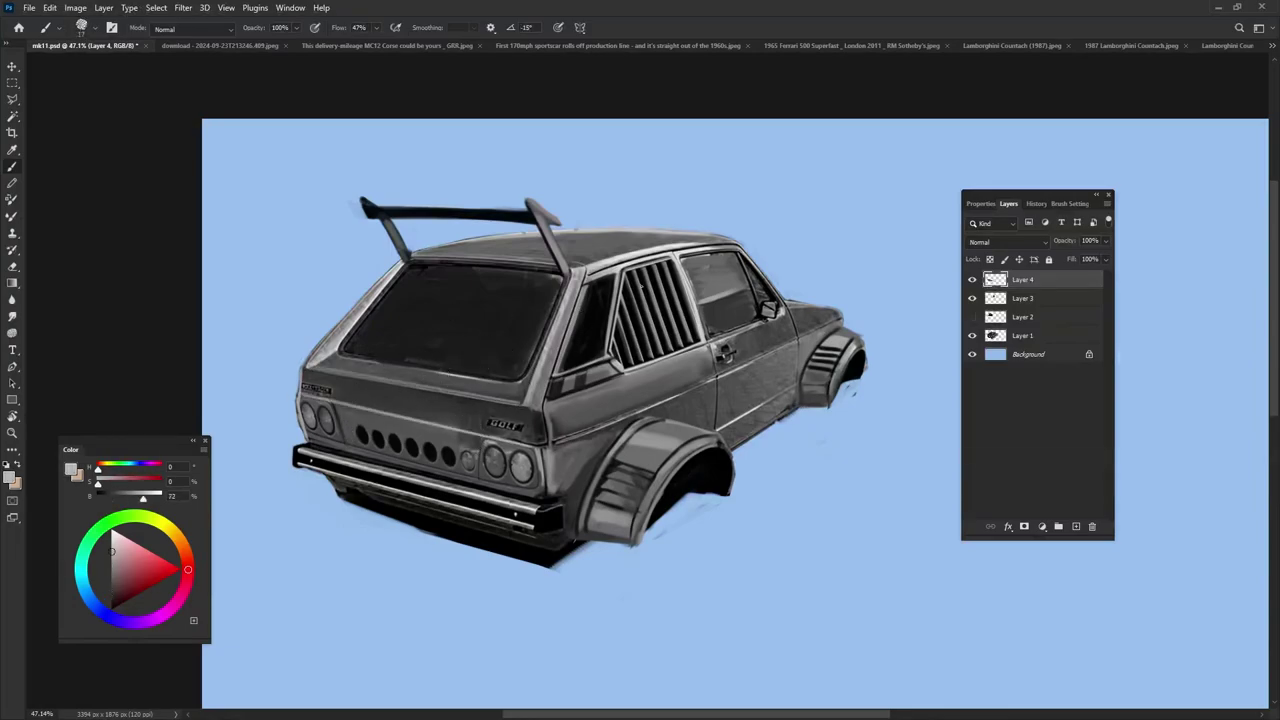
alt+click(604, 437)
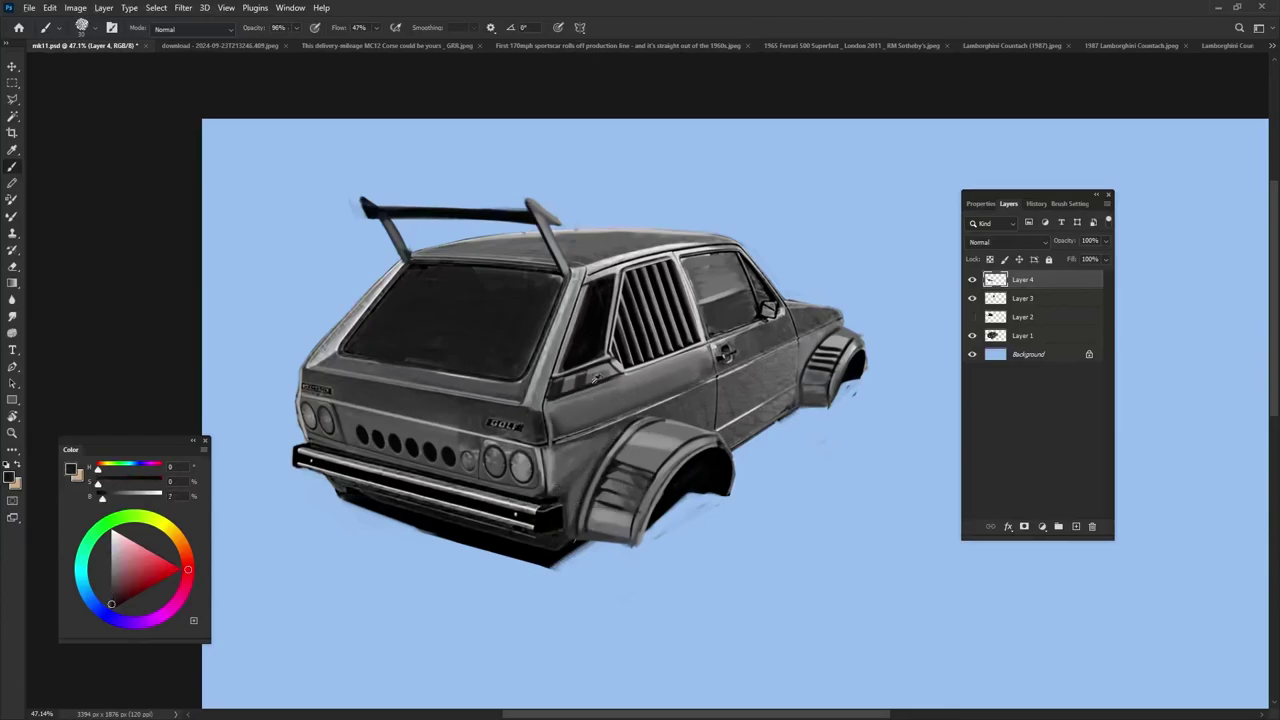
alt+click(588, 450)
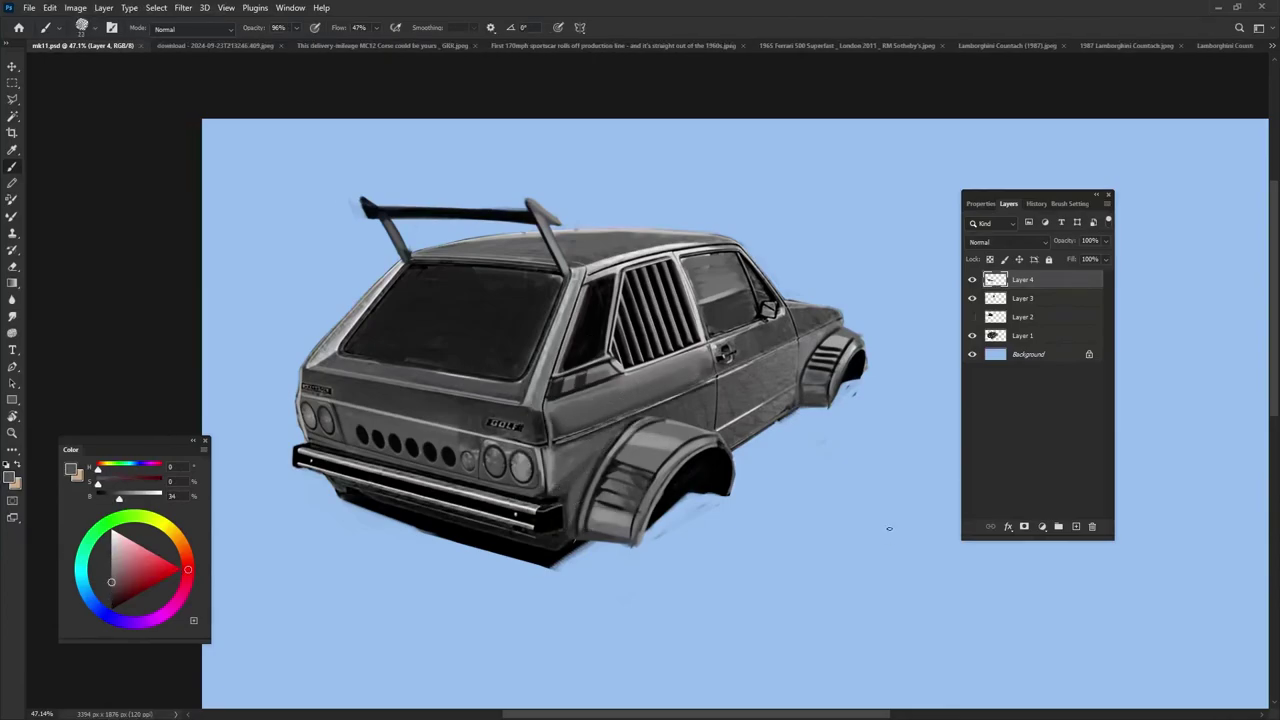
click(215, 46)
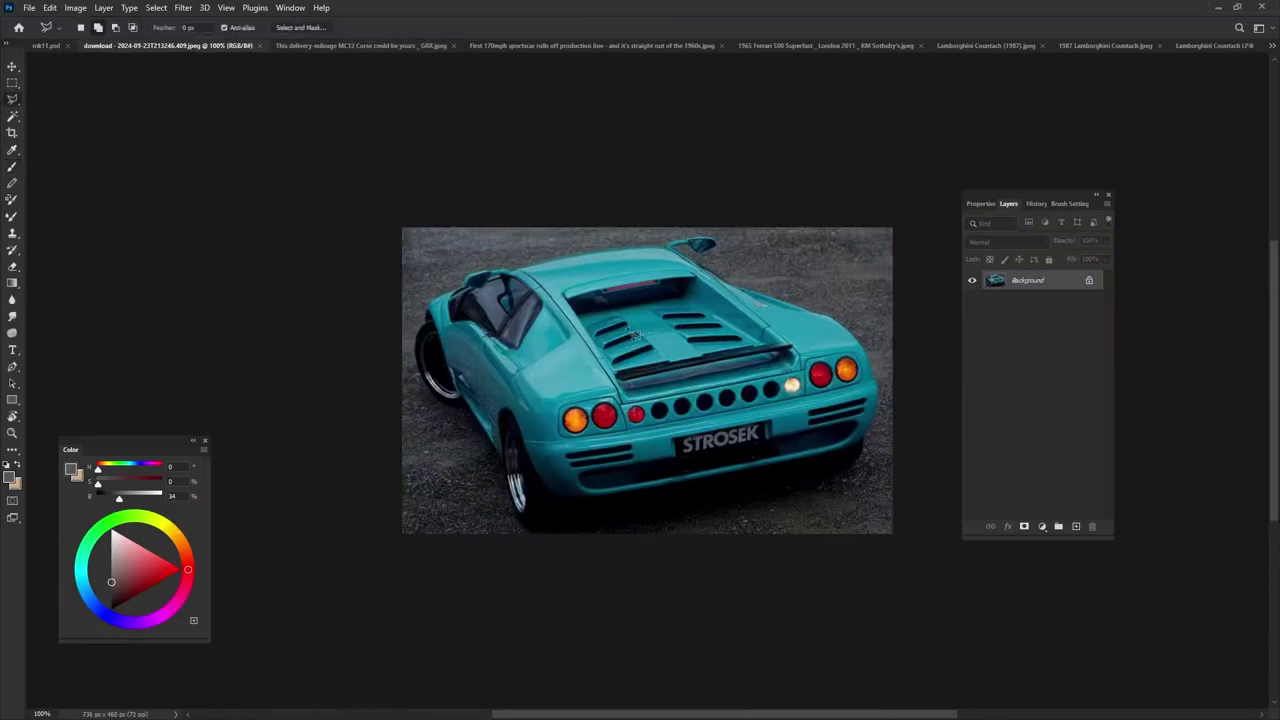
Paste the teal car's vent into the Golf painting, move it over the rear window and flip it
click(45, 46)
key(ctrl+v)
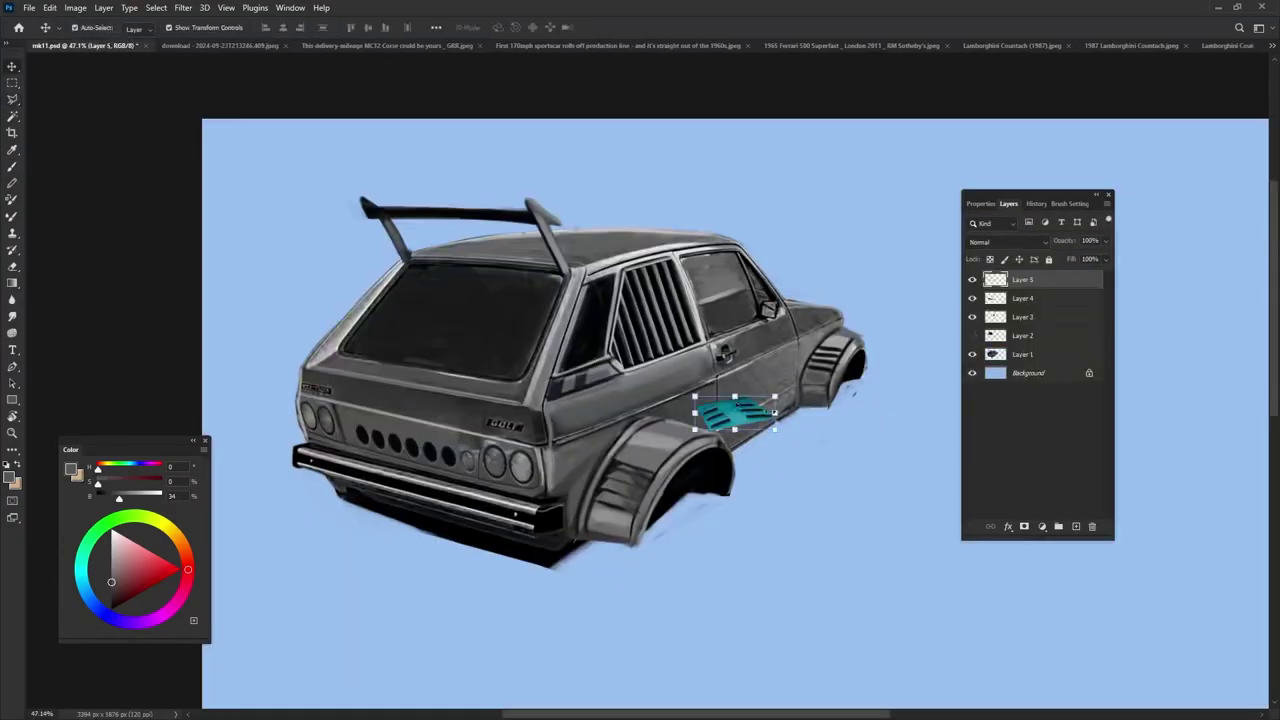
key(ctrl+t)
mouse_move(735, 413)
mouse_down()
mouse_move(413, 322)
mouse_move(545, 245)
mouse_up()
right_click(433, 321)
click(480, 572)
Distort the vent's corners to fit snugly into the rear window
drag(373, 305, 330, 268)
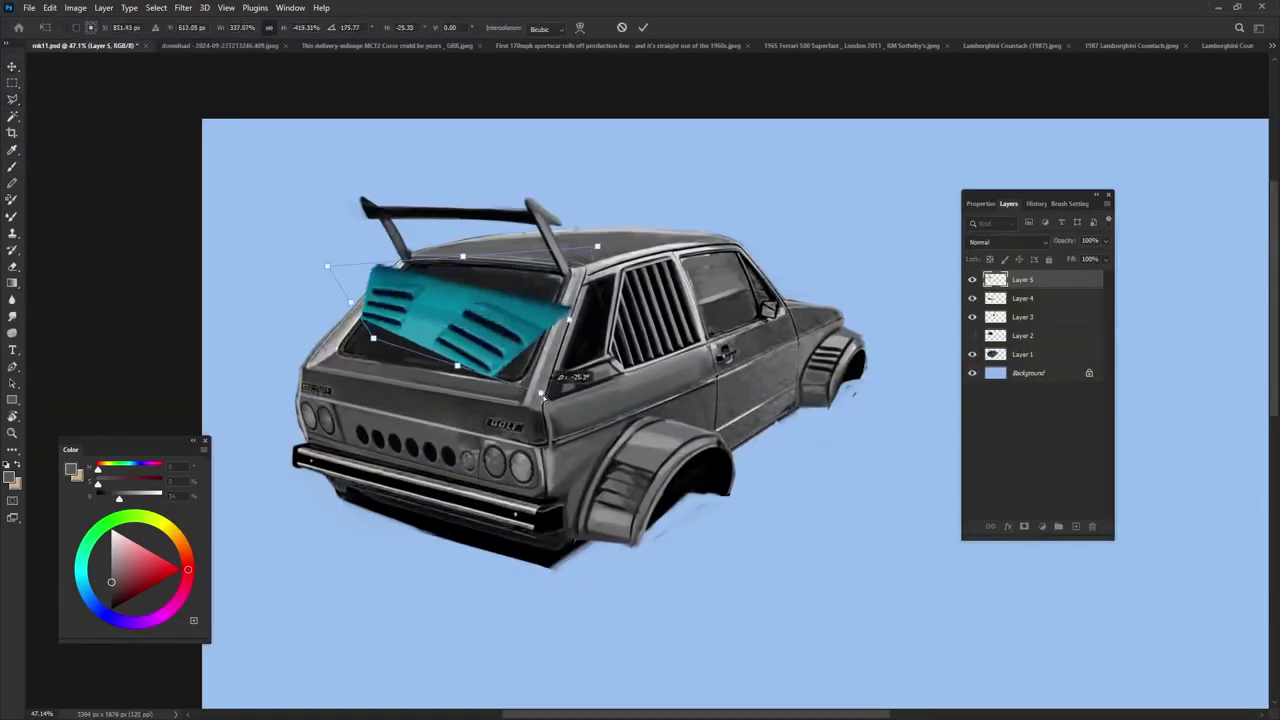
drag(373, 338, 335, 403)
mouse_move(545, 245)
mouse_down()
mouse_move(567, 207)
mouse_move(553, 246)
mouse_up()
drag(327, 266, 336, 274)
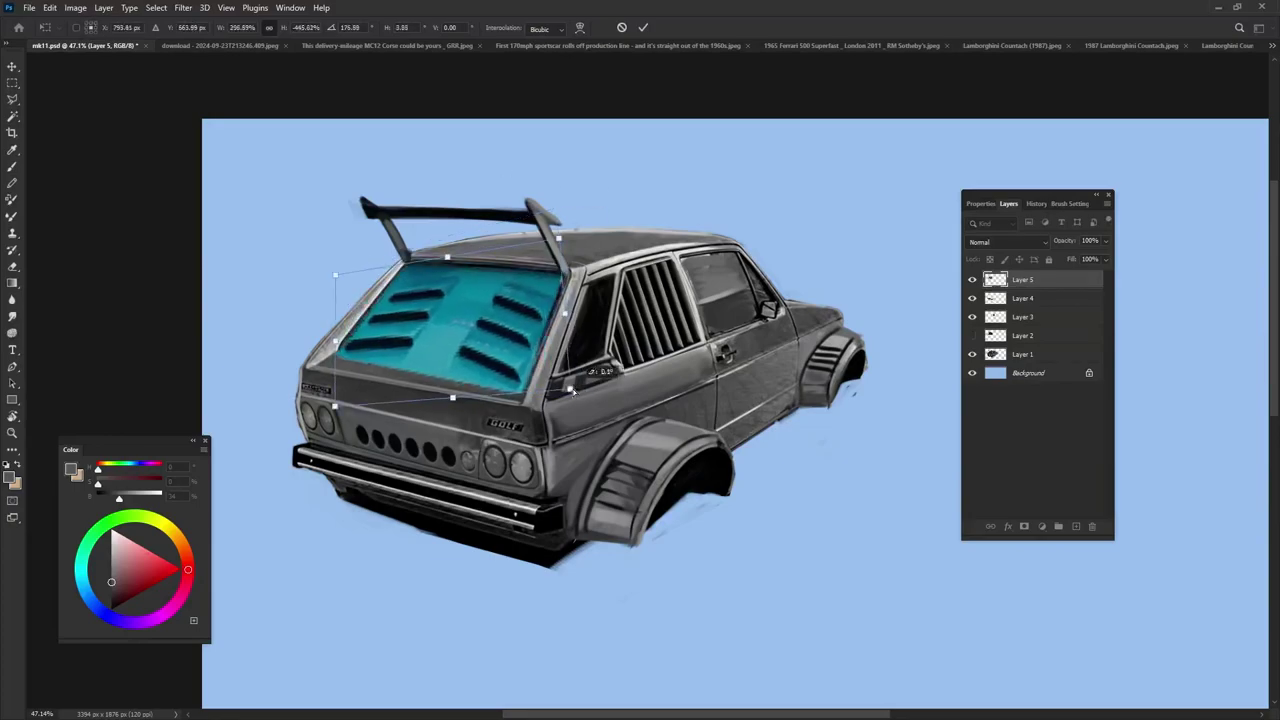
drag(587, 396, 568, 378)
drag(335, 403, 346, 395)
key(Return)
Convert the vent to greyscale with Black & White and rotate the canvas view
key(ctrl+alt+shift+b)
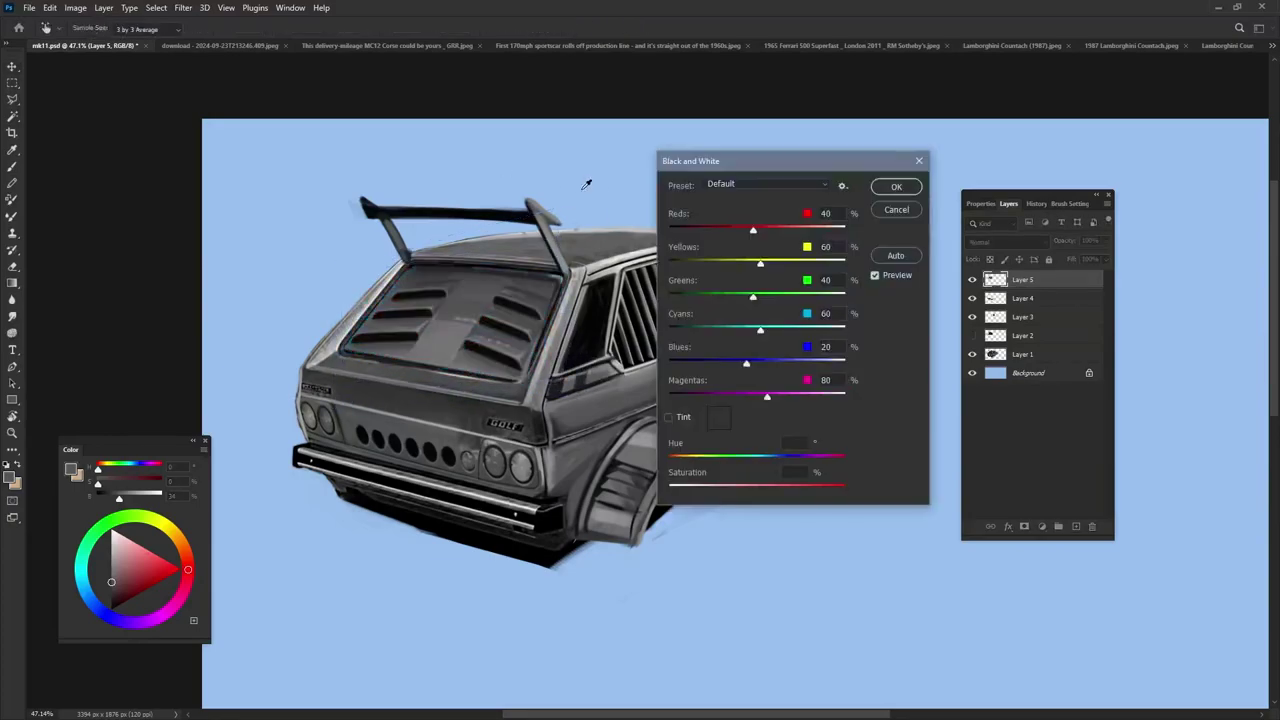
key(Return)
key(b)
key(r)
drag(586, 594, 563, 447)
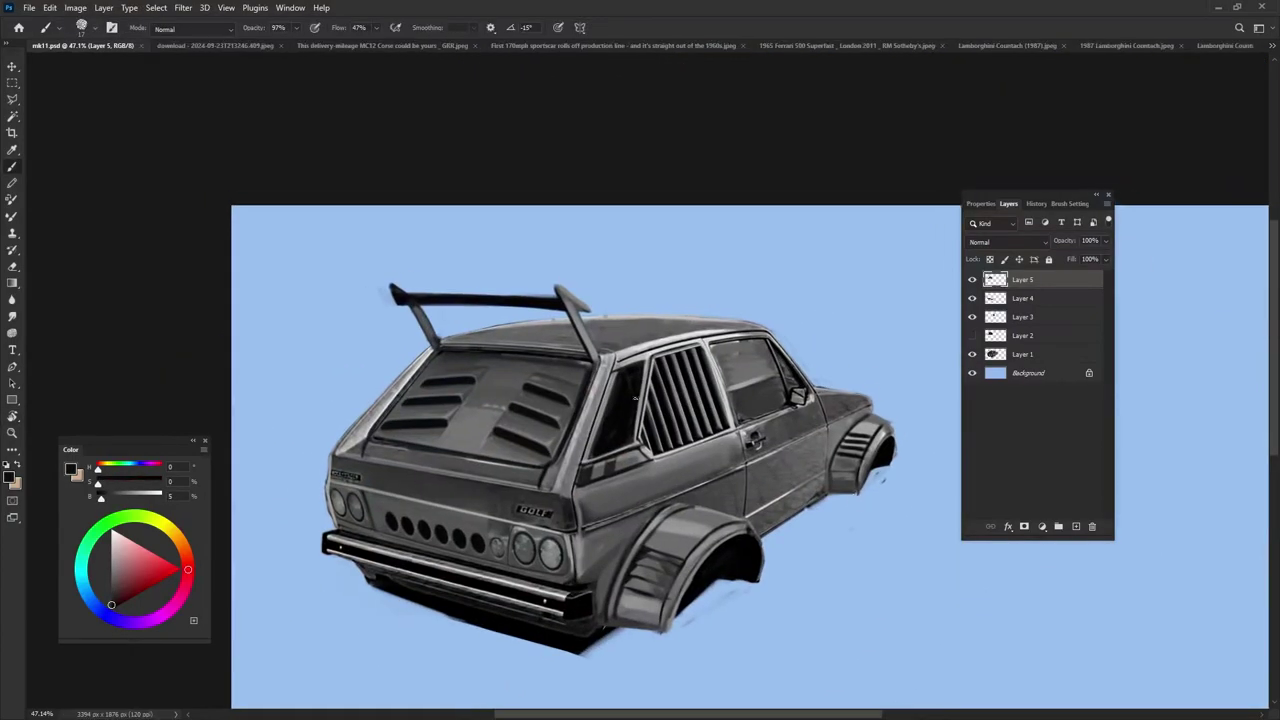
Shade the taillights with sampled near-black and dark greys, then switch to the MC12 photo
alt+click(610, 433)
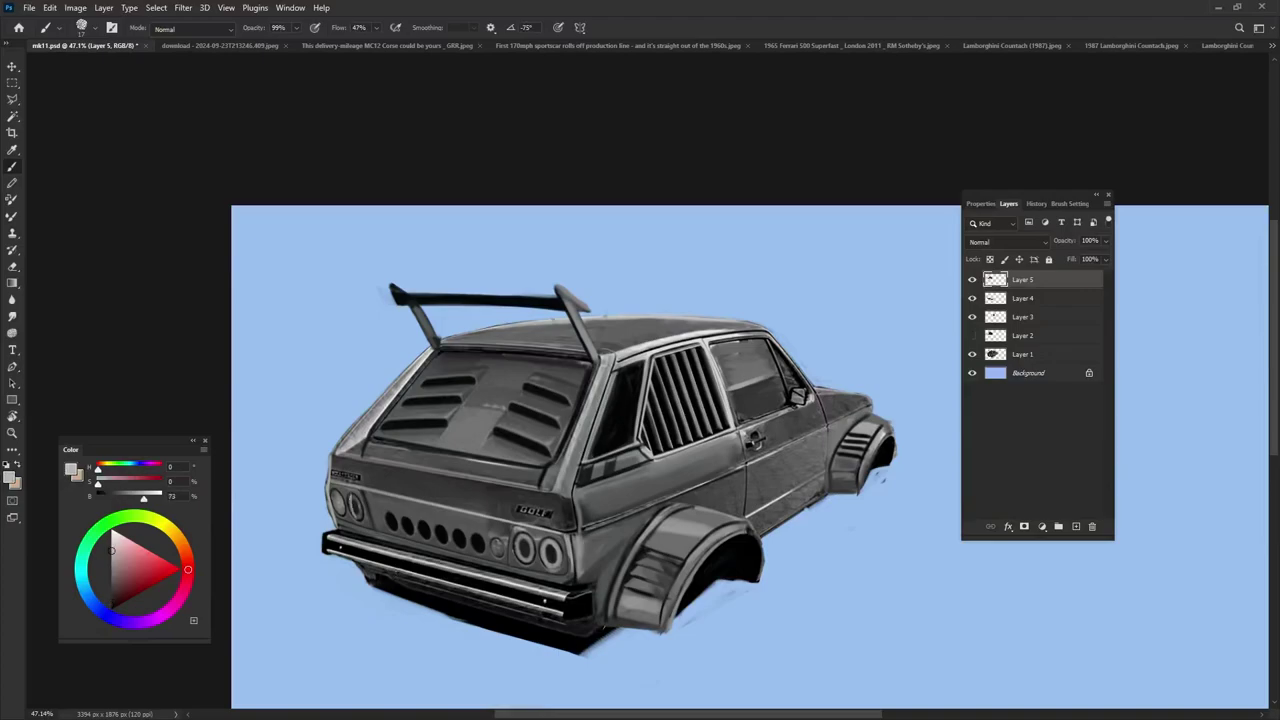
alt+click(358, 504)
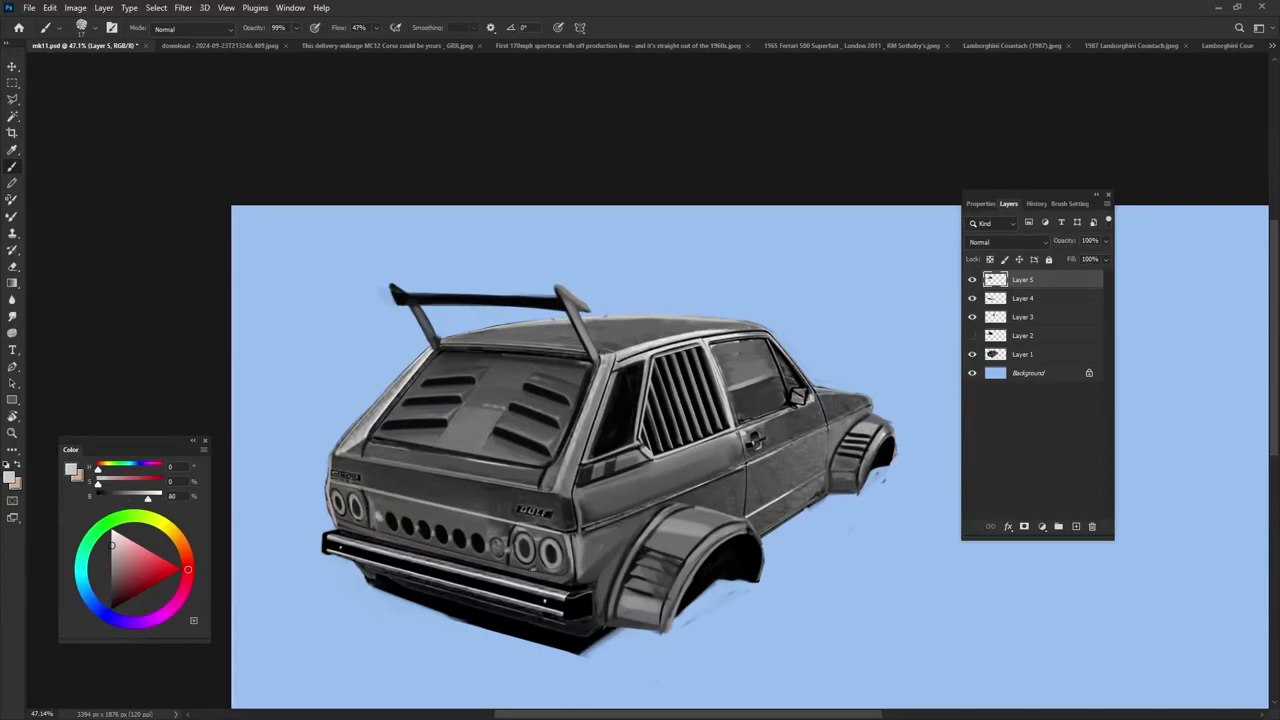
alt+click(620, 545)
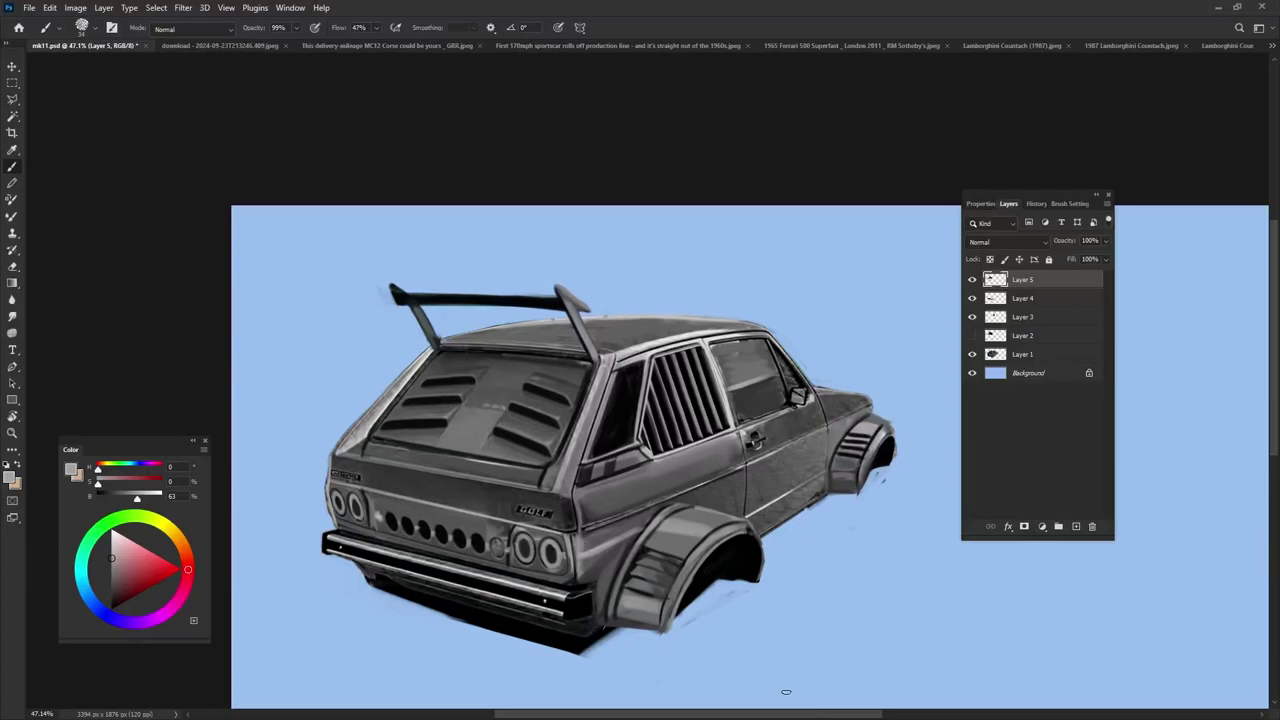
alt+click(489, 392)
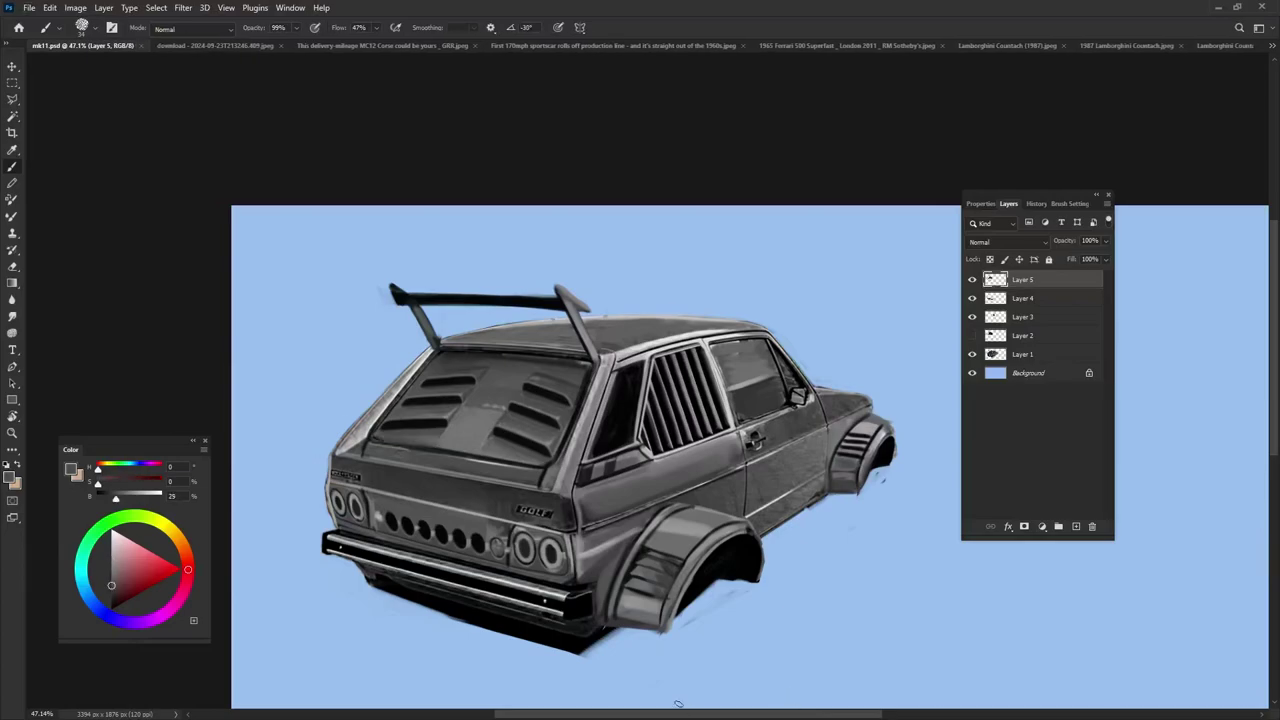
key(ctrl+Tab)
Copy the MC12 fender vent into mk11.psd, enlarging and rotating it along the rear arch
key(m)
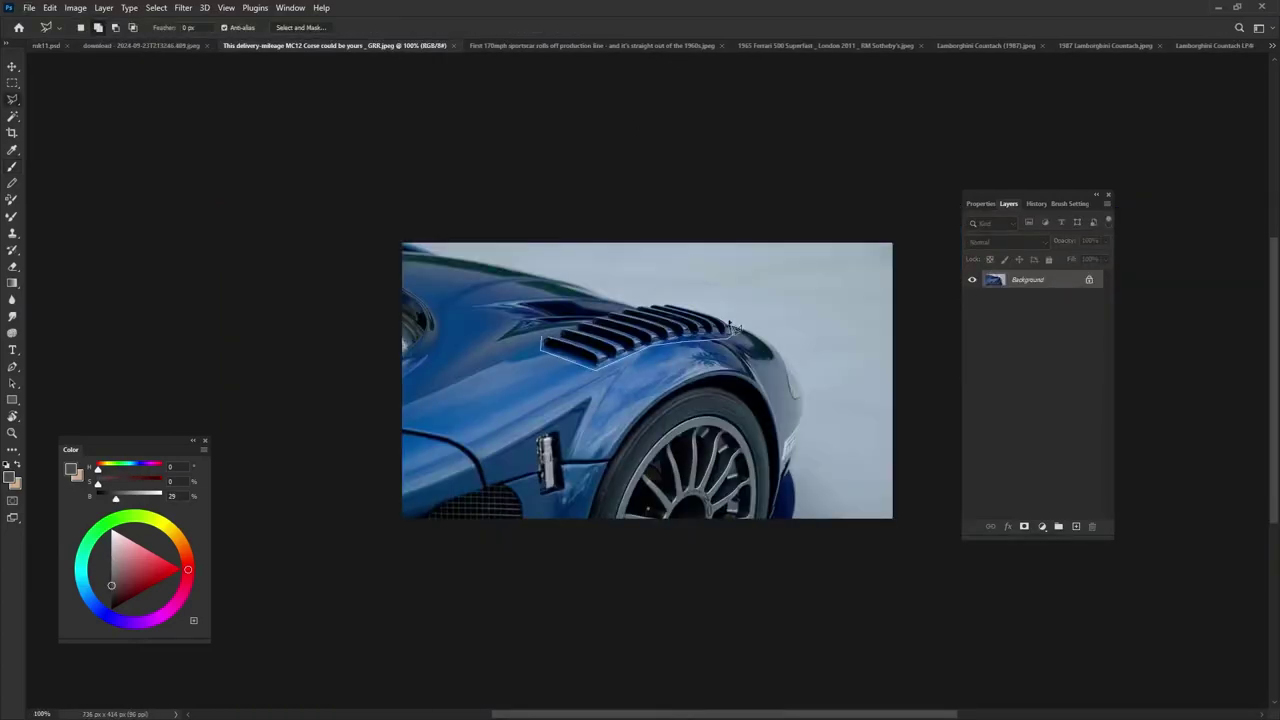
key(ctrl+c)
key(ctrl+shift+Tab)
key(ctrl+v)
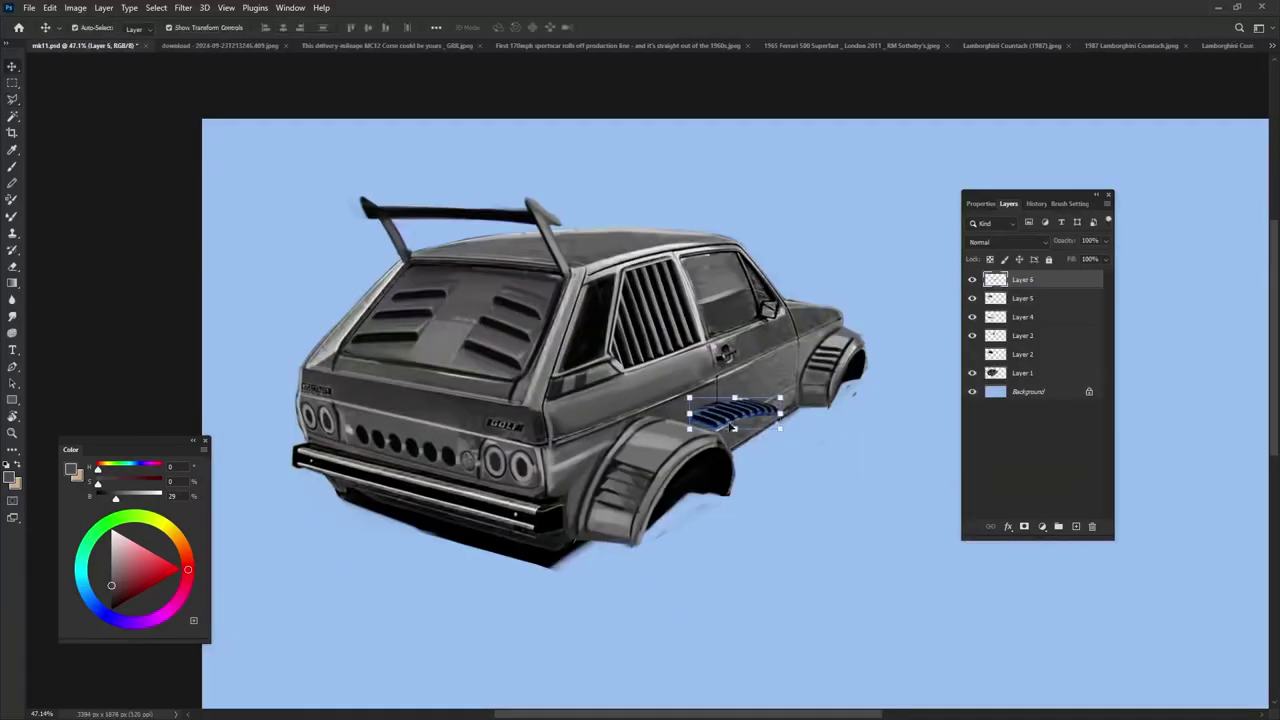
key(ctrl+t)
mouse_move(674, 462)
mouse_down()
mouse_move(691, 437)
mouse_move(656, 565)
mouse_up()
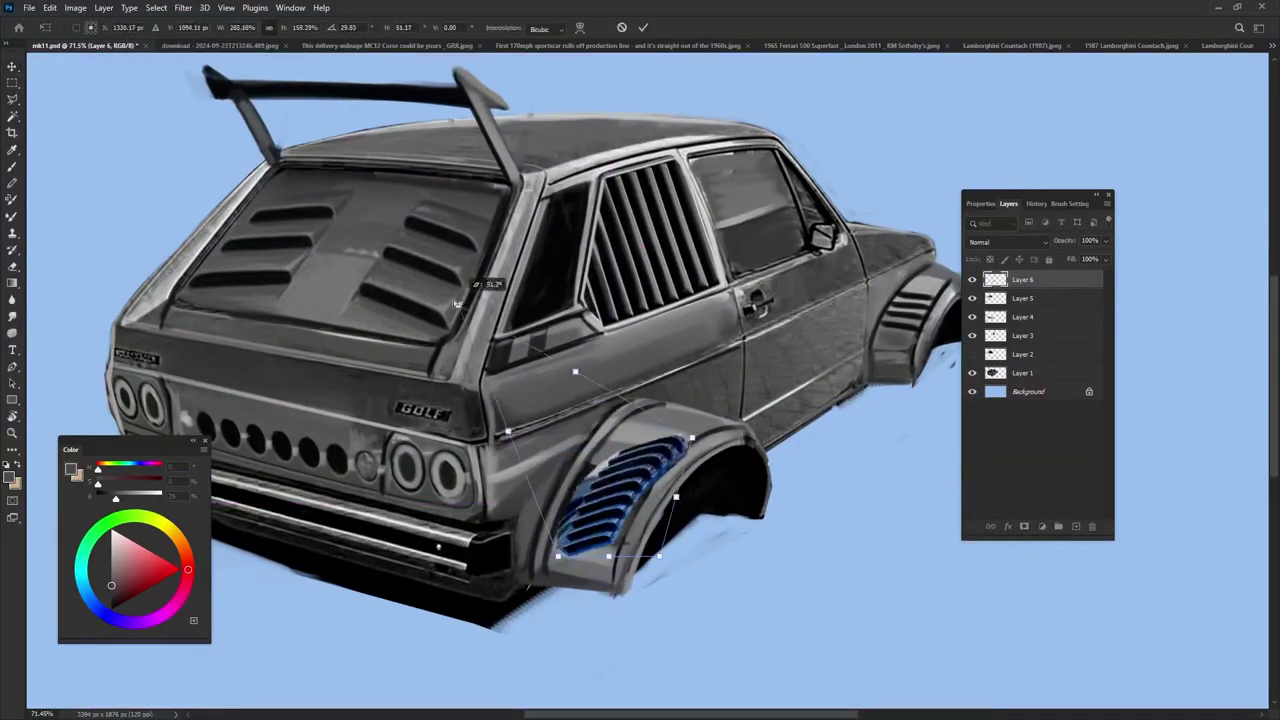
key(Return)
Warp the vent to follow the rear wheel arch and turn it dark grey with Black & White
key(ctrl+t)
right_click(656, 457)
click(672, 268)
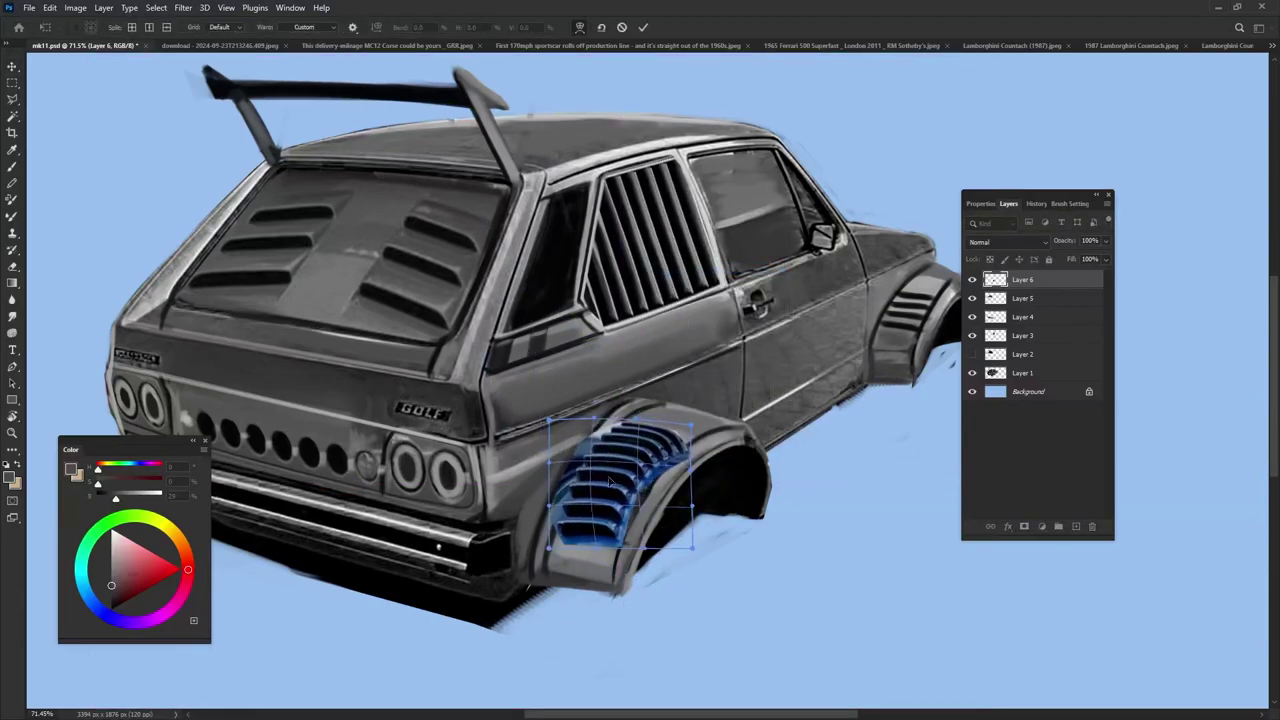
drag(640, 440, 680, 428)
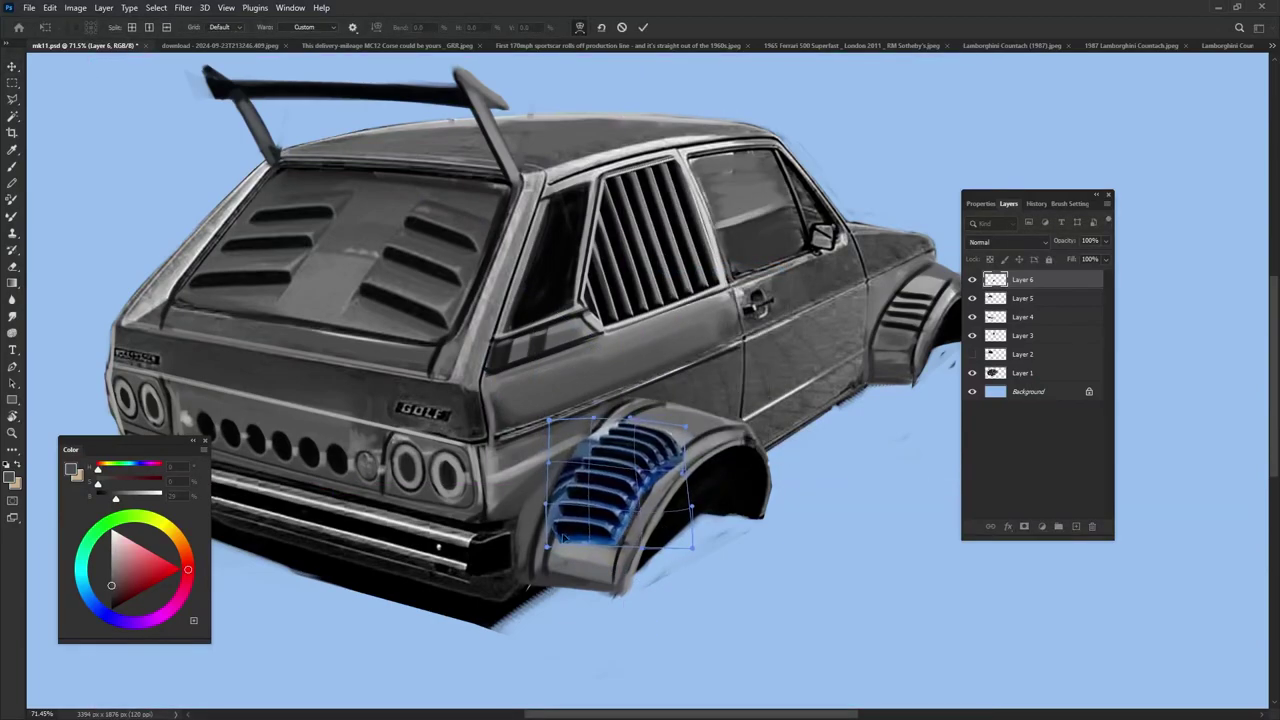
drag(546, 546, 560, 520)
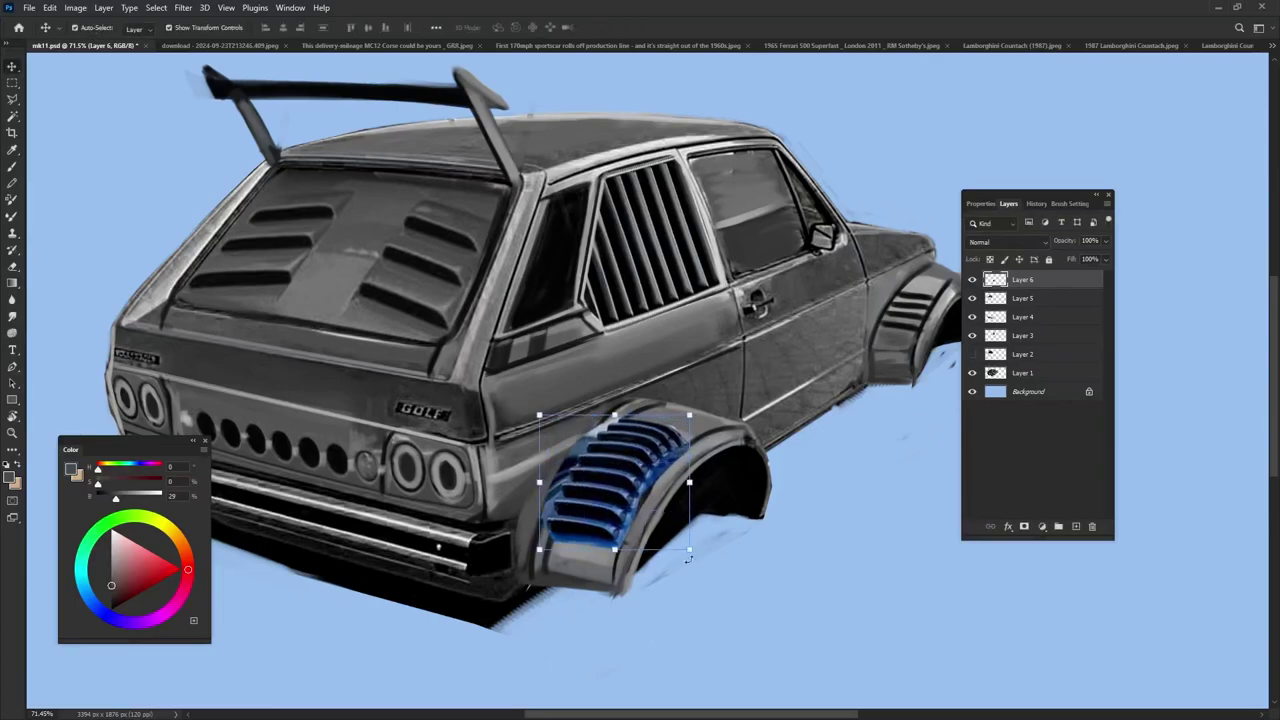
key(Return)
key(ctrl+shift+alt+b)
key(Return)
key(b)
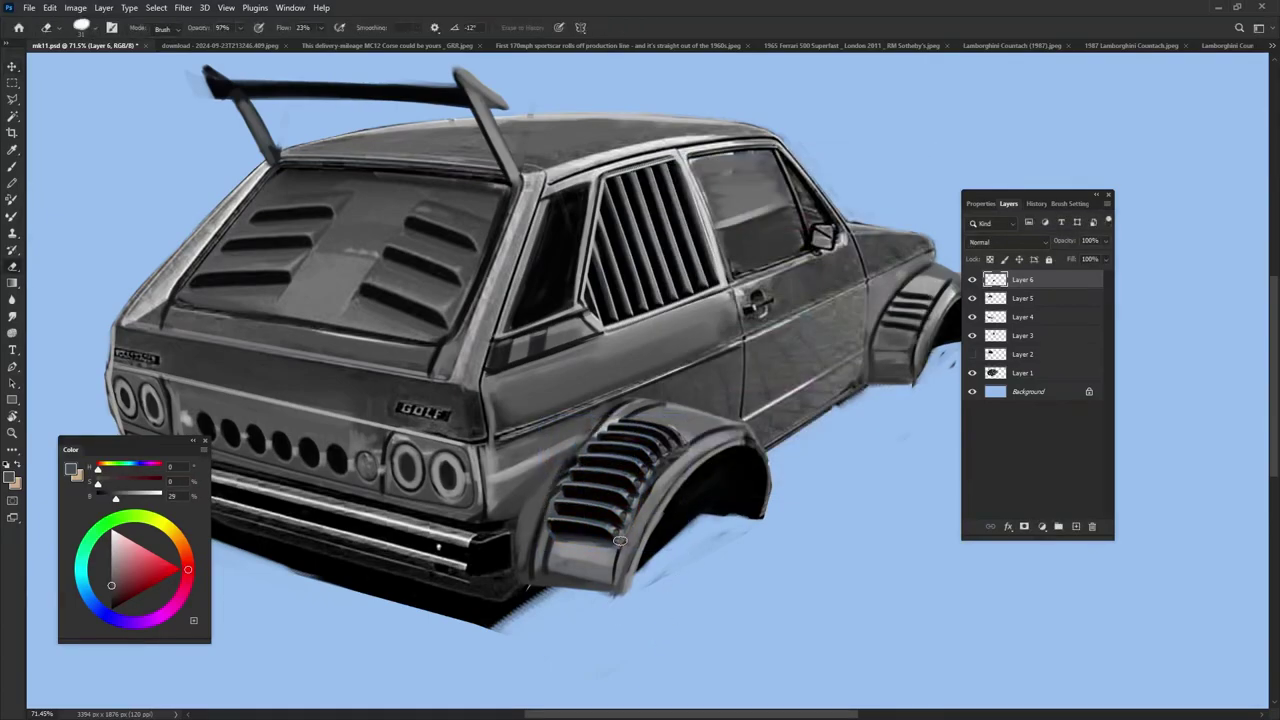
Touch up the rear flare with sampled lighter greys and near-black paint
drag(646, 485, 624, 515)
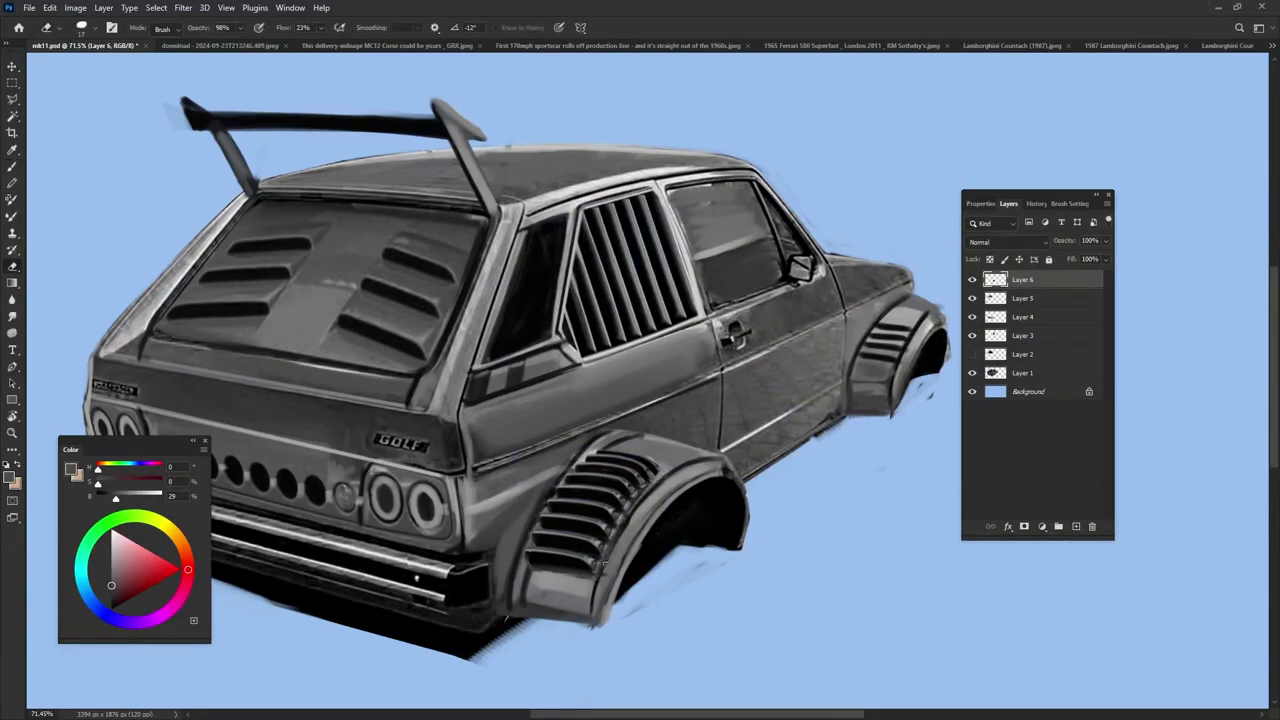
key(b)
alt+scroll(604, 566, down, 5)
alt+scroll(803, 552, up, 6)
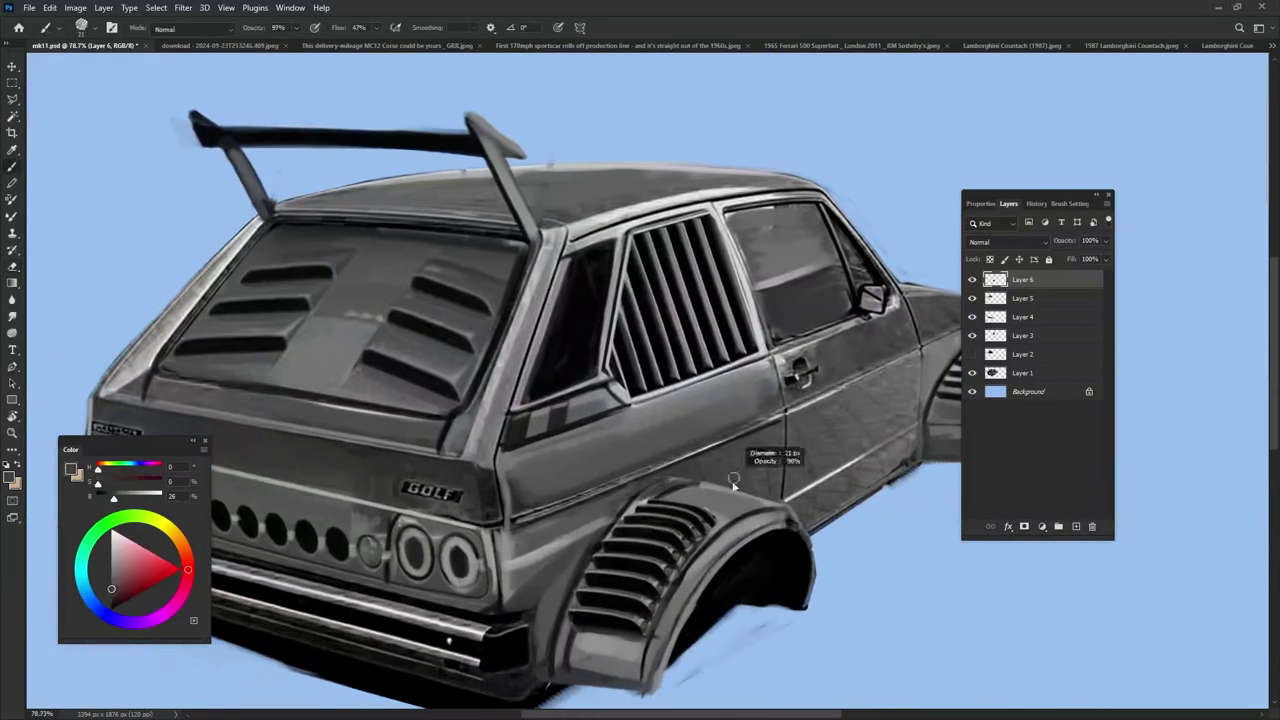
alt+click(491, 552)
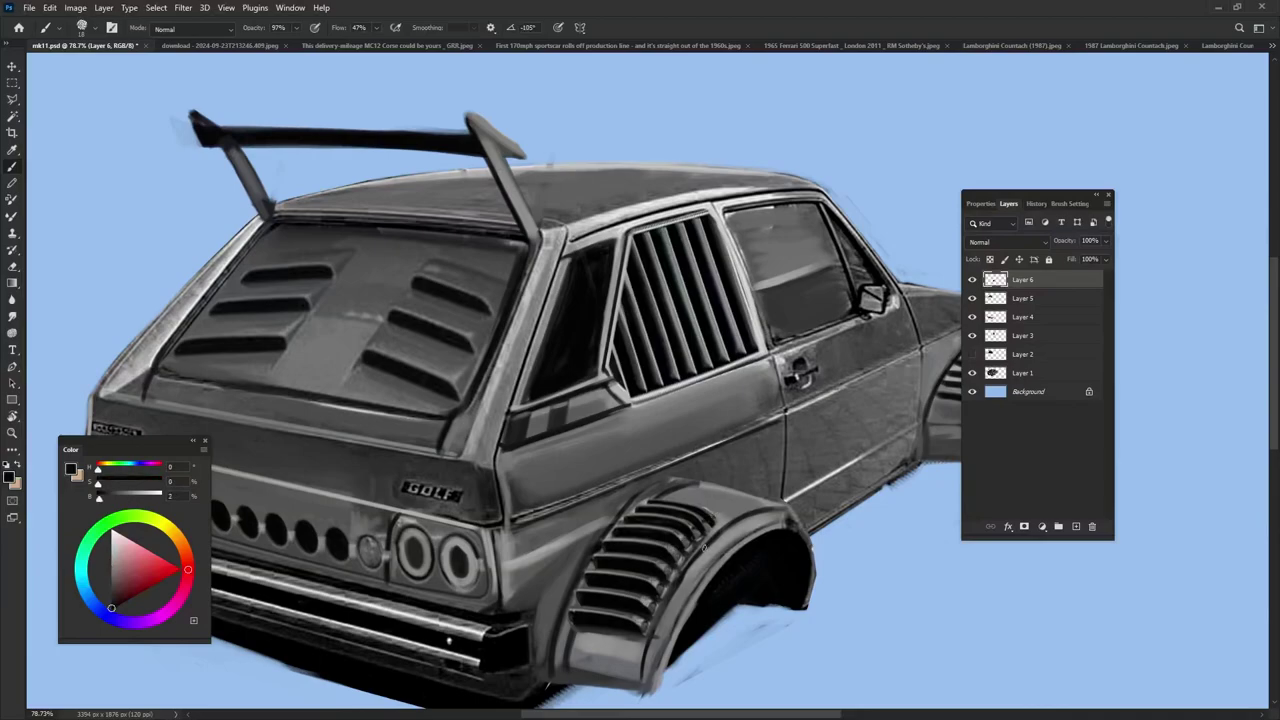
alt+click(674, 610)
alt+click(576, 668)
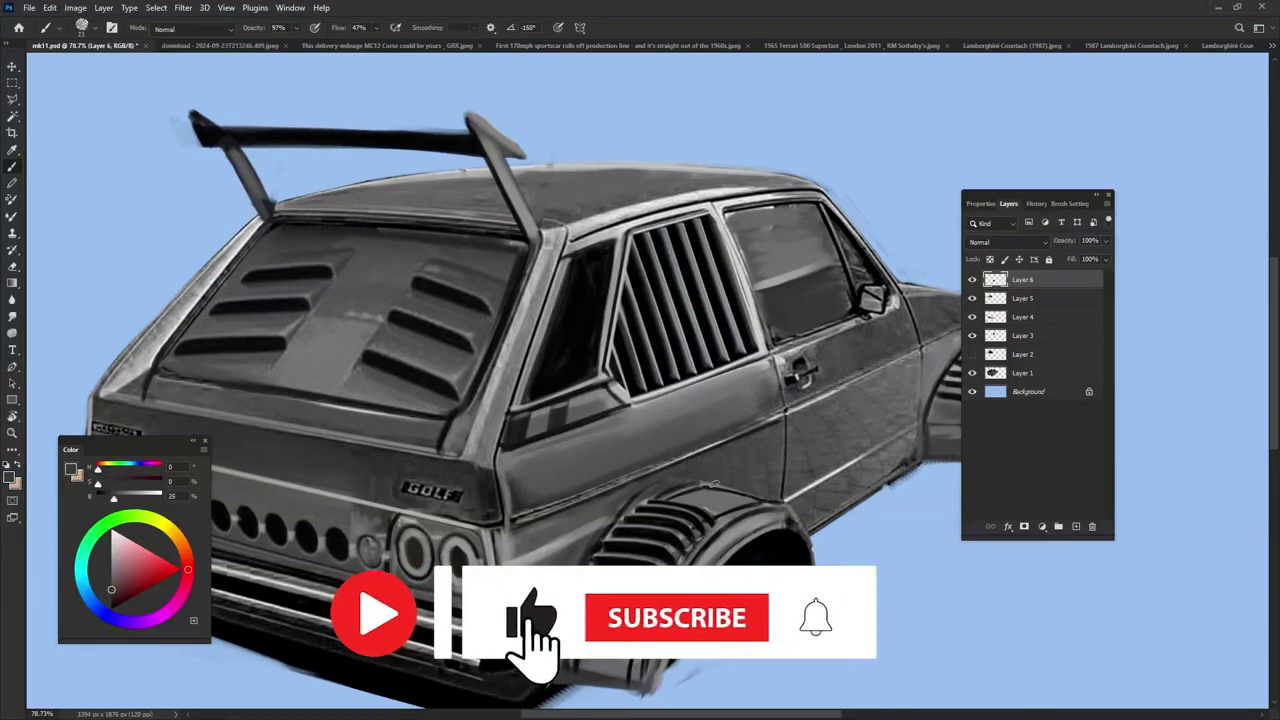
scroll(703, 470, down, 5)
scroll(703, 470, up, 3)
Lasso the rear wheel arch and copy it onto its own layer, Layer 6 copy
key(l)
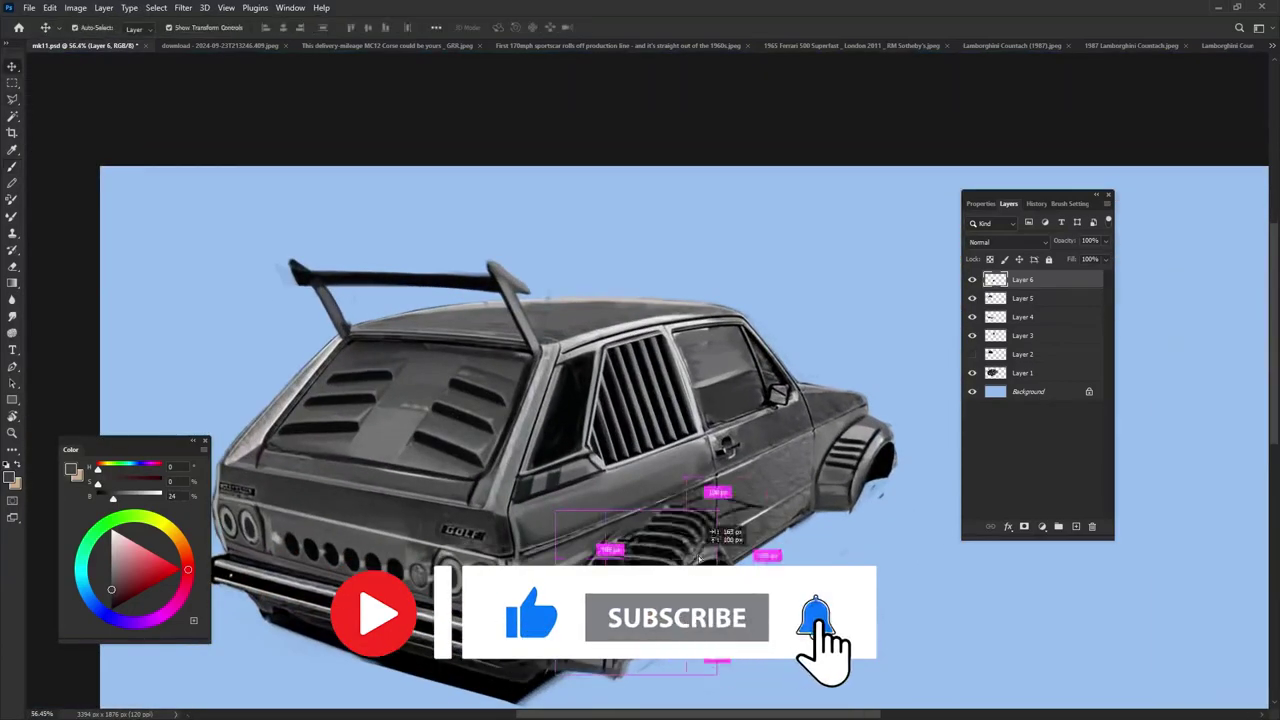
drag(812, 416, 812, 508)
key(ctrl+j)
key(v)
key(e)
scroll(936, 346, up, 2)
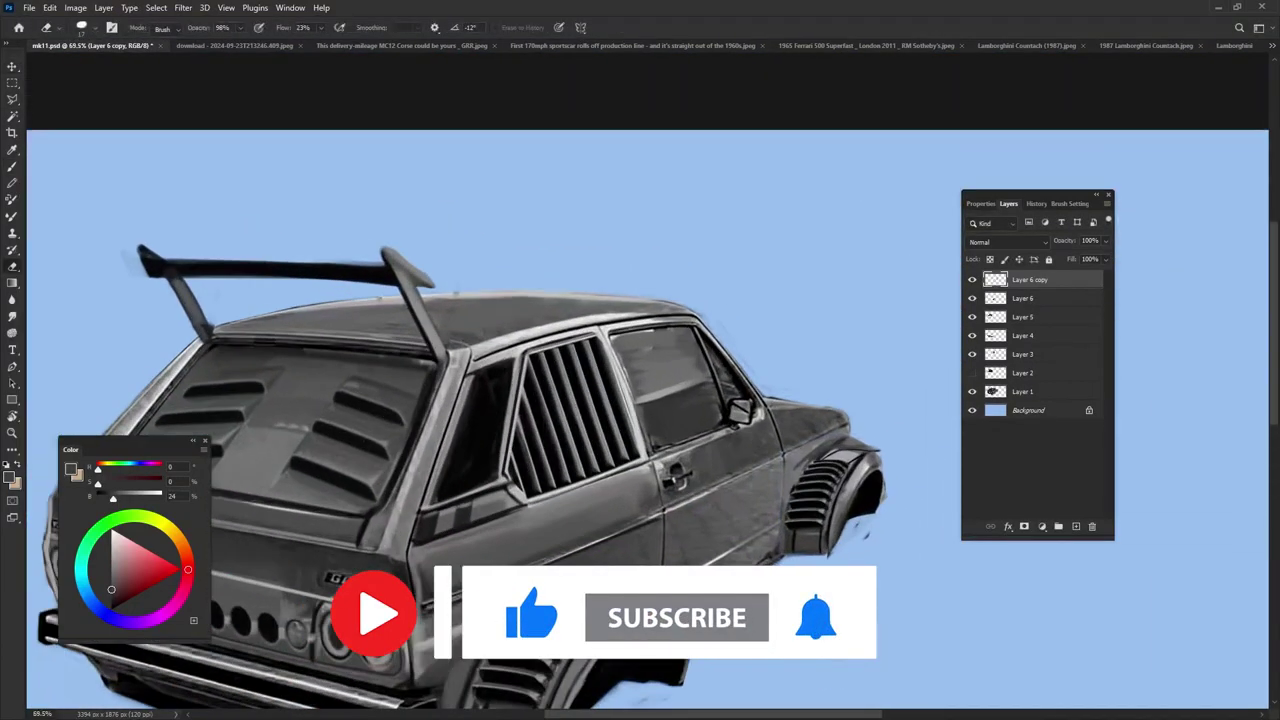
key(b)
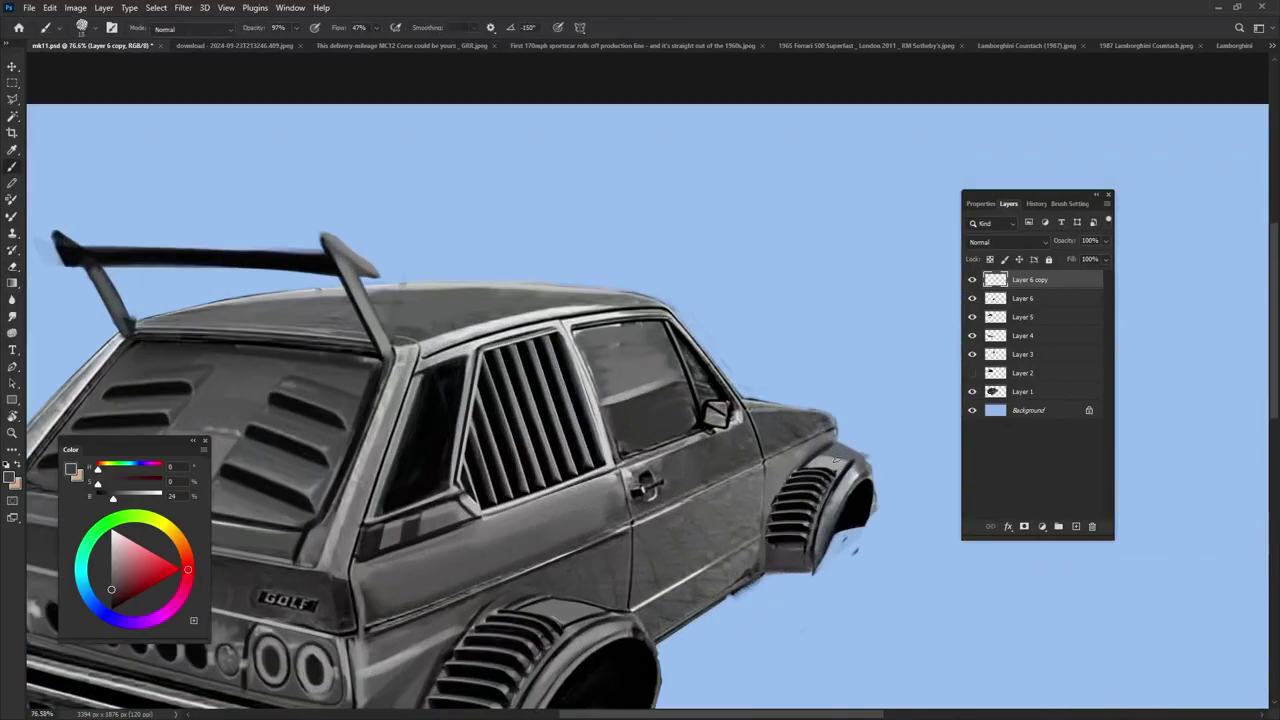
scroll(828, 452, up, 1)
scroll(828, 452, down, 3)
Paint the Golf's front flare with sampled dark and light greys while rotating the view
drag(828, 452, 728, 402)
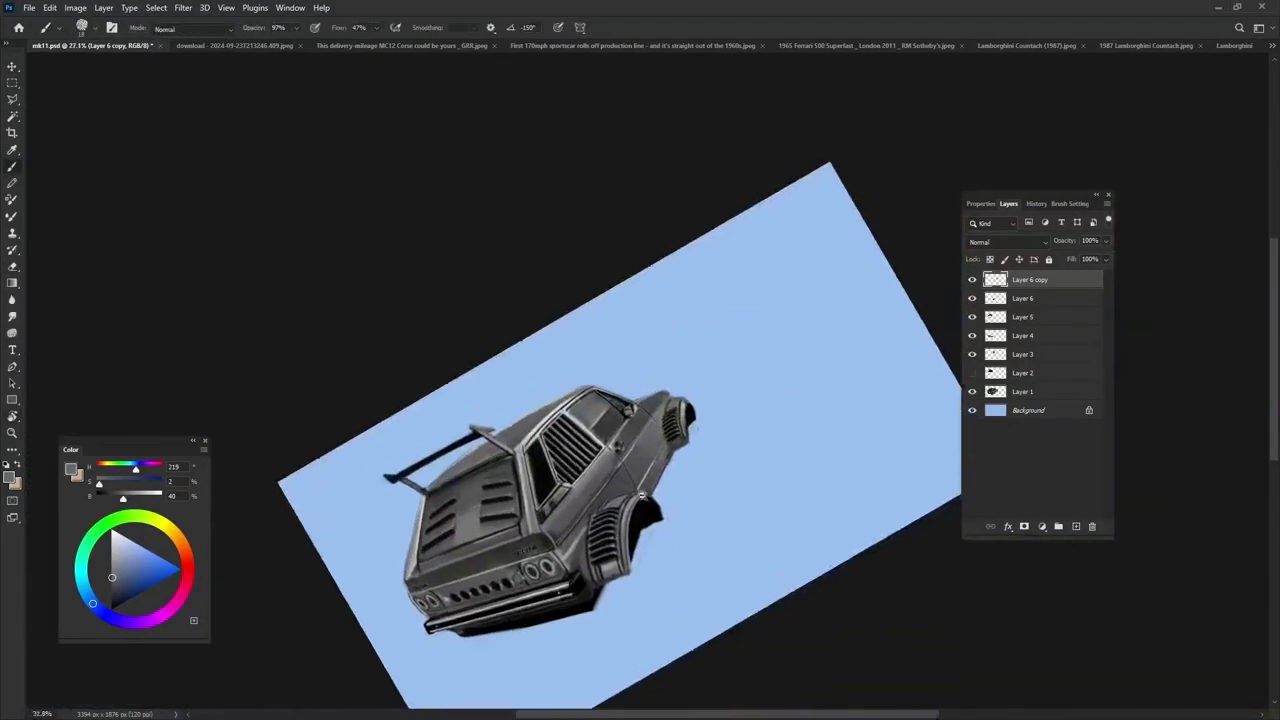
scroll(728, 403, down, 3)
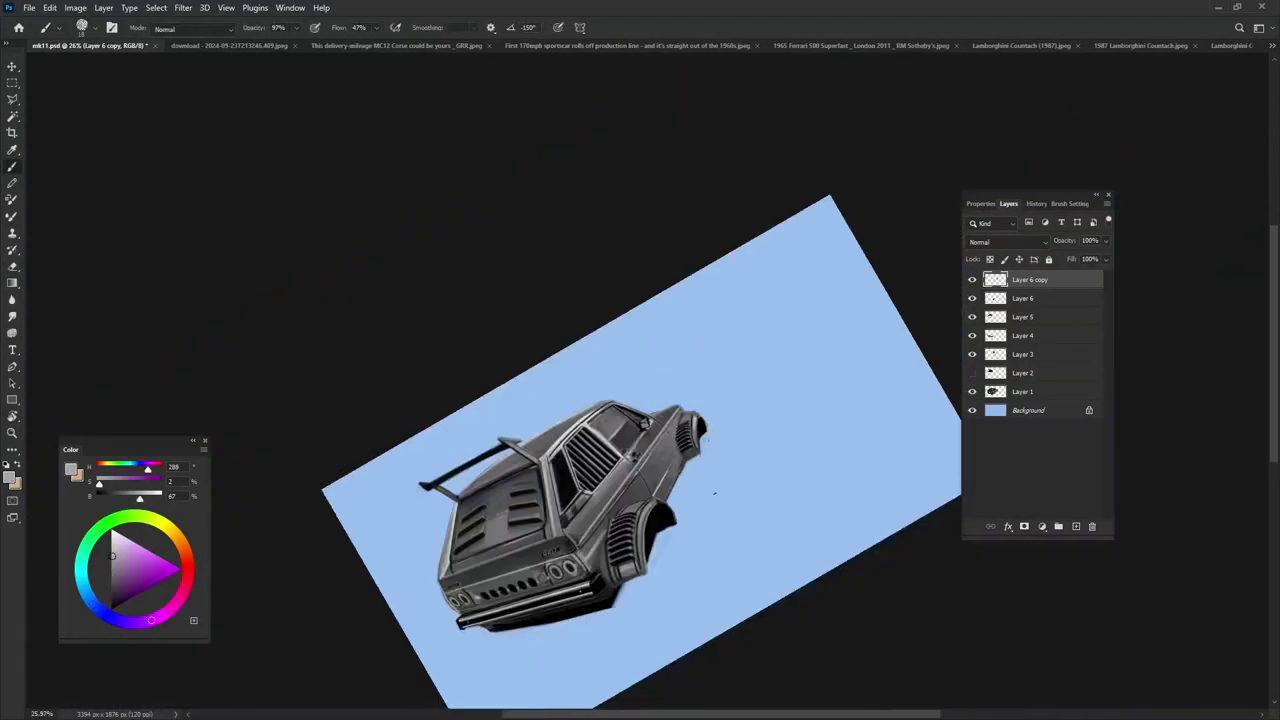
scroll(714, 492, up, 3)
alt+click(680, 418)
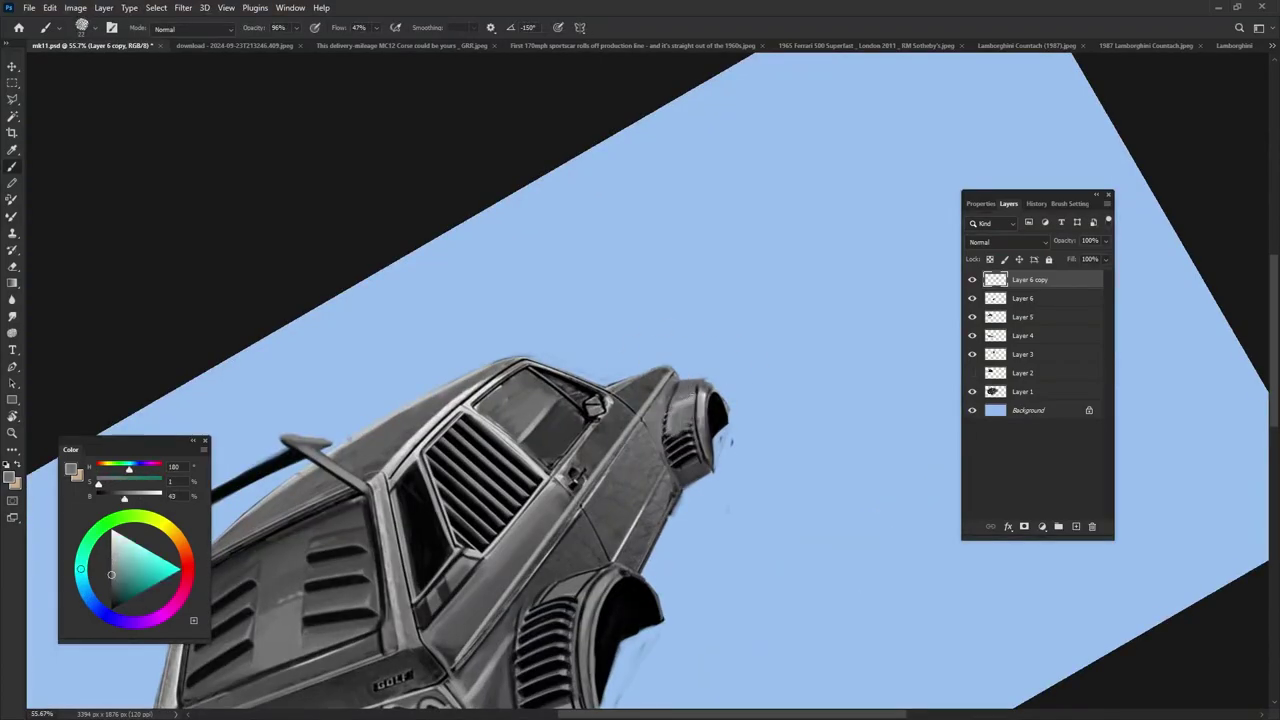
scroll(680, 415, up, 3)
alt+click(676, 537)
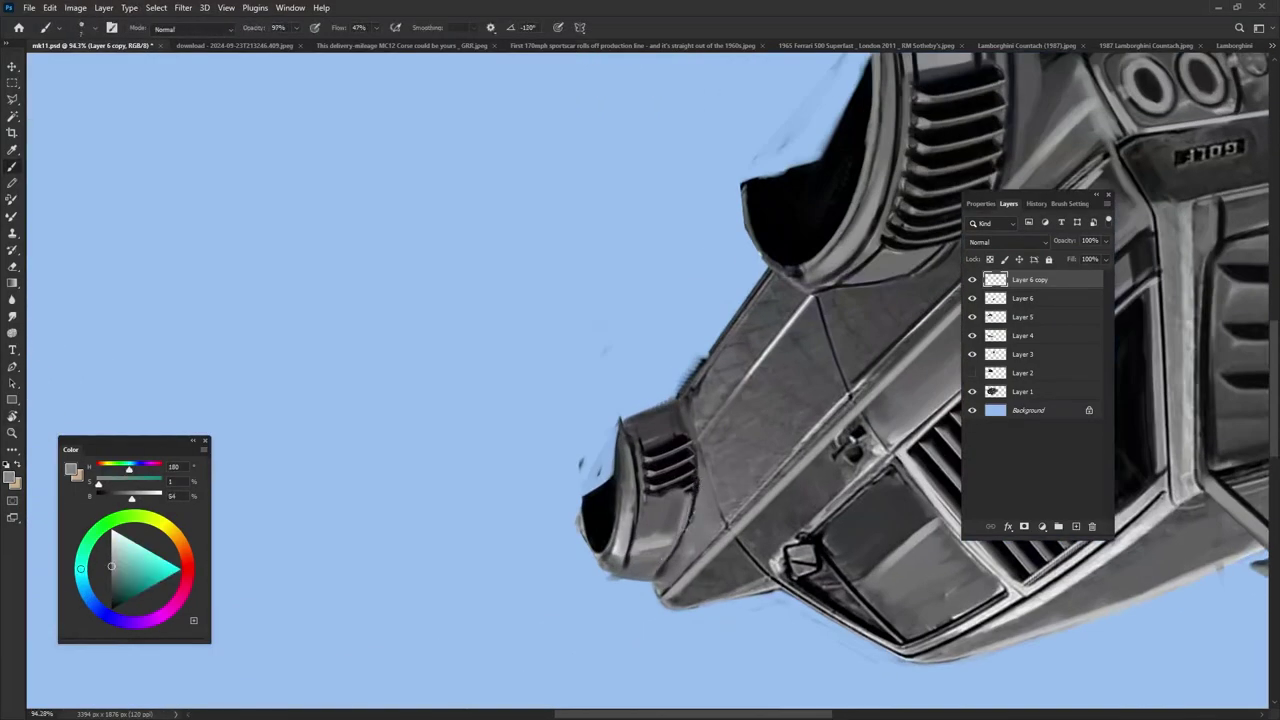
alt+click(605, 535)
alt+click(676, 500)
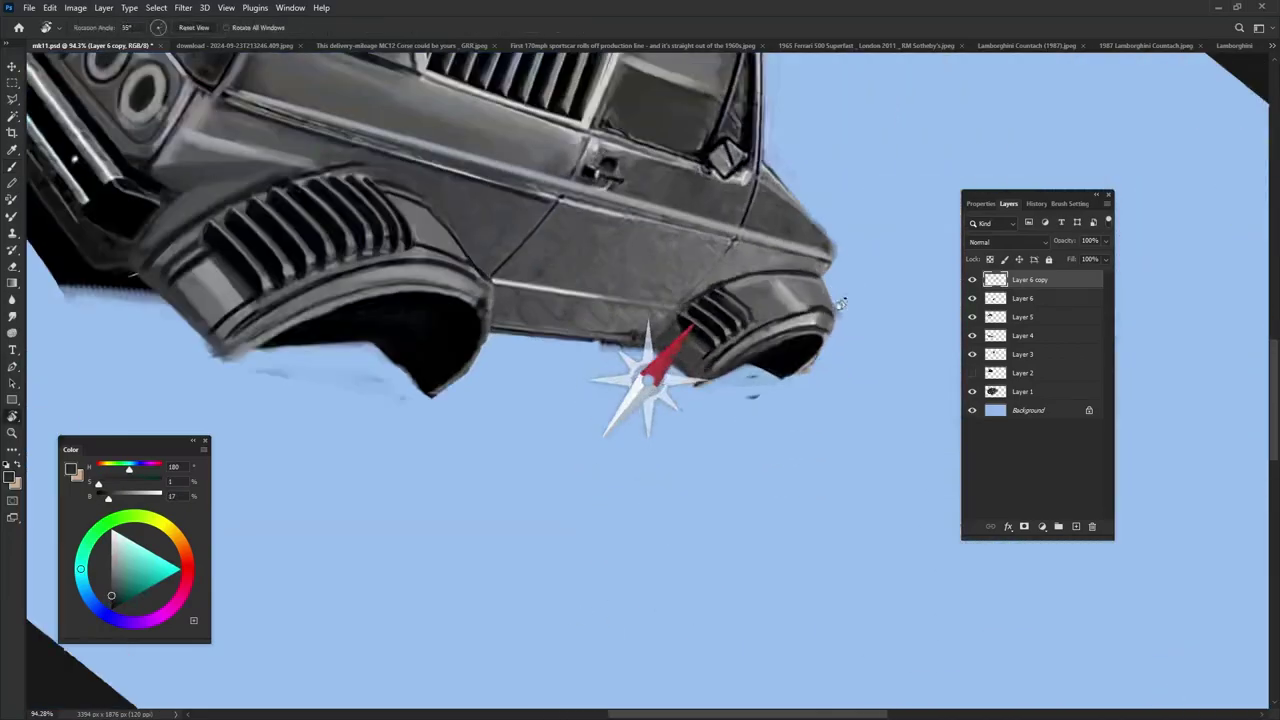
drag(680, 500, 700, 420)
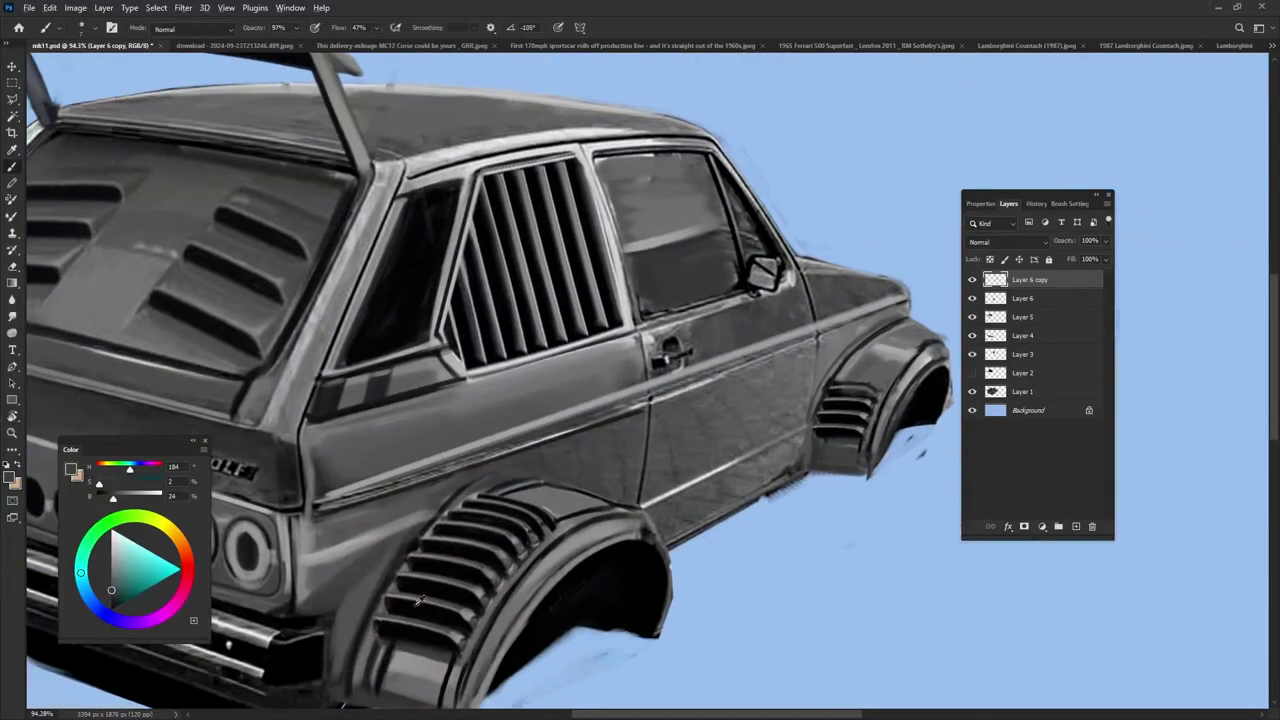
Finish shading the flare, straighten the view, save mk11.psd and show the Ferrari reference
alt+click(570, 505)
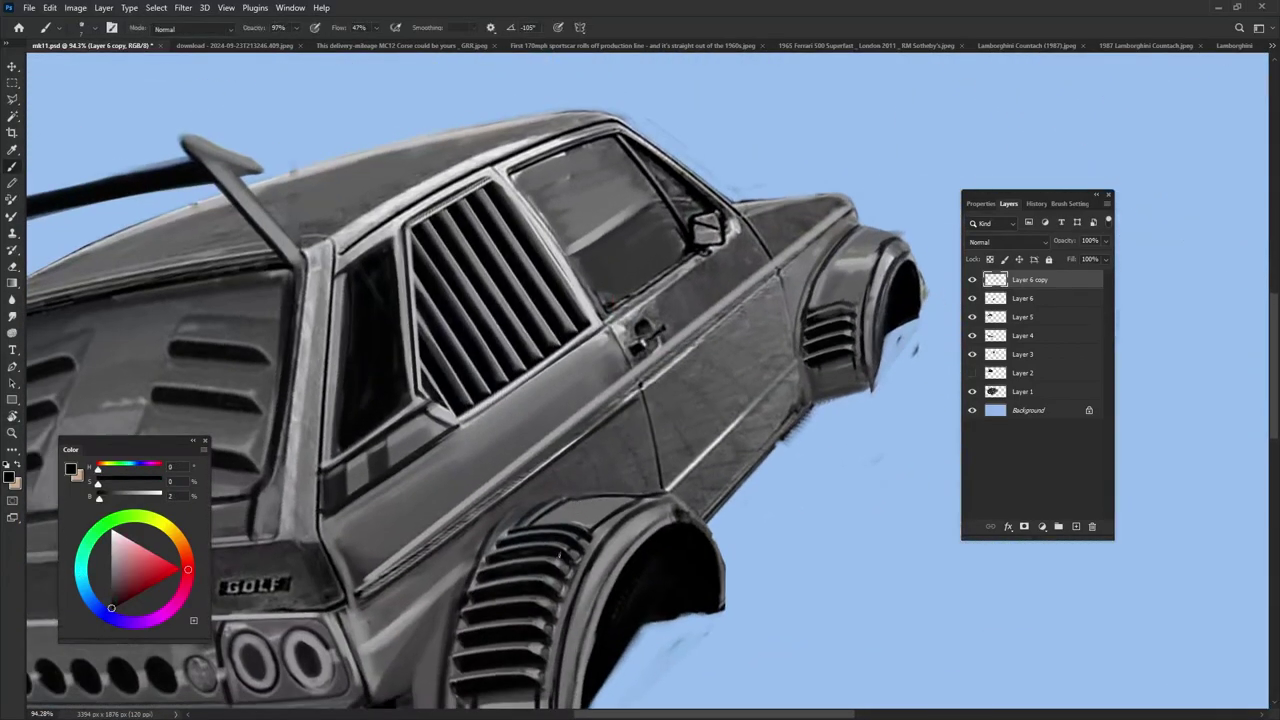
mouse_move(570, 505)
mouse_down()
mouse_move(575, 530)
mouse_move(555, 460)
mouse_up()
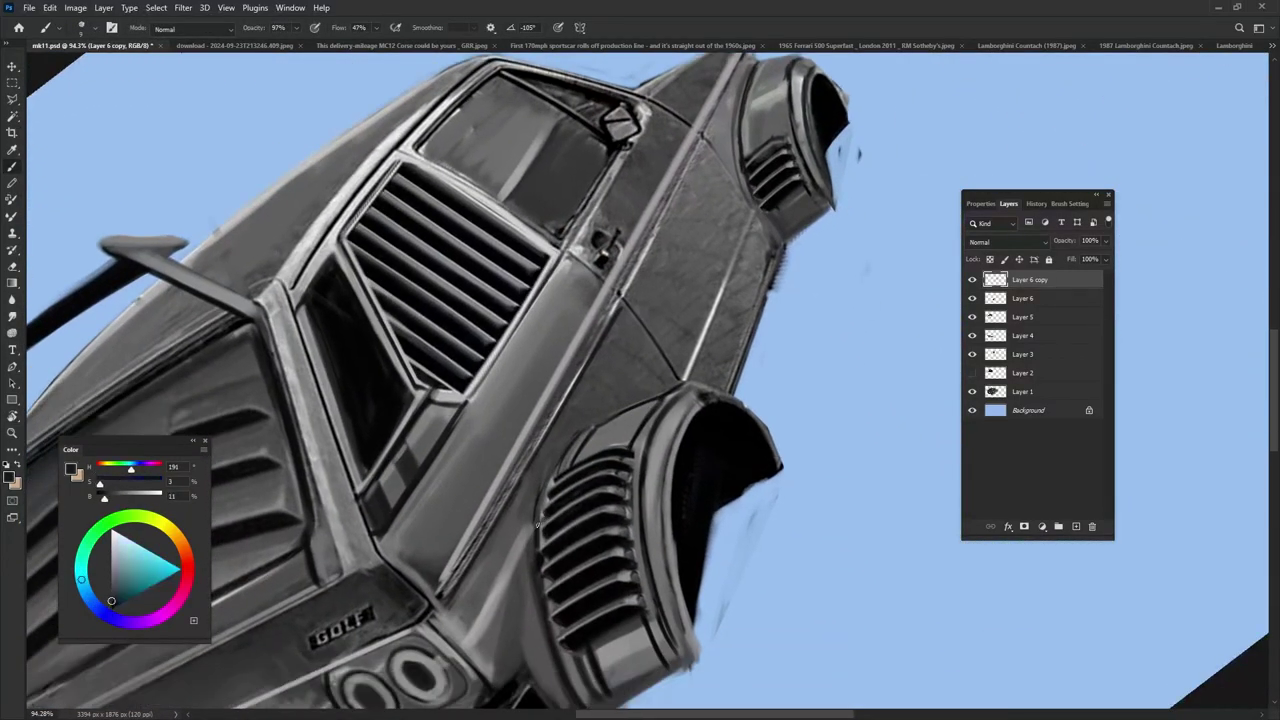
alt+click(600, 400)
drag(597, 405, 566, 490)
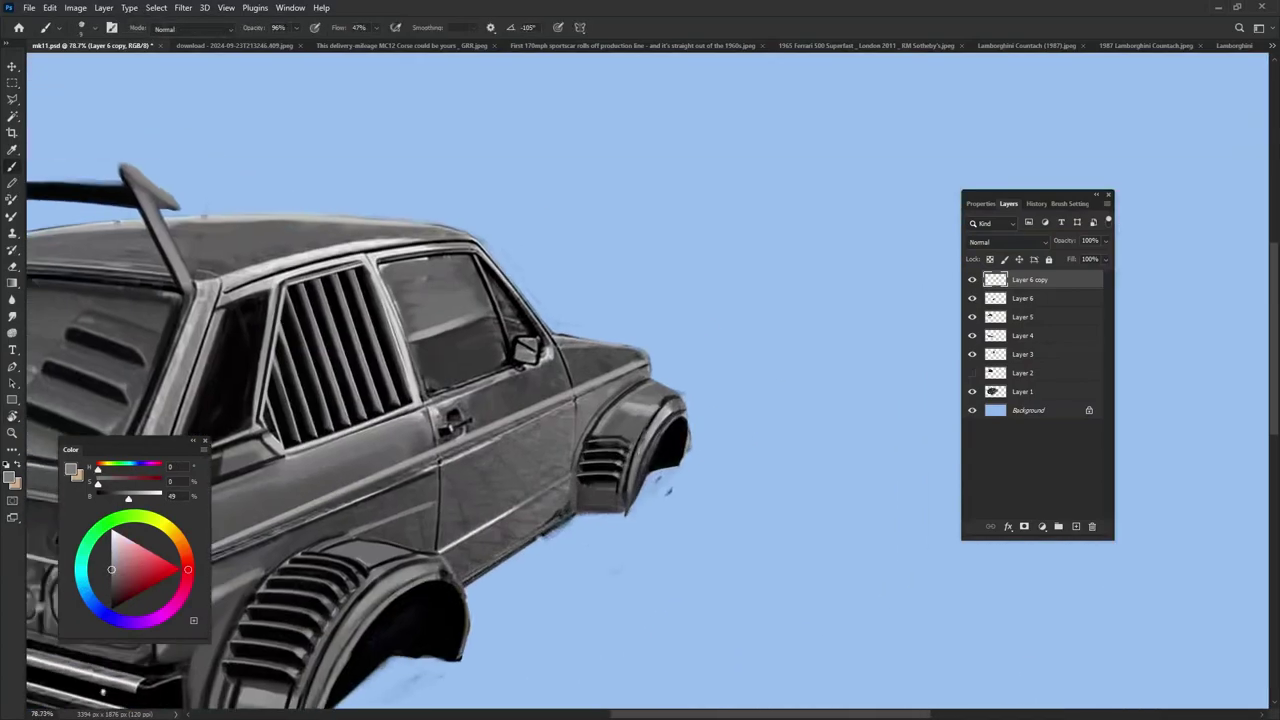
alt+click(566, 490)
alt+click(564, 497)
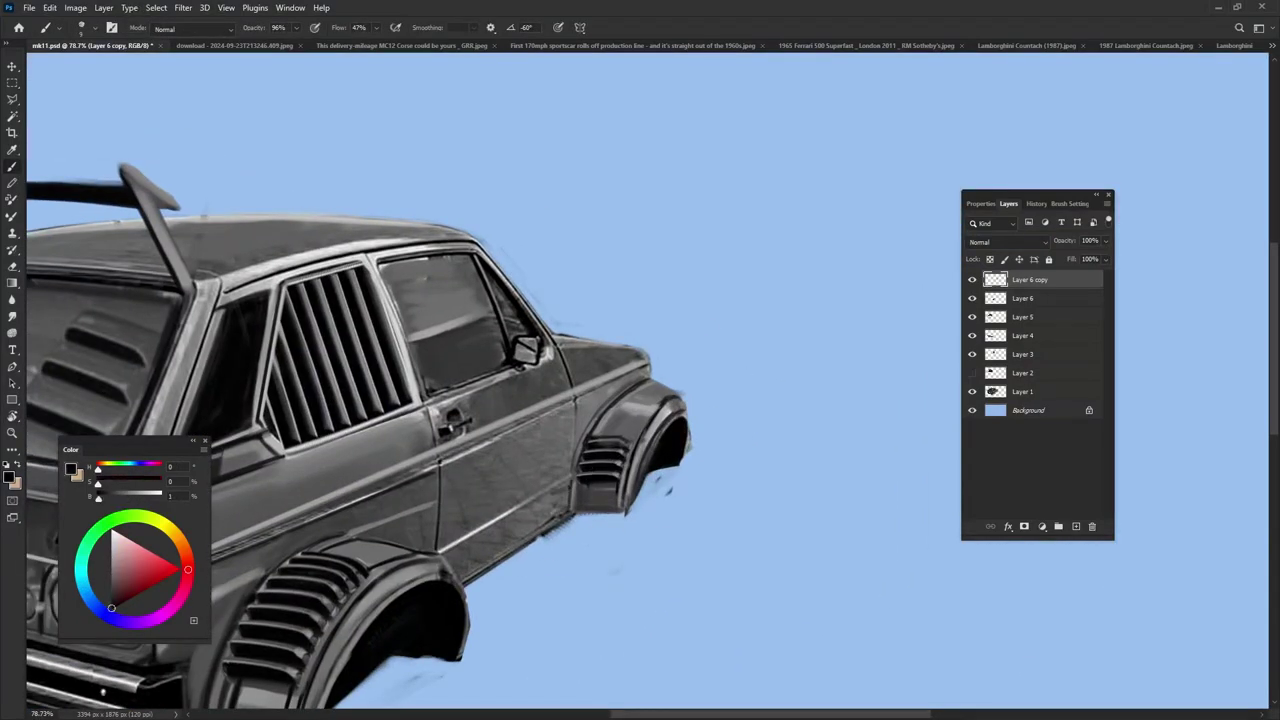
mouse_move(602, 425)
mouse_down()
mouse_move(740, 405)
mouse_move(795, 357)
mouse_up()
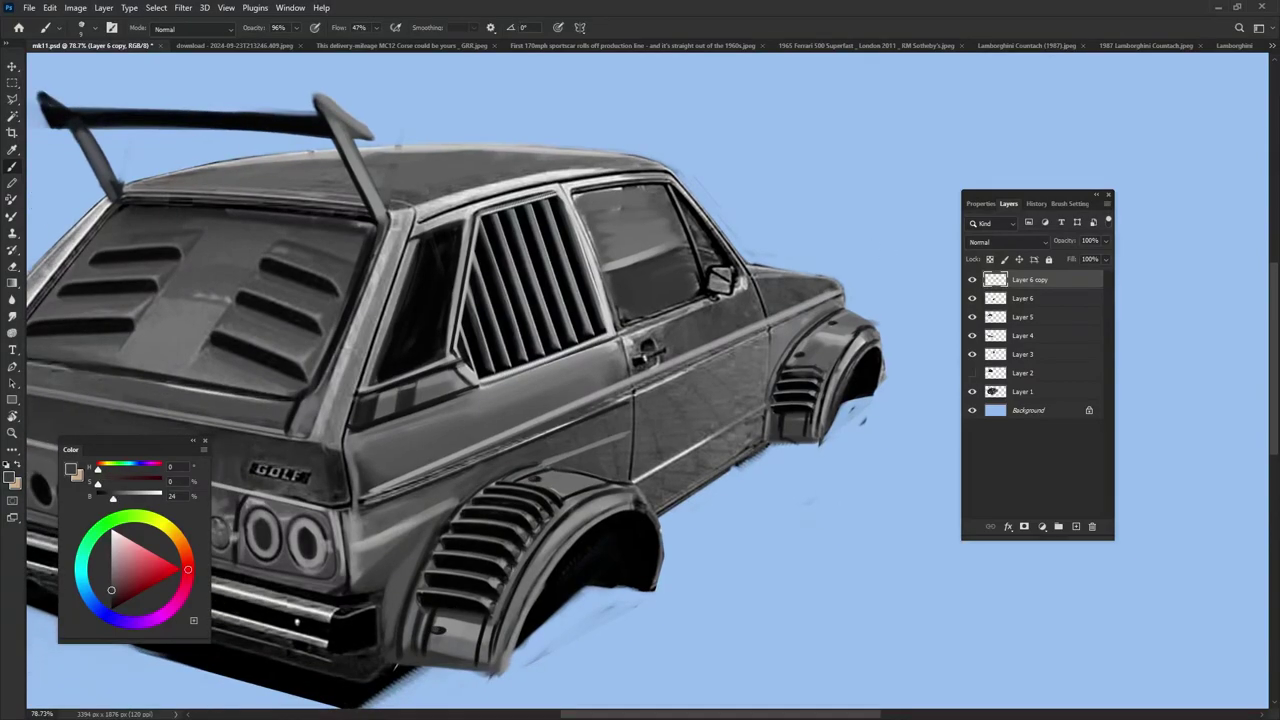
drag(795, 357, 815, 345)
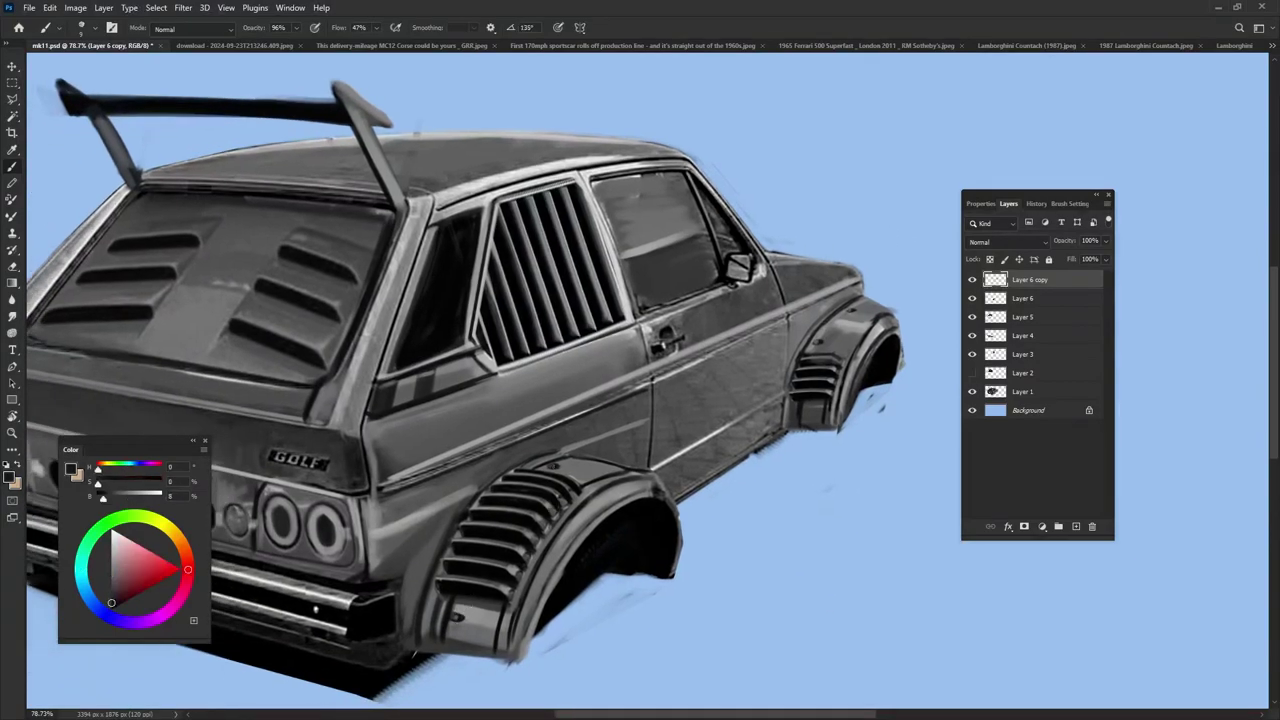
scroll(822, 570, down, 3)
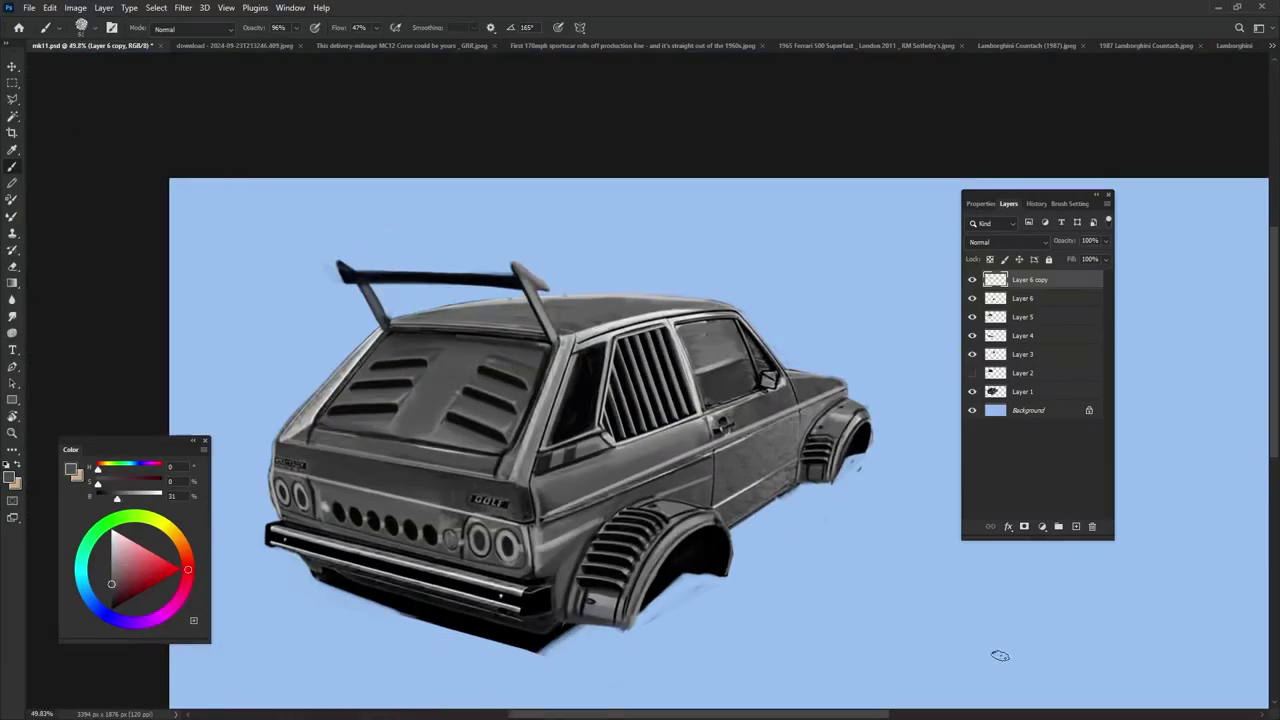
key(ctrl+s)
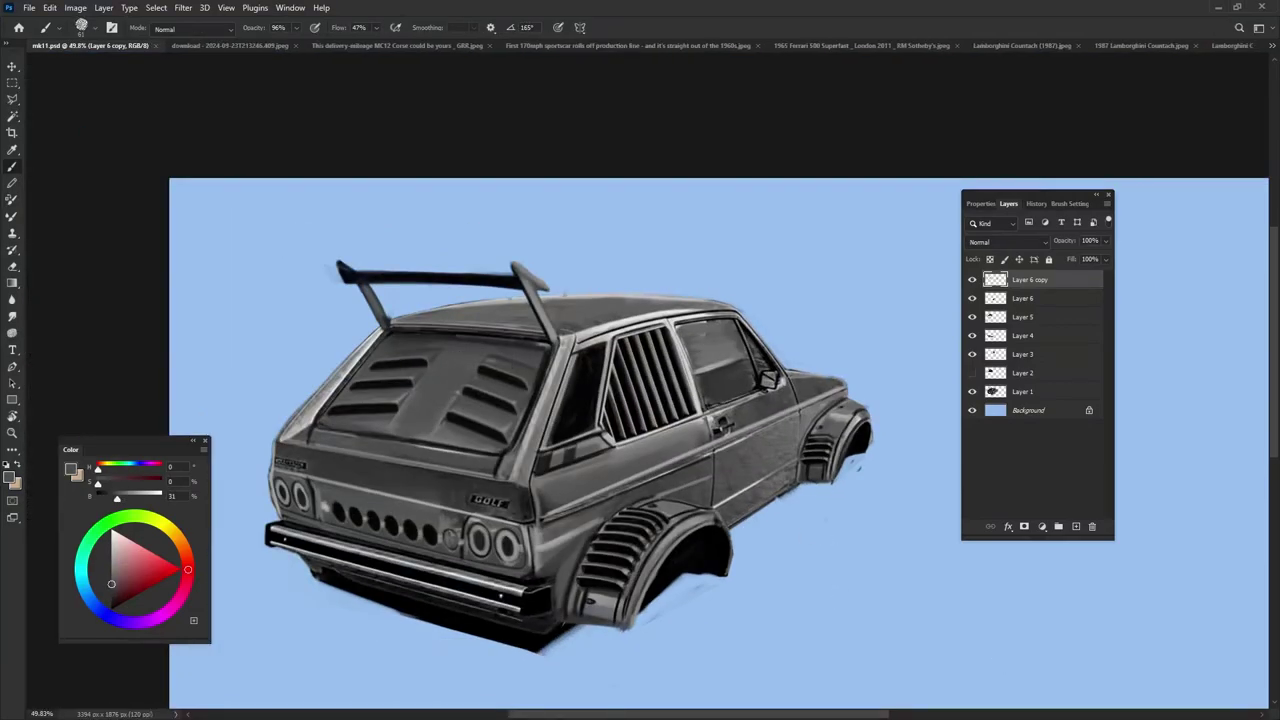
click(395, 45)
Paste the Ferrari vent into mk11 and flip it horizontally
key(l)
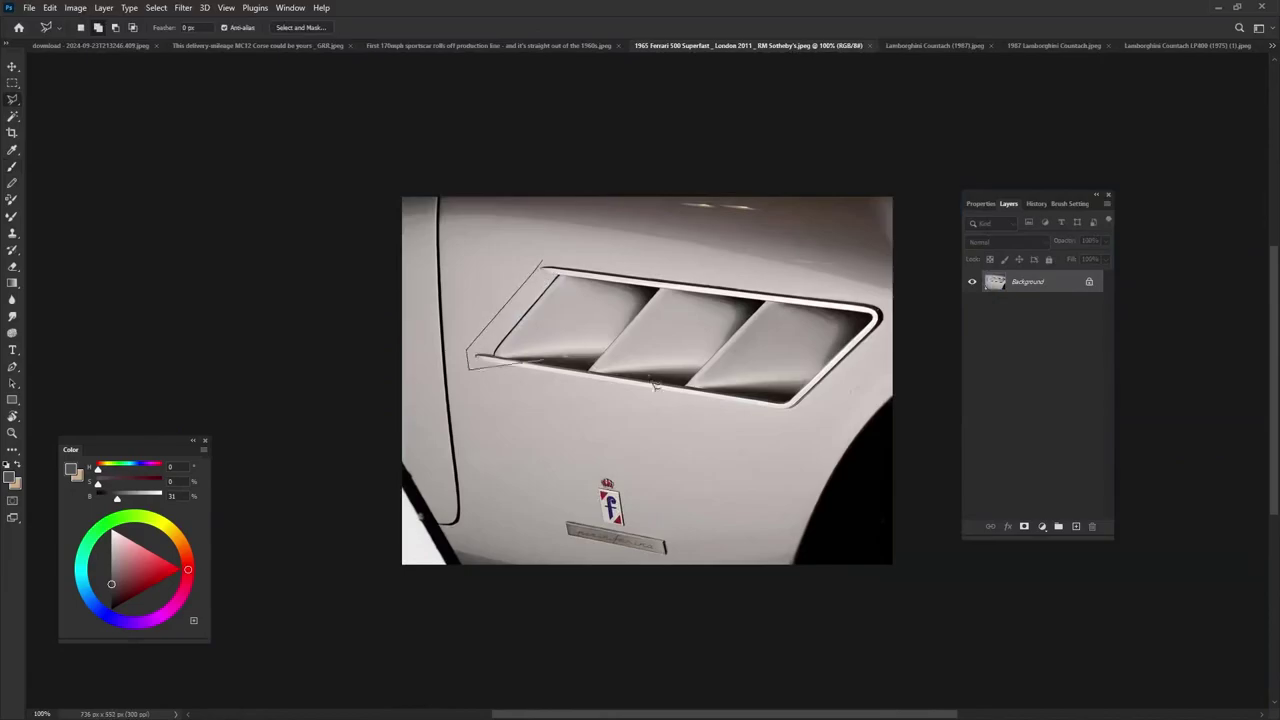
click(1271, 45)
click(996, 52)
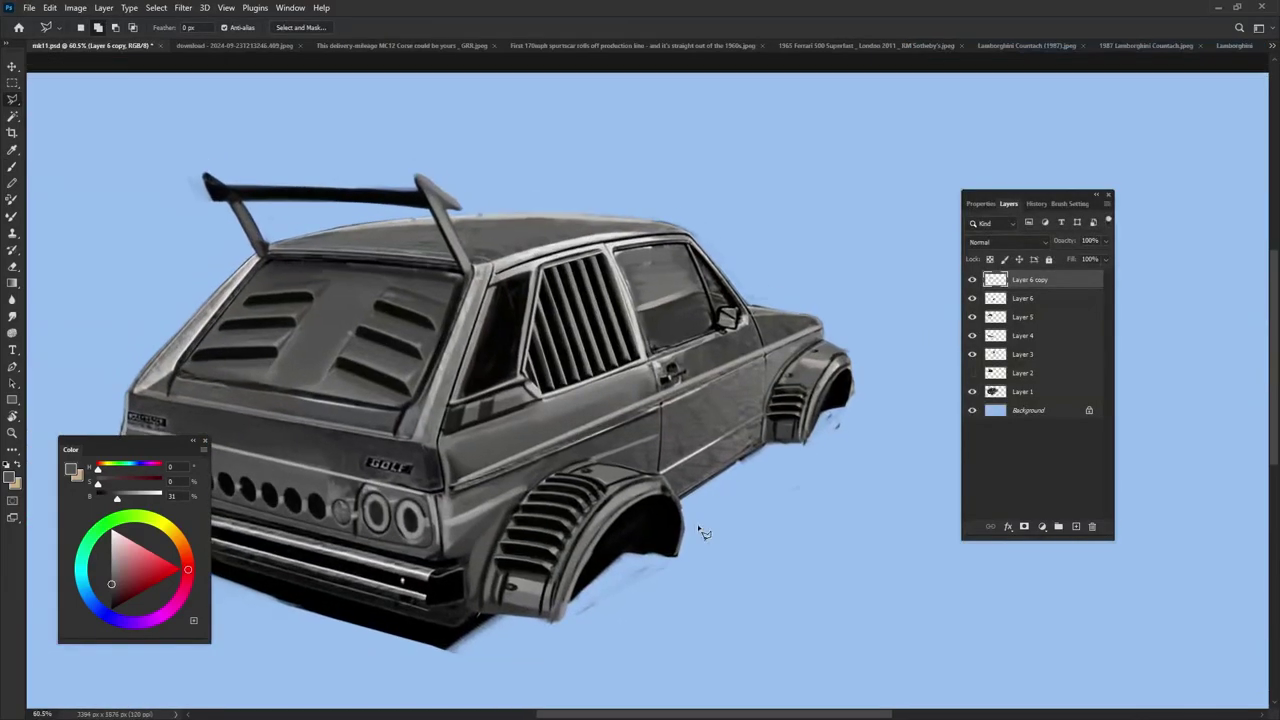
key(ctrl+v)
key(ctrl+t)
right_click(672, 380)
click(718, 645)
Shrink and position the vent on the door, then discard the trial vent layer
drag(522, 430, 665, 440)
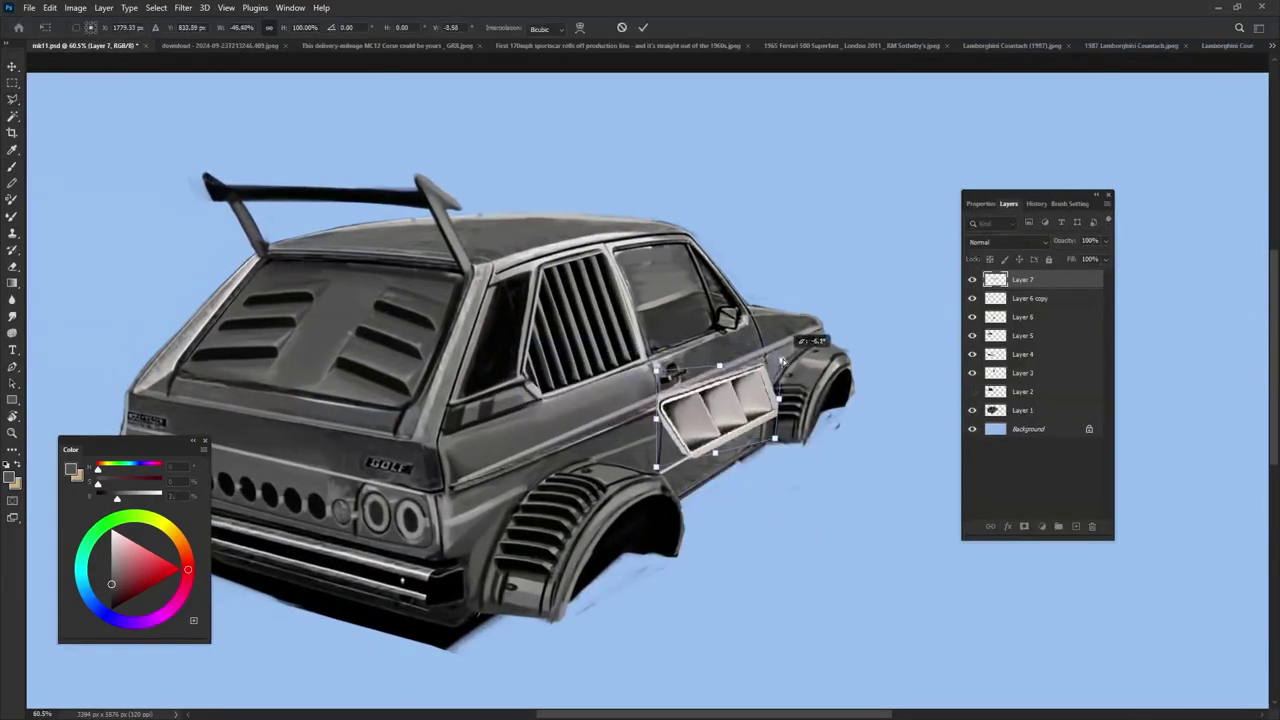
drag(780, 345, 788, 354)
key(ctrl+z)
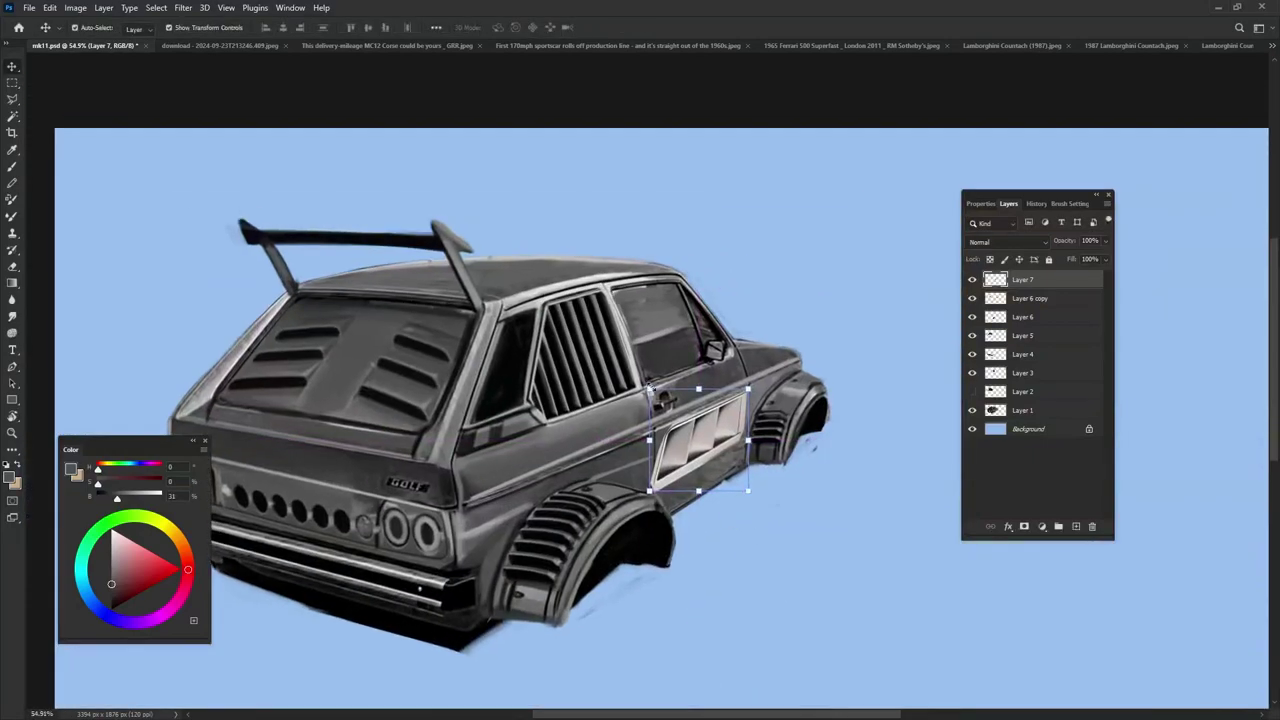
drag(720, 460, 730, 470)
key(Return)
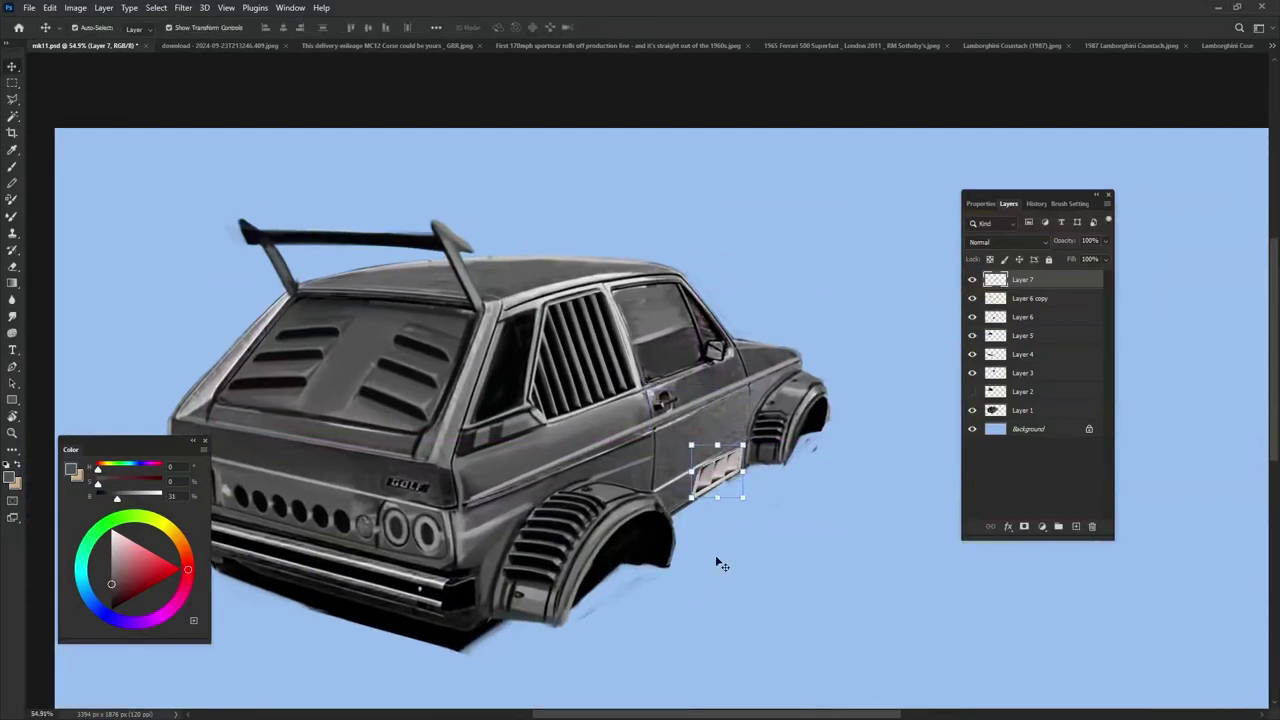
key(Delete)
Paint a near-black line along the C-pillar edge and cycle to the Countach photo
key(b)
alt+click(550, 368)
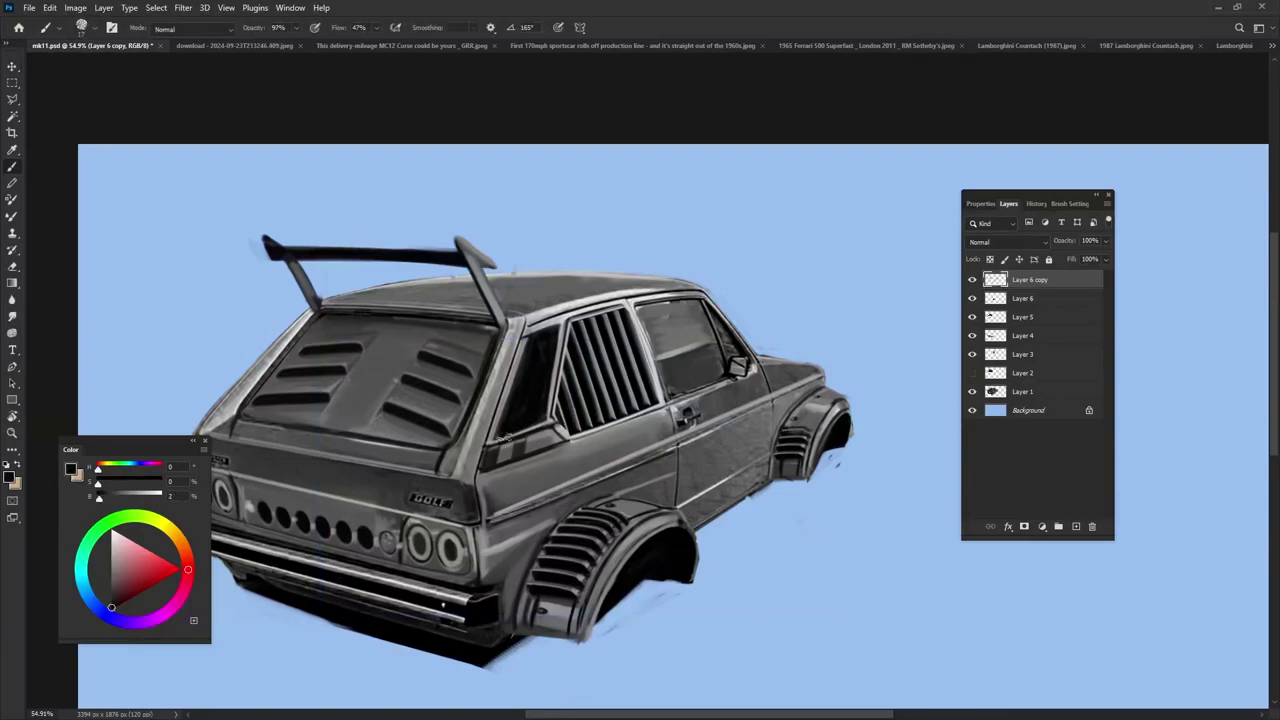
drag(521, 365, 495, 434)
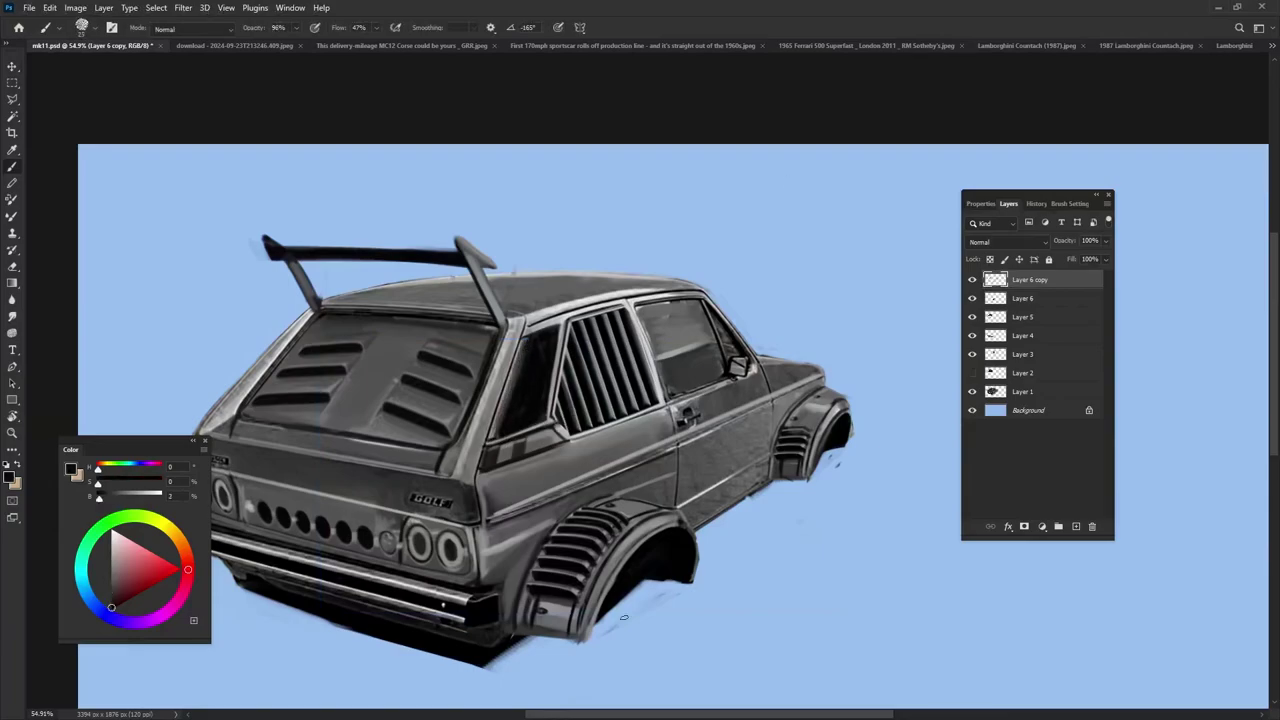
key(ctrl+Tab)
key(ctrl+Tab)
key(ctrl+Tab)
key(ctrl+Tab)
key(ctrl+Tab)
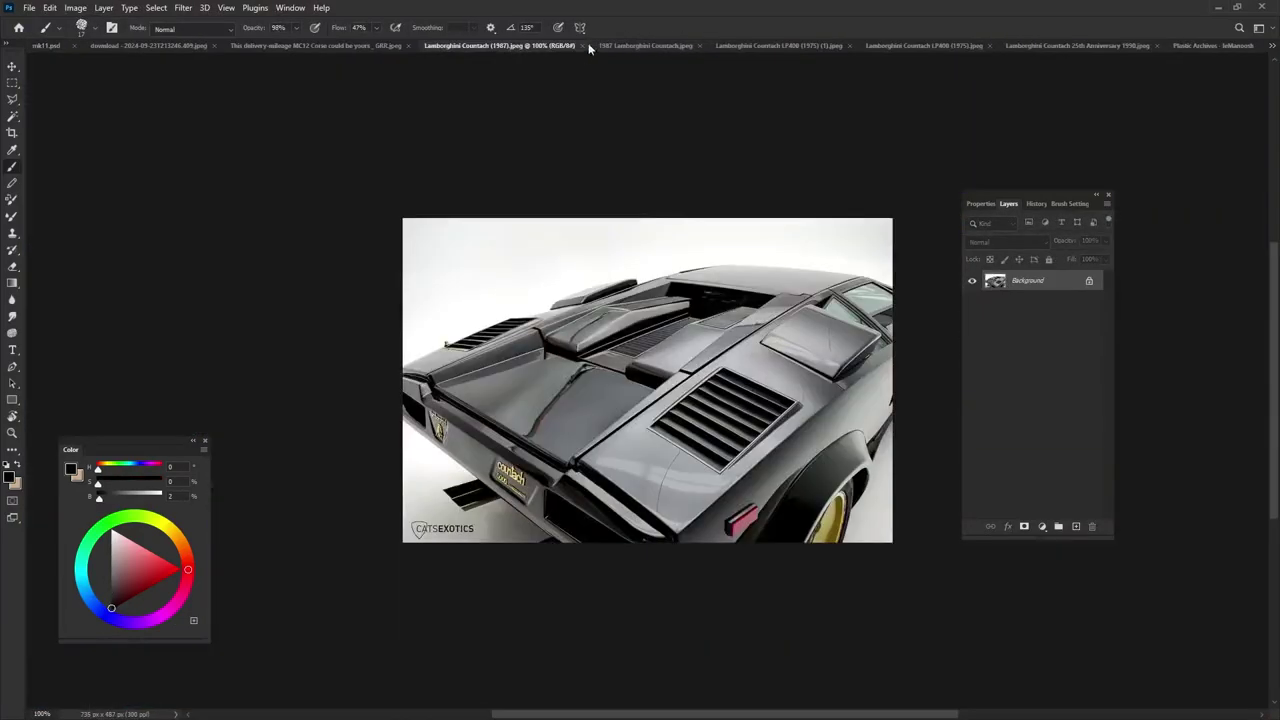
key(ctrl+Tab)
Copy a horizontal strip of the industrial pipes texture and paste it into mk11
key(ctrl+Tab)
key(ctrl+Tab)
key(ctrl+Tab)
key(ctrl+Tab)
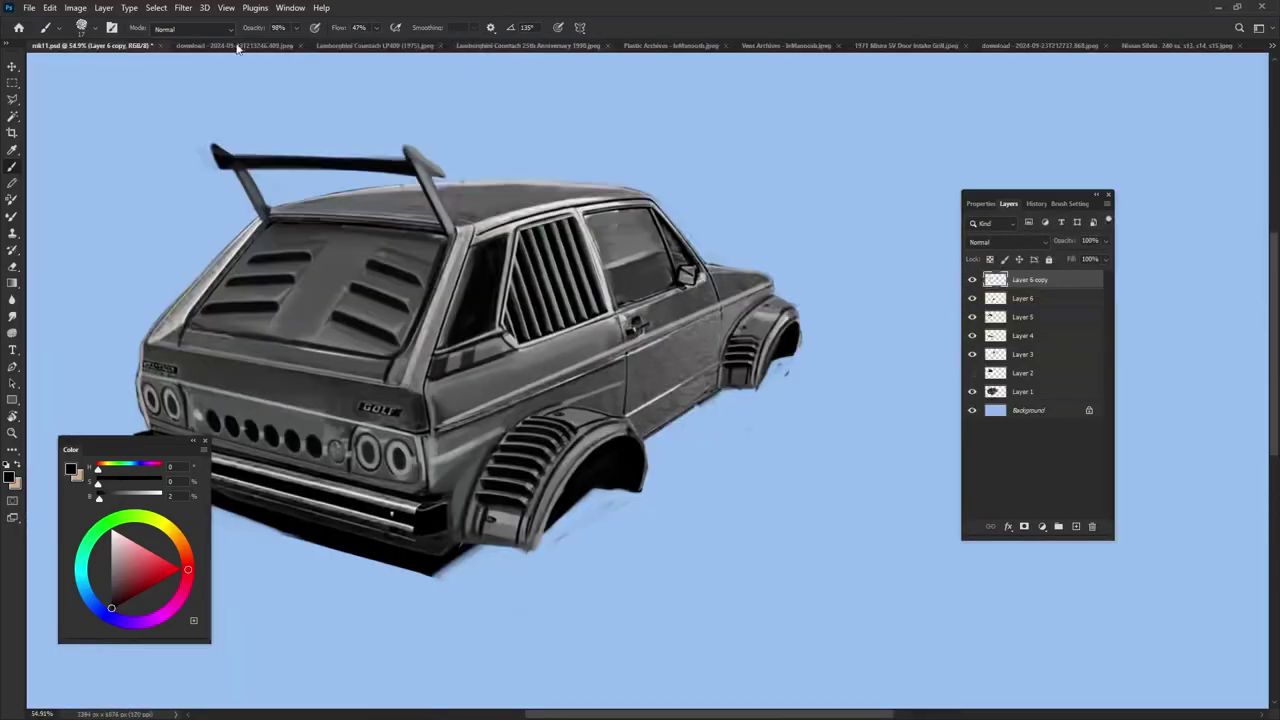
key(ctrl+Tab)
key(ctrl+Tab)
key(ctrl+Tab)
key(ctrl+Tab)
key(ctrl+Tab)
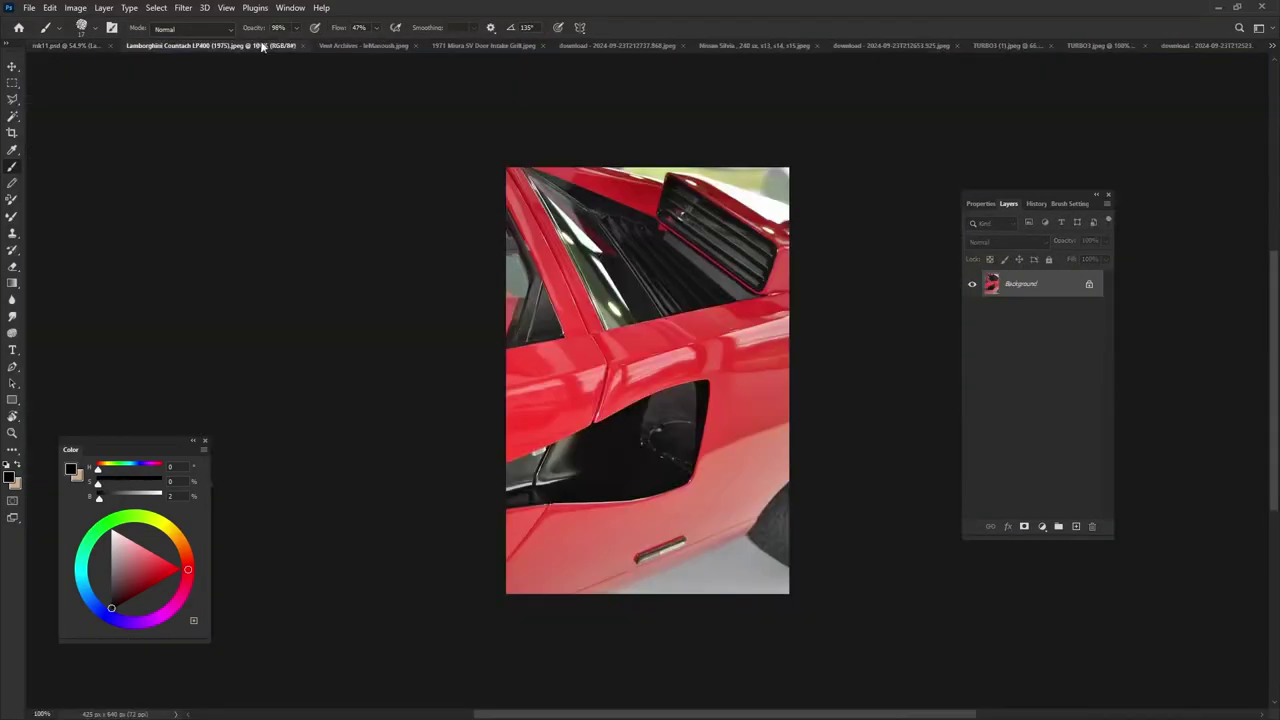
key(ctrl+Tab)
key(ctrl+Tab)
key(ctrl+Tab)
key(ctrl+Tab)
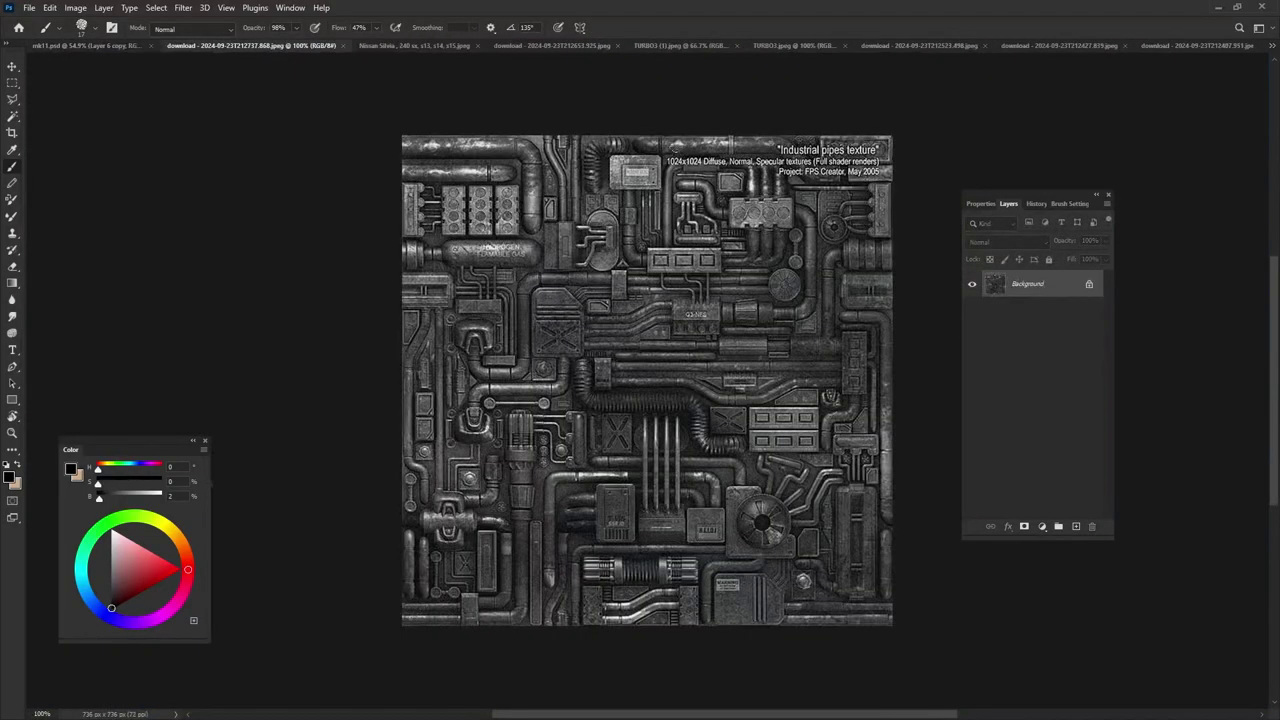
drag(403, 288, 909, 528)
key(ctrl+c)
key(ctrl+Tab)
key(ctrl+v)
Distort the pipes texture over the slanted rear window, then show the Nissan Silvia photo
key(v)
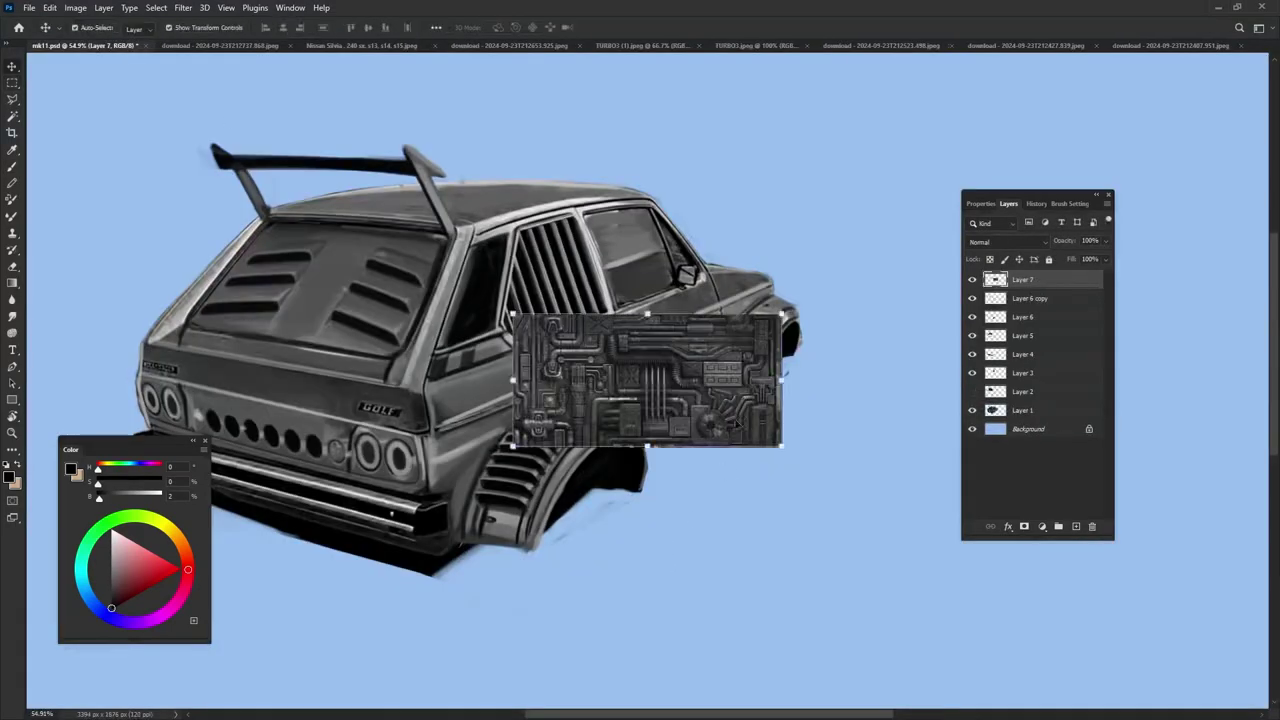
drag(645, 383, 505, 381)
drag(640, 448, 590, 432)
drag(371, 316, 440, 302)
drag(371, 447, 376, 425)
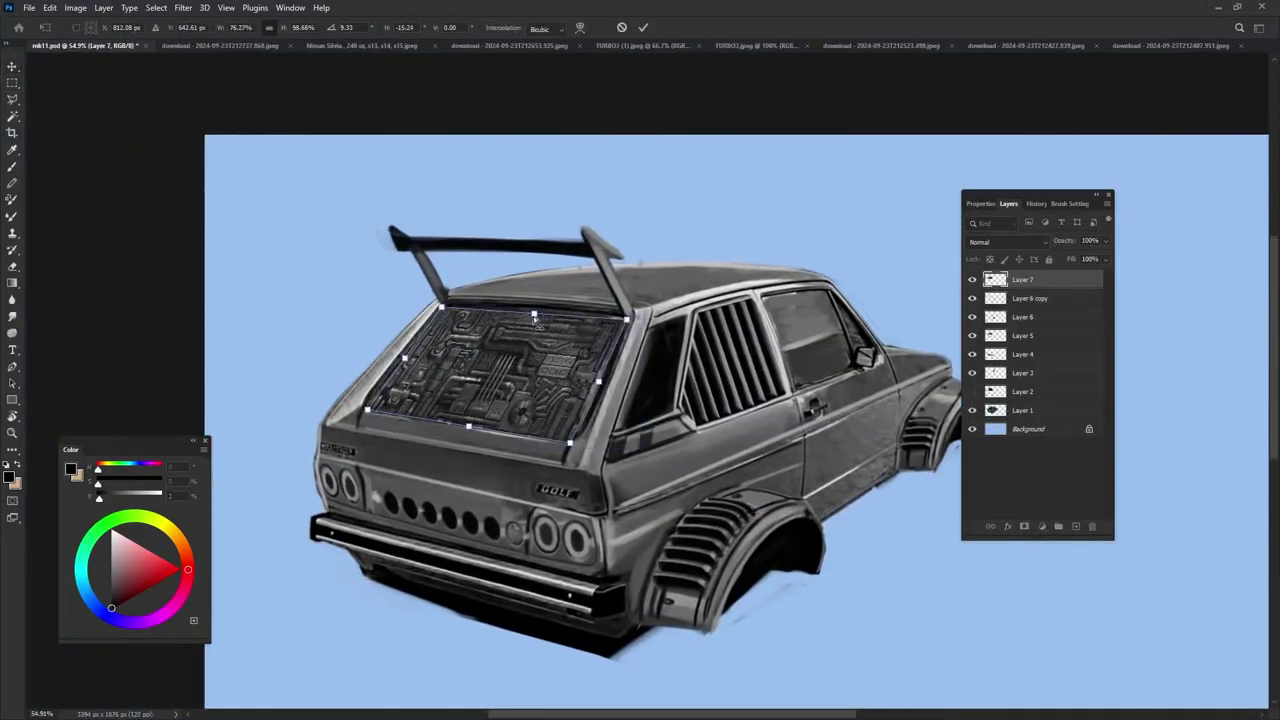
key(Return)
scroll(861, 266, down, 3)
click(390, 45)
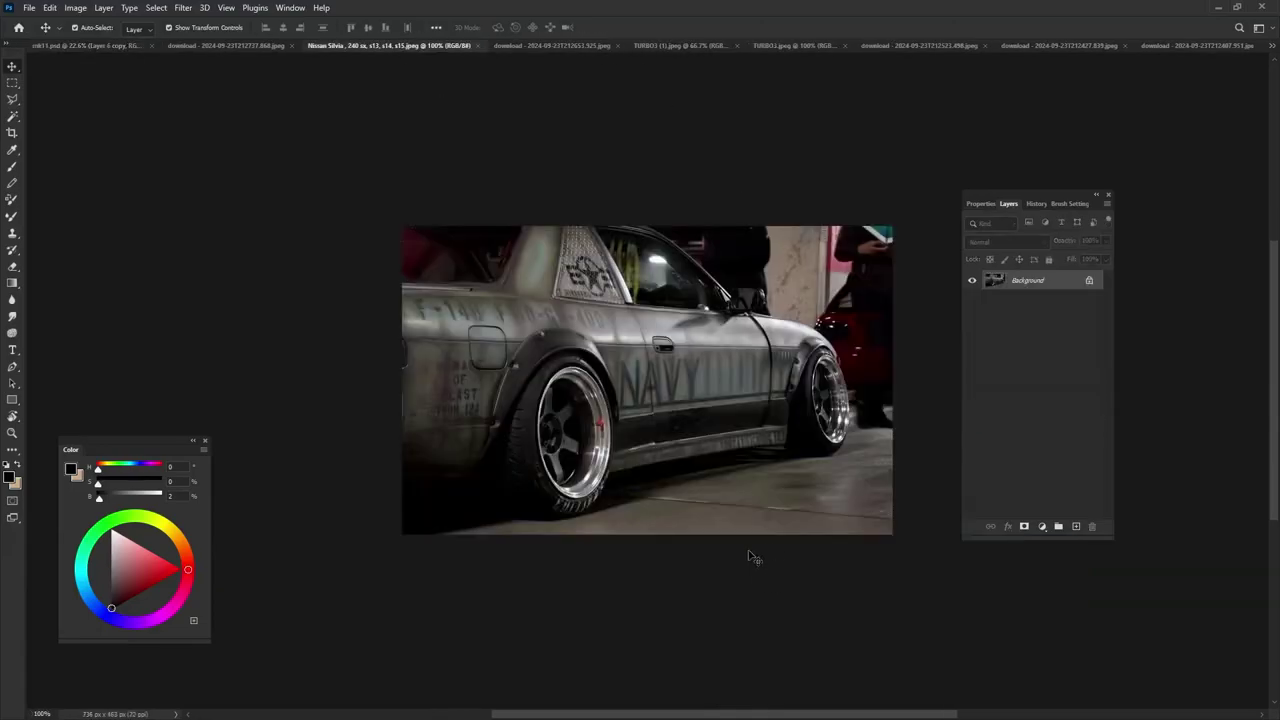
Lasso the Nissan's rear wheel and fender, then paste it into the mk11 Golf drawing
key(l)
click(481, 464)
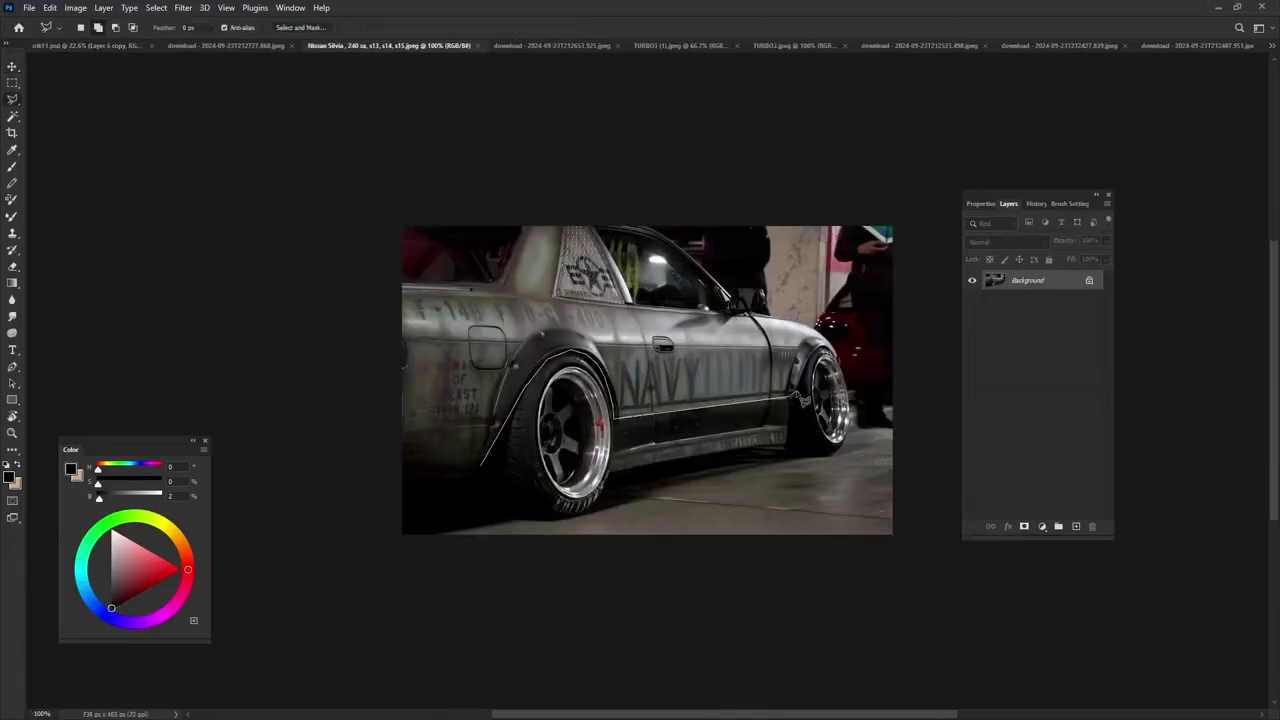
double_click(628, 517)
key(ctrl+c)
click(85, 45)
key(ctrl+v)
Free Transform the pasted wheel piece over the Golf's rear arch, matching the car's perspective
key(ctrl+t)
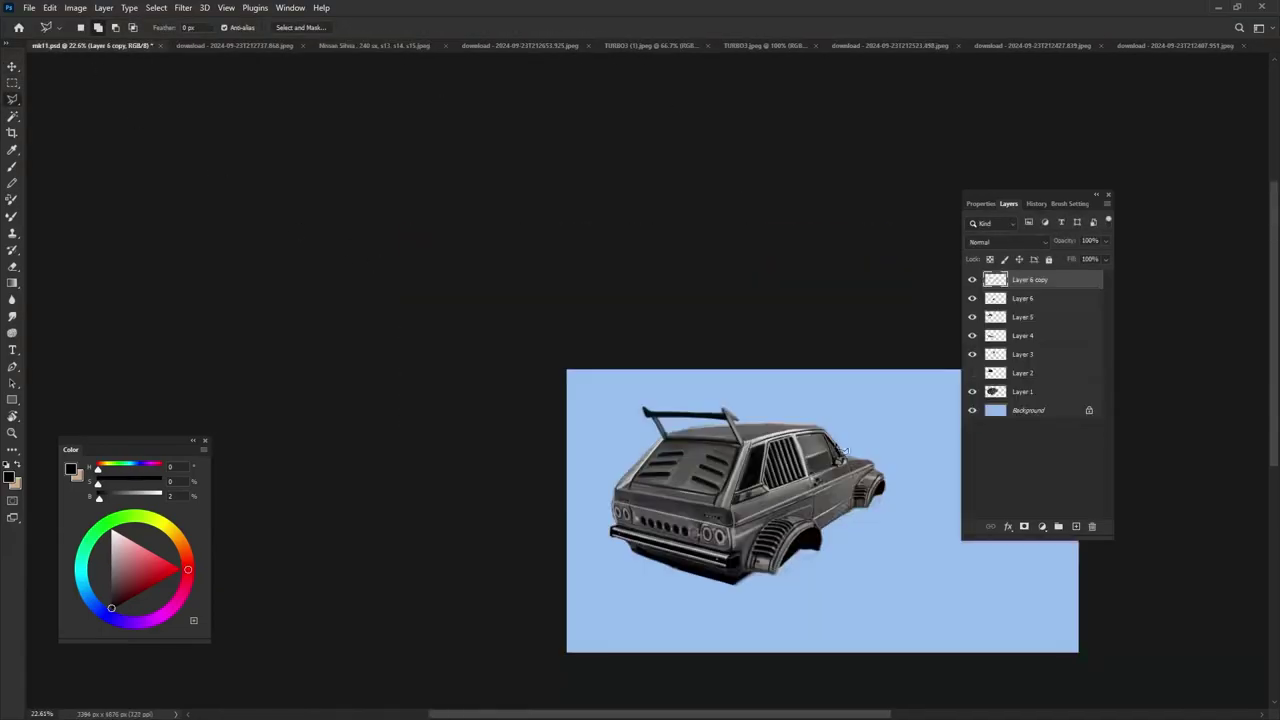
scroll(640, 400, up, 3)
mouse_move(790, 440)
mouse_down()
mouse_move(765, 388)
mouse_move(849, 357)
mouse_up()
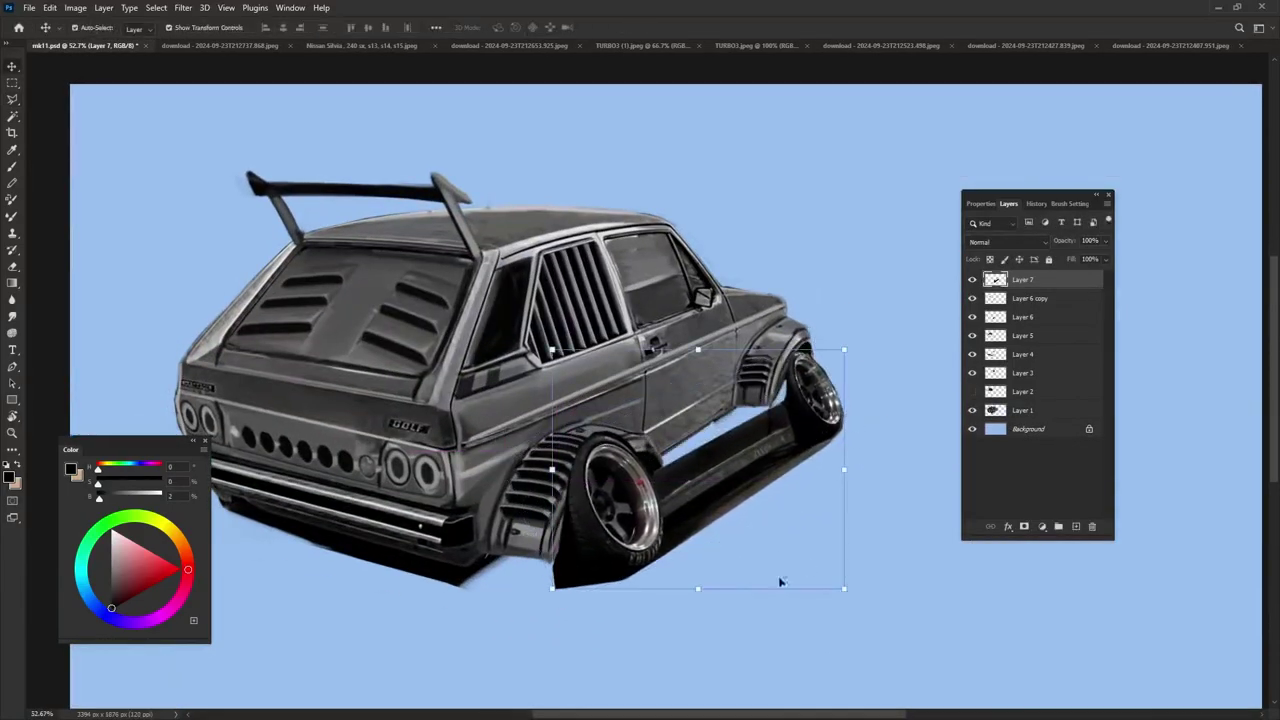
drag(780, 583, 643, 588)
drag(844, 350, 889, 328)
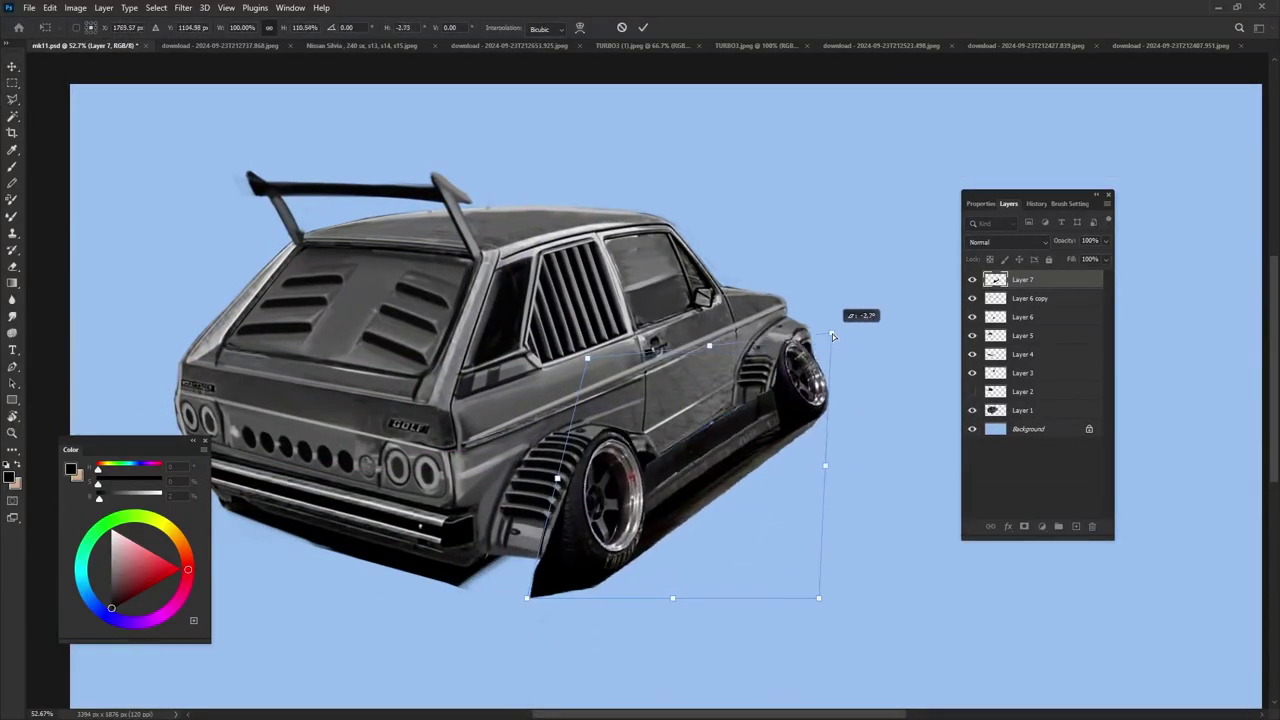
drag(783, 588, 892, 672)
drag(887, 390, 895, 385)
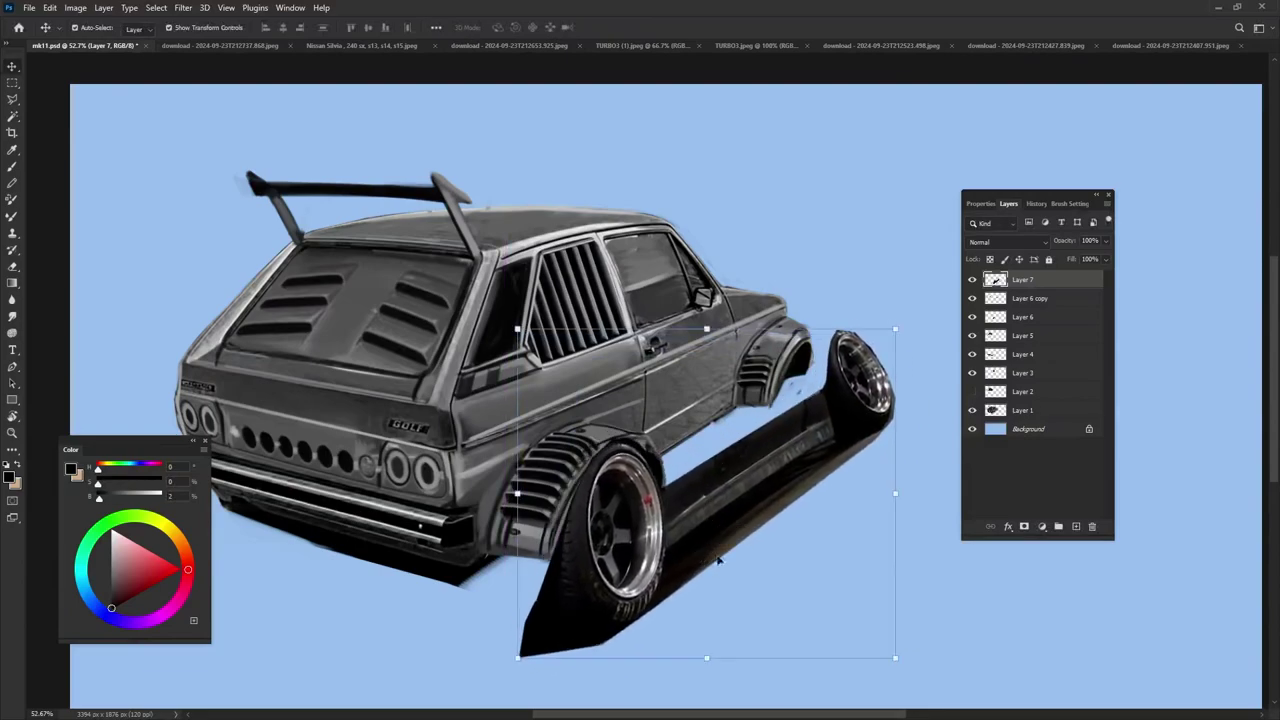
key(Return)
Lasso the tyre and wheel block onto its own layer and widen it to the right
drag(659, 614, 645, 441)
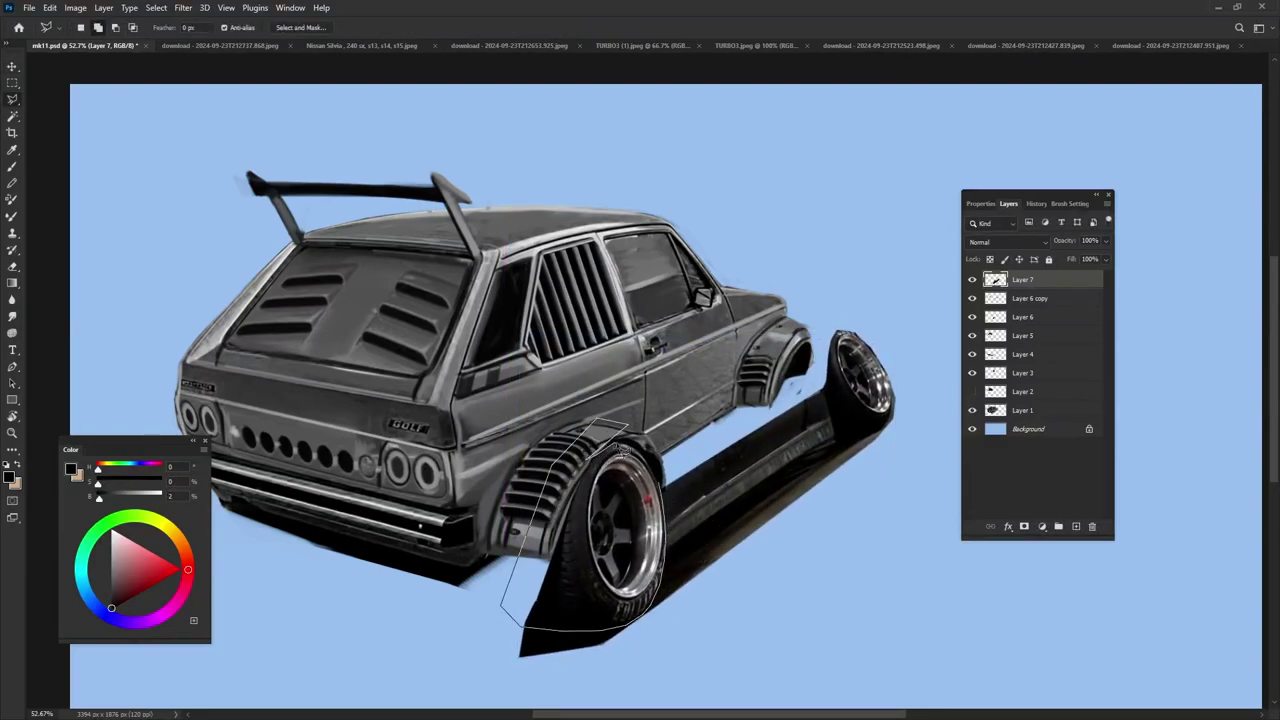
key(ctrl+j)
key(ctrl+t)
drag(663, 523, 683, 540)
key(Return)
Mask Layer 8 and paint the tyre's lower part in a dark blue-grey
key(e)
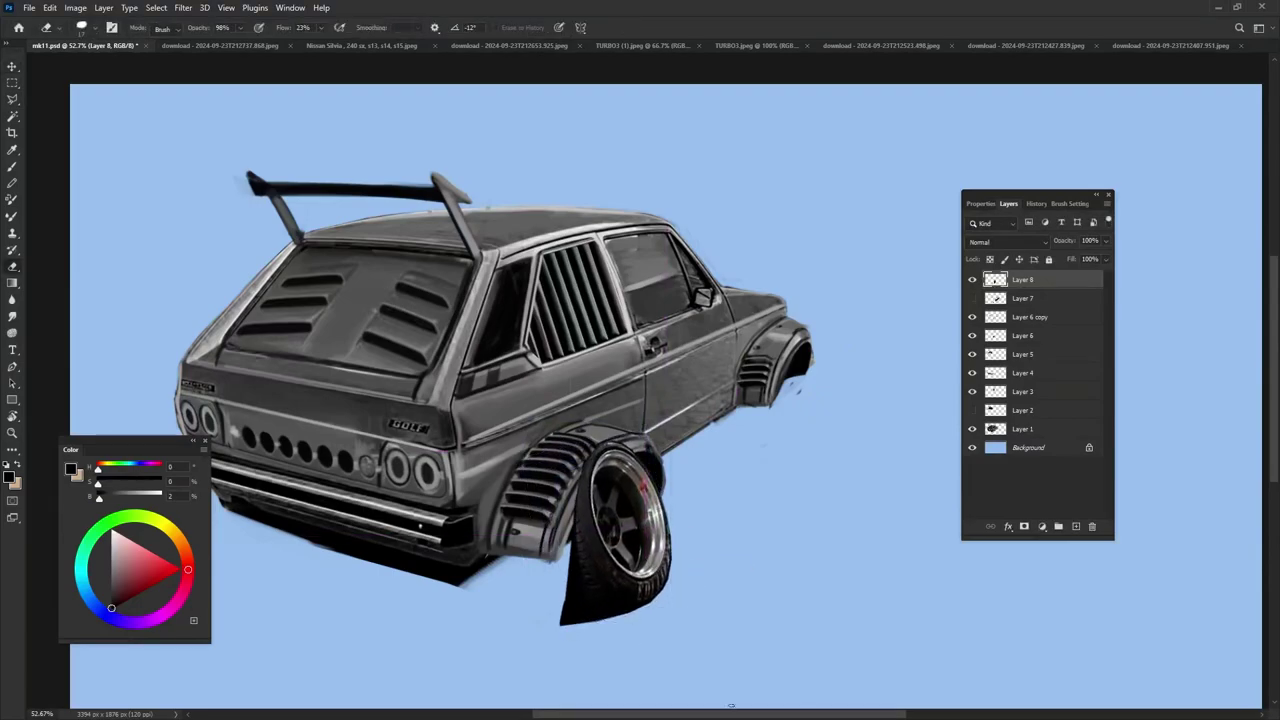
key(b)
key(d)
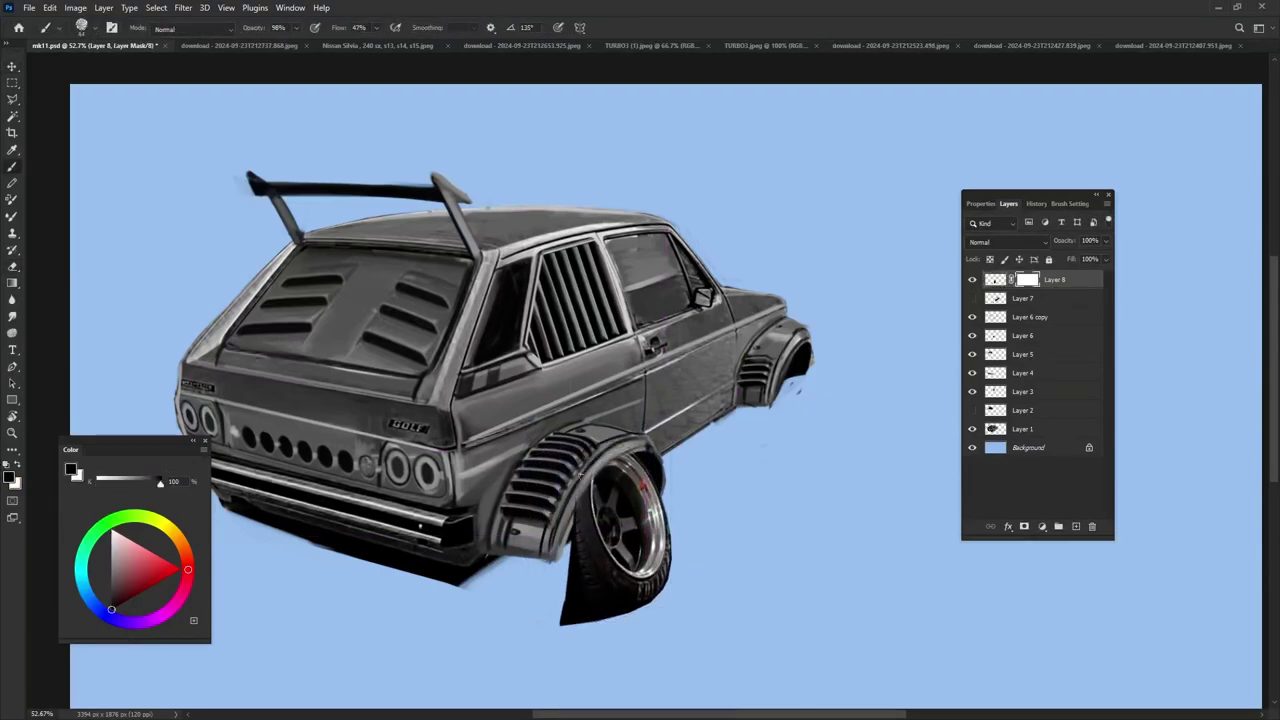
key(ctrl+2)
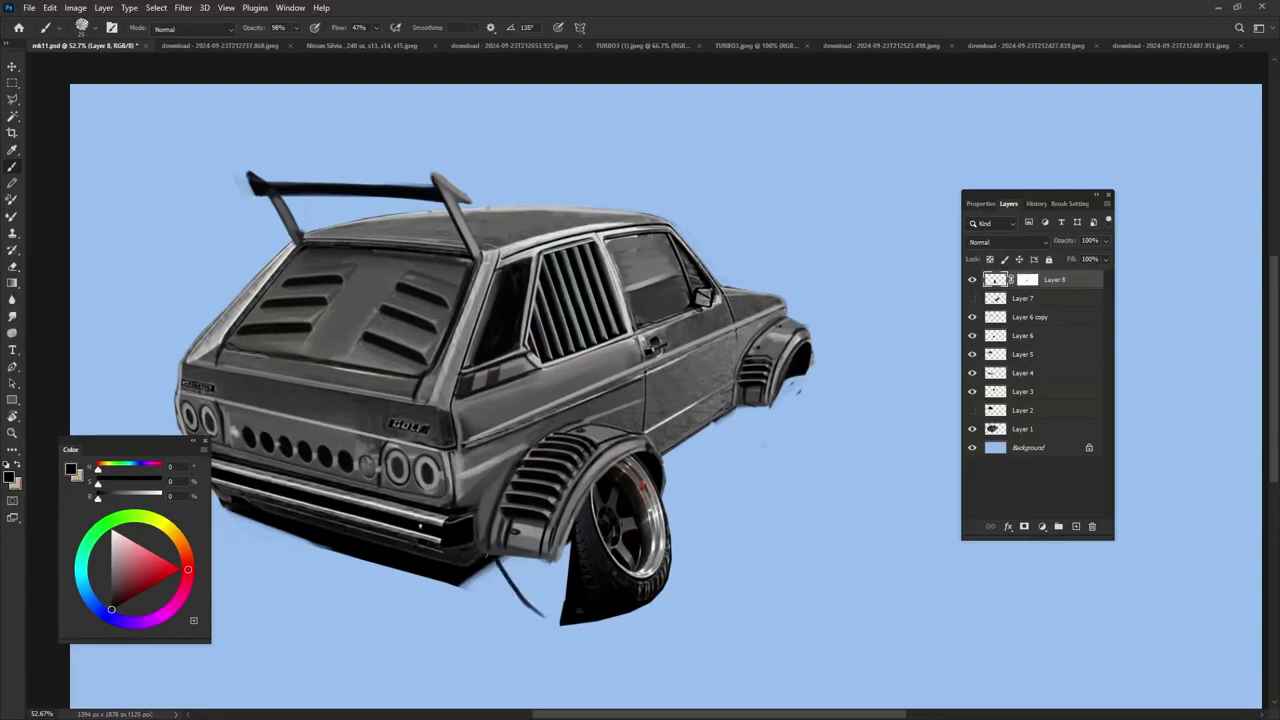
mouse_move(500, 610)
mouse_down()
mouse_move(568, 548)
mouse_move(530, 603)
mouse_up()
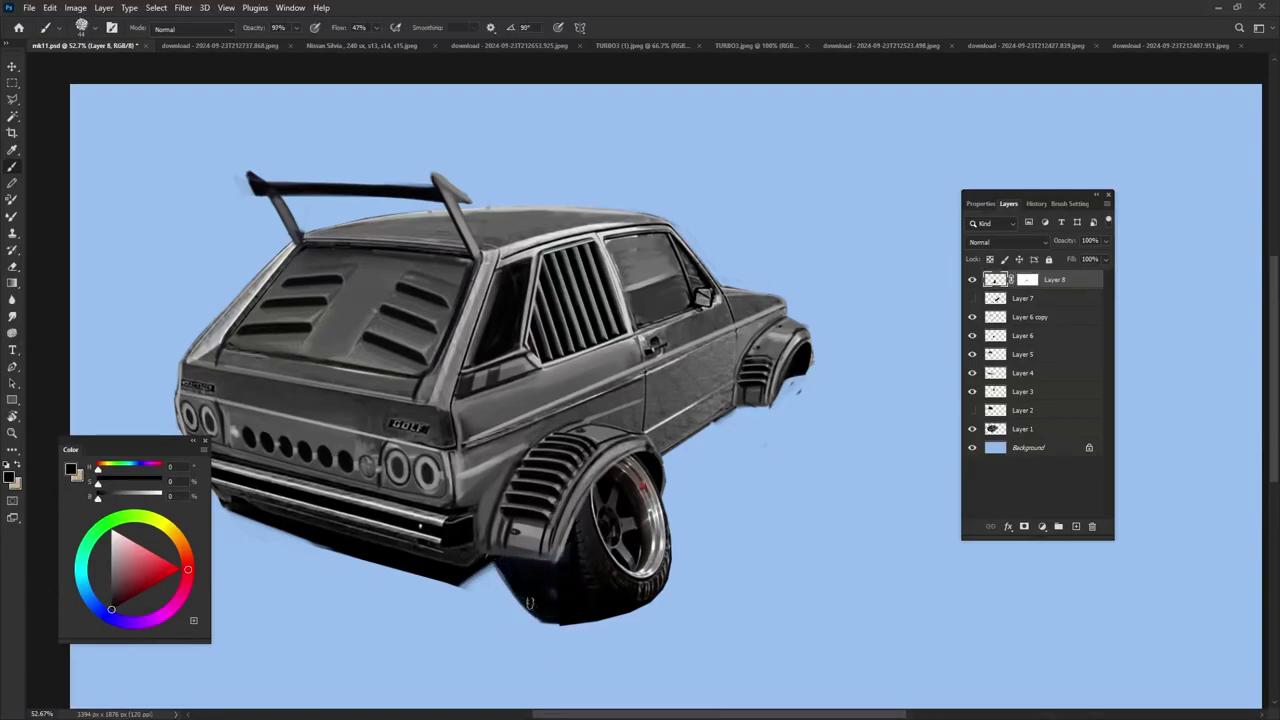
alt+click(586, 551)
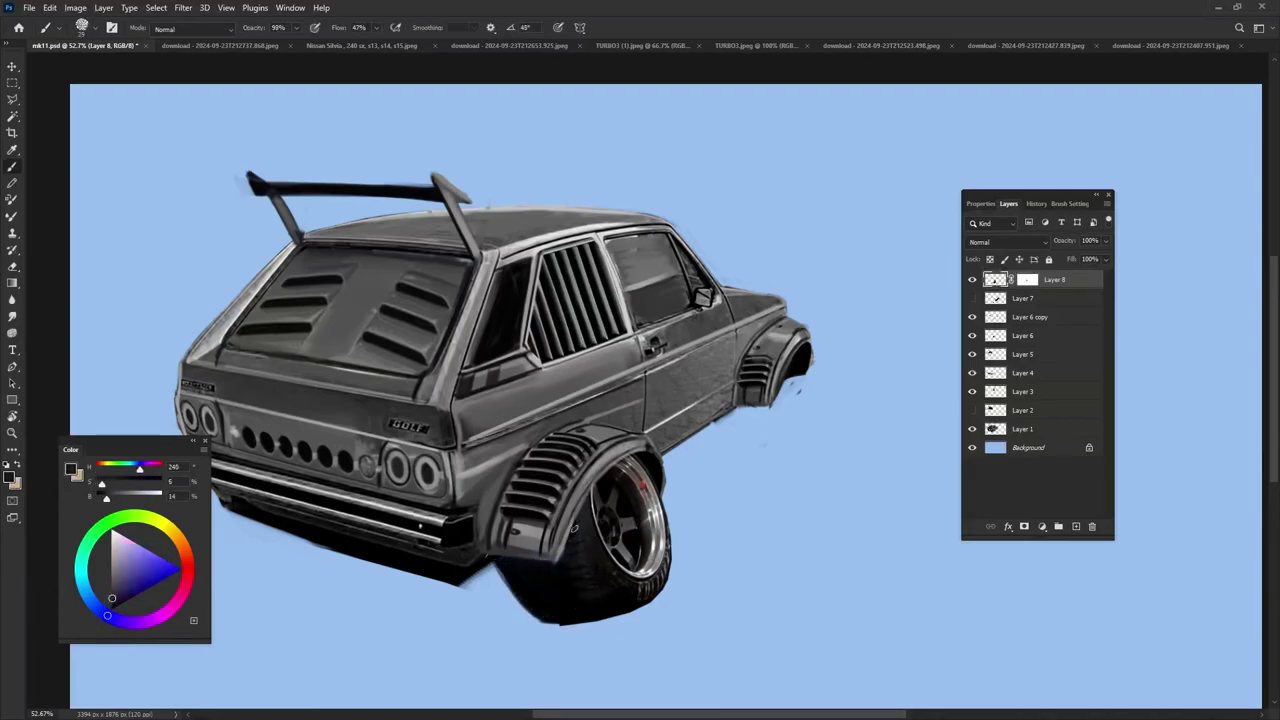
alt+click(608, 583)
Select the area around the rear wheel and shift it slightly right
key(r)
drag(608, 583, 735, 450)
key(e)
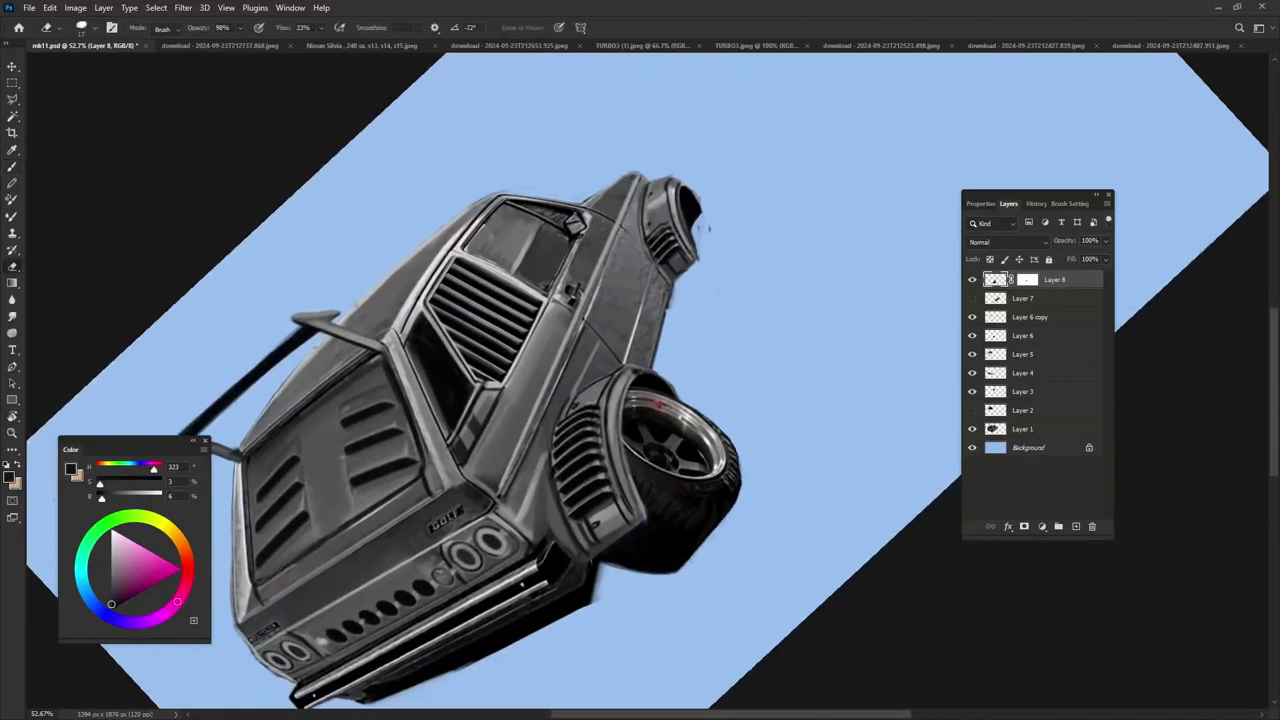
key(Escape)
drag(526, 427, 695, 600)
key(ctrl+t)
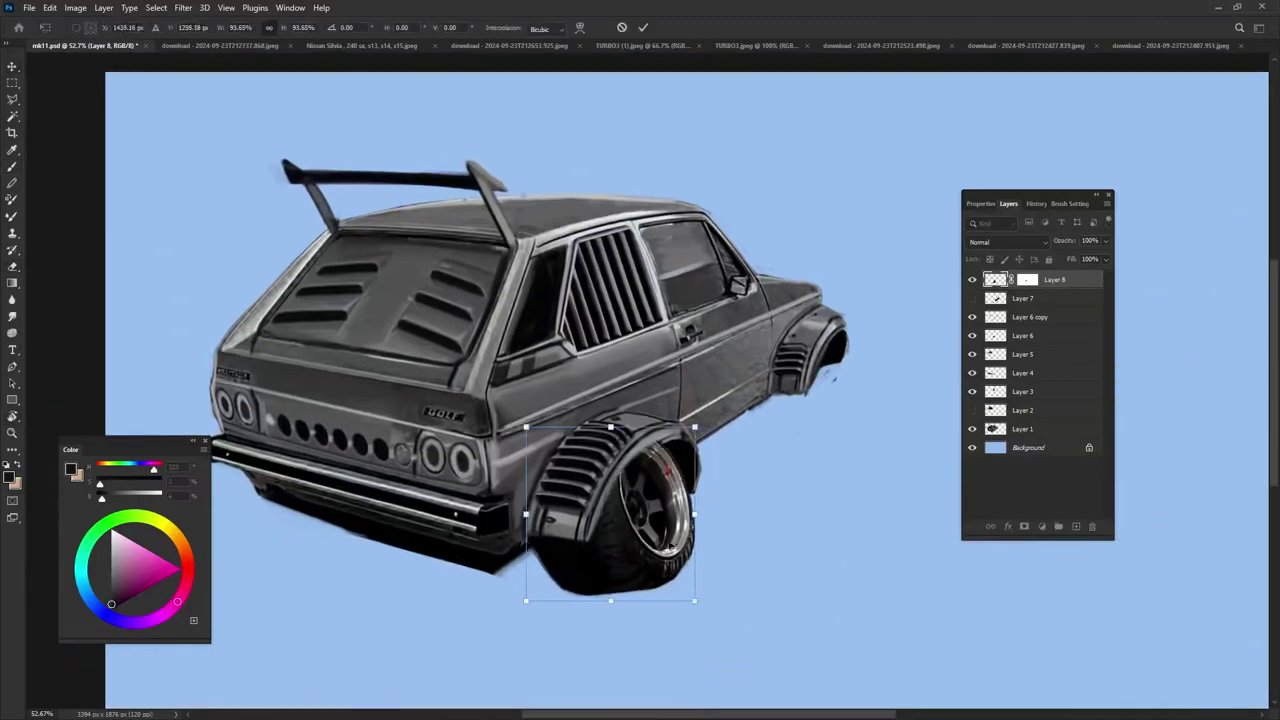
mouse_move(647, 519)
mouse_down()
mouse_move(668, 523)
mouse_move(698, 450)
mouse_move(662, 494)
mouse_up()
key(Return)
Rotate and skew the wheel to sit under the arch, then add an empty Layer 9
key(b)
key(r)
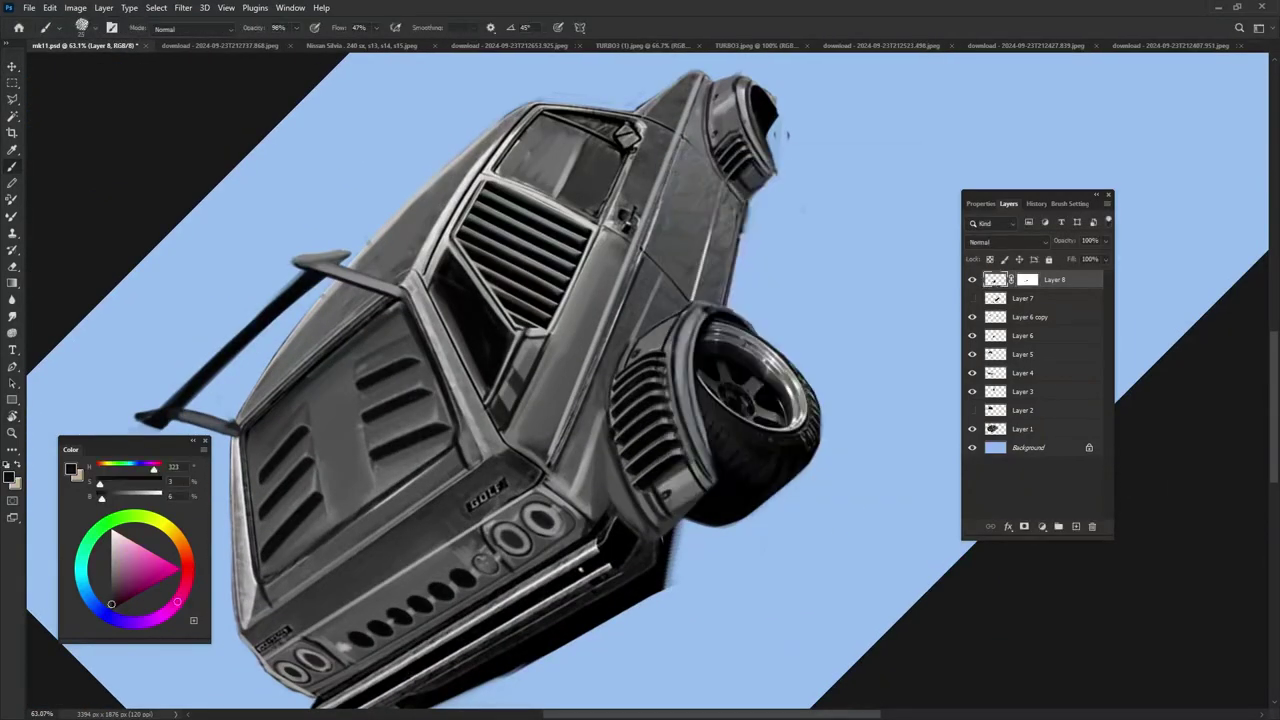
key(Escape)
scroll(700, 543, up, 3)
key(v)
drag(710, 591, 701, 635)
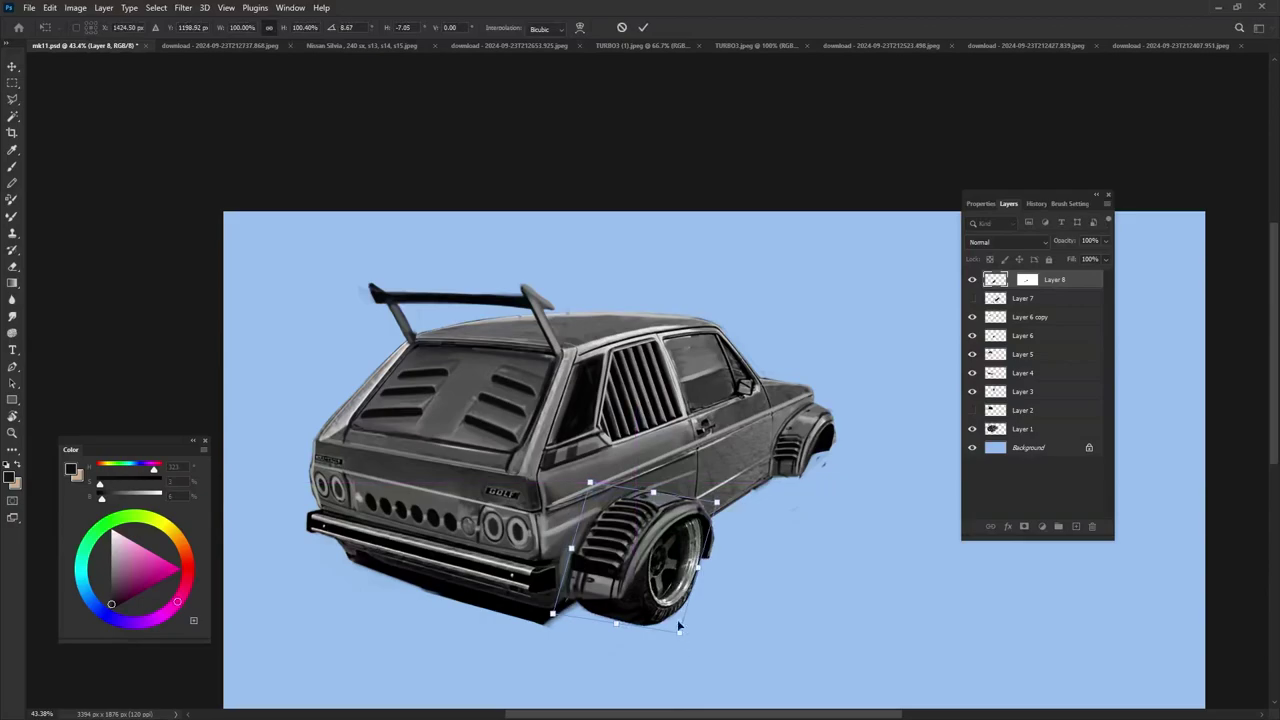
mouse_move(684, 645)
mouse_down()
mouse_move(727, 575)
mouse_move(686, 571)
mouse_up()
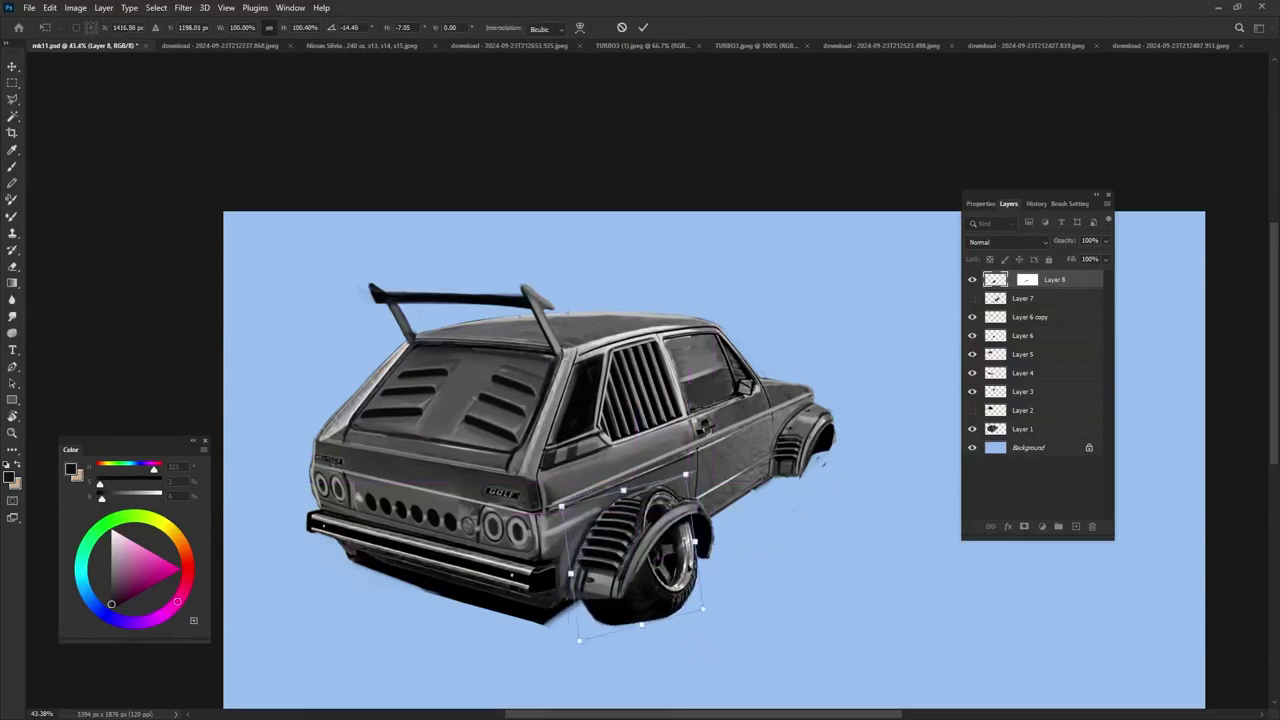
key(Return)
key(b)
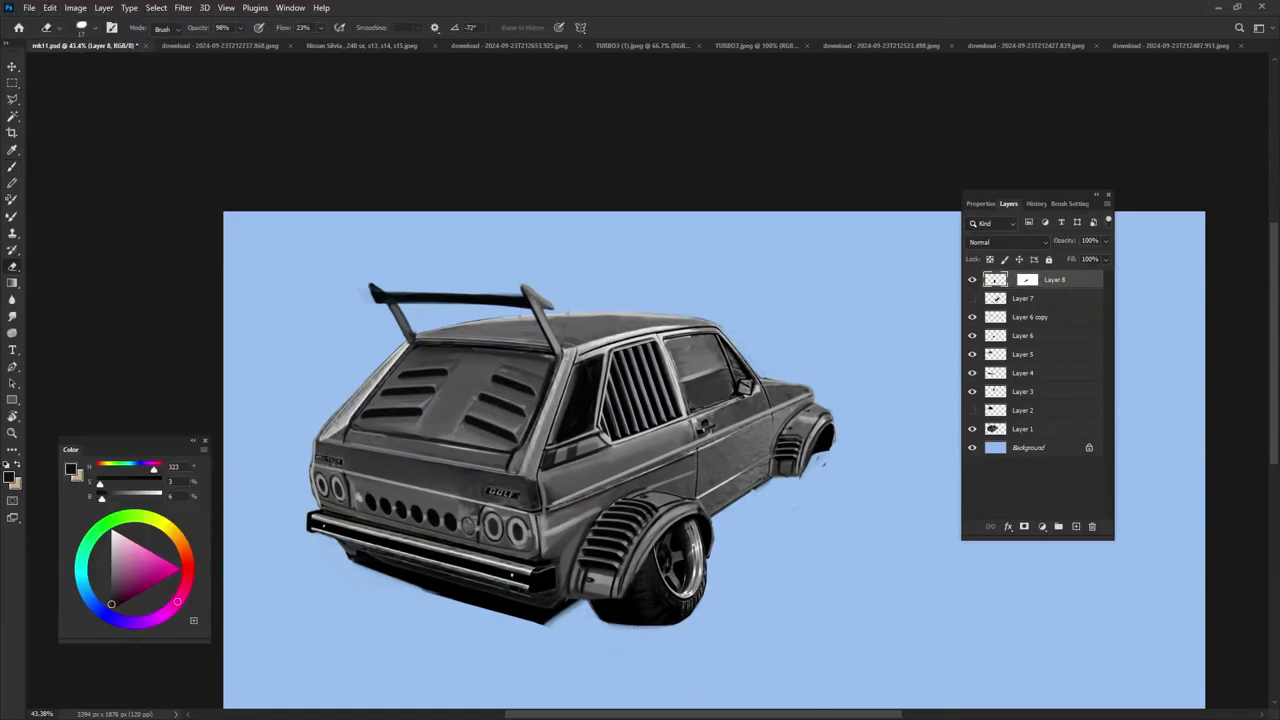
key(ctrl+shift+alt+n)
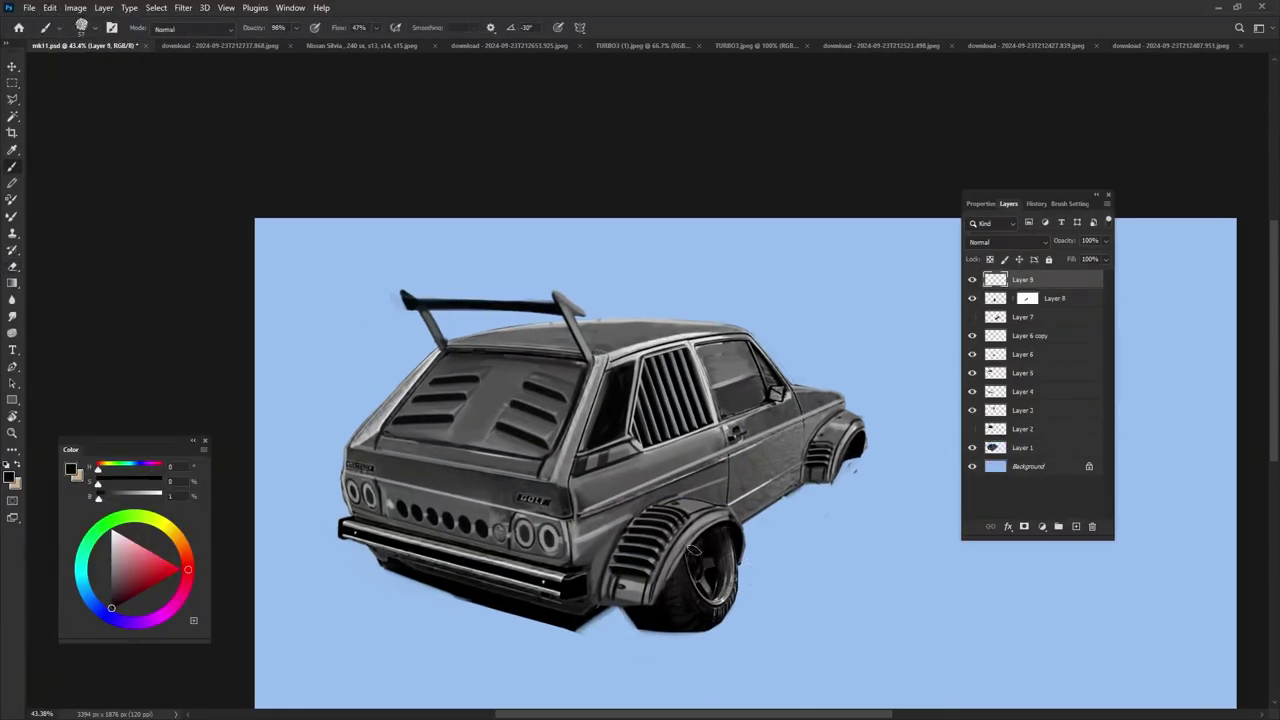
Paint a dark shadow under the rear bumper on Layer 9
drag(719, 560, 731, 578)
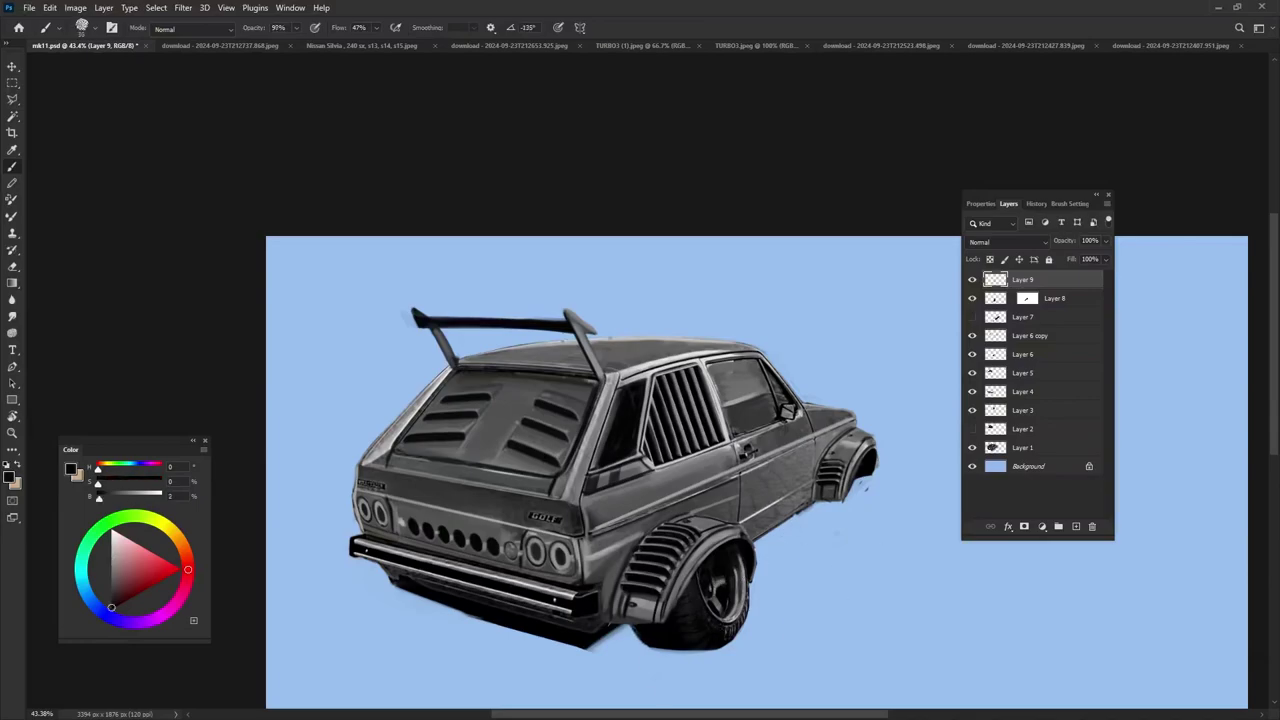
drag(765, 583, 820, 550)
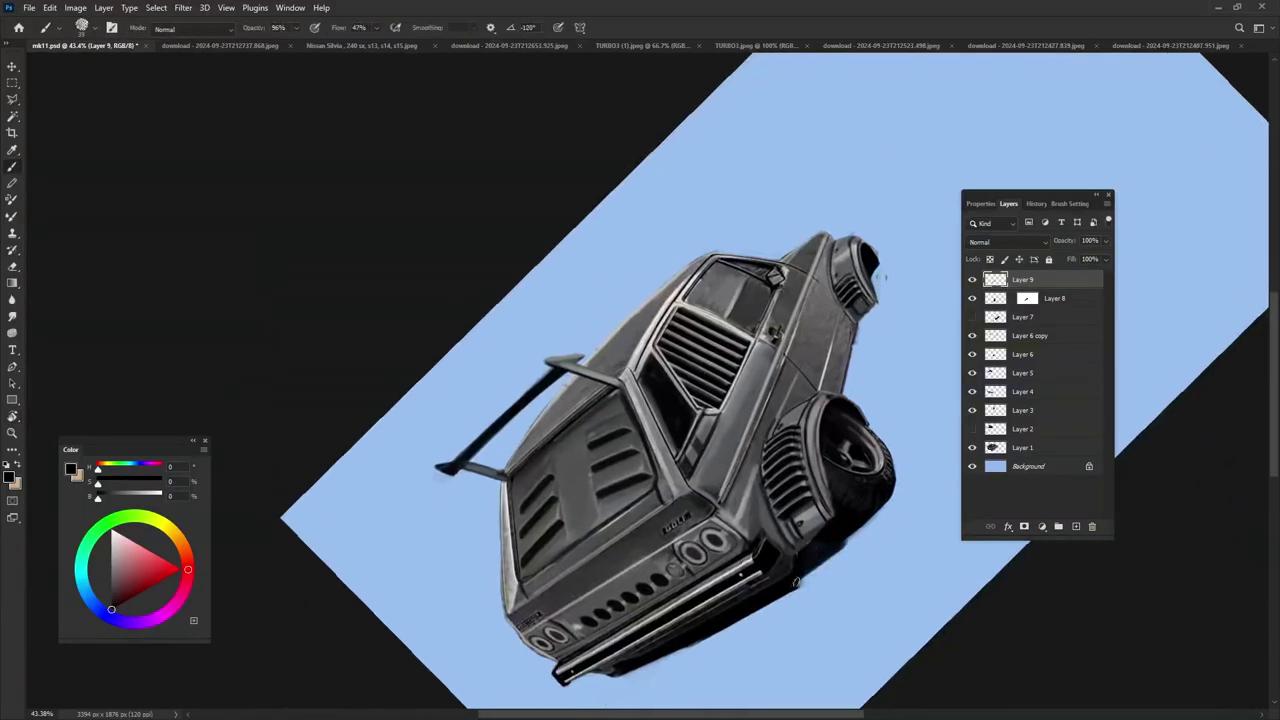
drag(768, 606, 612, 692)
drag(782, 604, 610, 698)
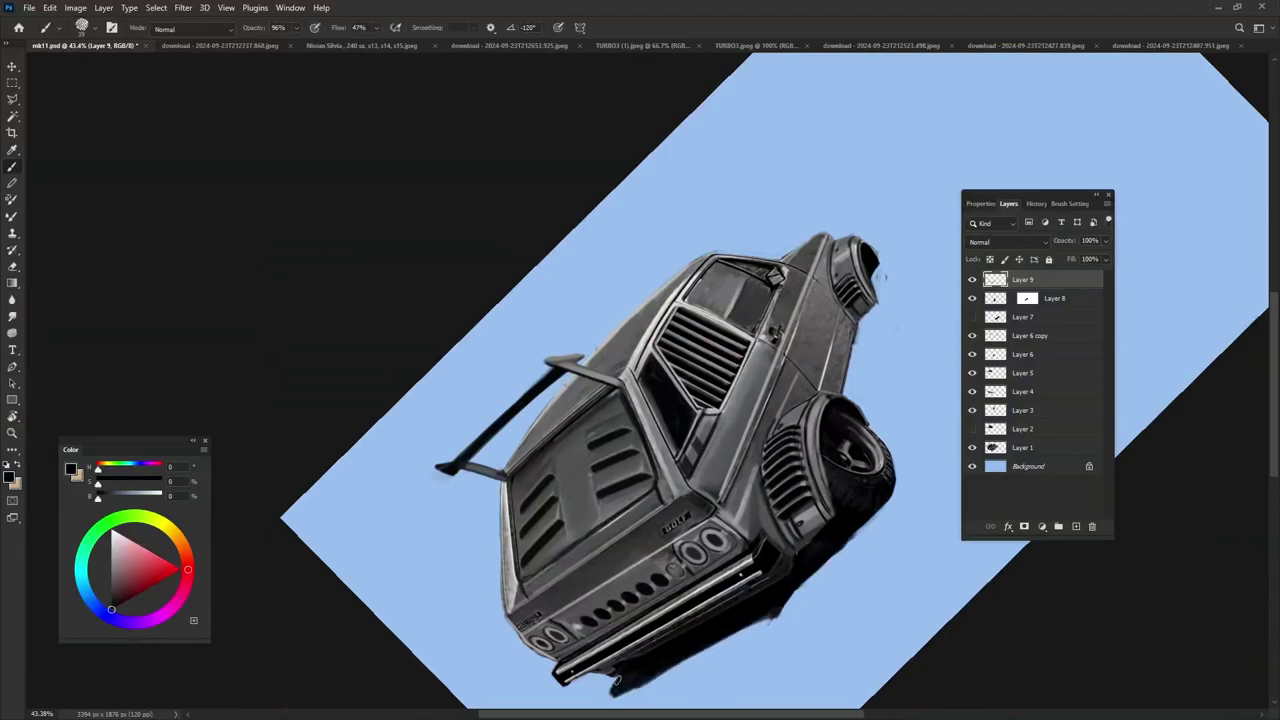
drag(902, 587, 868, 577)
key(Escape)
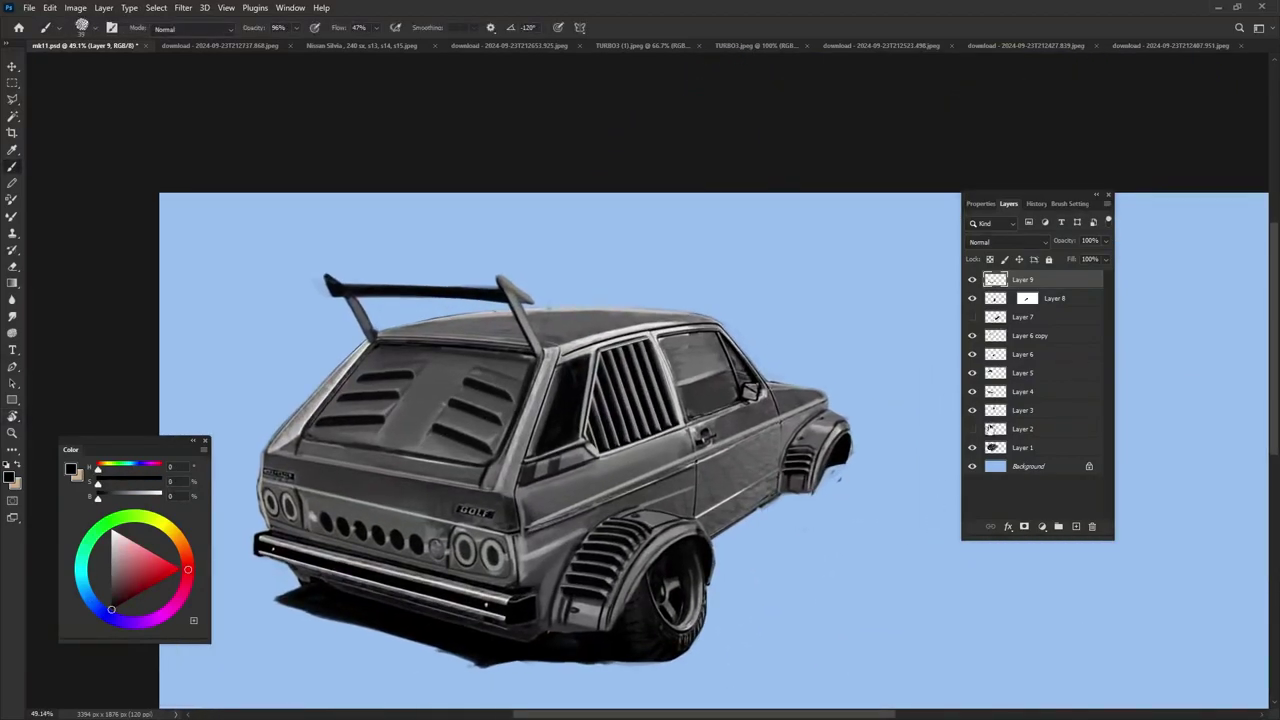
Paint over the fender vent ribs in sampled grey and pick a near-black
alt+click(608, 578)
mouse_move(608, 578)
mouse_down()
mouse_move(590, 540)
mouse_move(577, 571)
mouse_move(640, 525)
mouse_up()
alt+click(590, 560)
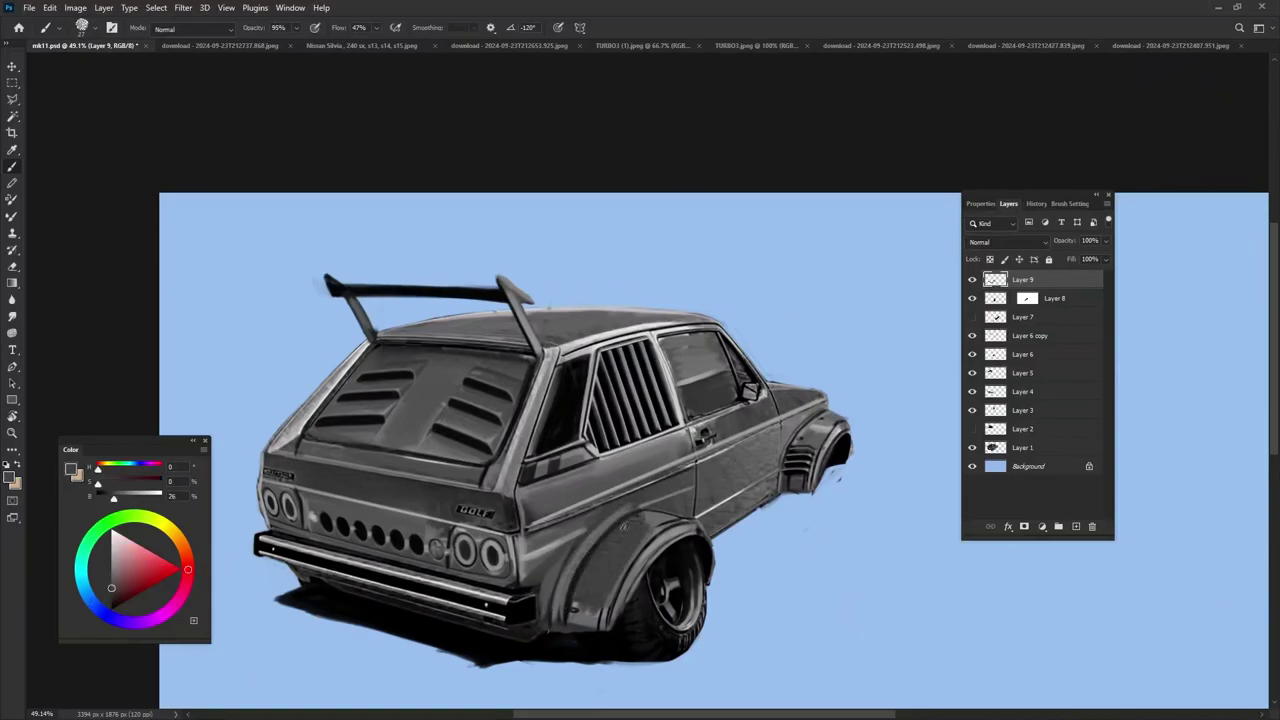
alt+click(657, 528)
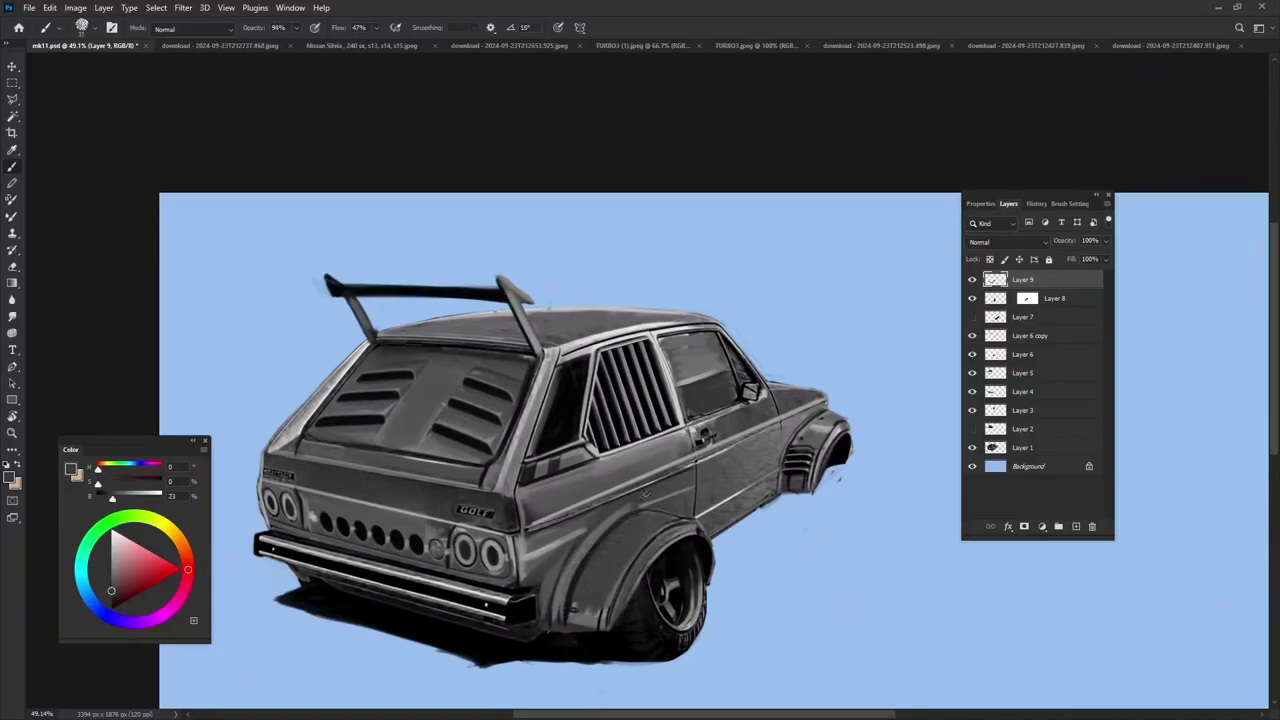
alt+click(575, 578)
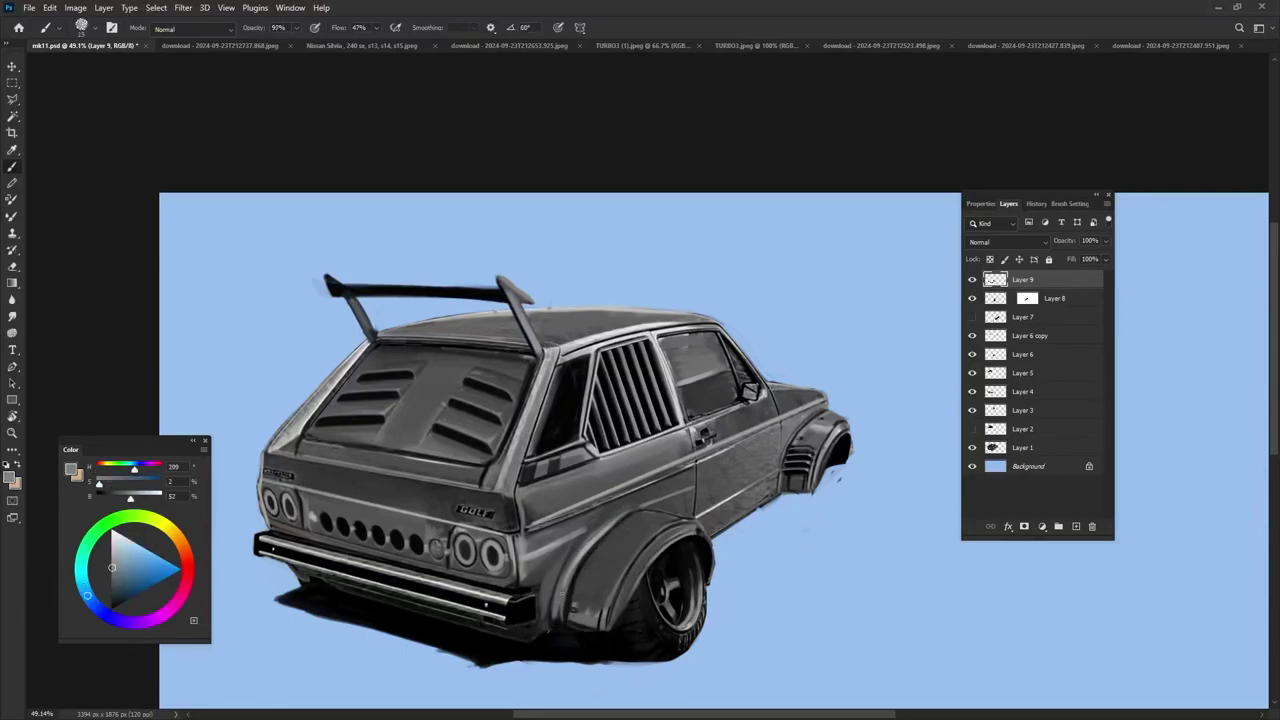
Sample near-black, mid and lighter greys and paint a dark stroke along the rear arch
drag(577, 573, 629, 515)
key(h)
key(h)
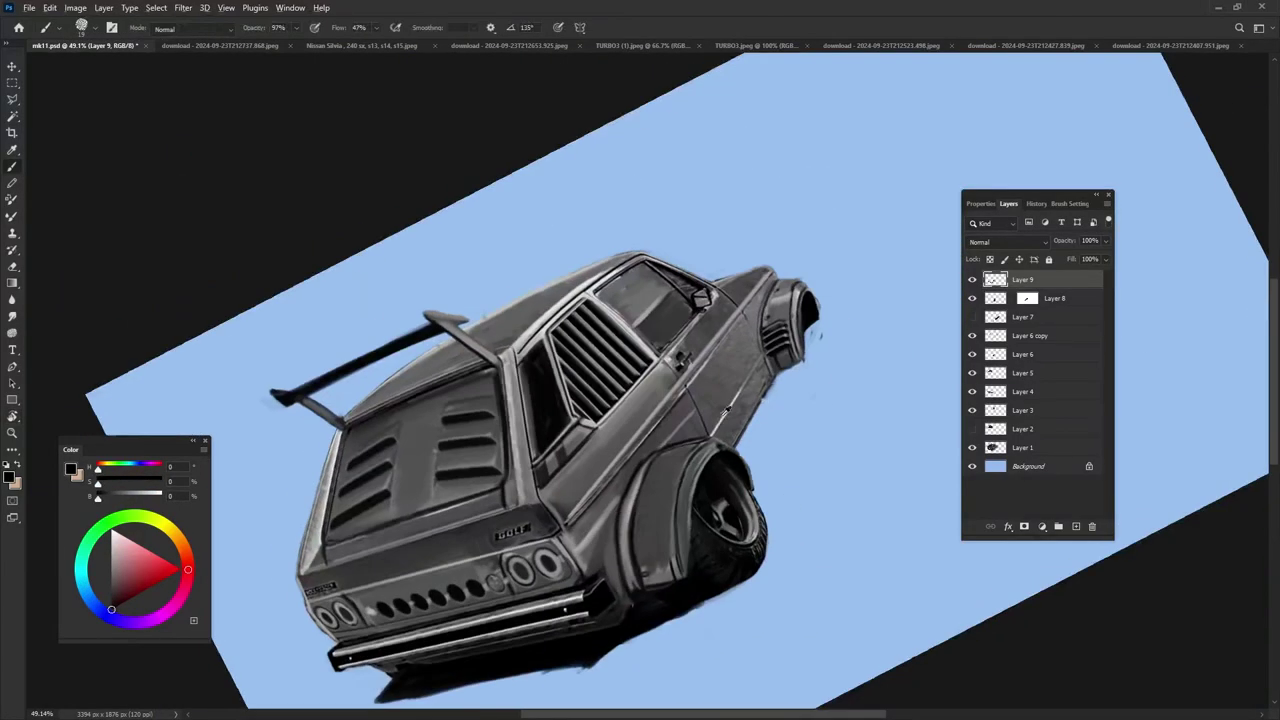
alt+click(643, 521)
alt+click(648, 566)
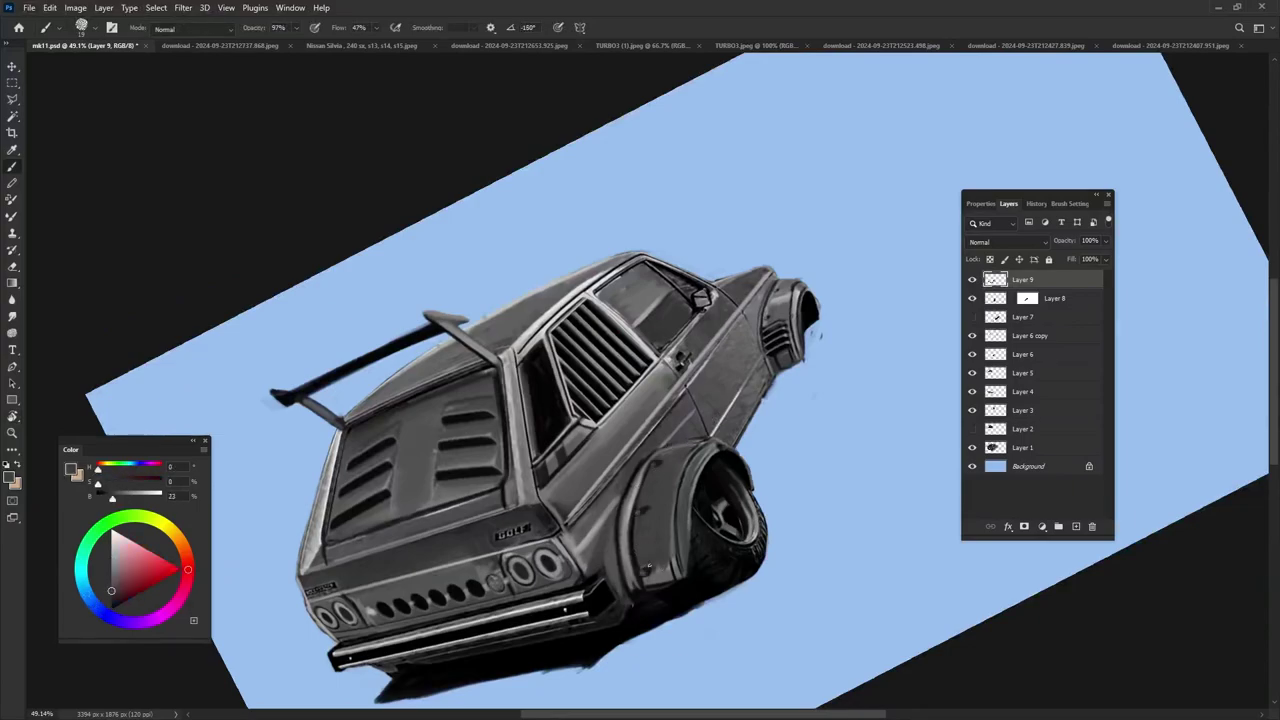
drag(685, 460, 789, 657)
alt+click(510, 515)
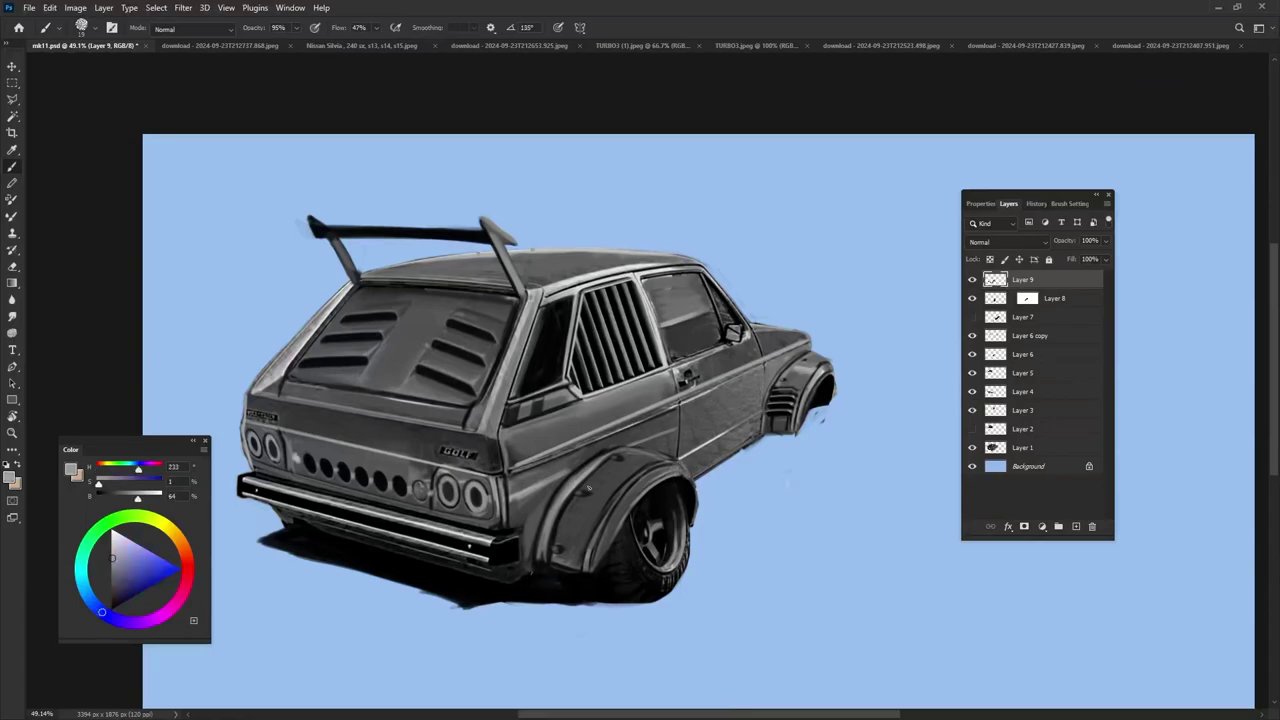
alt+click(590, 480)
drag(578, 476, 545, 562)
Darken the side-window louvres with near-black, then soften them with a lighter dark tone
alt+click(592, 316)
drag(592, 300, 640, 365)
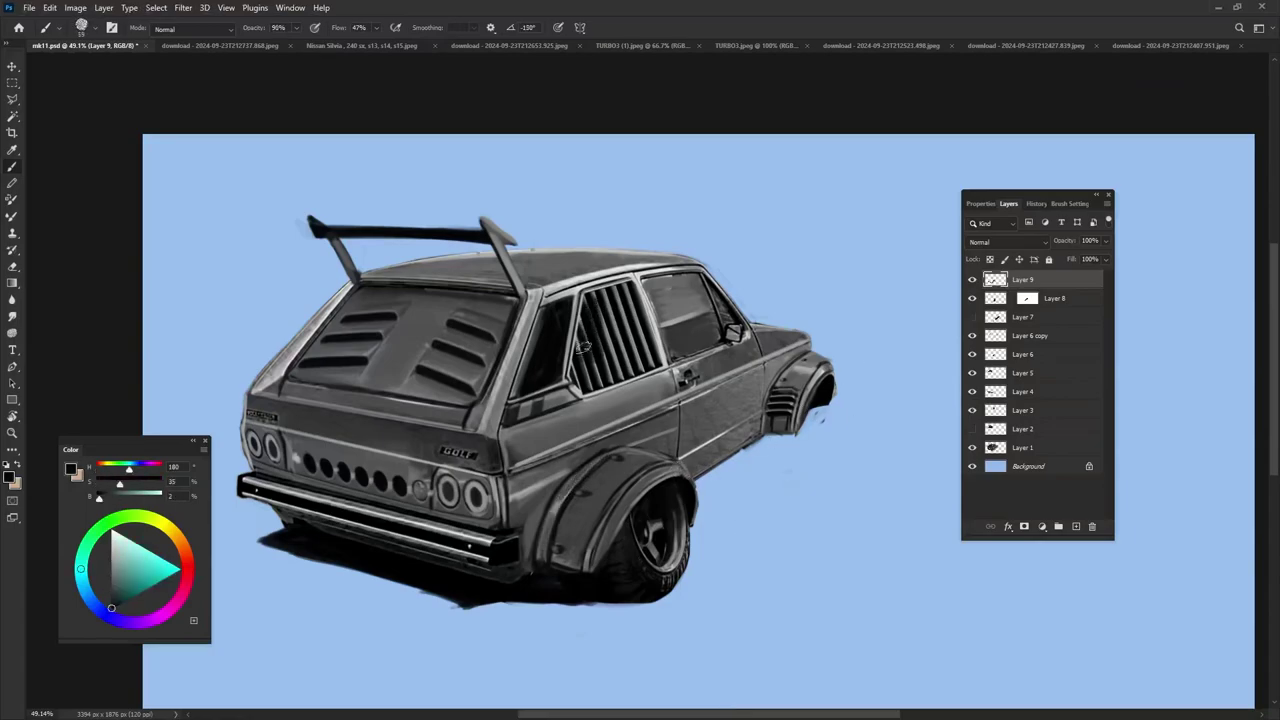
alt+click(620, 288)
drag(590, 300, 660, 345)
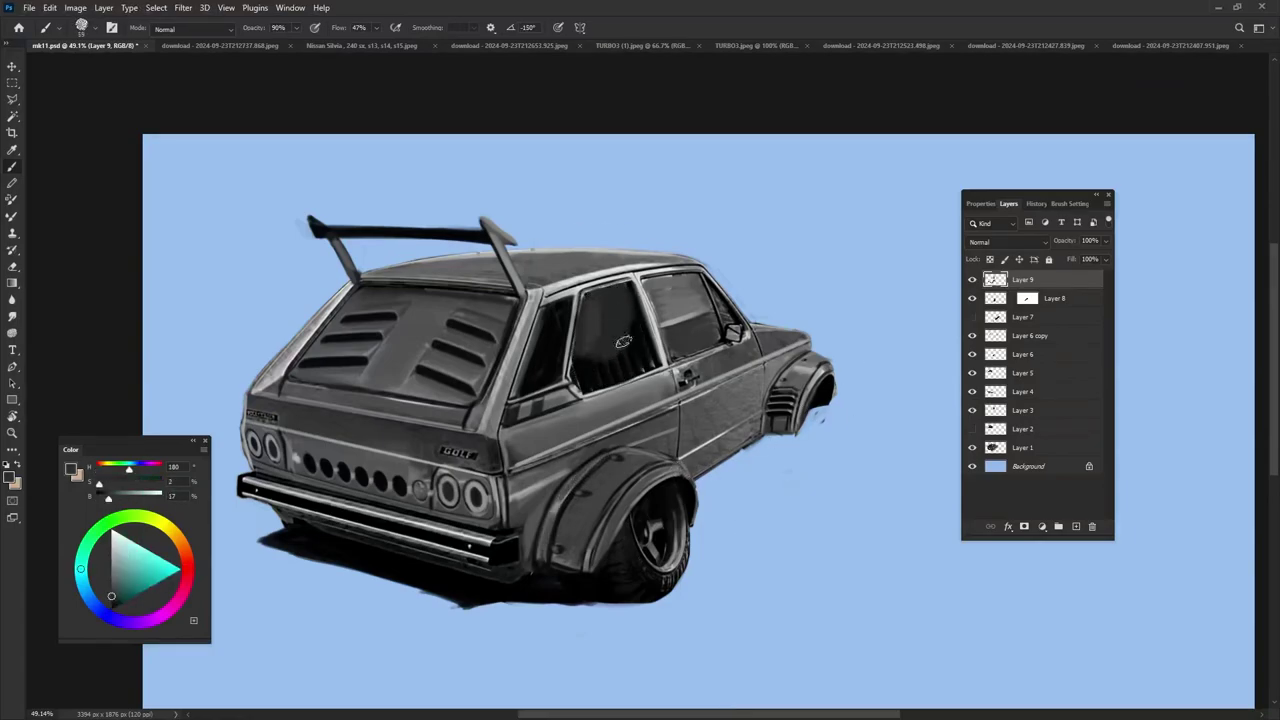
alt+click(632, 348)
Drop brush opacity to 50% and sample body greys, near-black and the light-blue background
key(5)
alt+click(623, 345)
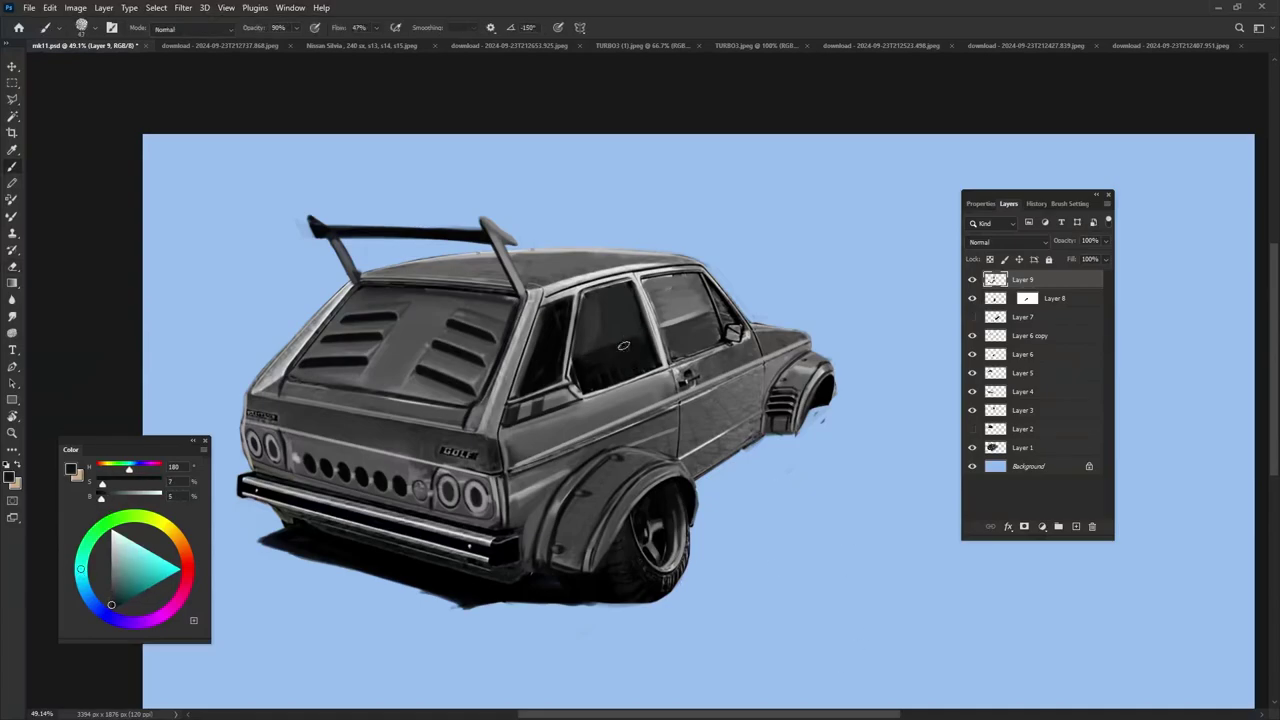
alt+click(482, 458)
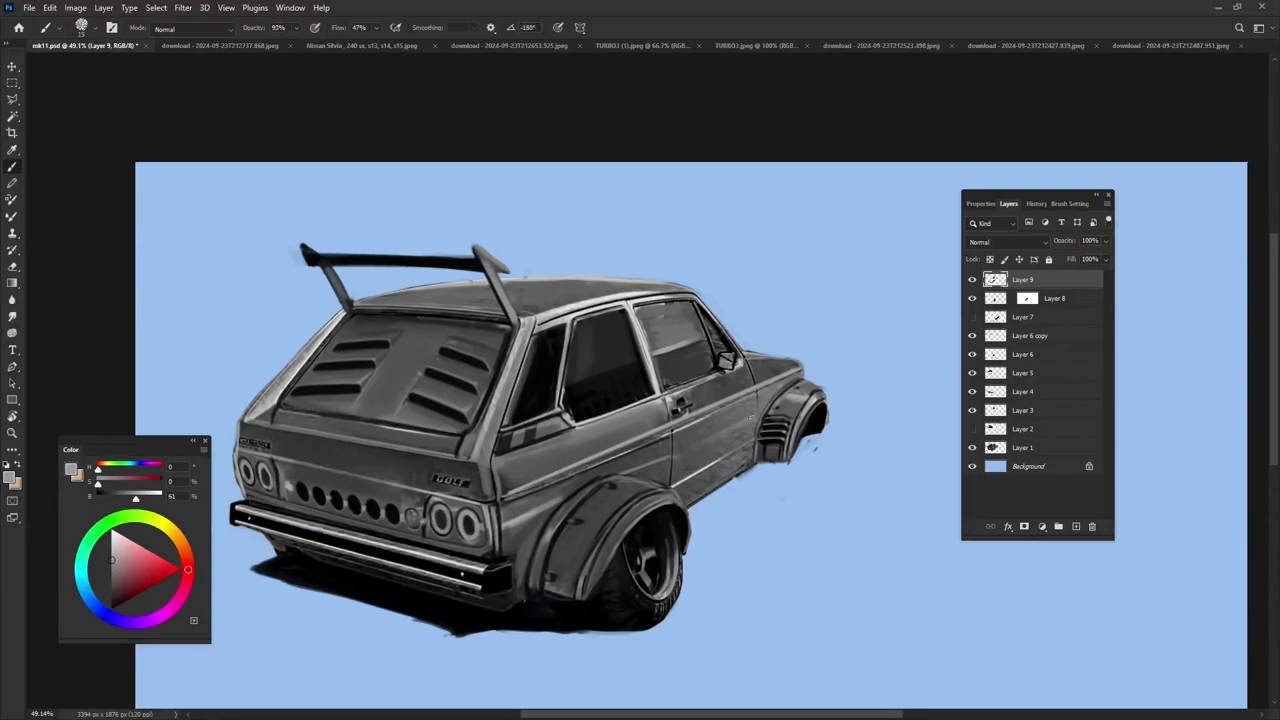
alt+click(710, 450)
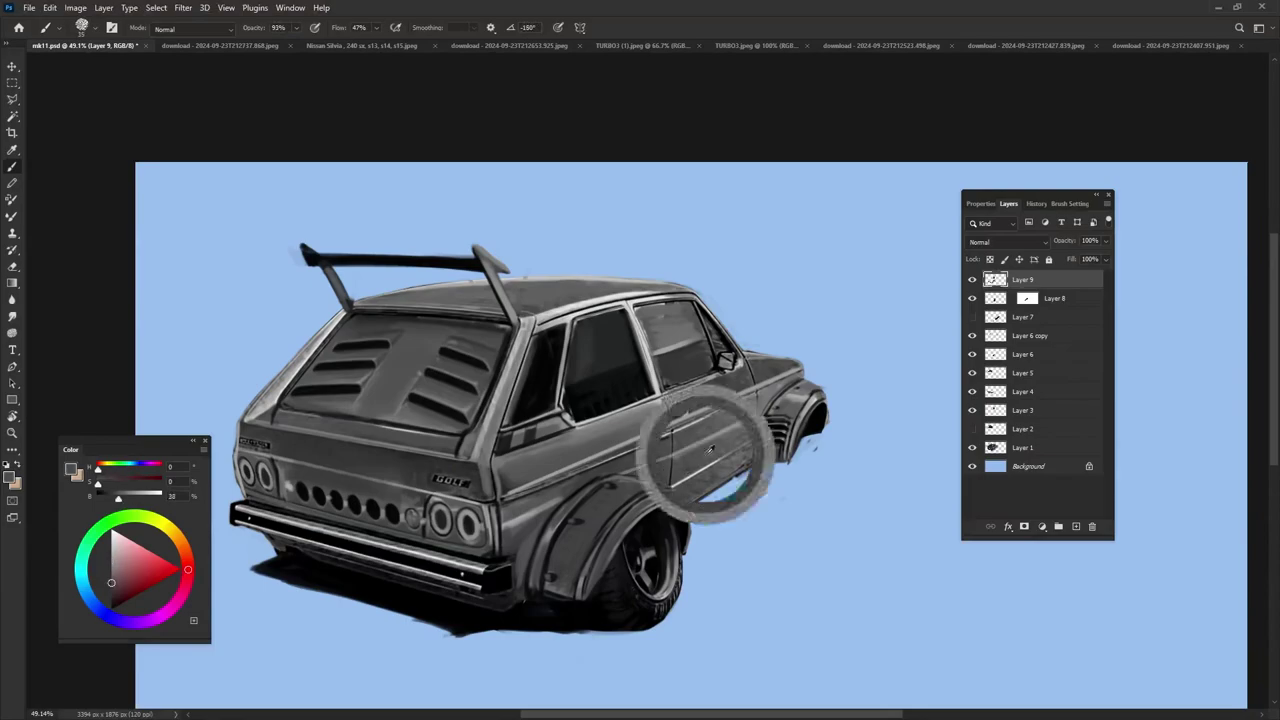
alt+click(600, 537)
alt+click(607, 528)
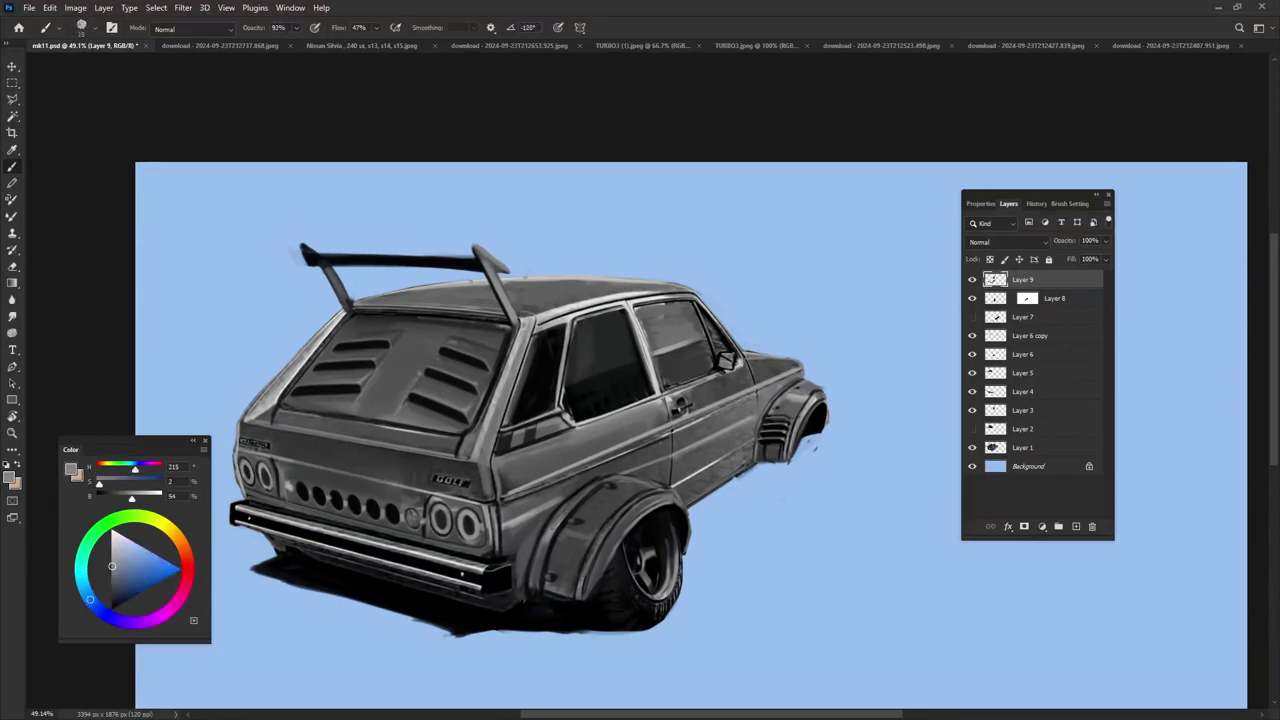
alt+click(603, 565)
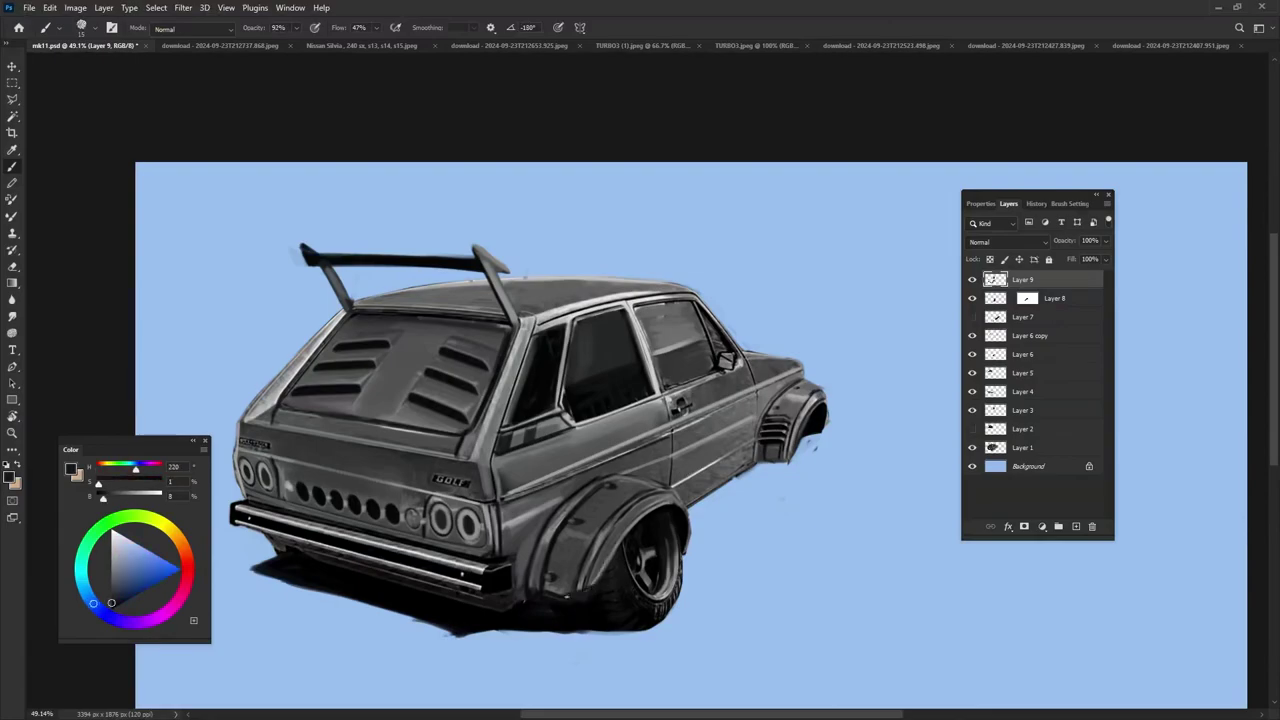
alt+click(791, 452)
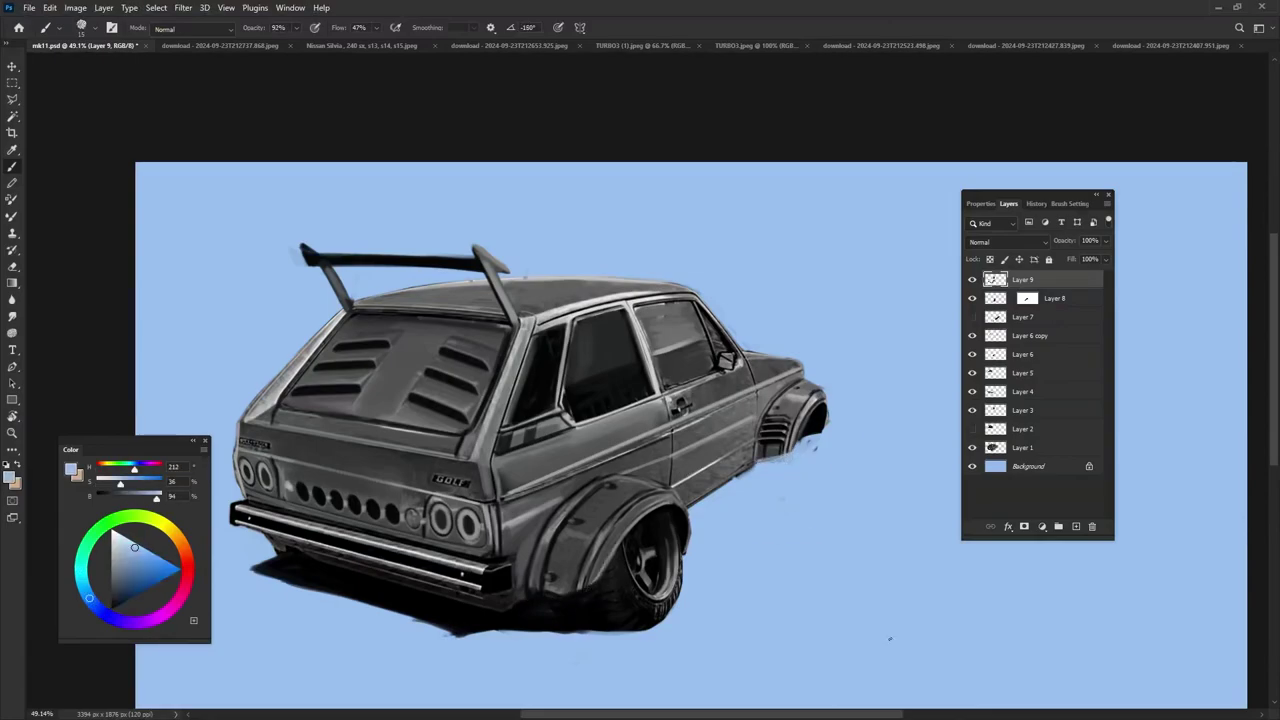
alt+click(727, 352)
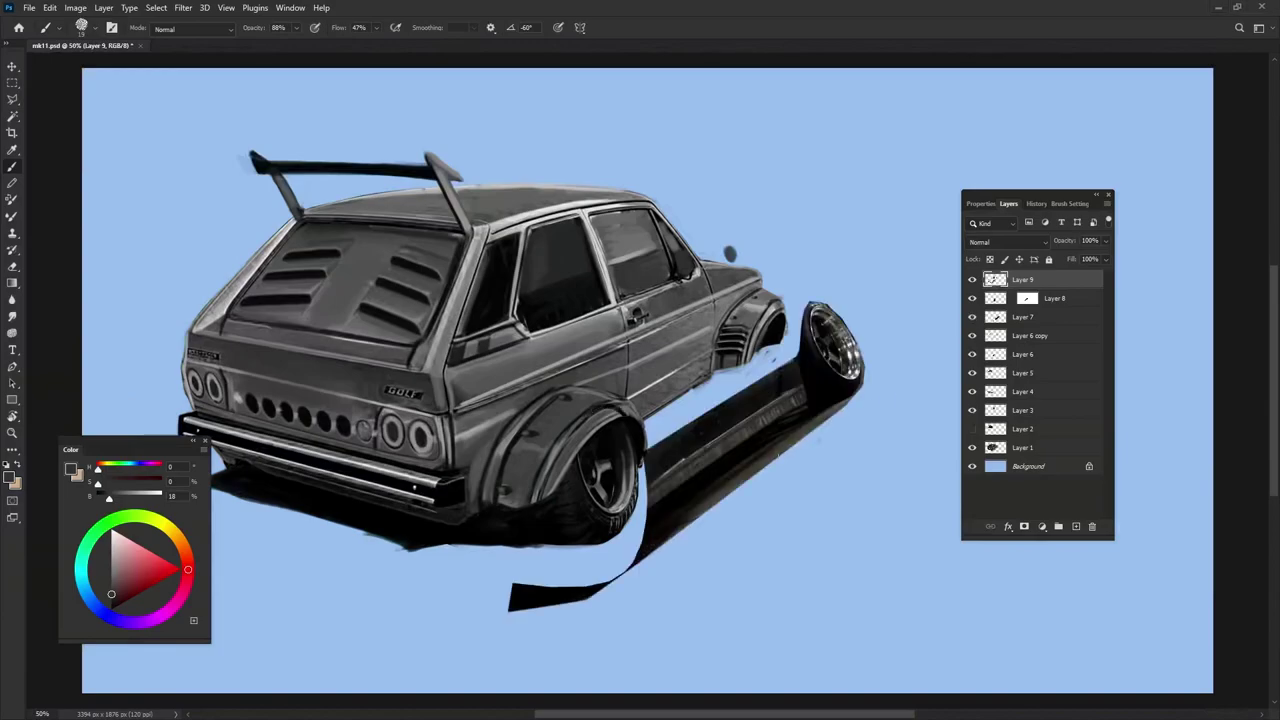
Copy the lassoed wheel to Layer 10 and move and skew it into the front arch
key(l)
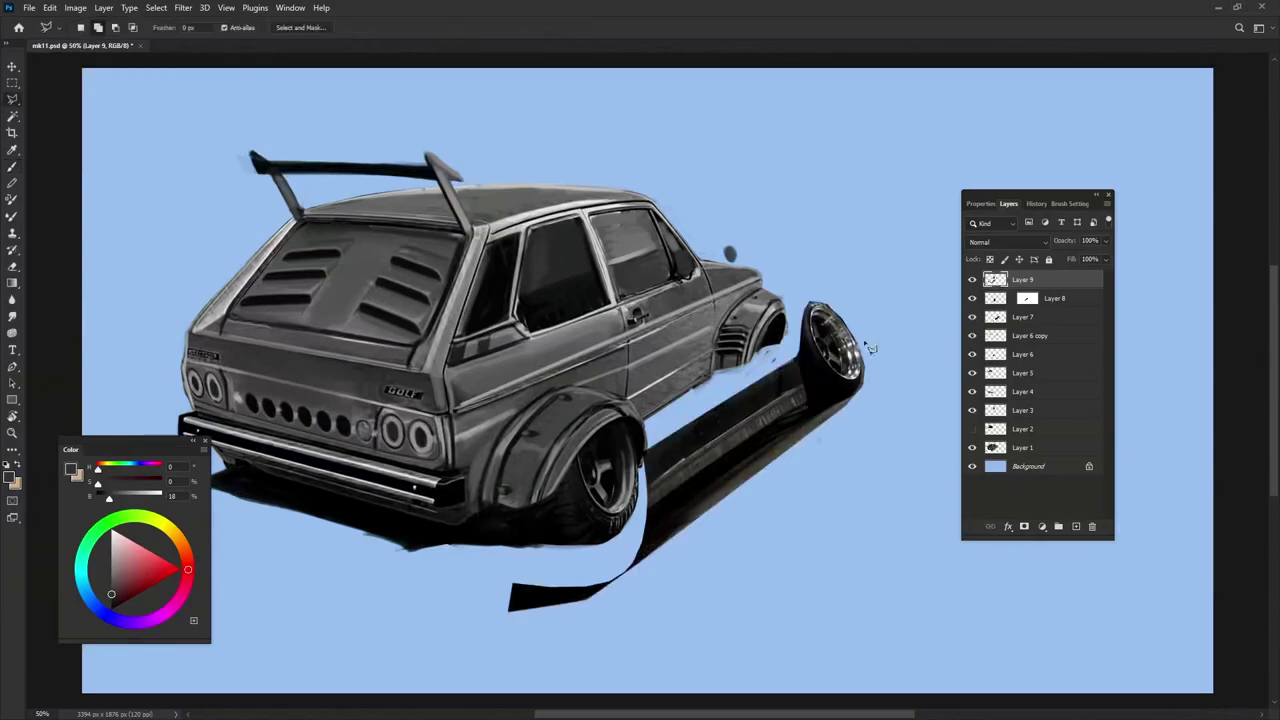
key(ctrl+j)
key(Return)
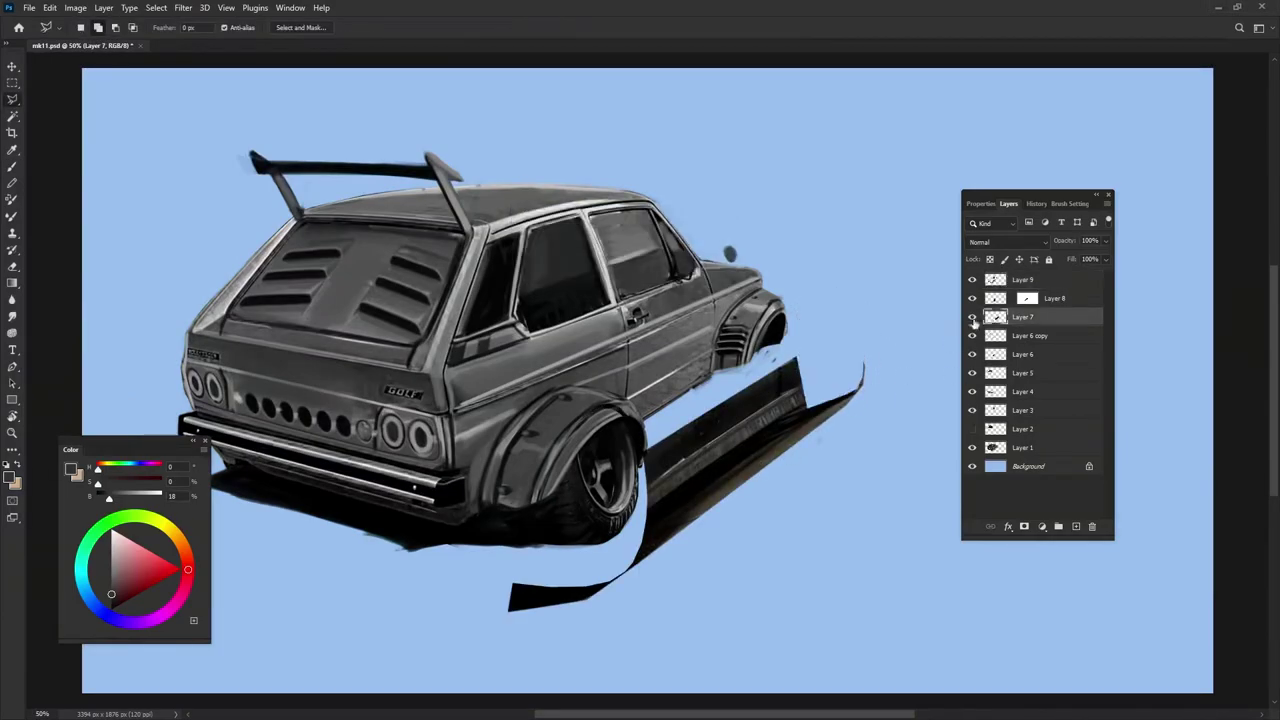
key(ctrl+j)
drag(835, 350, 780, 375)
drag(813, 426, 800, 400)
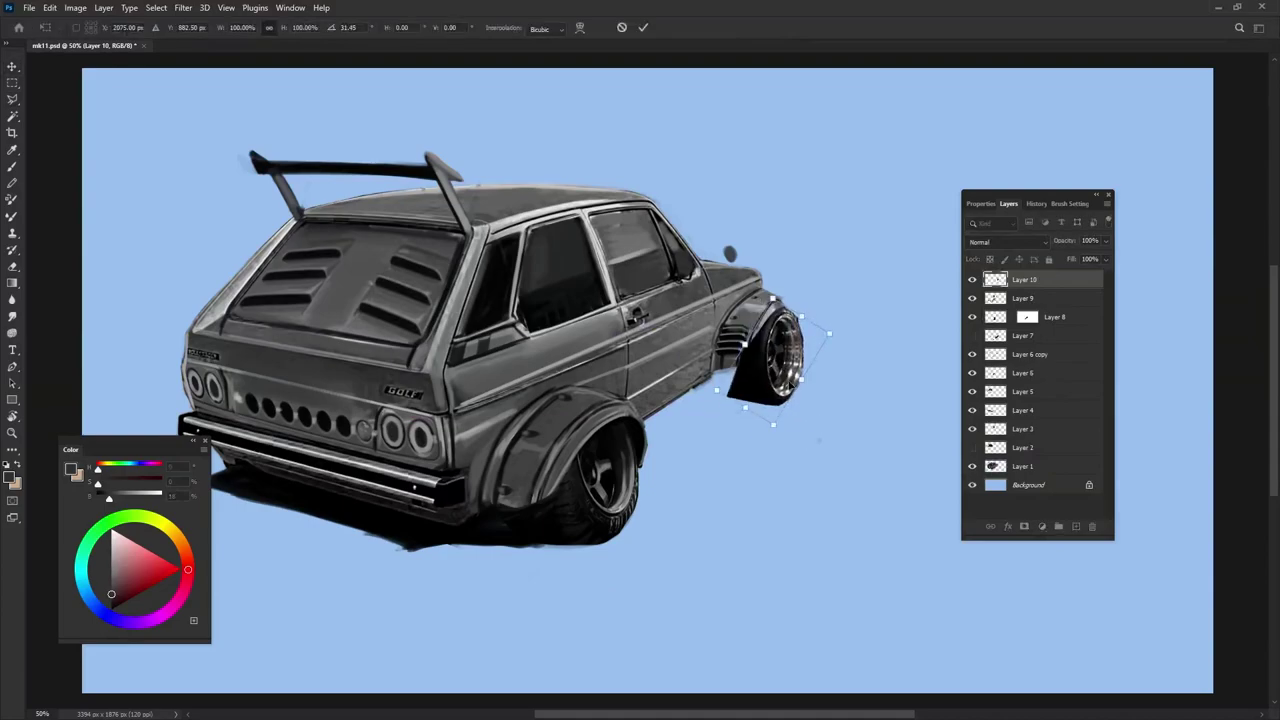
Mask Layer 10 and paint black to hide the wheel's edges at the arch
scroll(830, 326, up, 5)
key(e)
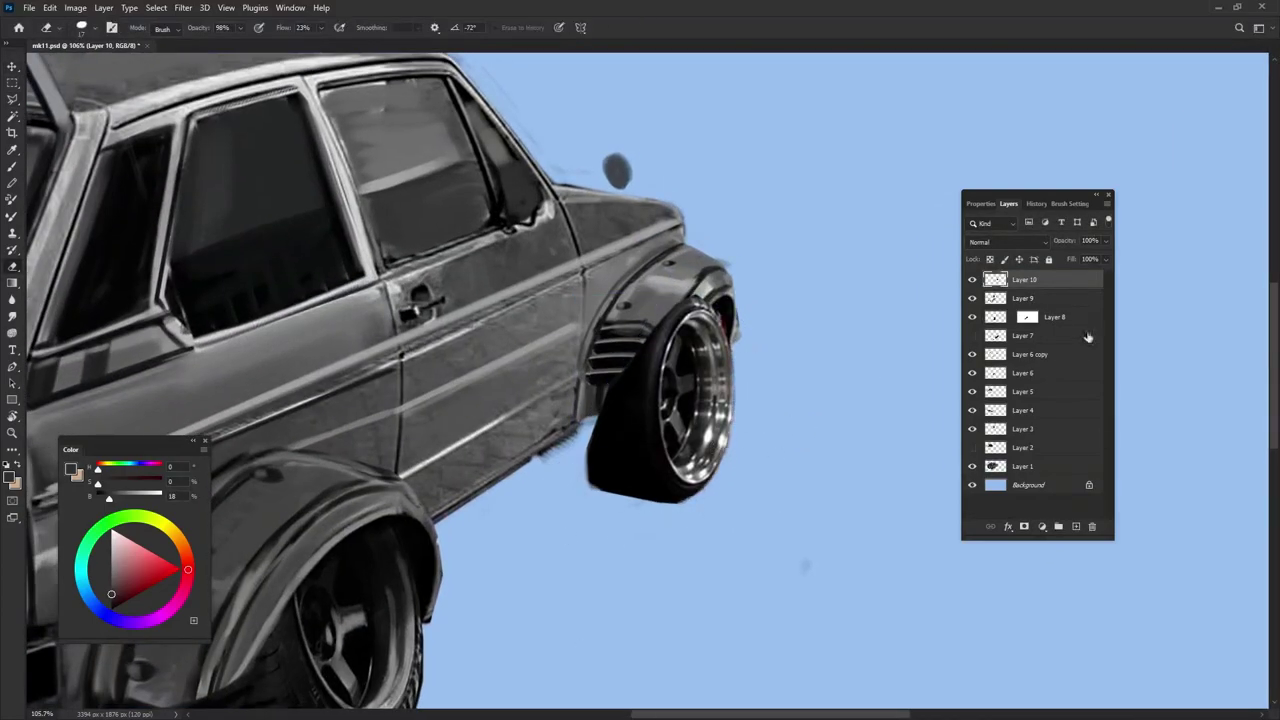
click(1024, 526)
key(b)
mouse_move(700, 295)
mouse_down()
mouse_move(640, 360)
mouse_move(645, 390)
mouse_move(605, 410)
mouse_up()
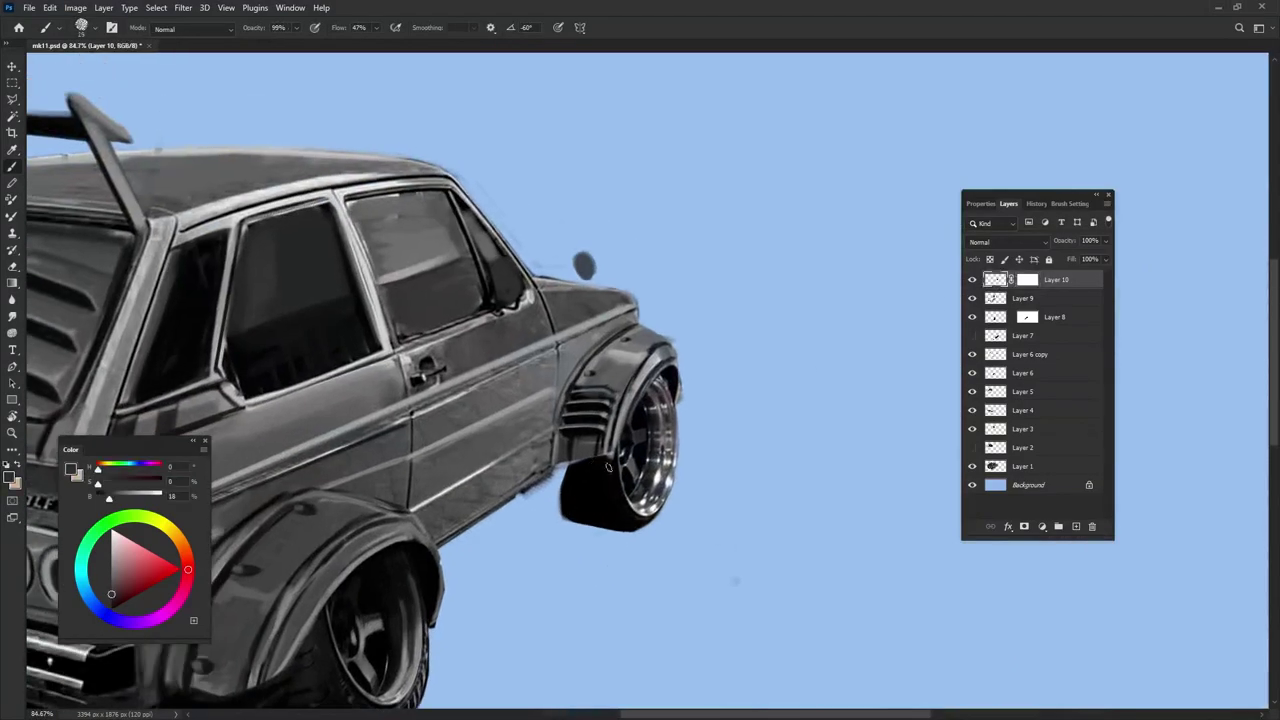
Brush a dark black shadow under the car between the wheels
click(1027, 280)
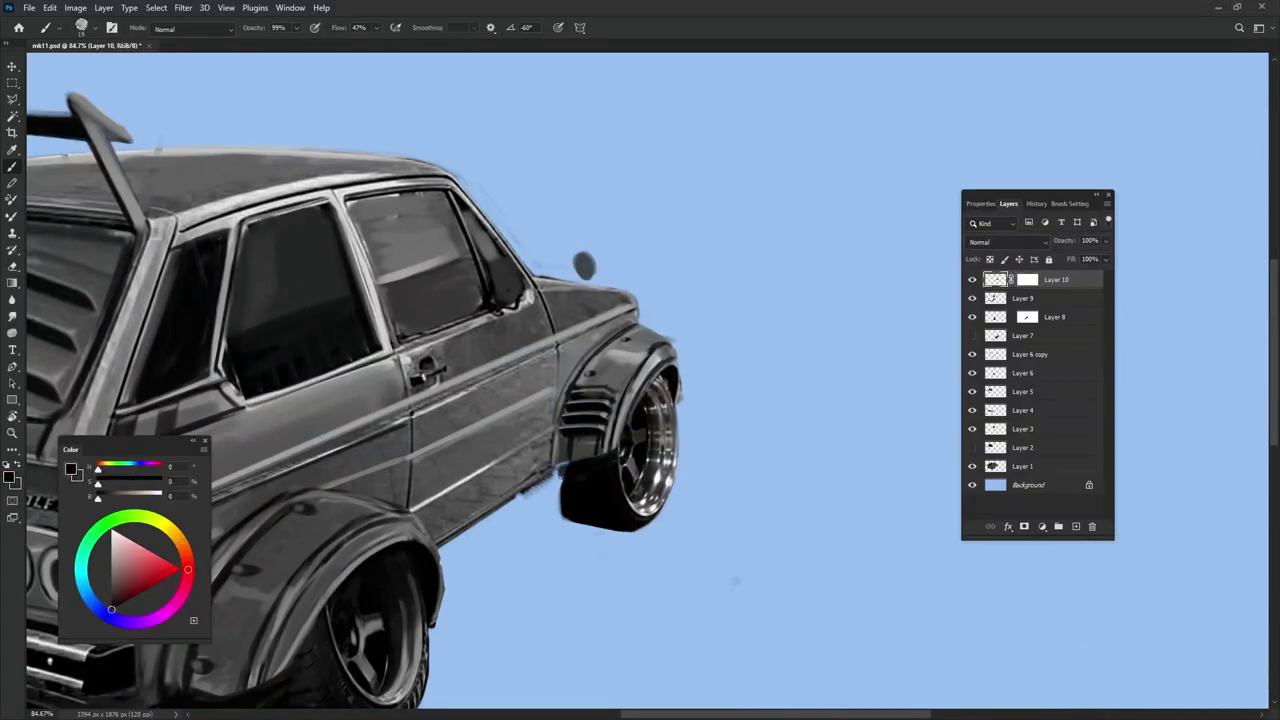
mouse_move(572, 560)
mouse_down()
mouse_move(655, 535)
mouse_move(697, 469)
mouse_up()
drag(764, 440, 588, 500)
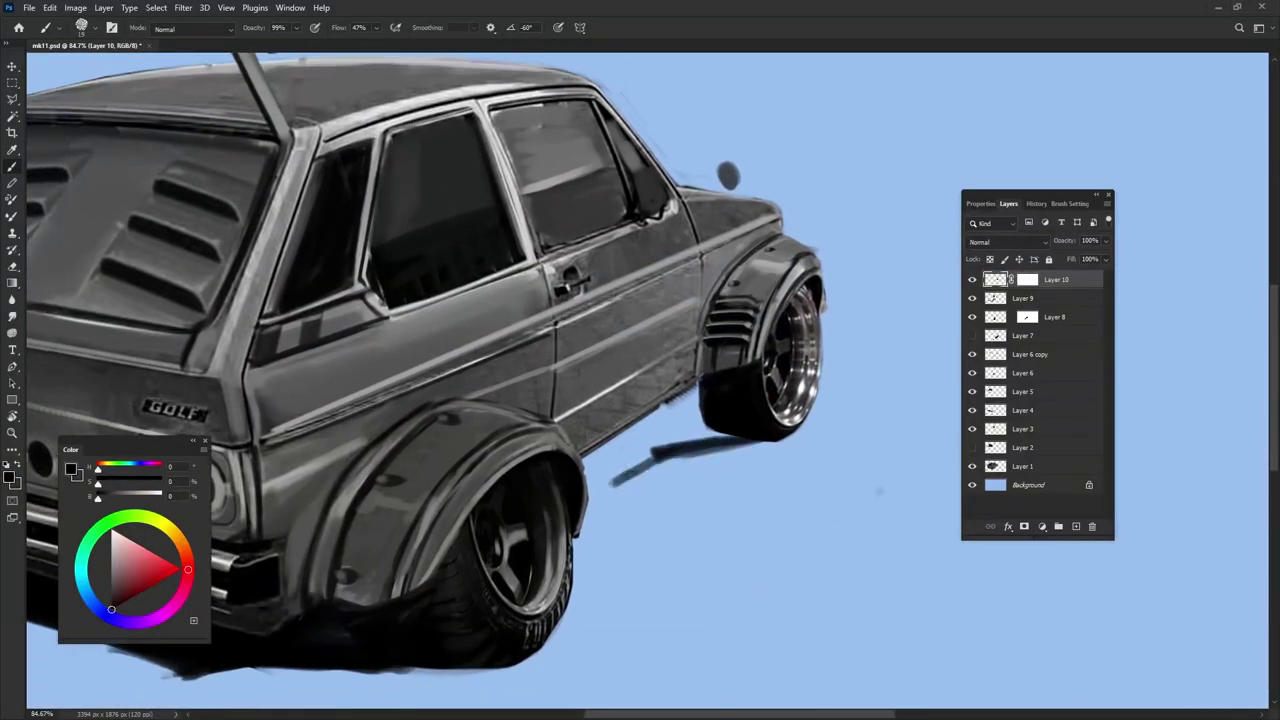
mouse_move(701, 397)
mouse_down()
mouse_move(592, 462)
mouse_move(600, 480)
mouse_up()
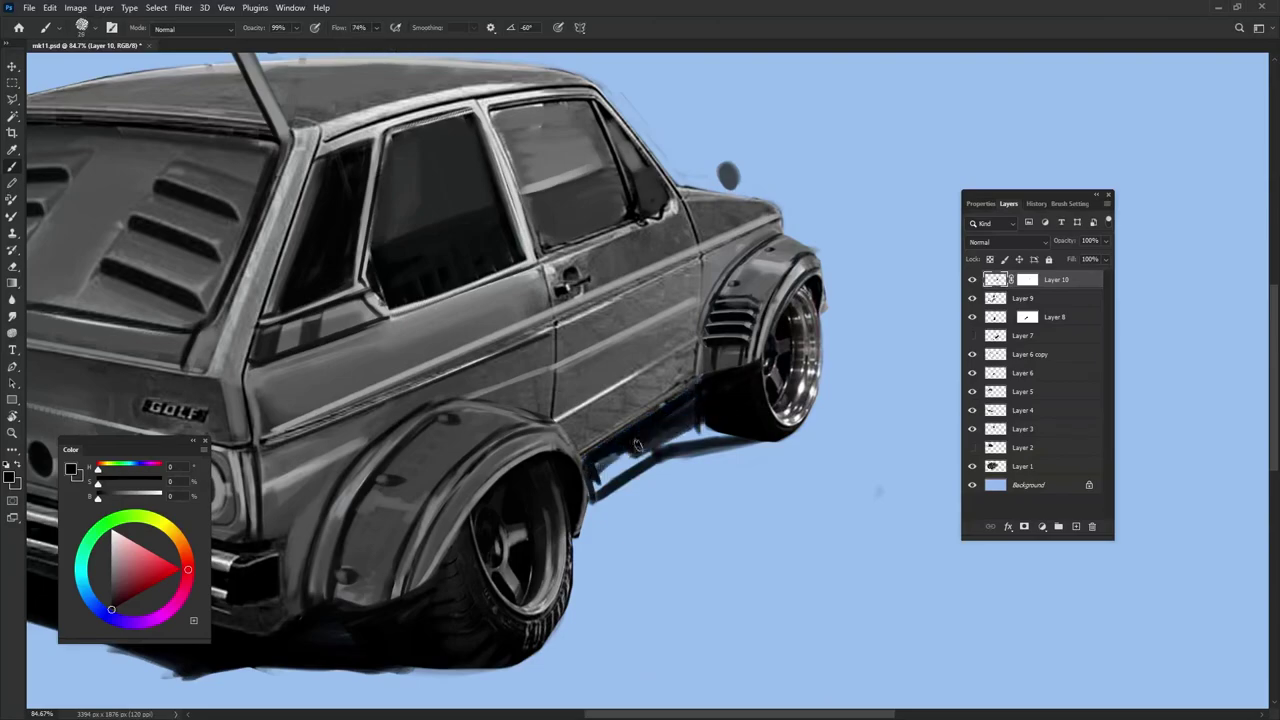
drag(740, 440, 650, 390)
drag(650, 455, 614, 479)
scroll(724, 446, down, 5)
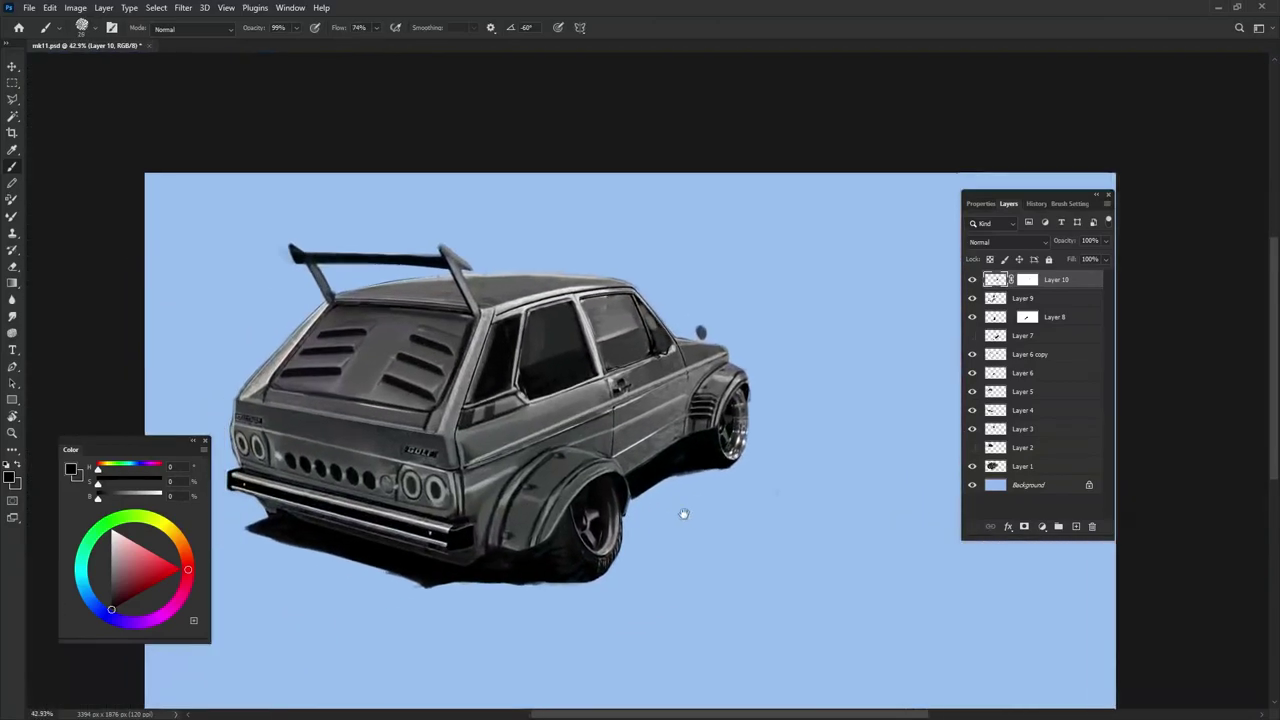
scroll(680, 514, up, 4)
Sample dark and mid greys from the car's side and add an empty Layer 11
alt+click(640, 500)
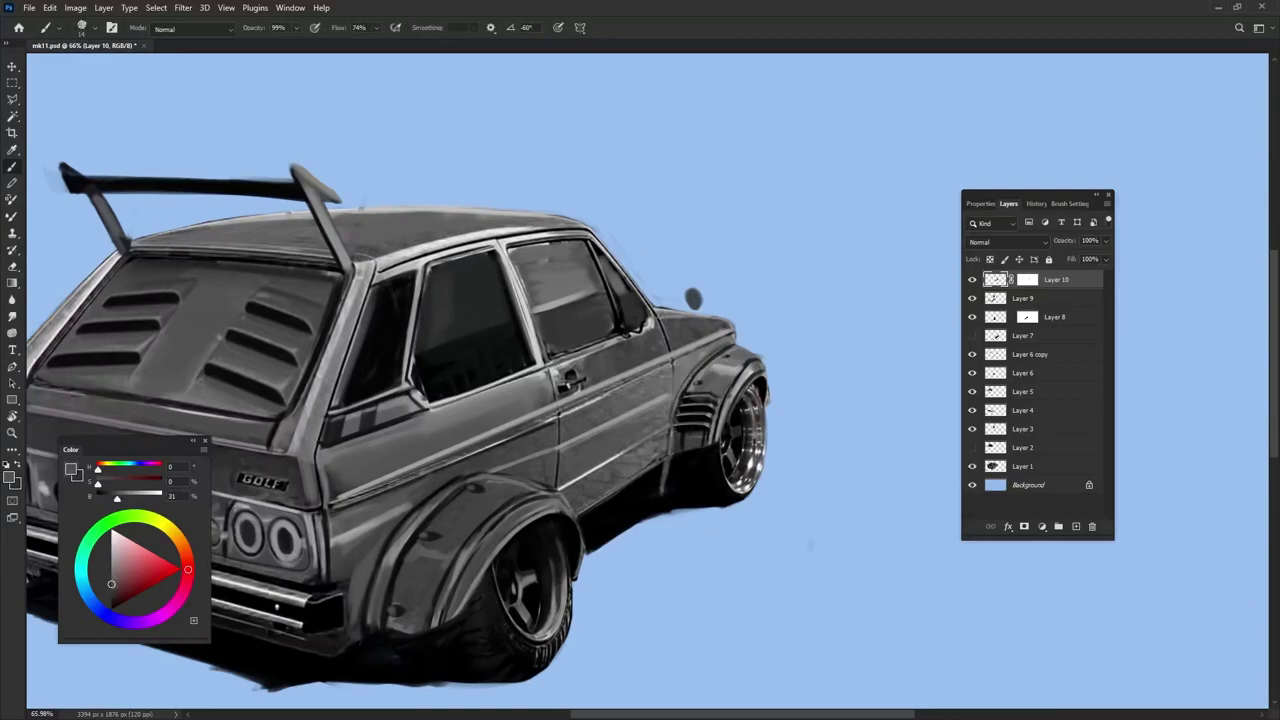
alt+click(629, 457)
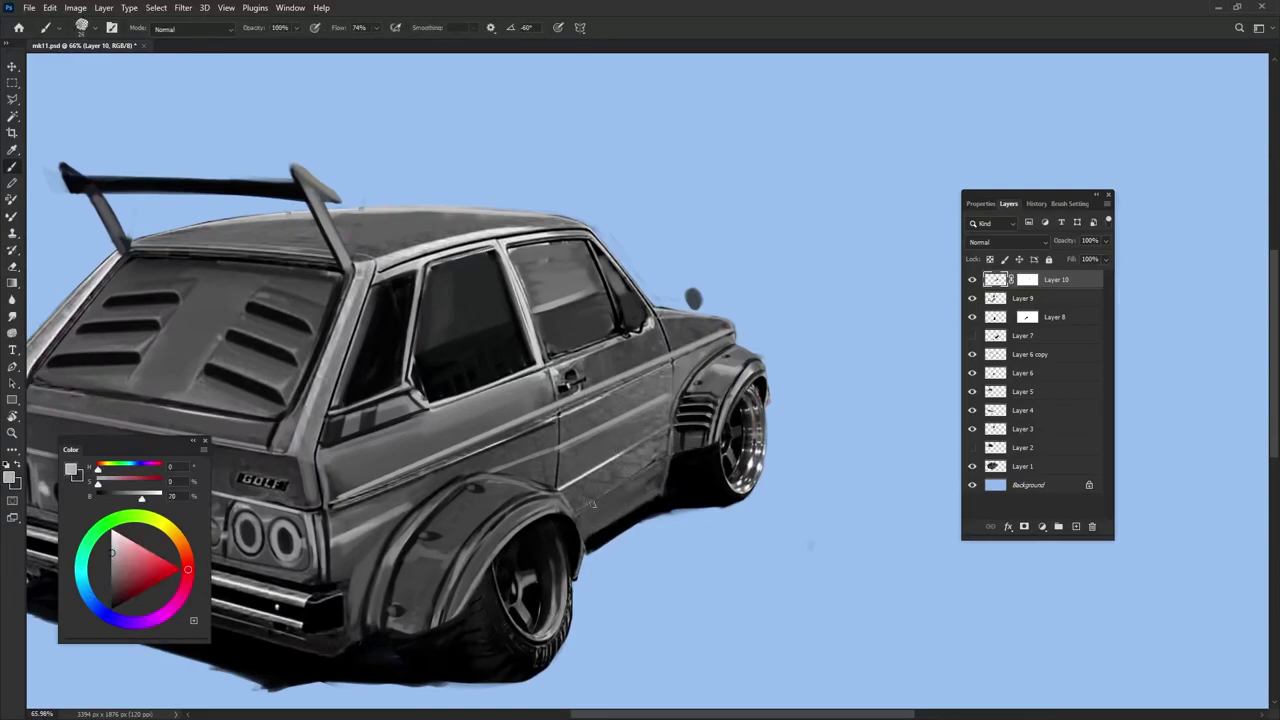
alt+click(673, 446)
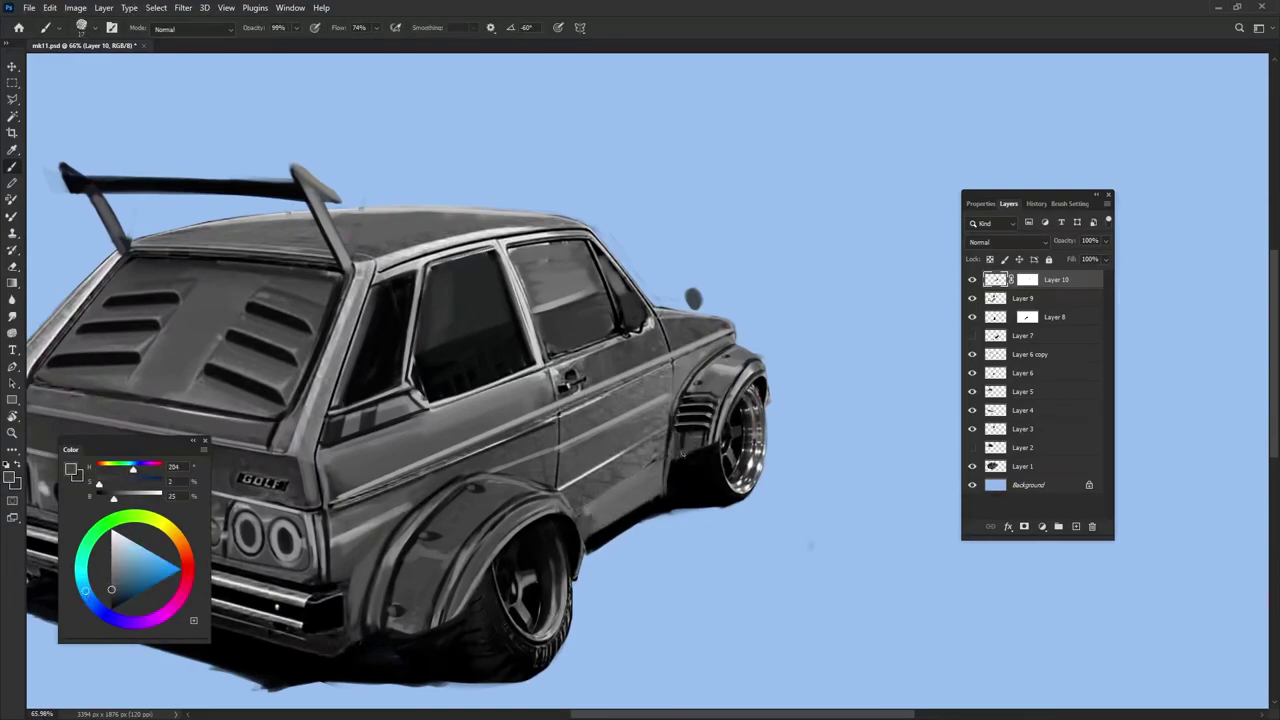
click(1076, 526)
alt+click(675, 448)
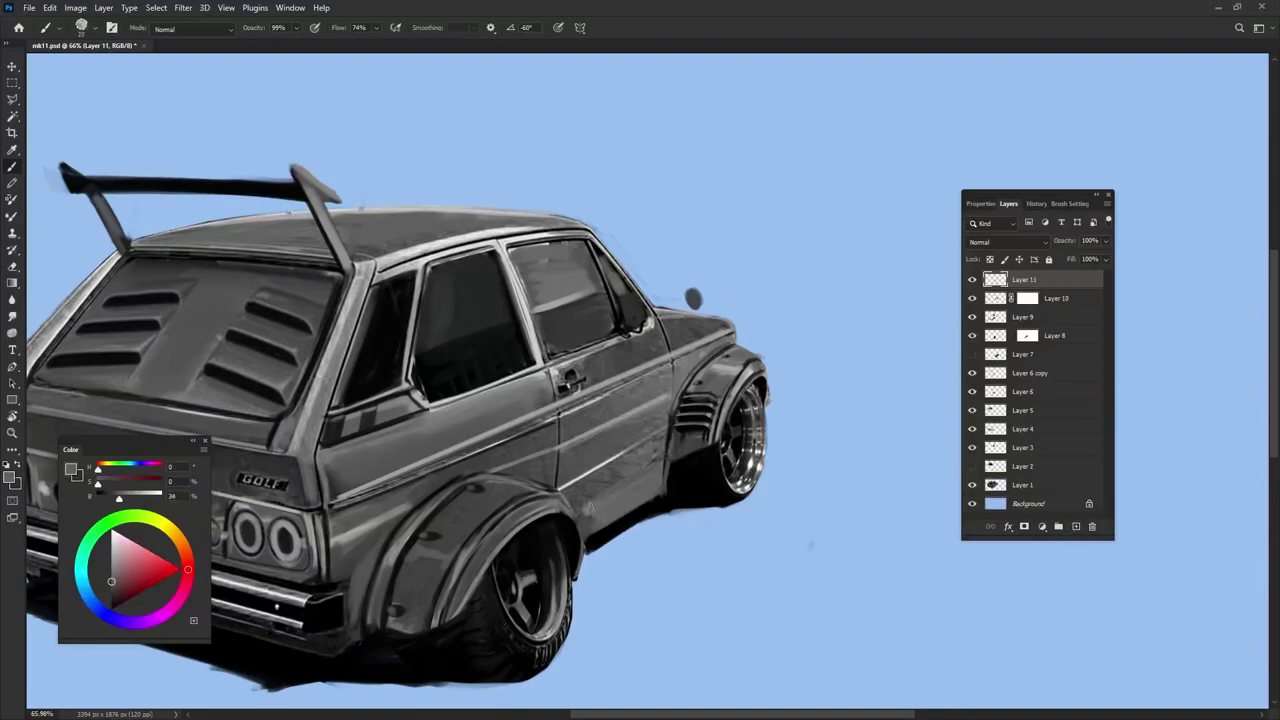
Sample light grey, near-black and mid grey tones around the rear wheel and fender
alt+click(630, 470)
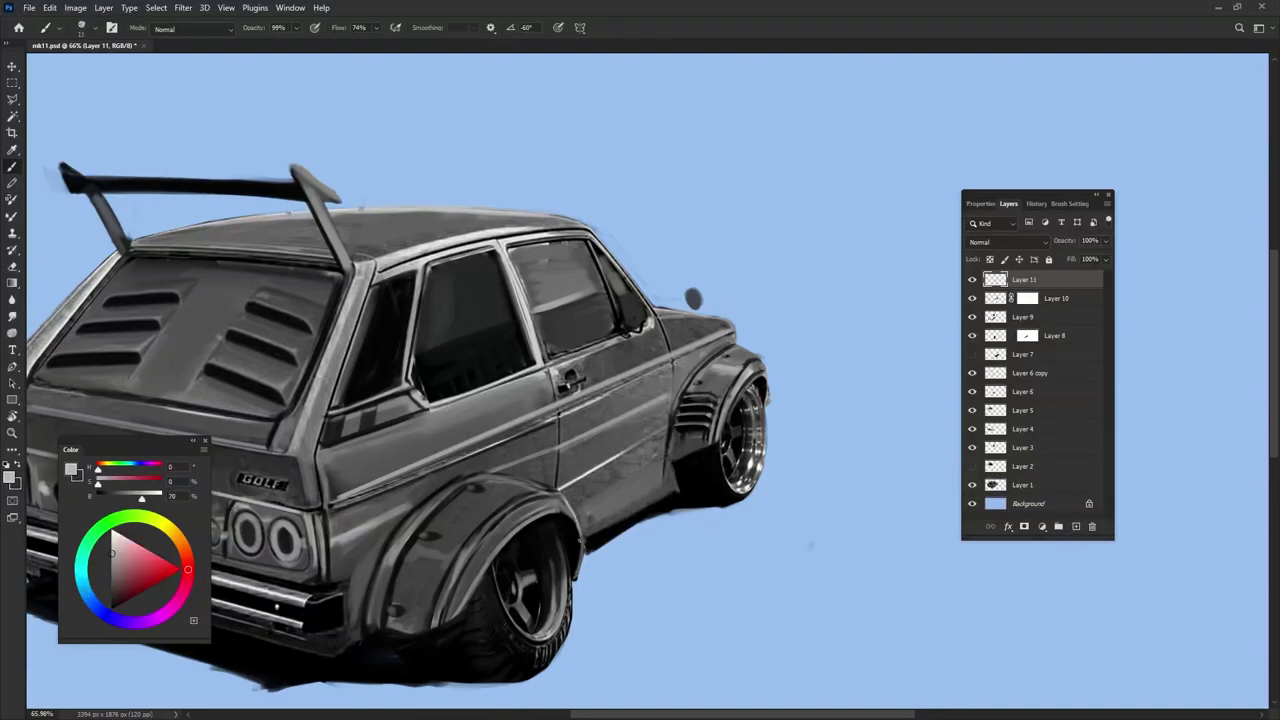
drag(673, 469, 716, 465)
key(d)
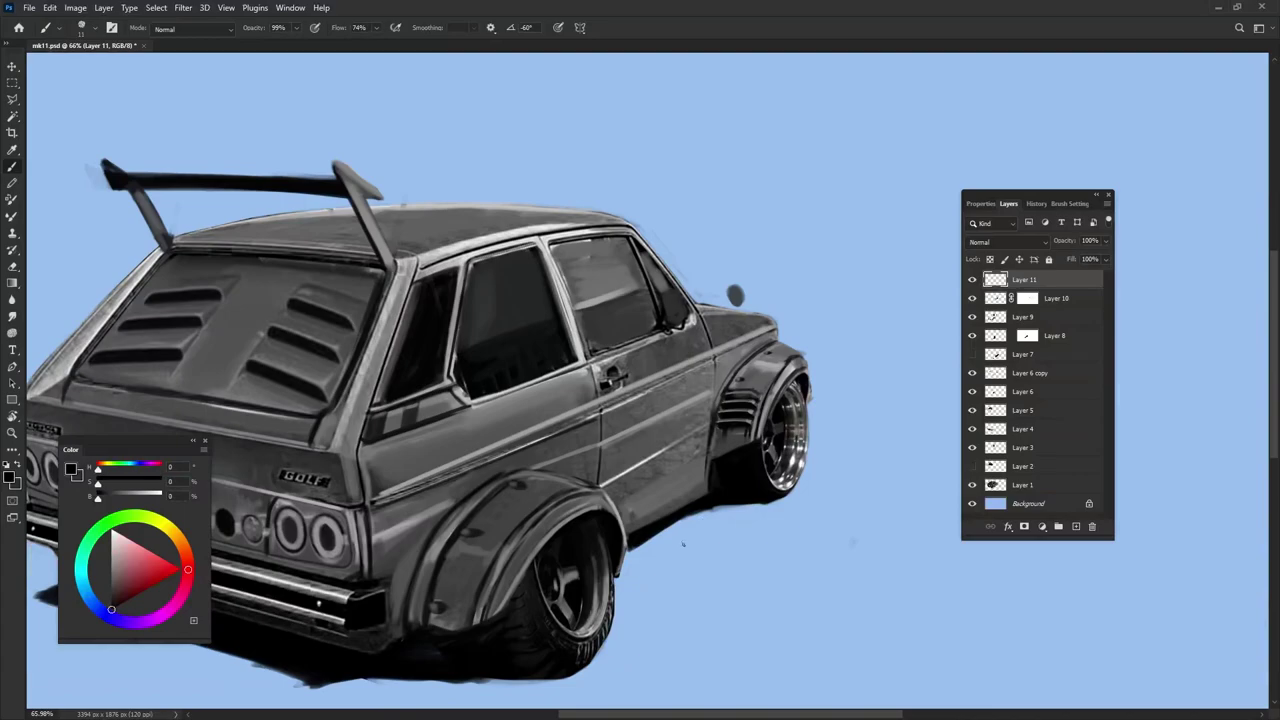
alt+click(770, 438)
alt+click(484, 552)
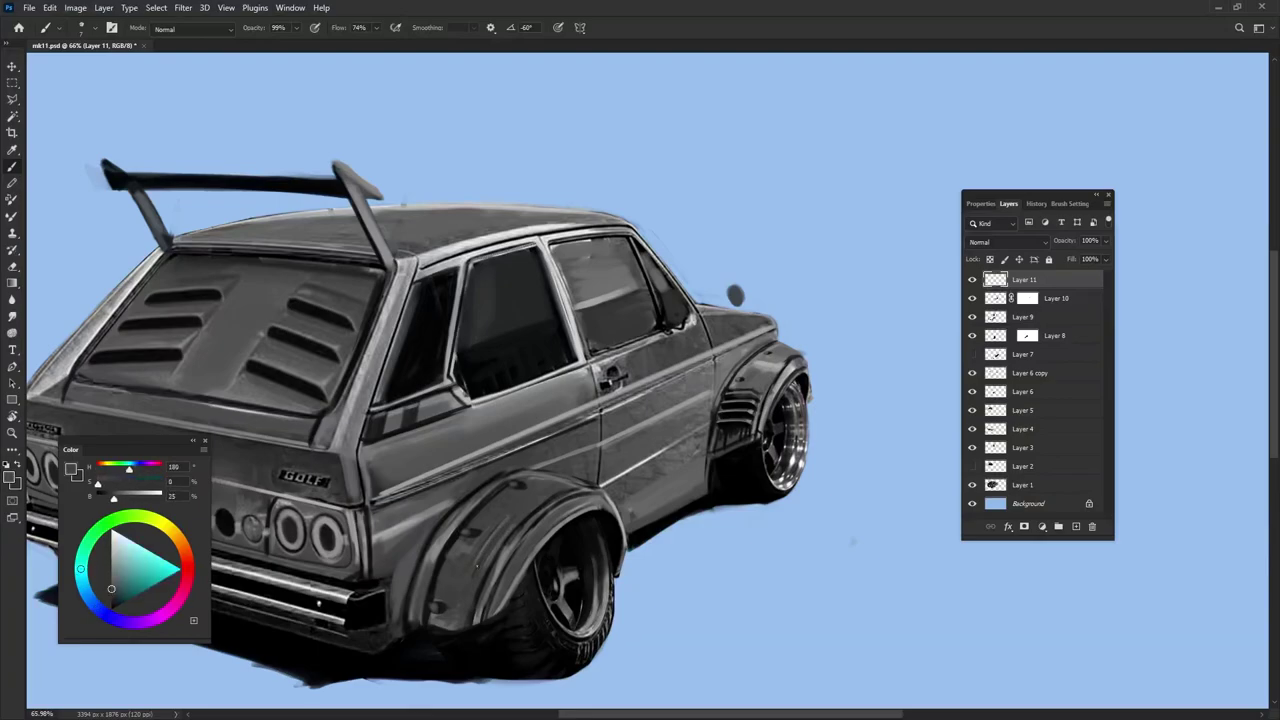
alt+click(511, 533)
drag(528, 482, 556, 508)
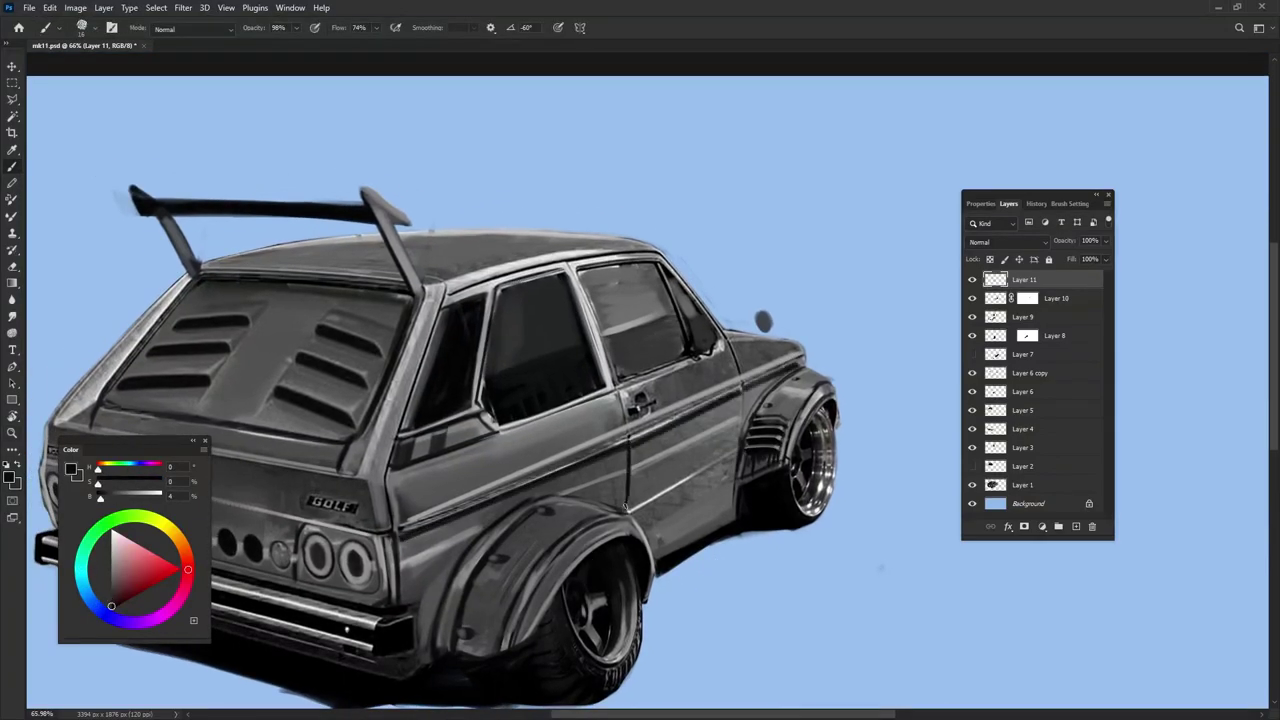
key(d)
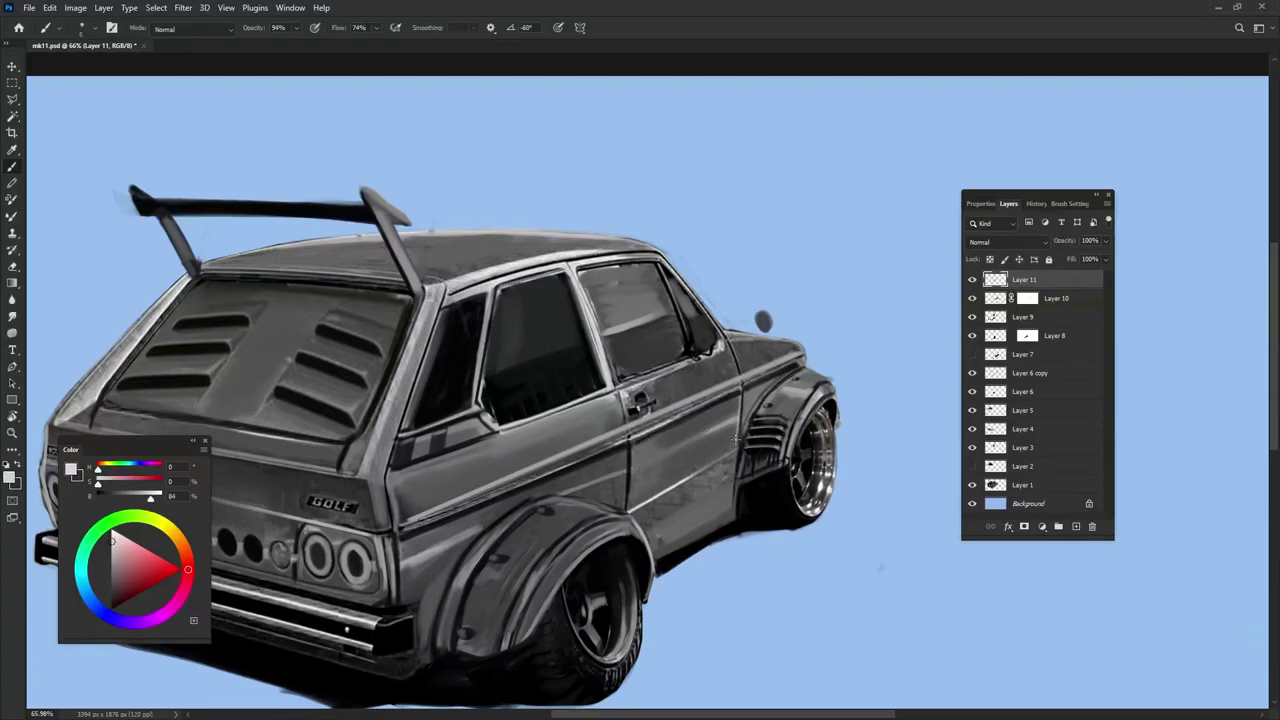
Shade the C-pillar with dark strokes, then add lighter grey strokes
alt+click(636, 440)
alt+click(630, 428)
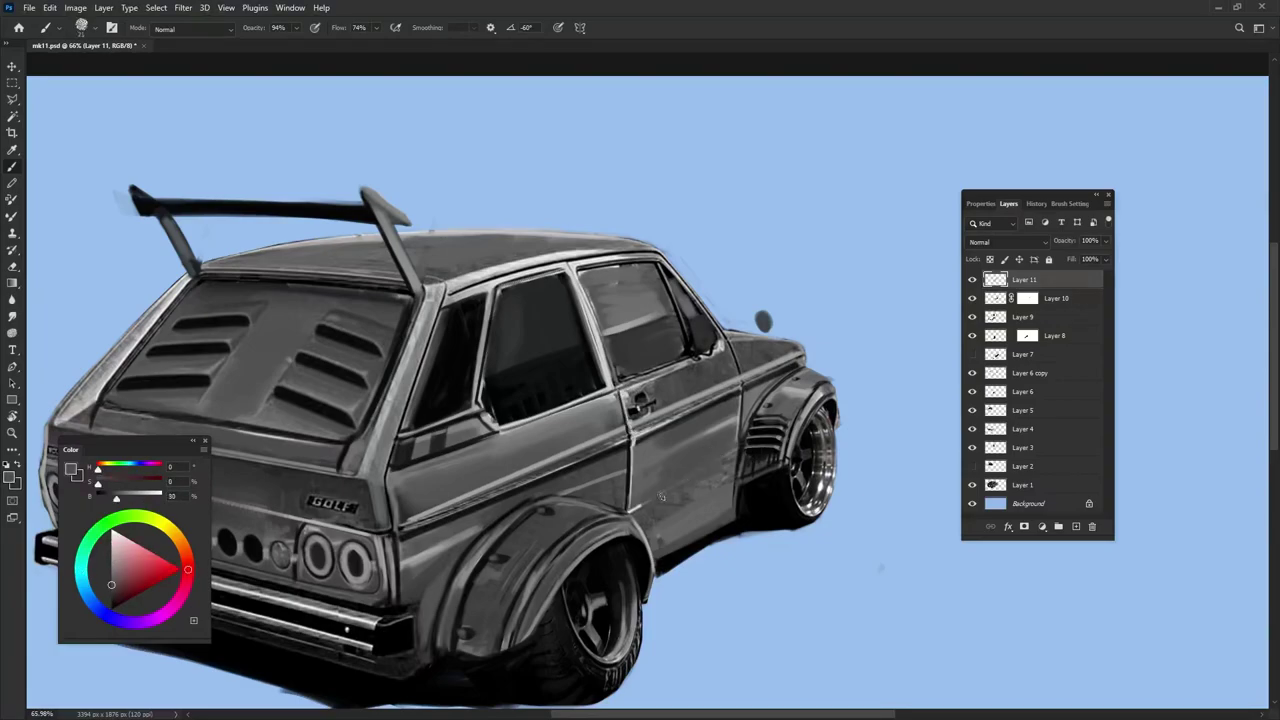
scroll(706, 547, down, 2)
scroll(820, 438, up, 1)
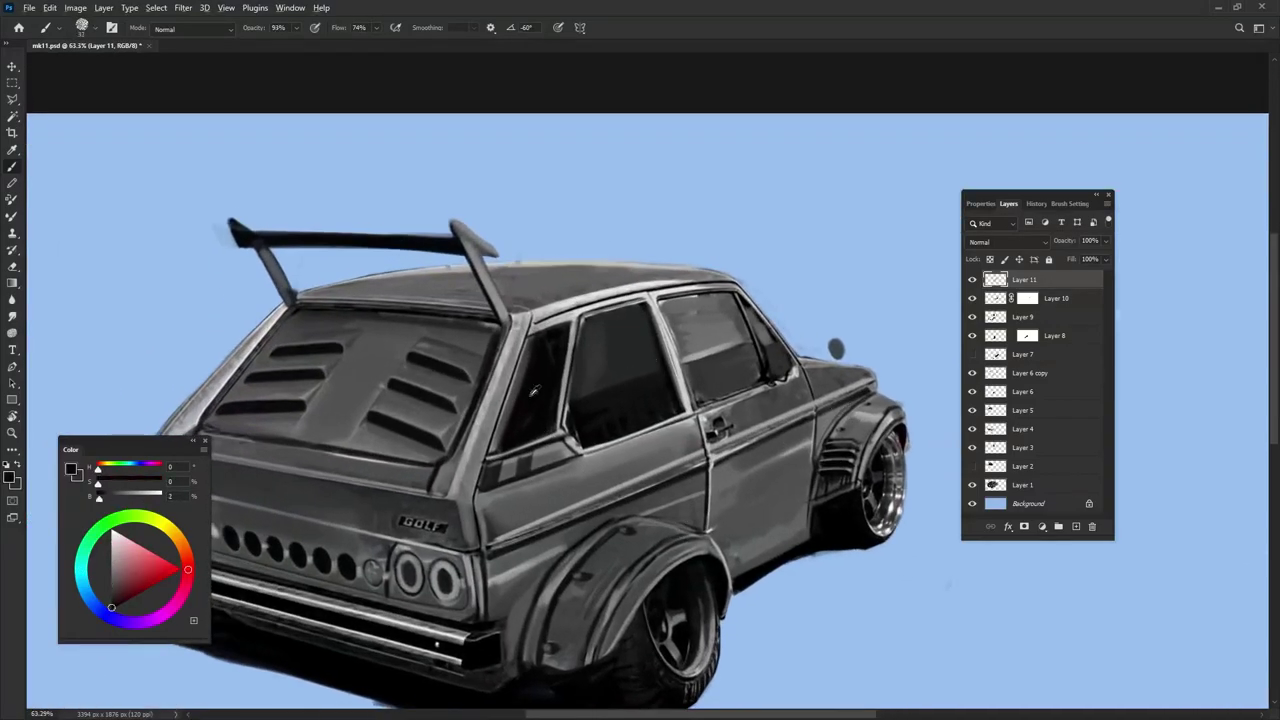
drag(533, 392, 500, 480)
drag(535, 420, 580, 445)
alt+click(528, 452)
drag(535, 405, 545, 335)
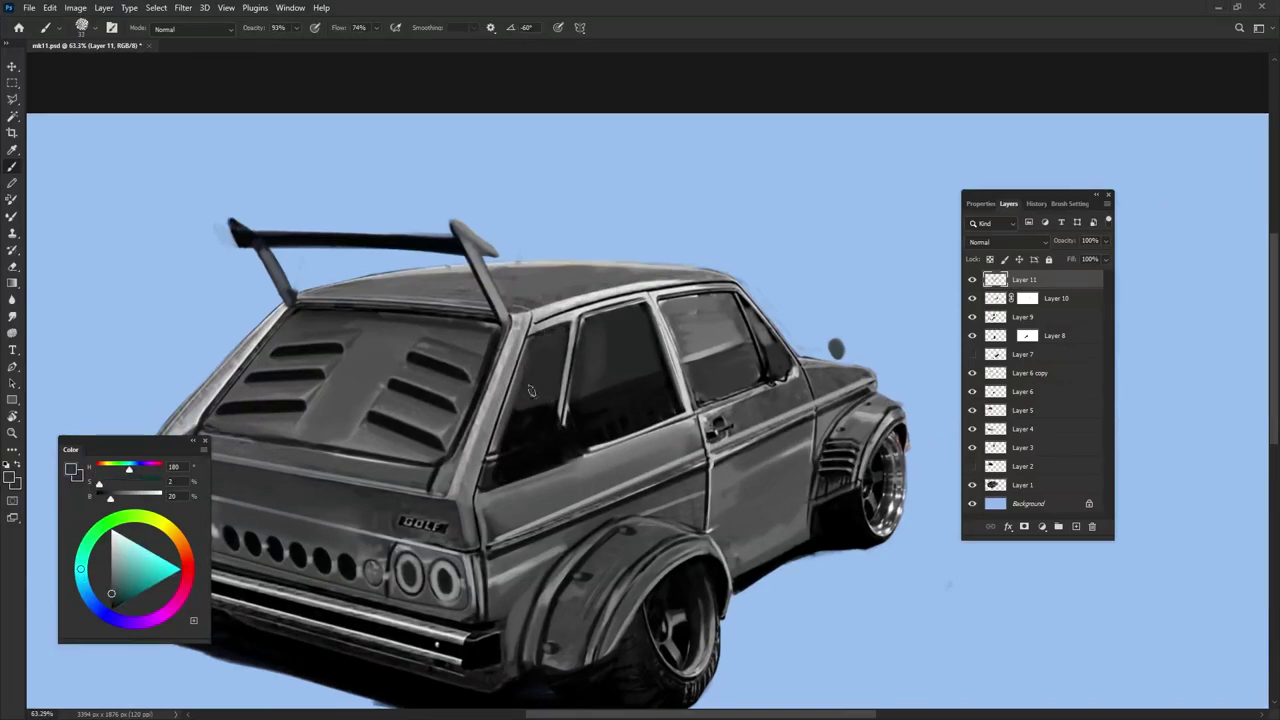
Sample mid grey, darker grey and near-black paint colours from the car
alt+click(531, 390)
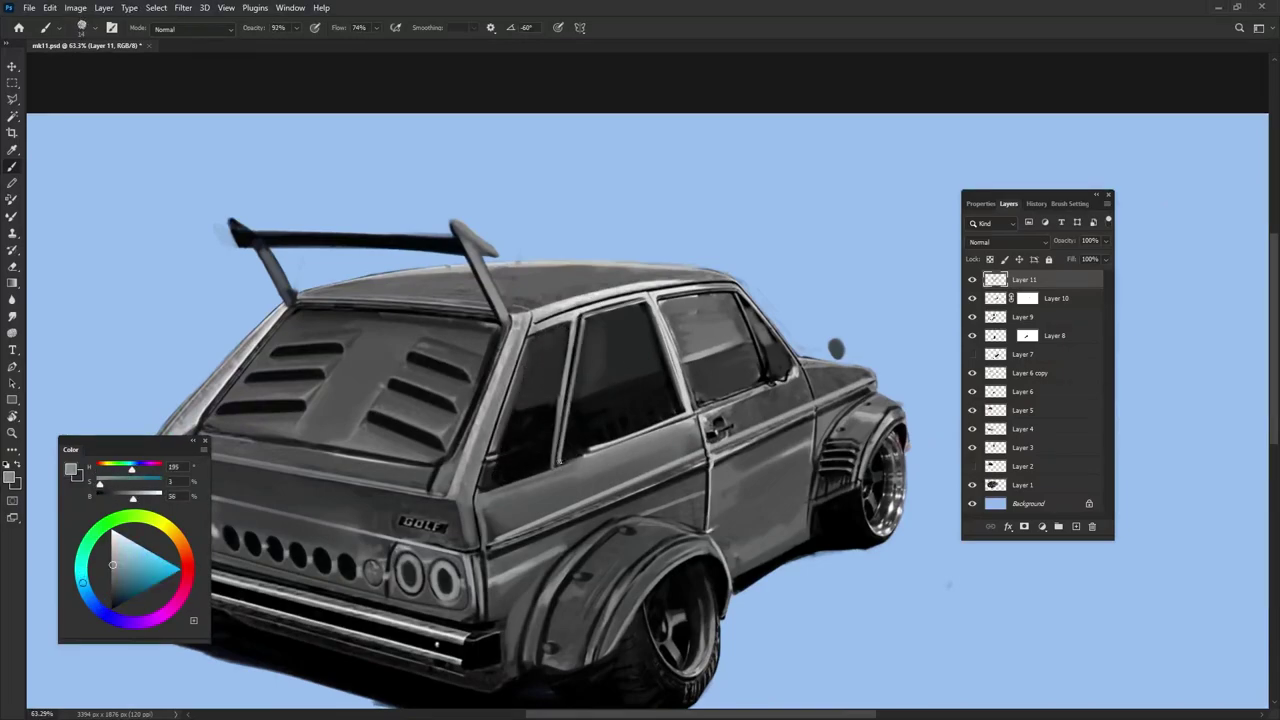
alt+click(497, 455)
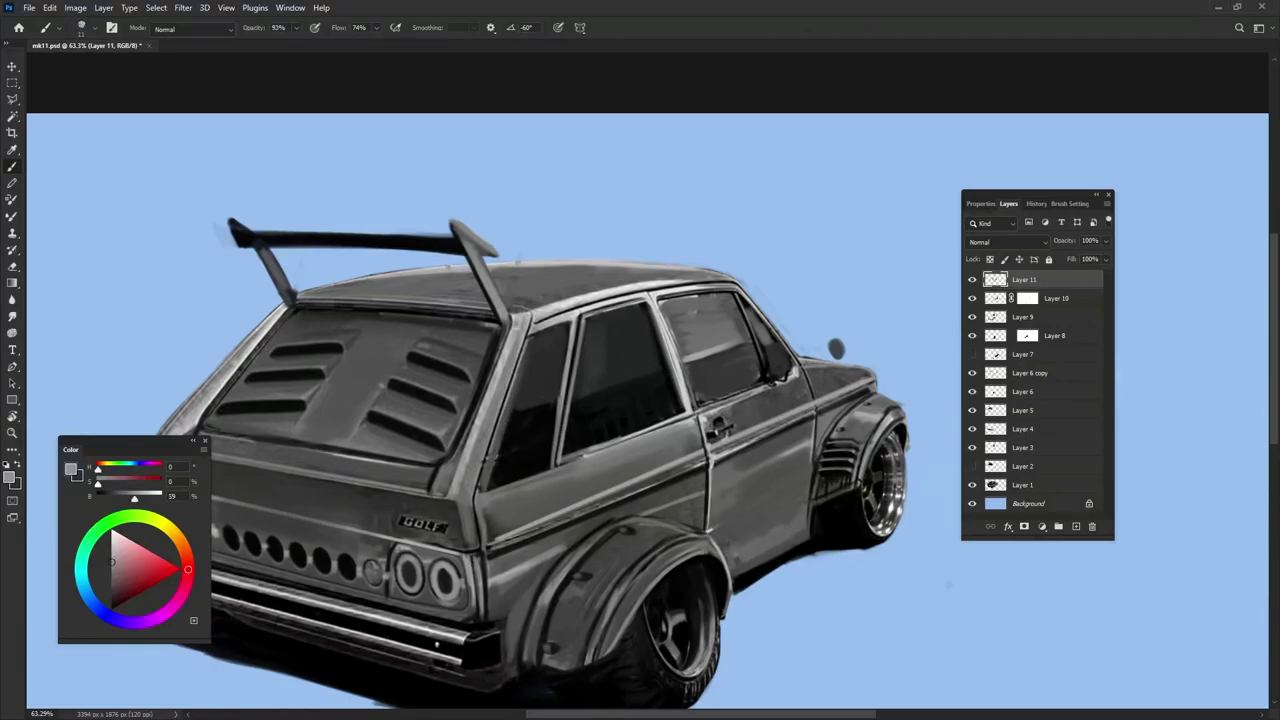
alt+click(520, 472)
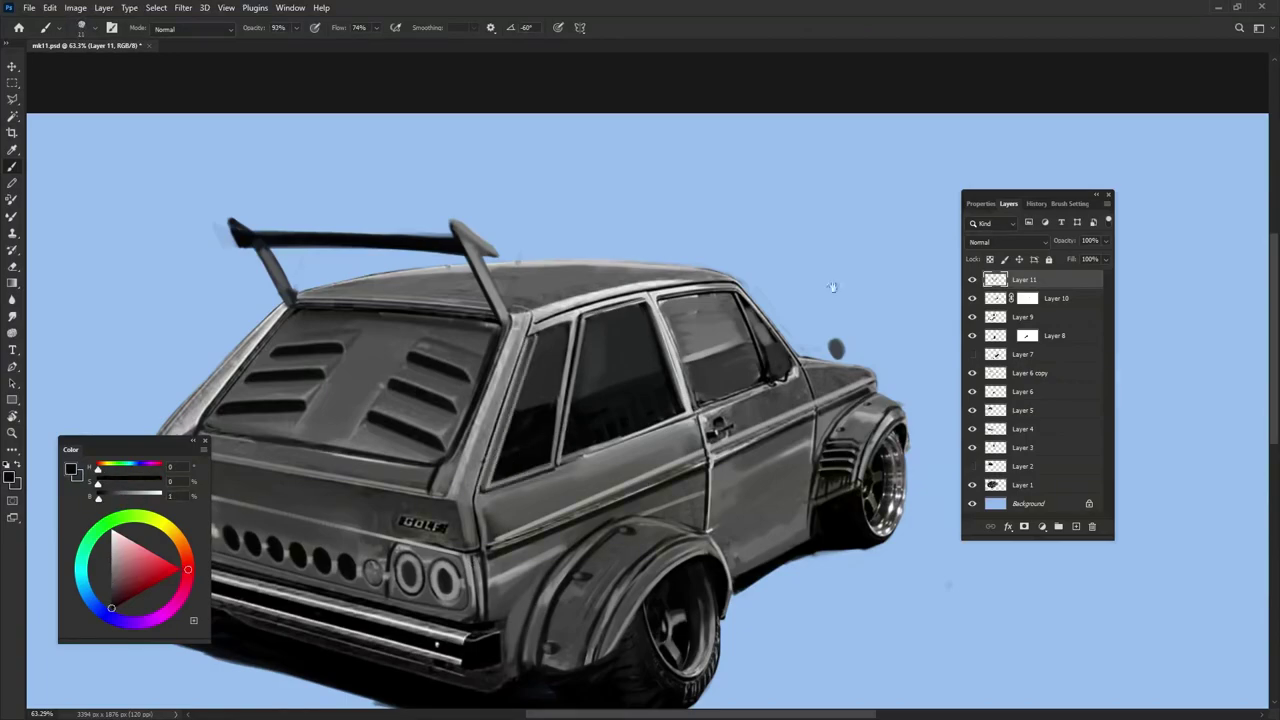
drag(820, 284, 820, 246)
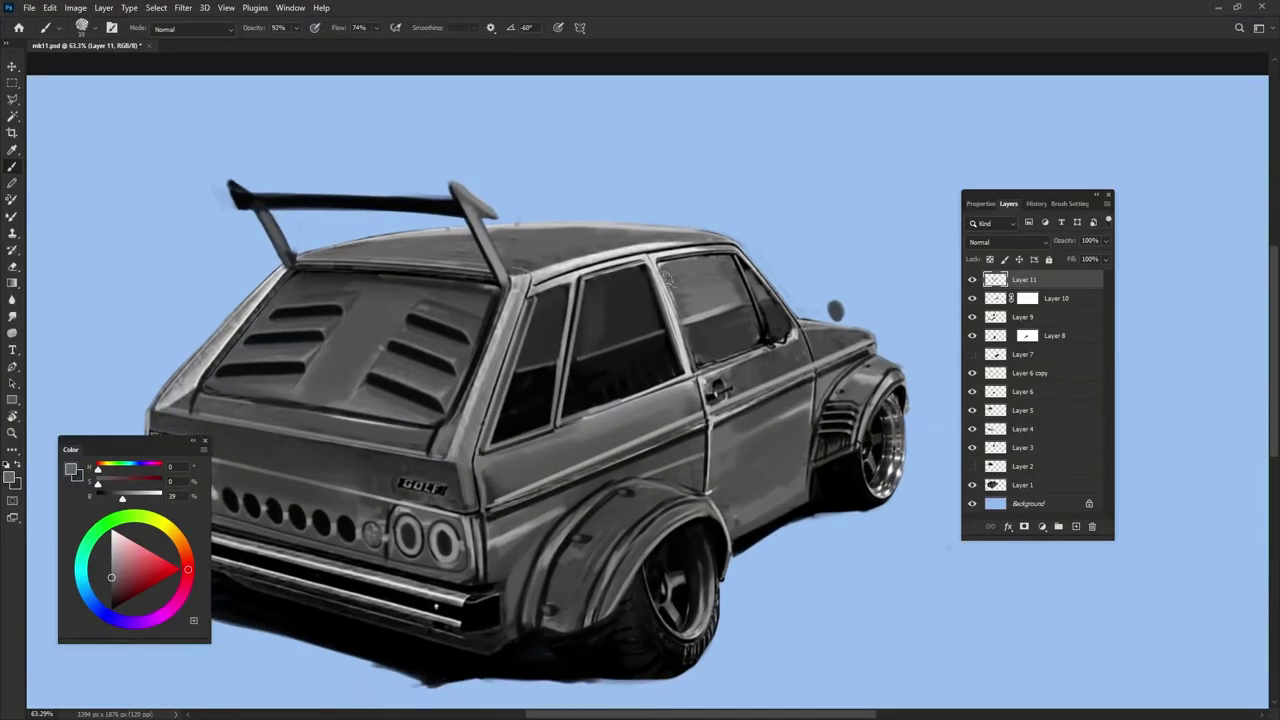
scroll(828, 228, down, 3)
scroll(771, 348, up, 5)
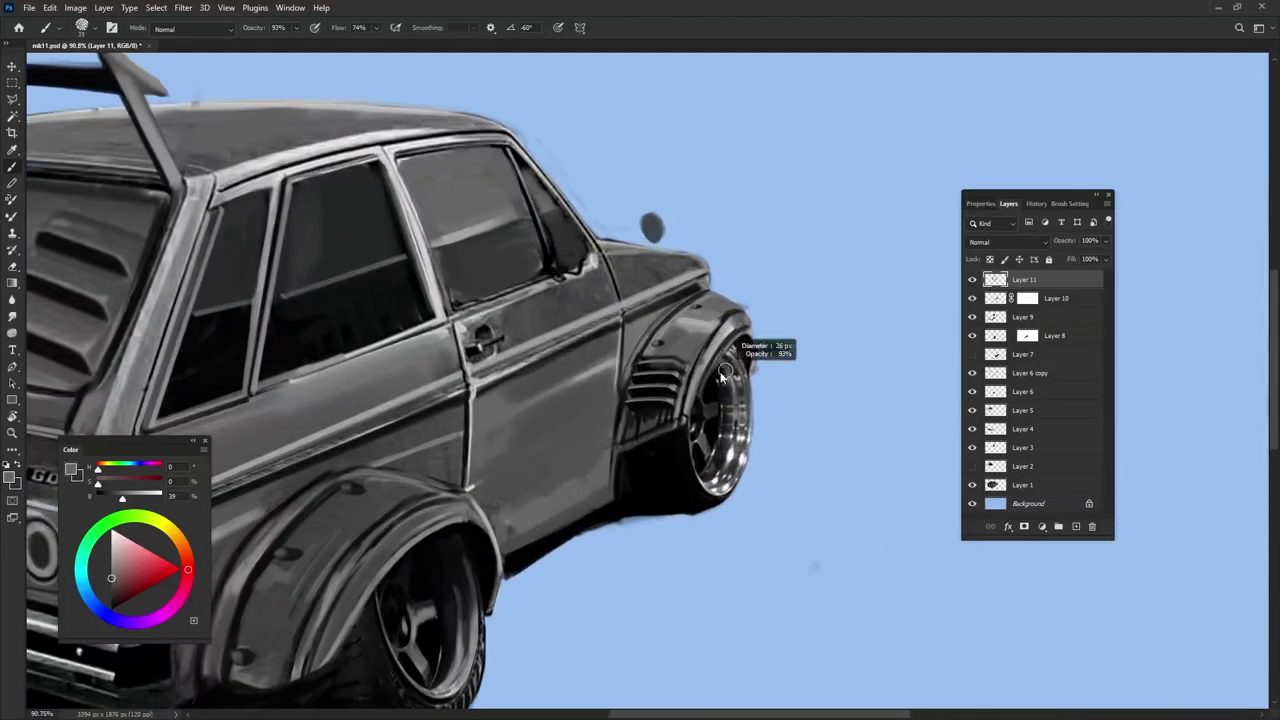
Sample grey and black at the rear wheel arch, then merge the visible layers into Layer 11
alt+click(723, 430)
alt+click(729, 474)
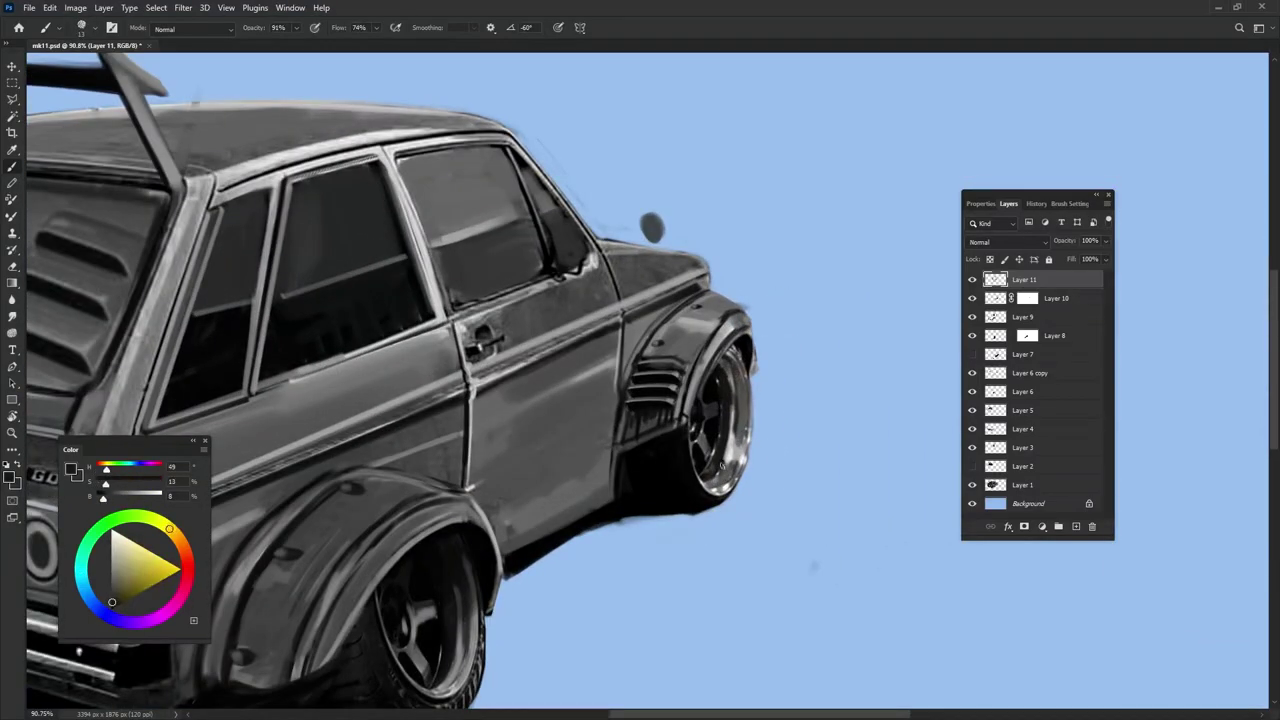
alt+click(705, 425)
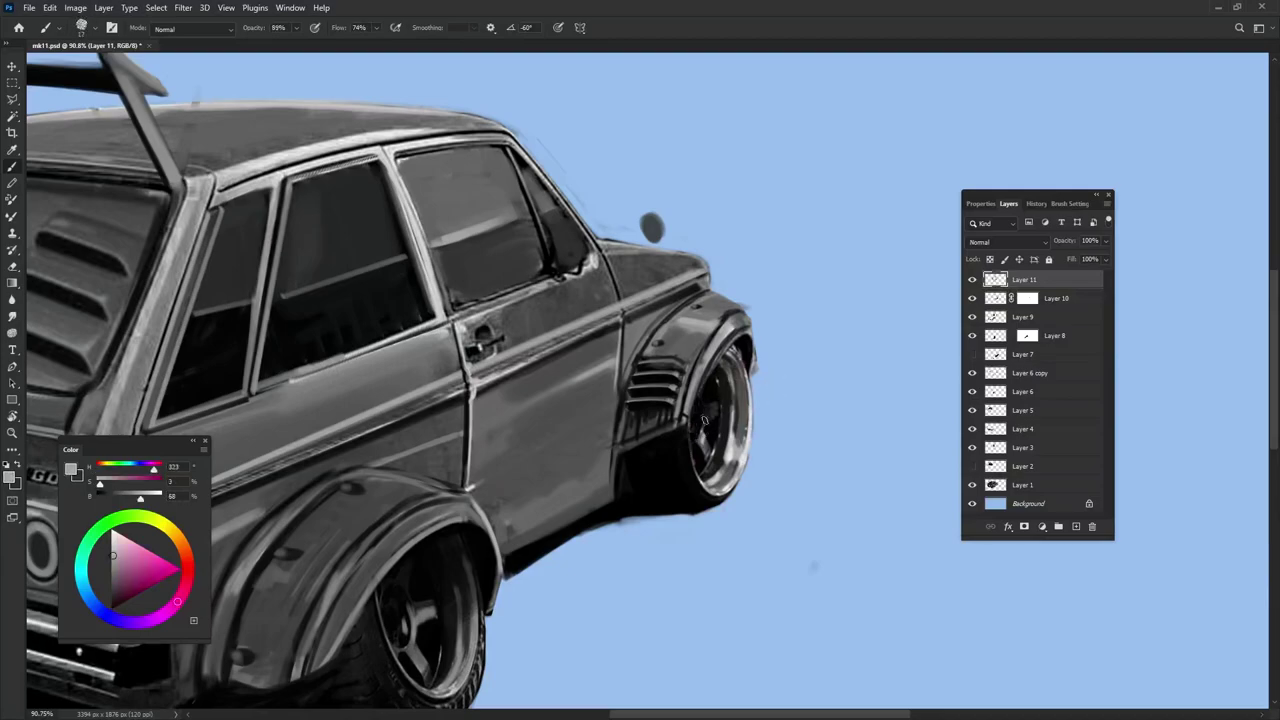
drag(783, 393, 805, 371)
alt+click(776, 328)
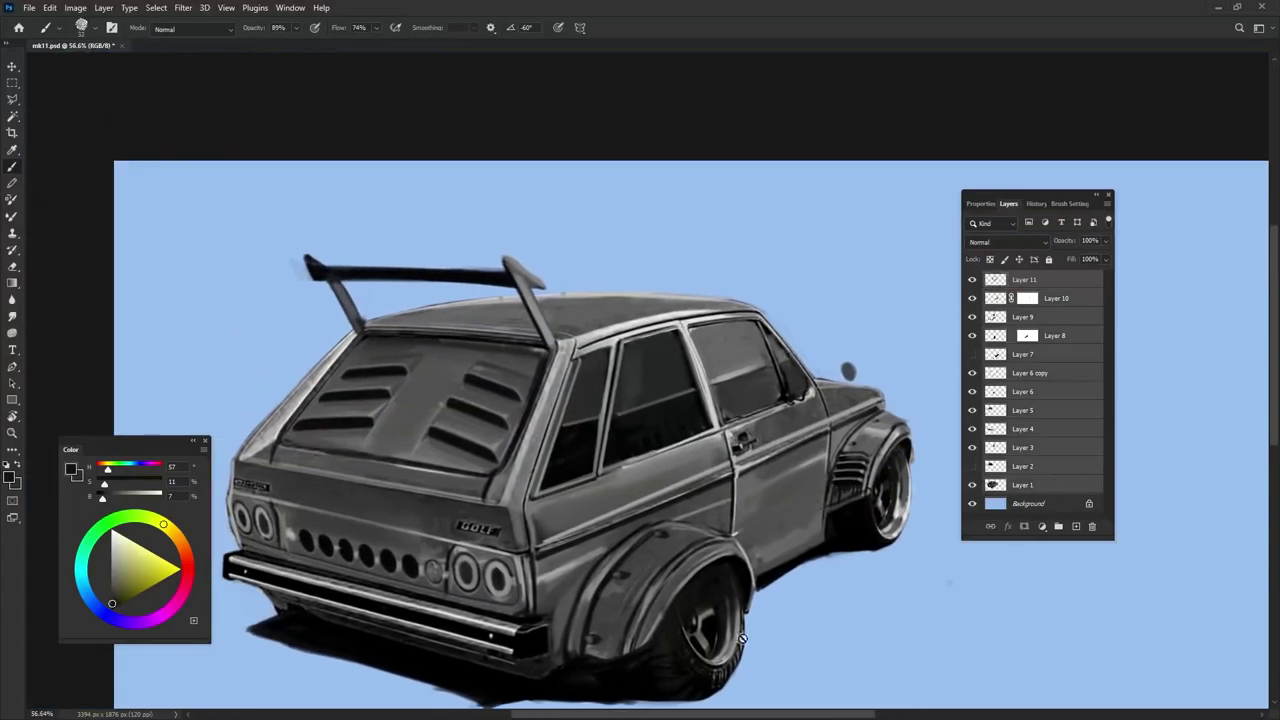
key(ctrl+e)
Erase the old wing's left end and strut, then repaint the roof edge in grey
key(e)
drag(305, 268, 540, 276)
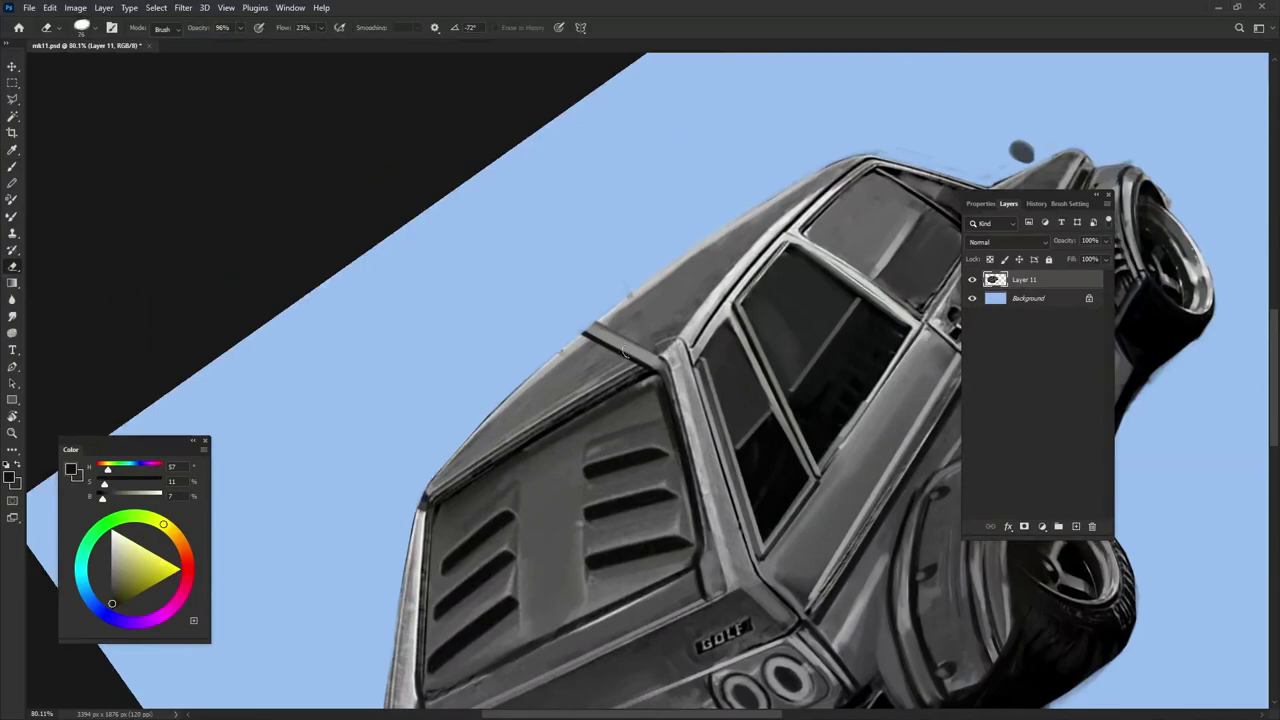
key(b)
alt+click(622, 350)
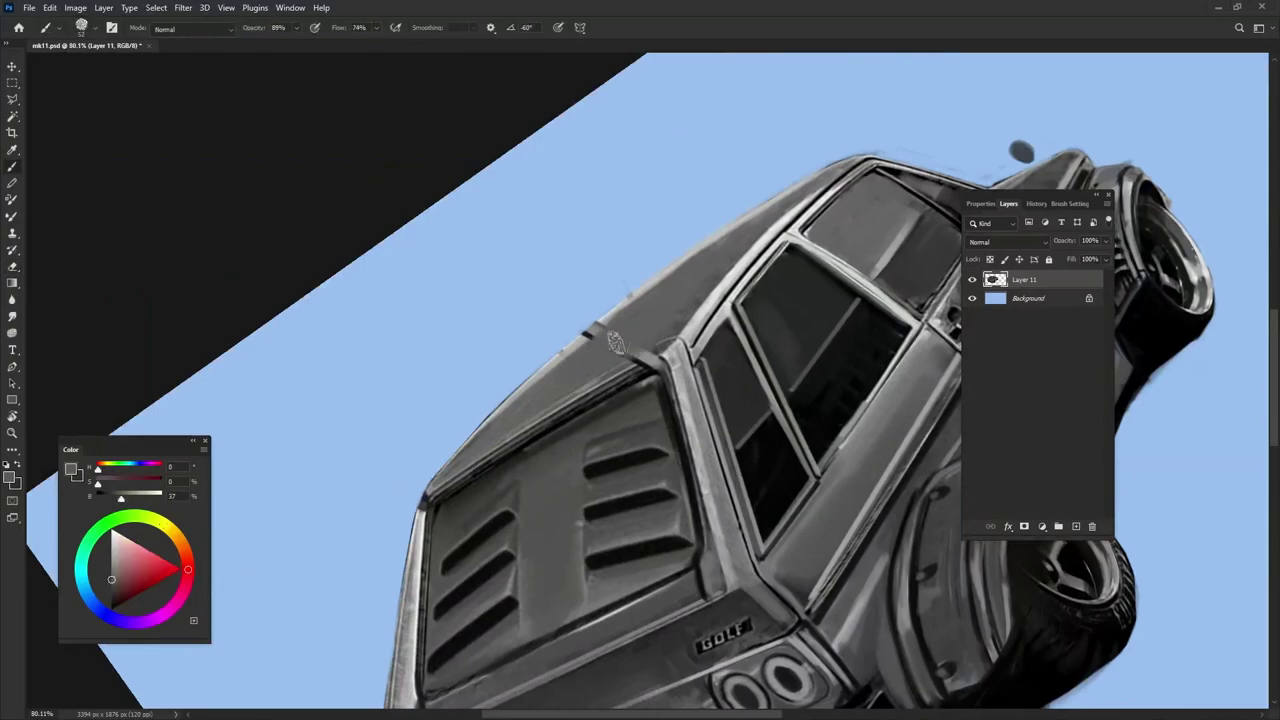
drag(560, 370, 666, 344)
Add darker and lighter grey strokes along the roof edge, sampling greys from the car
alt+click(630, 370)
mouse_move(600, 385)
mouse_down()
mouse_move(670, 340)
mouse_move(605, 392)
mouse_up()
alt+click(640, 368)
alt+click(662, 365)
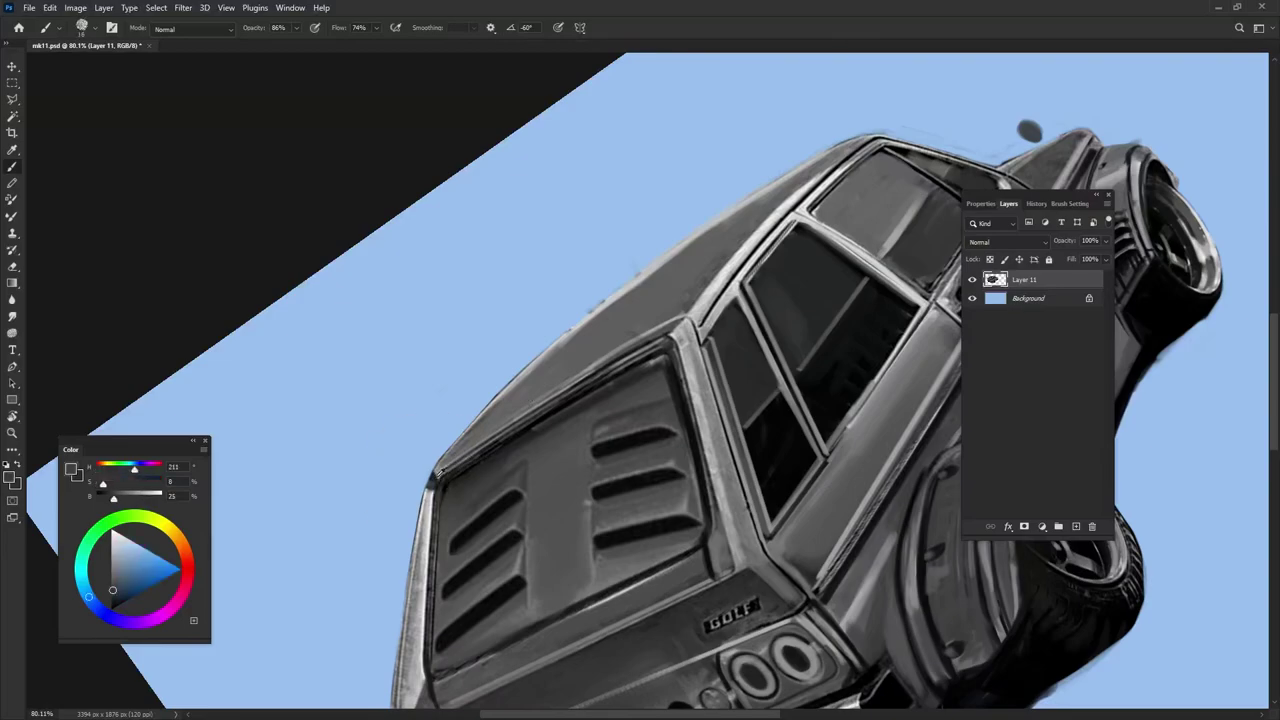
alt+click(455, 466)
alt+click(441, 490)
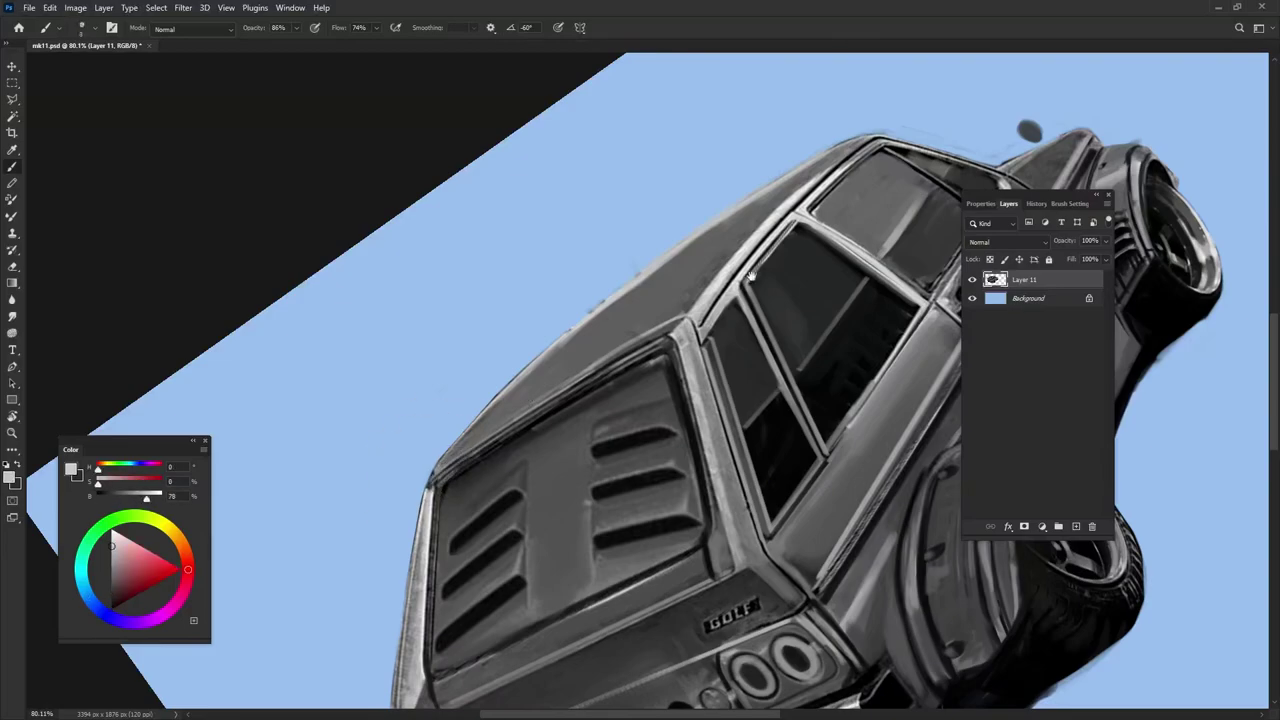
Zoom in on the rear window and repaint its dark corner in grey
drag(441, 490, 408, 390)
alt+click(672, 460)
mouse_move(672, 462)
mouse_down()
mouse_move(728, 410)
mouse_move(705, 470)
mouse_up()
alt+click(728, 410)
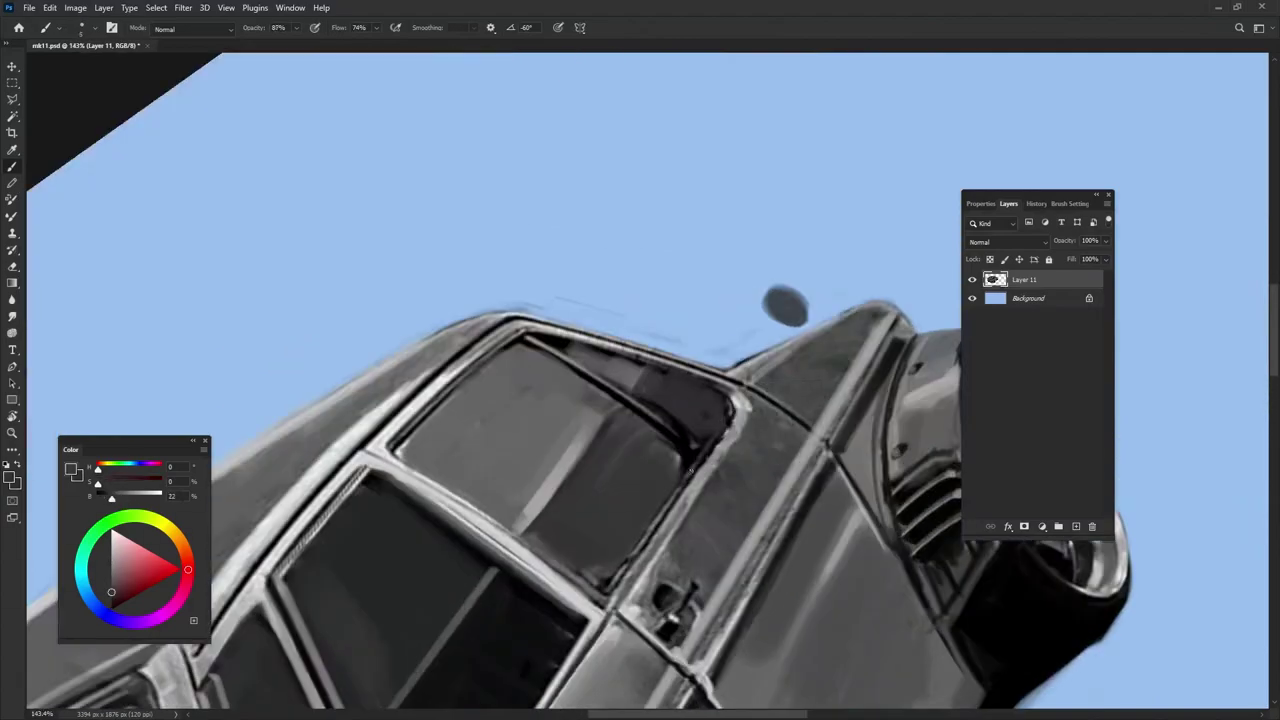
alt+click(700, 450)
drag(720, 415, 670, 480)
drag(695, 400, 646, 397)
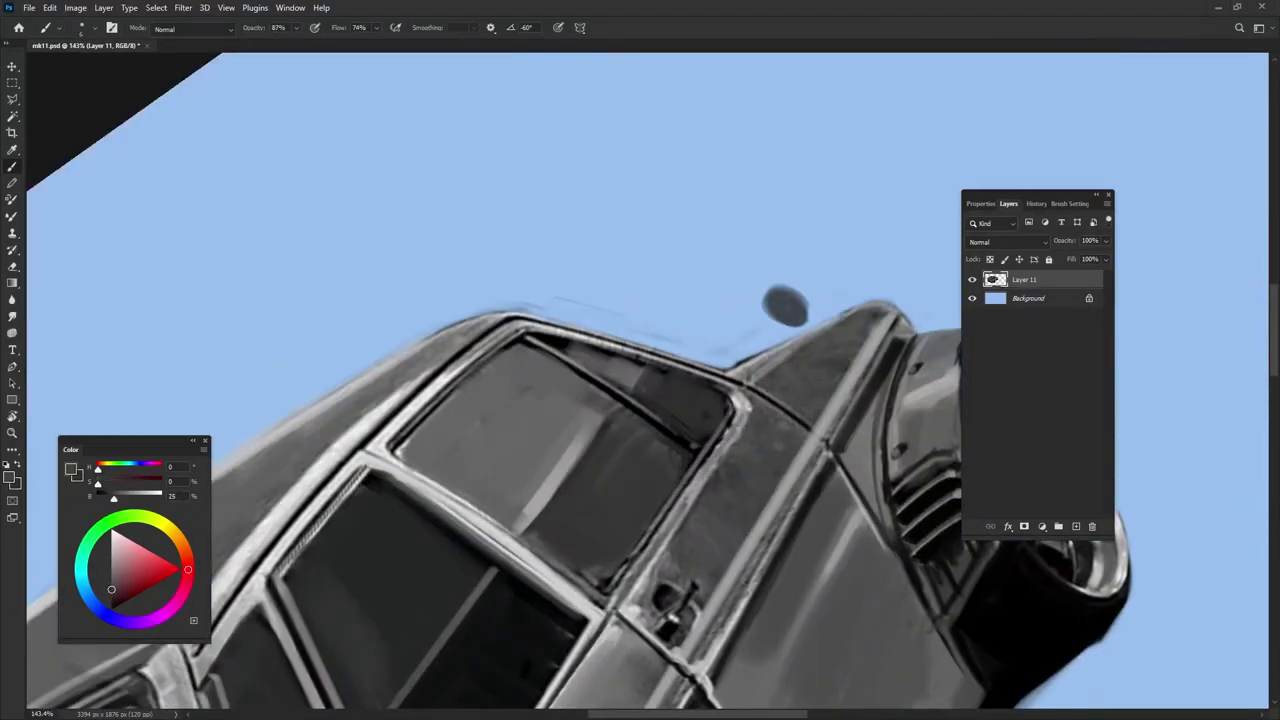
drag(744, 416, 640, 560)
Darken the rear window with additional near-black strokes
alt+click(700, 450)
drag(700, 450, 748, 337)
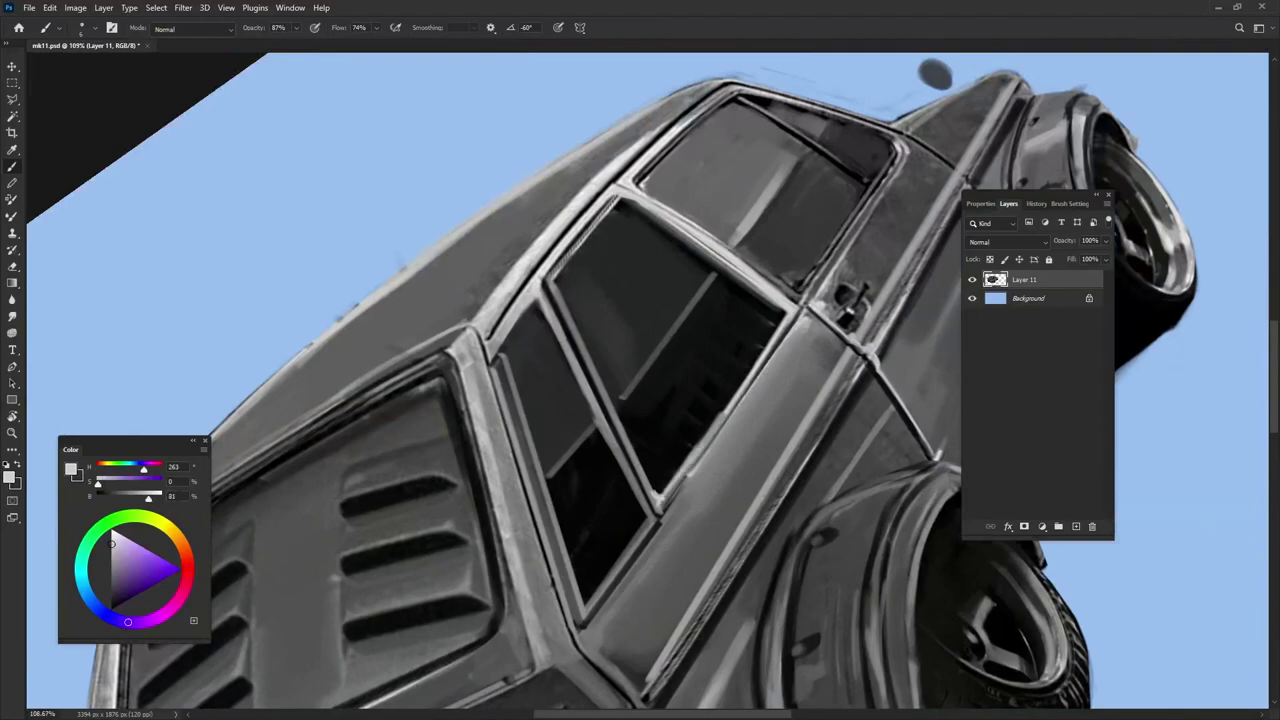
scroll(811, 468, down, 5)
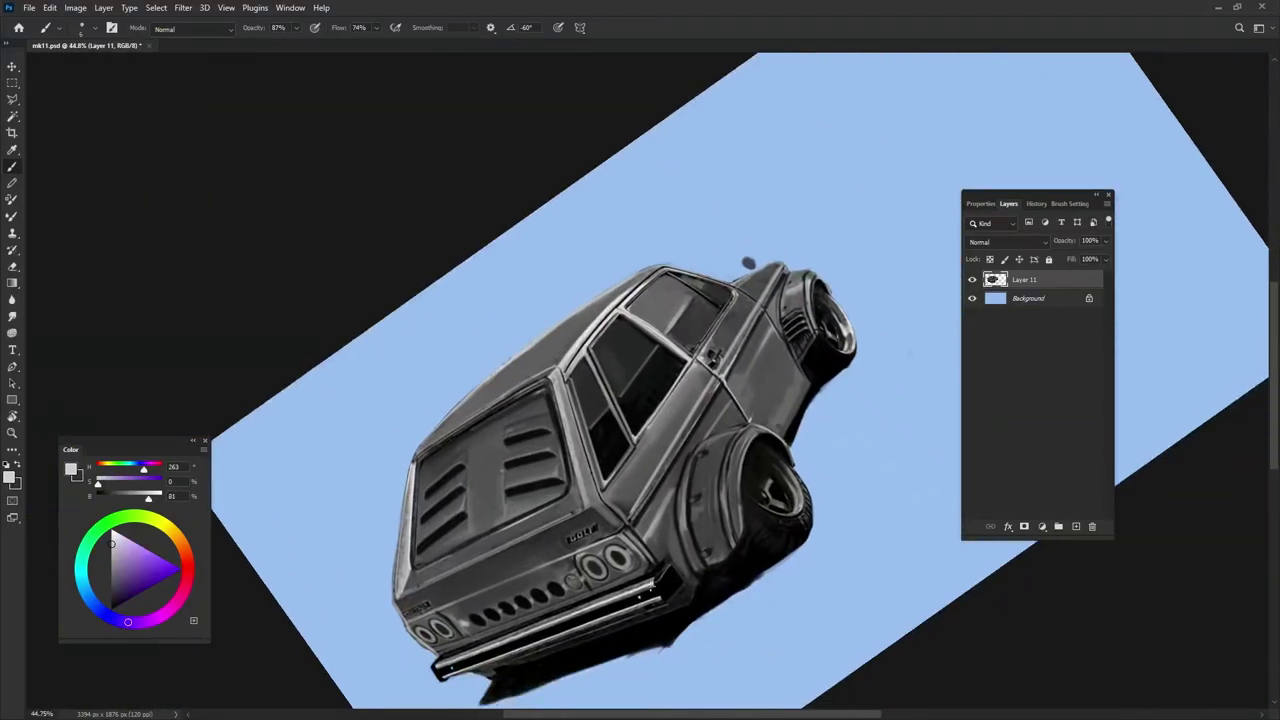
mouse_move(764, 591)
mouse_down()
mouse_move(754, 528)
mouse_move(700, 560)
mouse_up()
scroll(764, 503, up, 3)
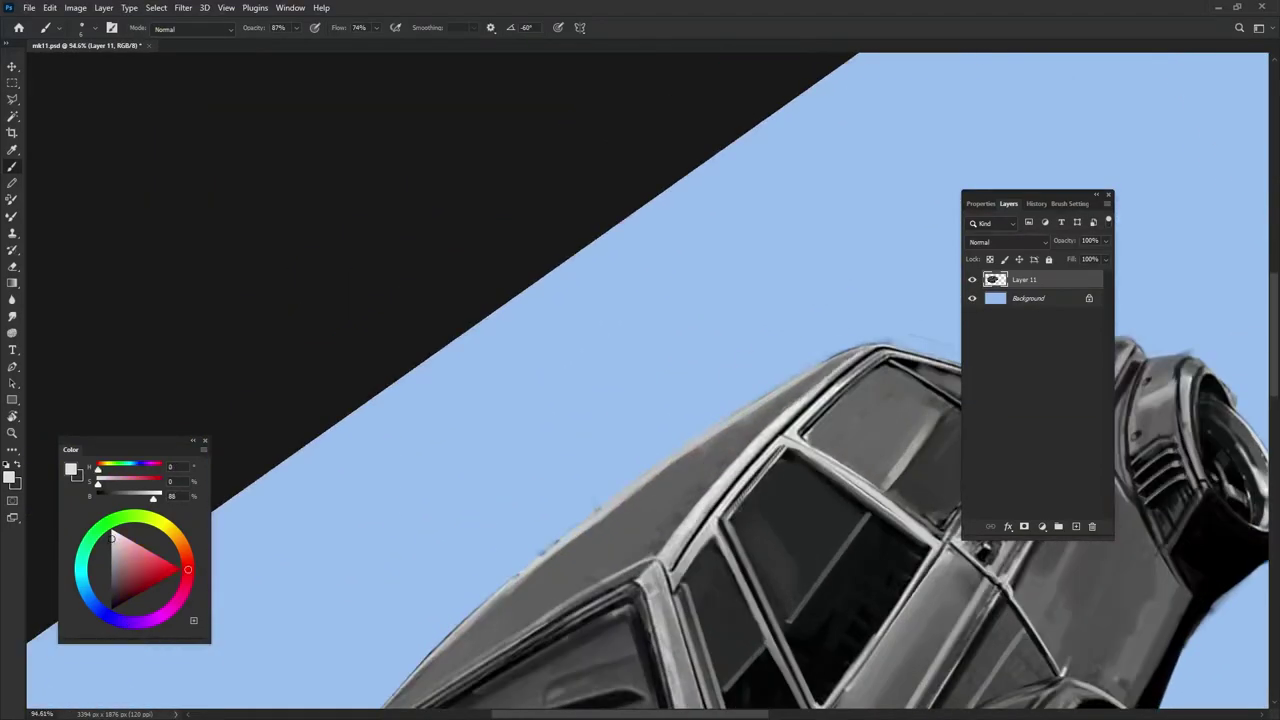
scroll(786, 443, up, 2)
alt+click(653, 447)
alt+click(662, 452)
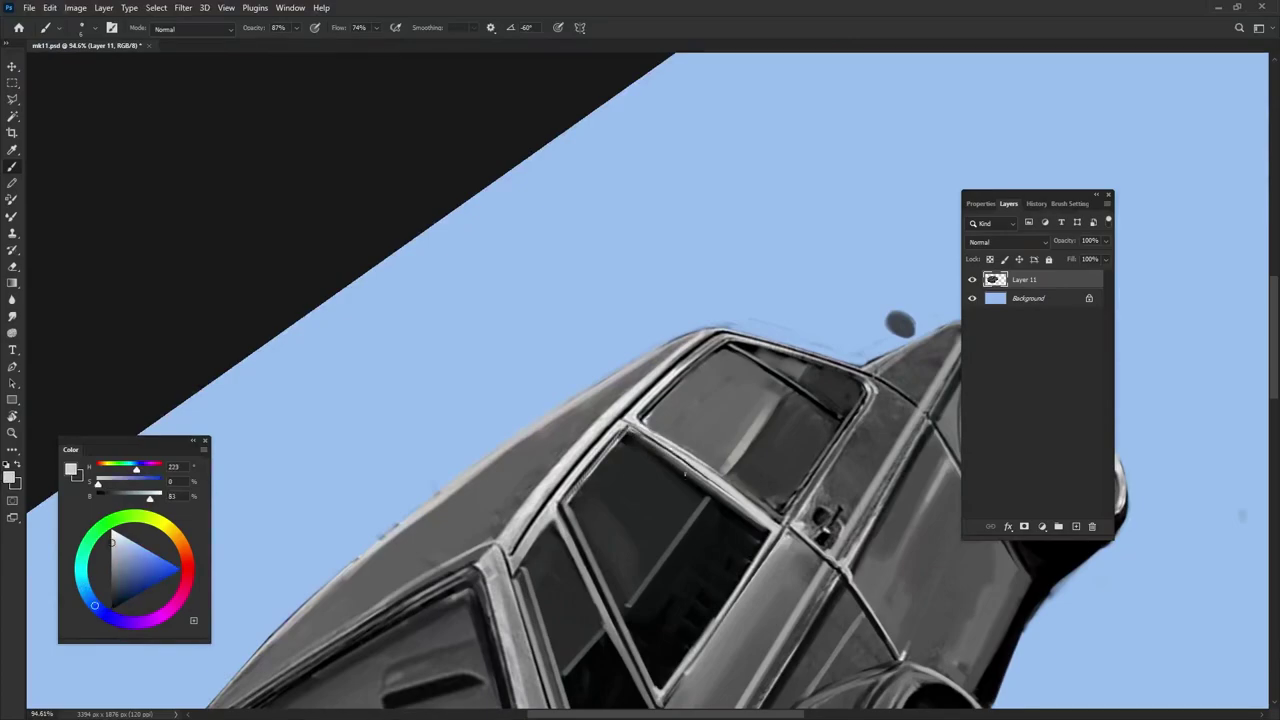
Sample several grey shades and paint dark strokes along the rear pillar
scroll(720, 566, down, 3)
scroll(720, 566, up, 2)
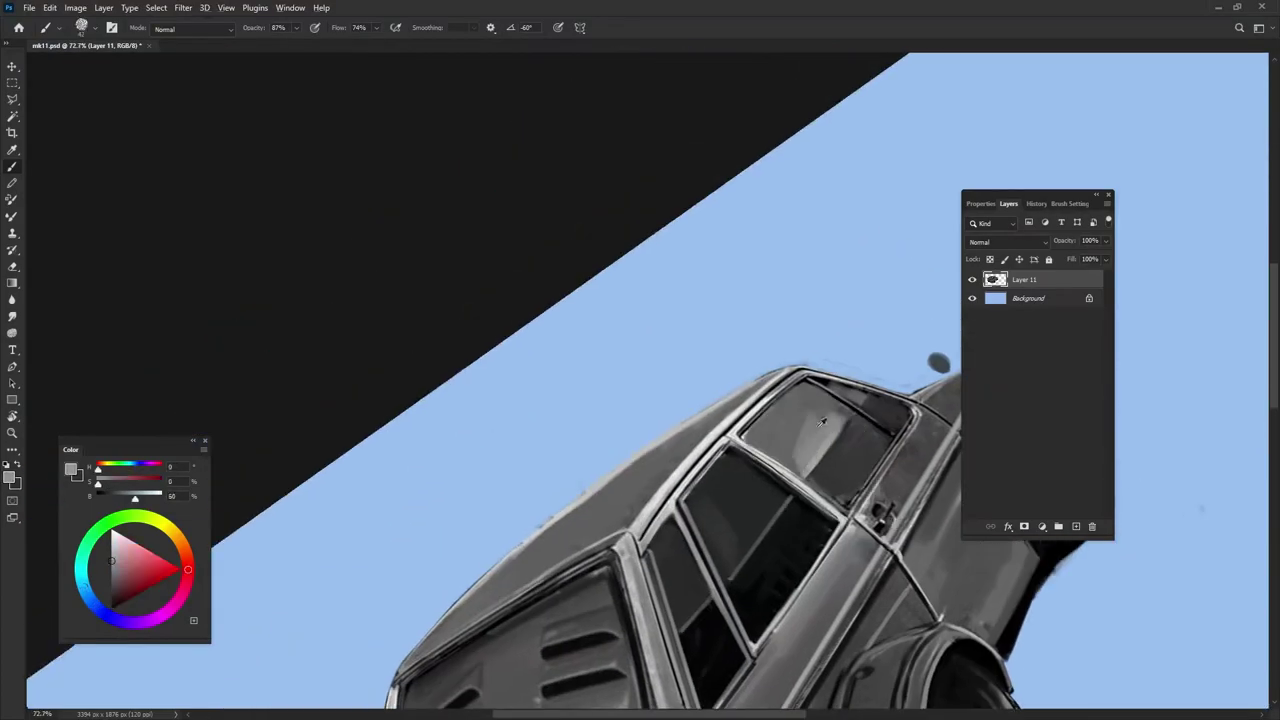
alt+click(720, 566)
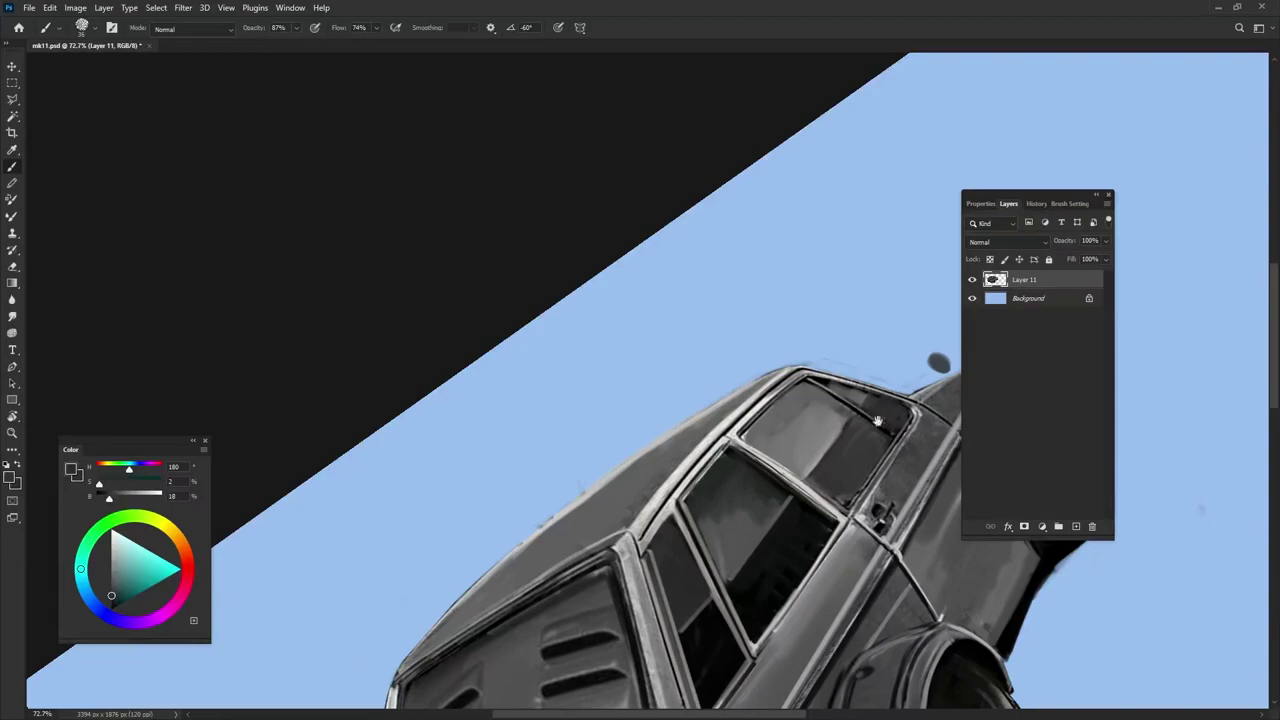
scroll(710, 552, down, 1)
alt+click(698, 541)
alt+click(757, 502)
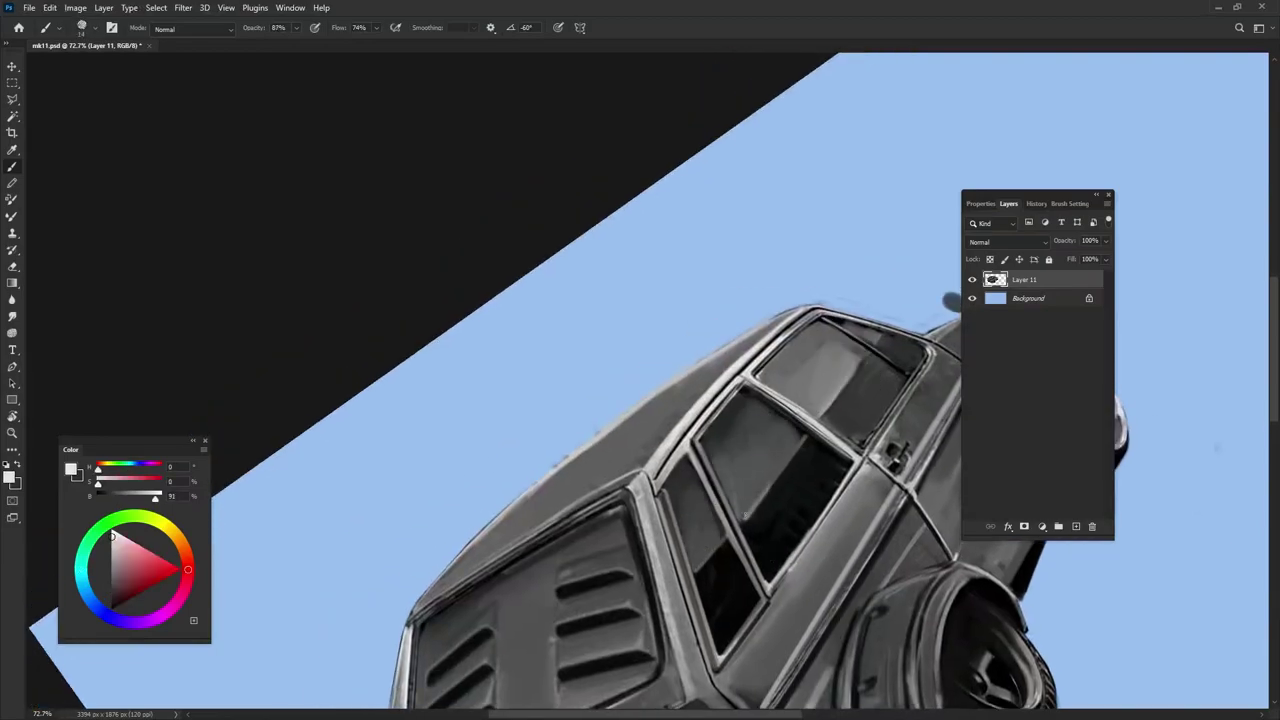
drag(846, 398, 832, 388)
scroll(832, 388, down, 4)
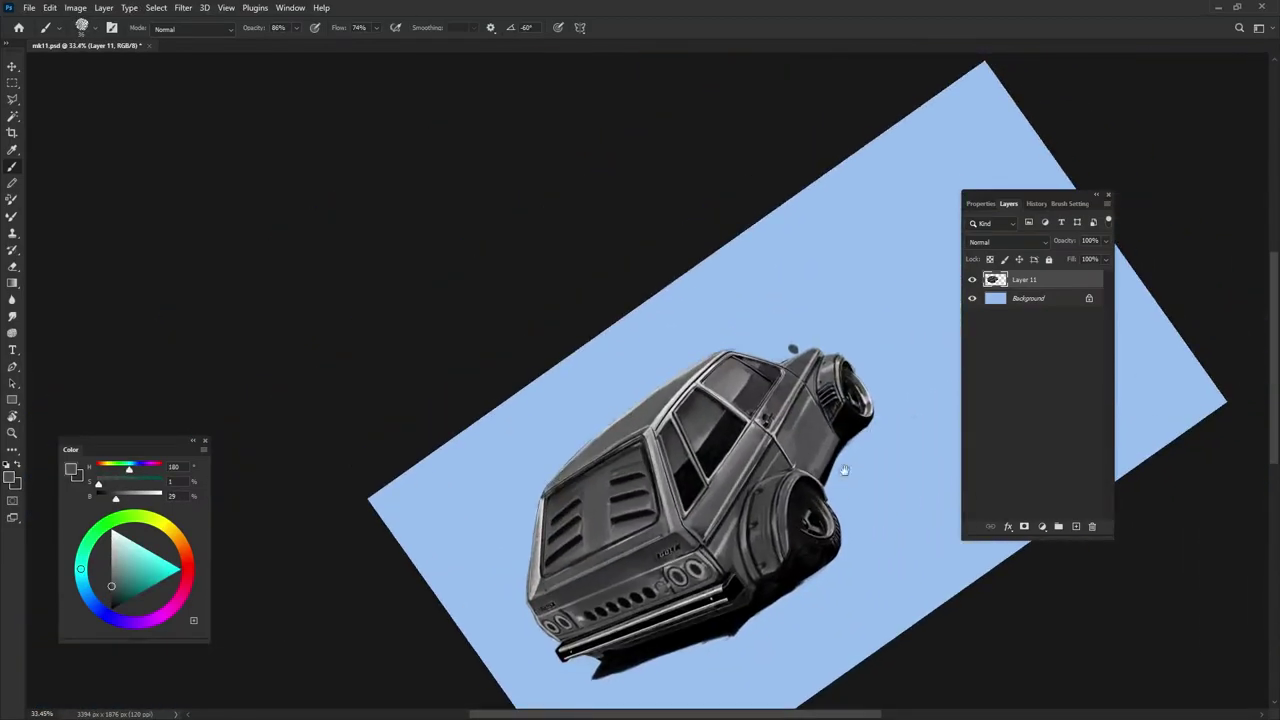
scroll(788, 466, up, 4)
alt+click(796, 416)
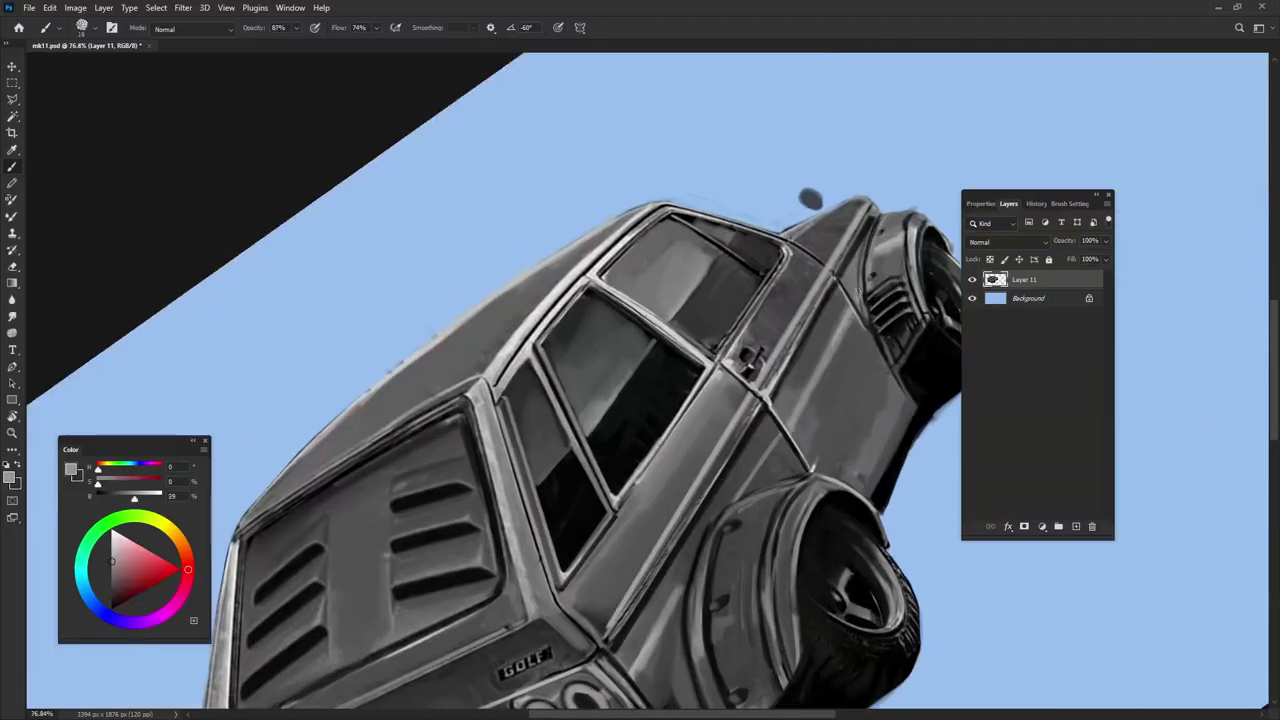
mouse_move(888, 393)
mouse_down()
mouse_move(823, 373)
mouse_move(770, 465)
mouse_up()
Add dark grey shading near the rear pillar and rotate the canvas back to level
alt+click(702, 390)
drag(836, 364, 776, 476)
scroll(840, 478, down, 3)
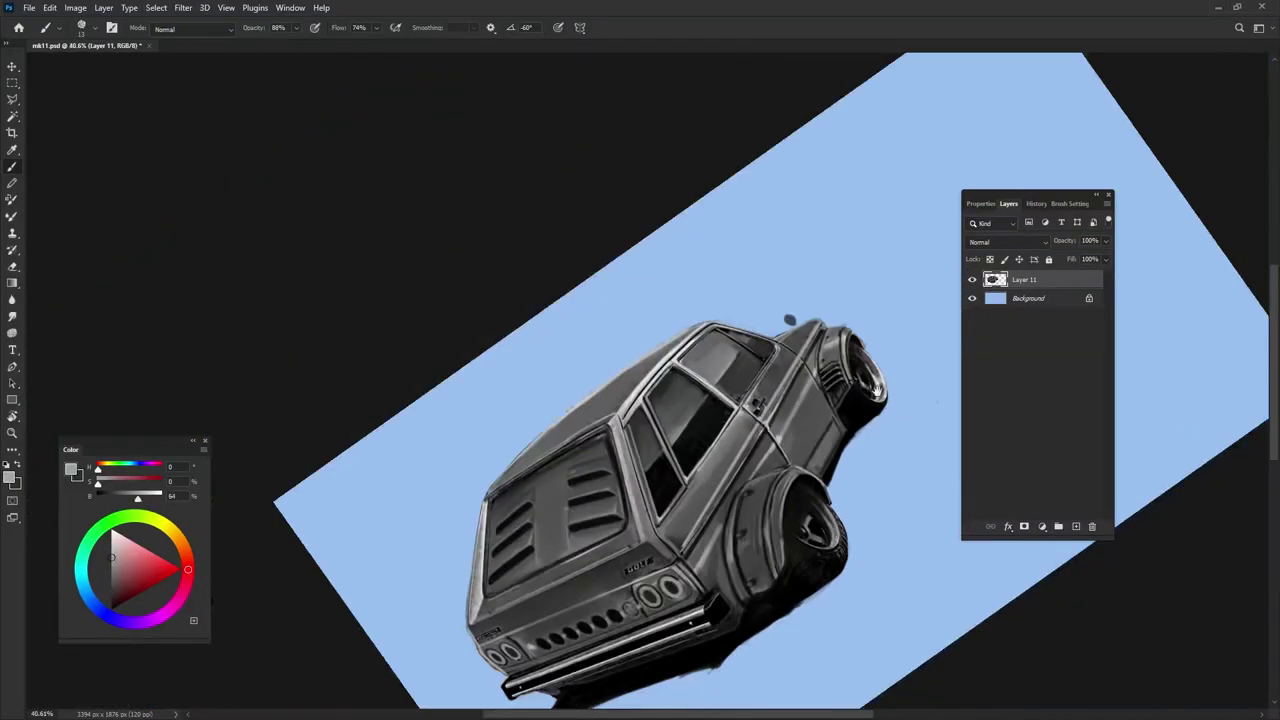
scroll(789, 320, up, 3)
scroll(789, 320, down, 1)
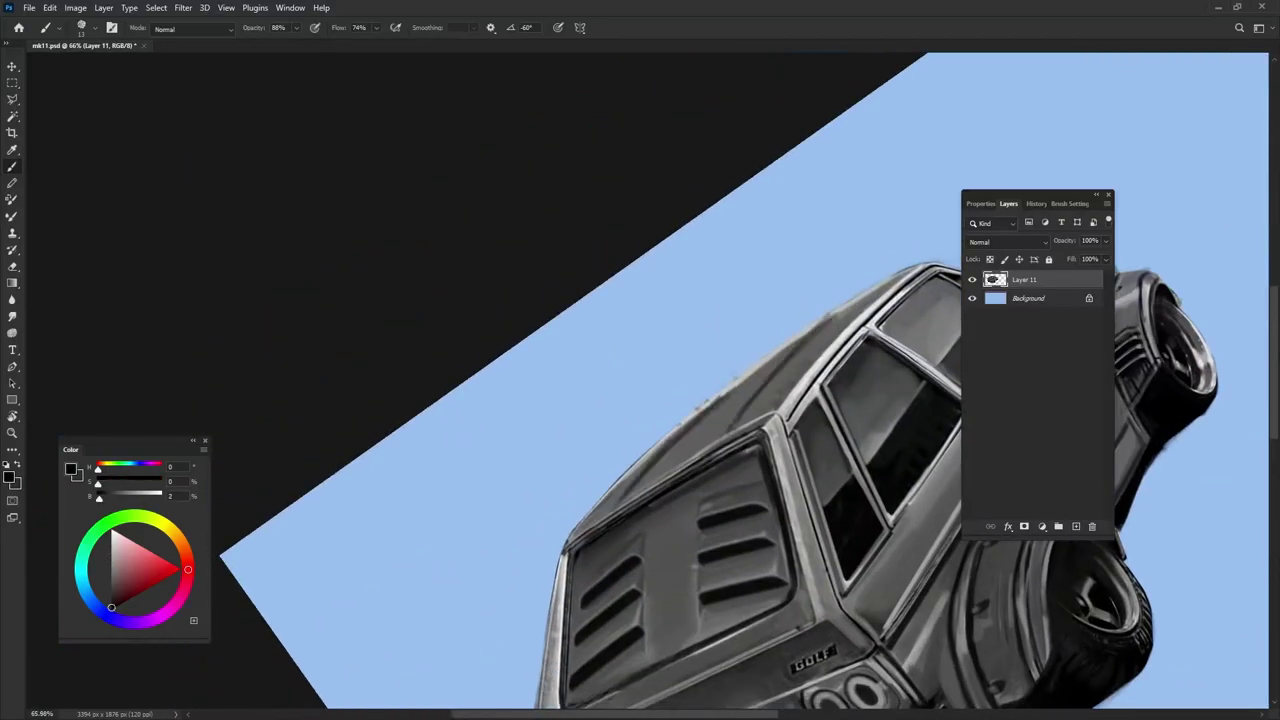
scroll(789, 320, down, 2)
key(r)
mouse_move(760, 420)
mouse_down()
mouse_move(815, 489)
mouse_move(705, 392)
mouse_up()
key(b)
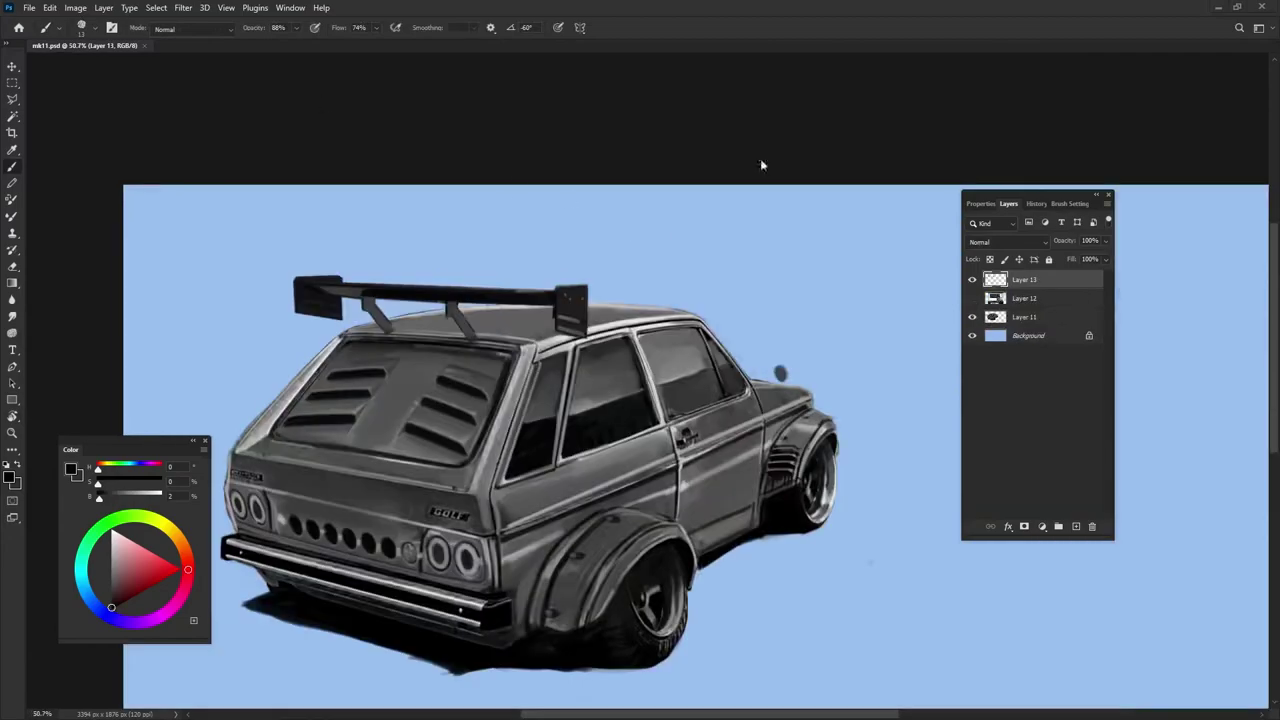
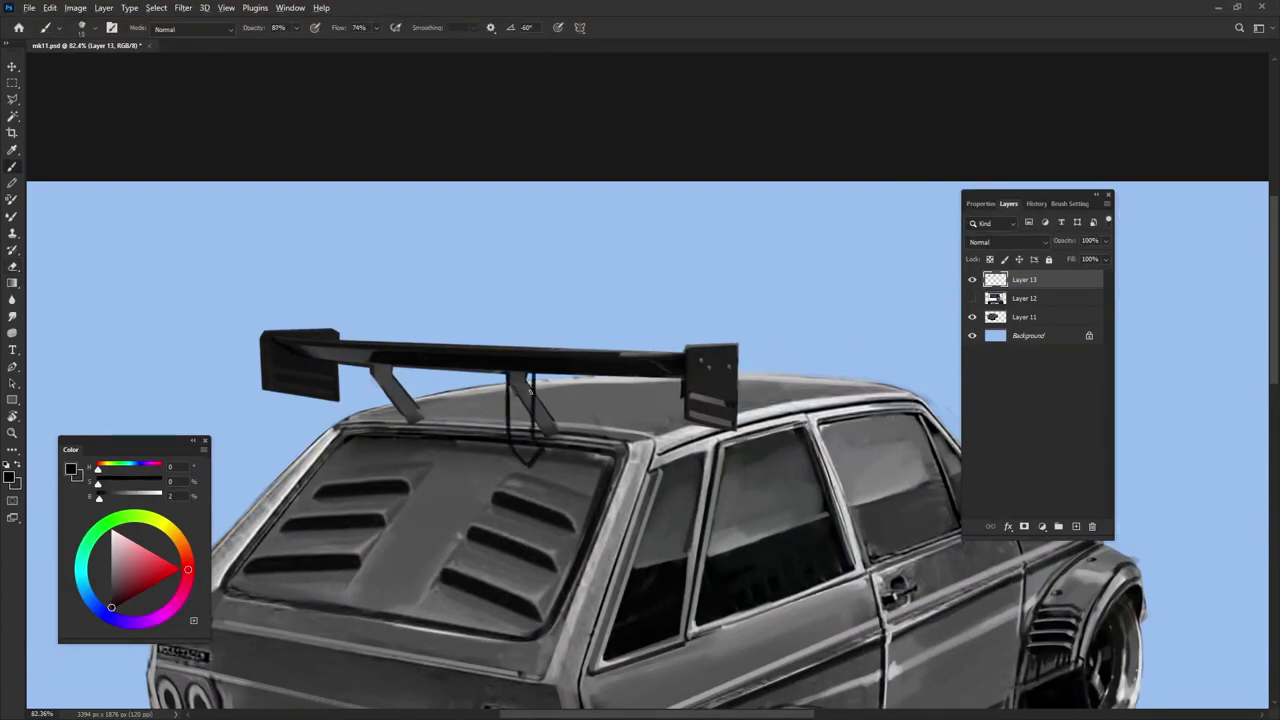
Paint the centre rear-wing strut solid dark
drag(520, 375, 513, 422)
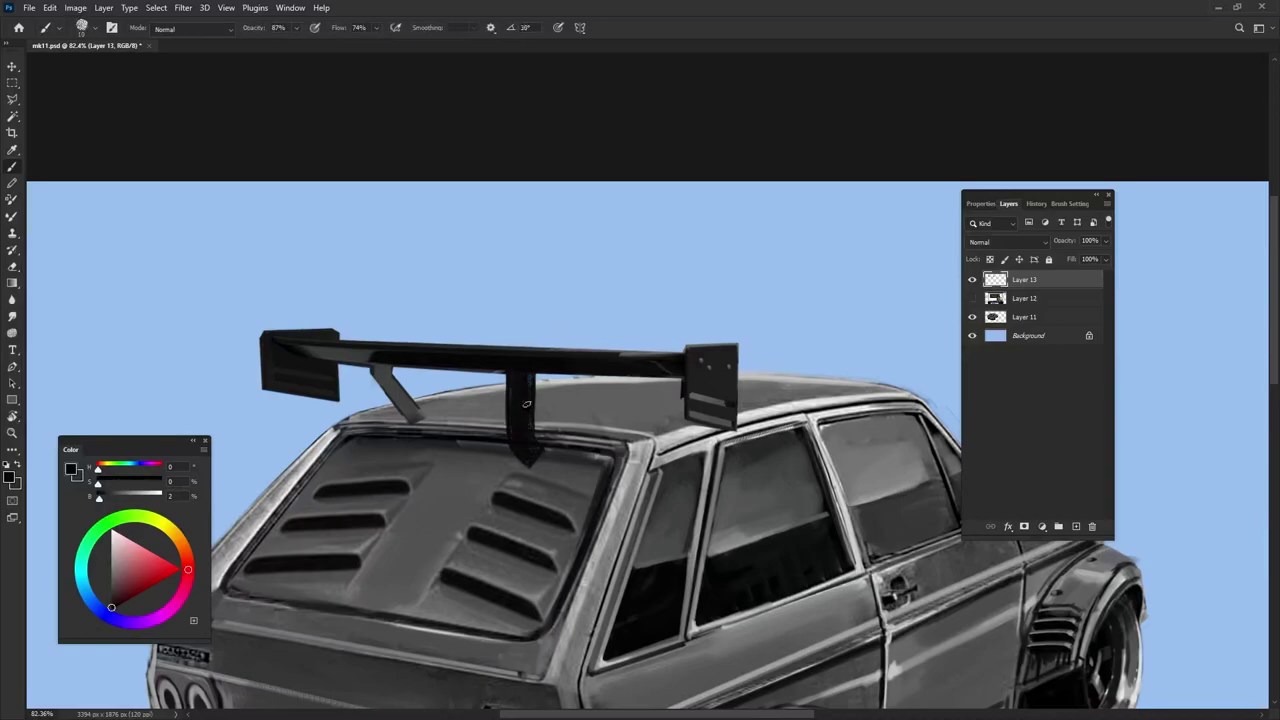
key(e)
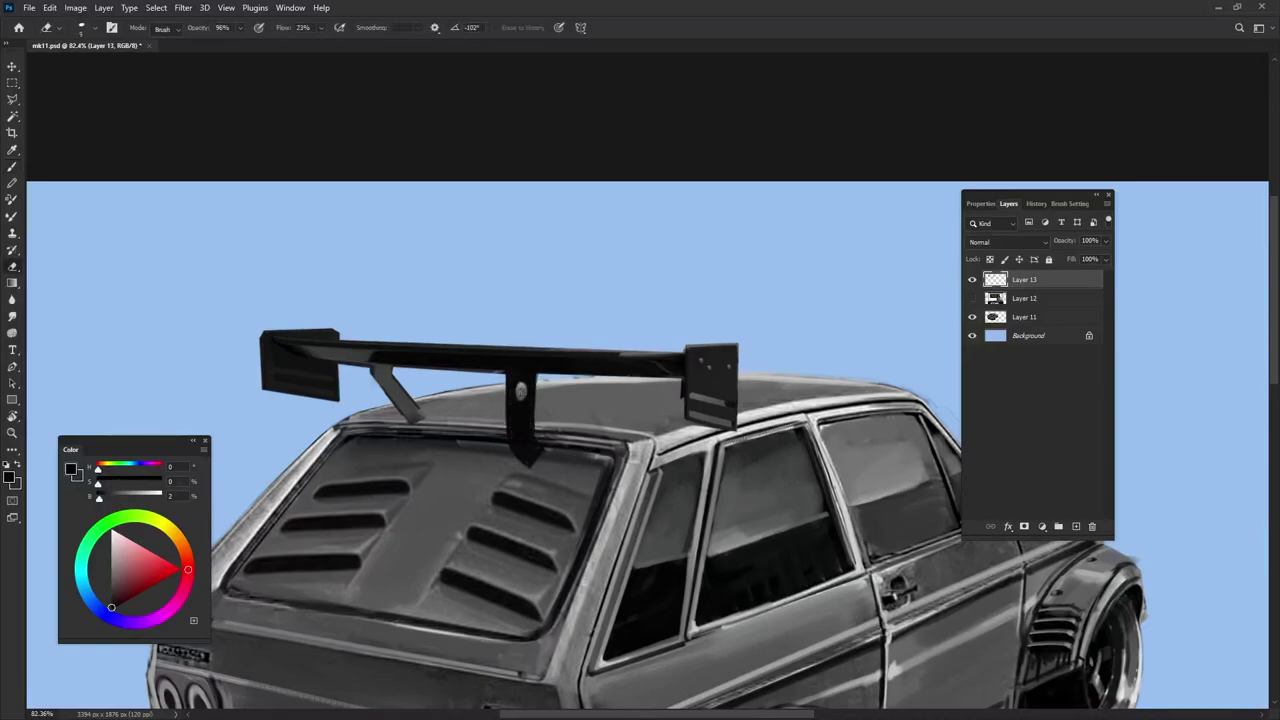
key(b)
Sample greys from the drawing and add a light highlight along the wing top
alt+click(535, 438)
alt+click(525, 395)
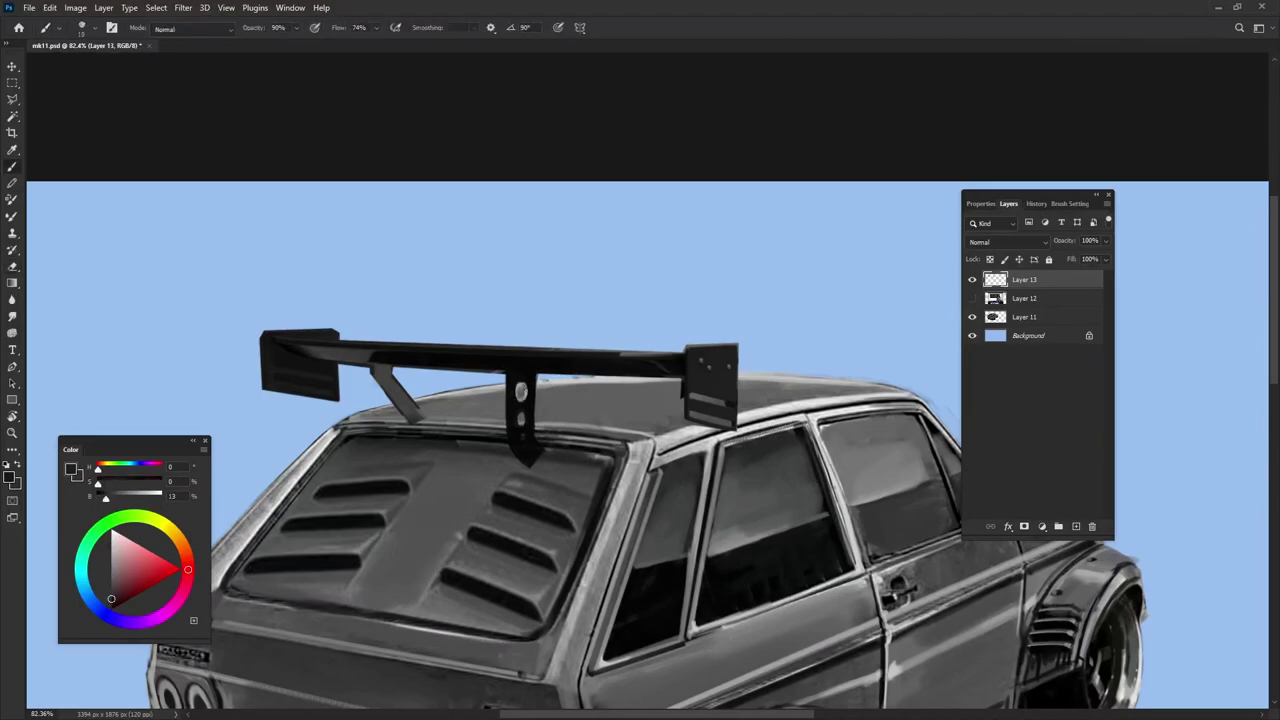
alt+click(521, 397)
alt+click(509, 433)
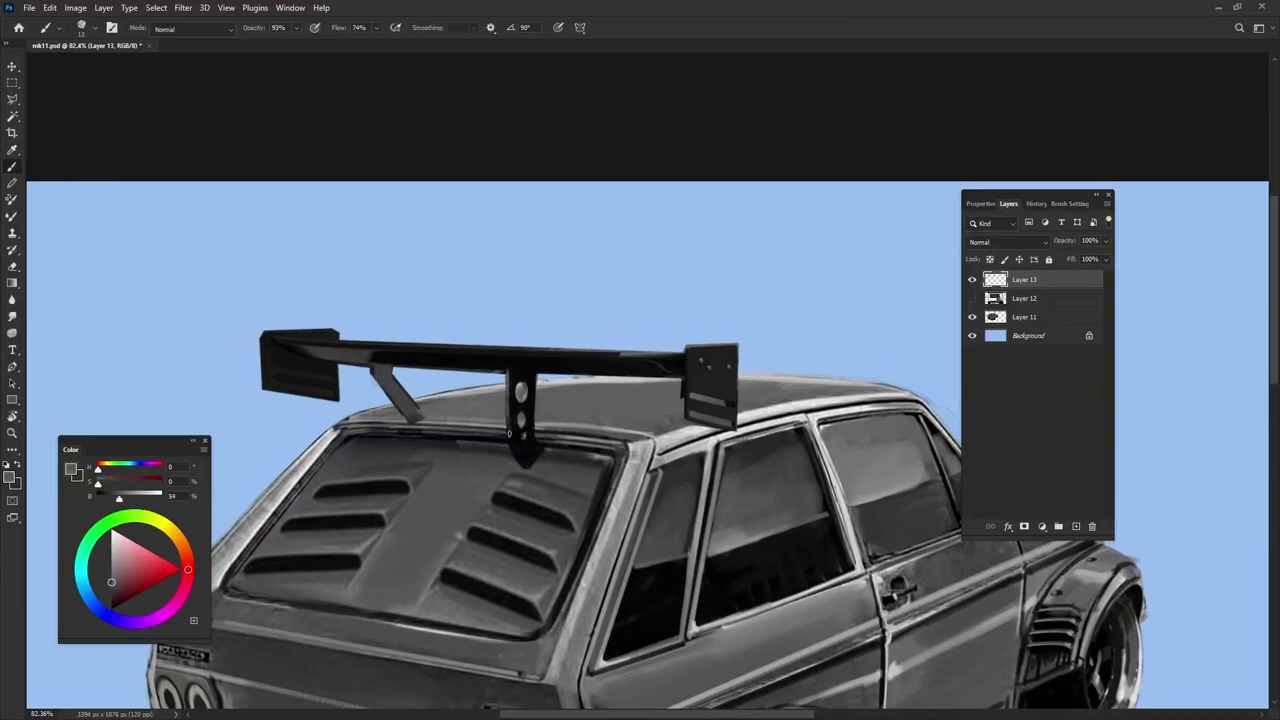
drag(286, 343, 680, 355)
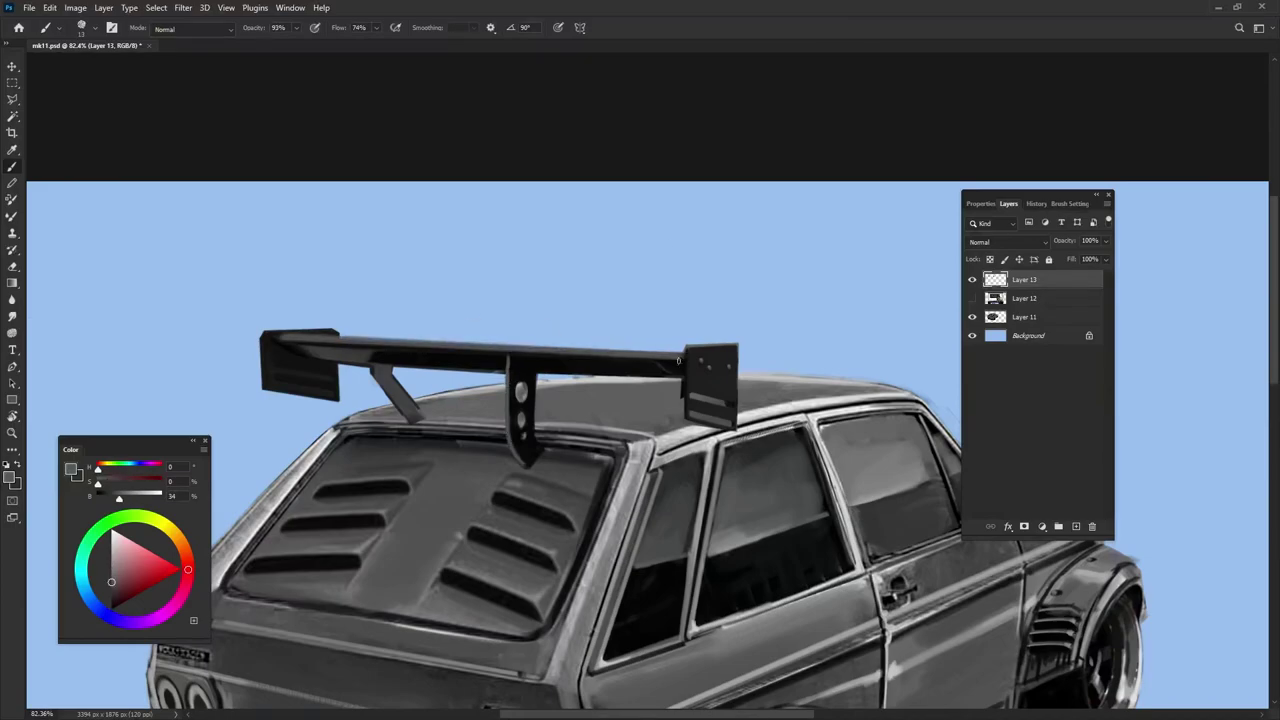
Erase the left diagonal wing strut and lasso-select the centre strut
key(e)
drag(374, 370, 418, 420)
key(l)
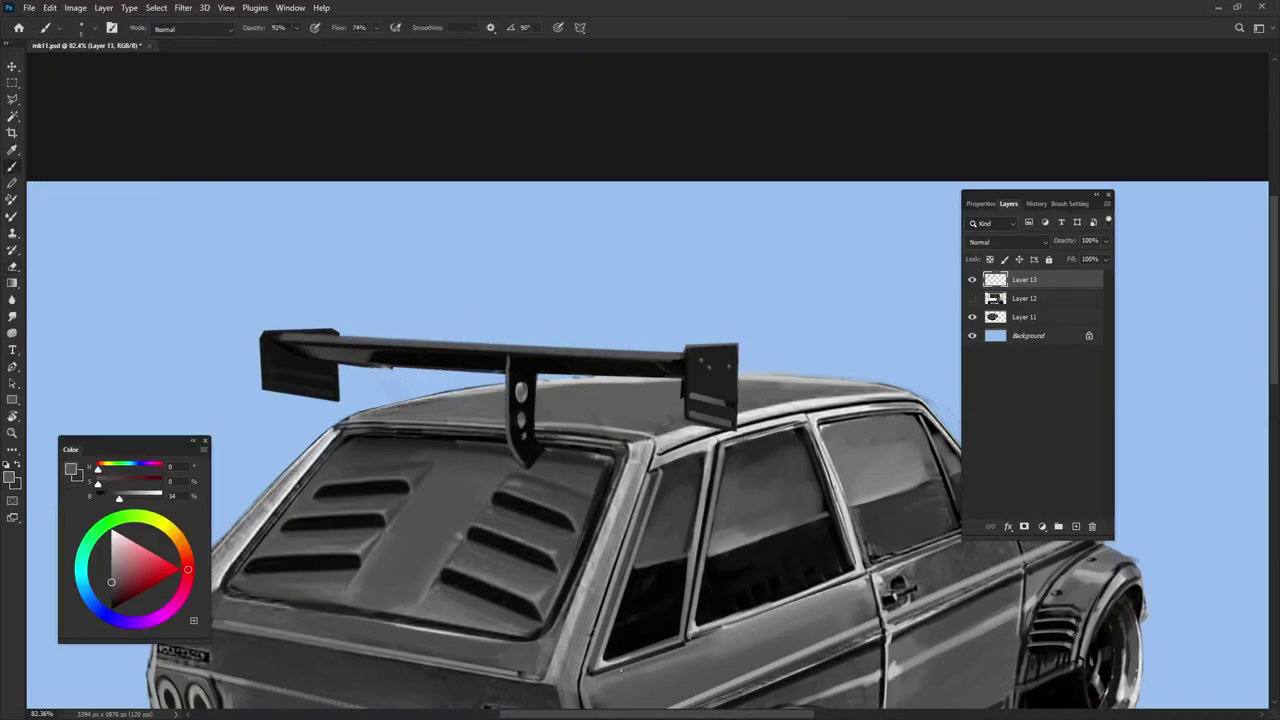
mouse_move(508, 357)
mouse_down()
mouse_move(500, 440)
mouse_move(443, 400)
mouse_move(392, 400)
mouse_up()
Duplicate the centre strut, moving the copy left under the wing at about 95% scale
key(ctrl+alt+t)
drag(370, 466, 365, 457)
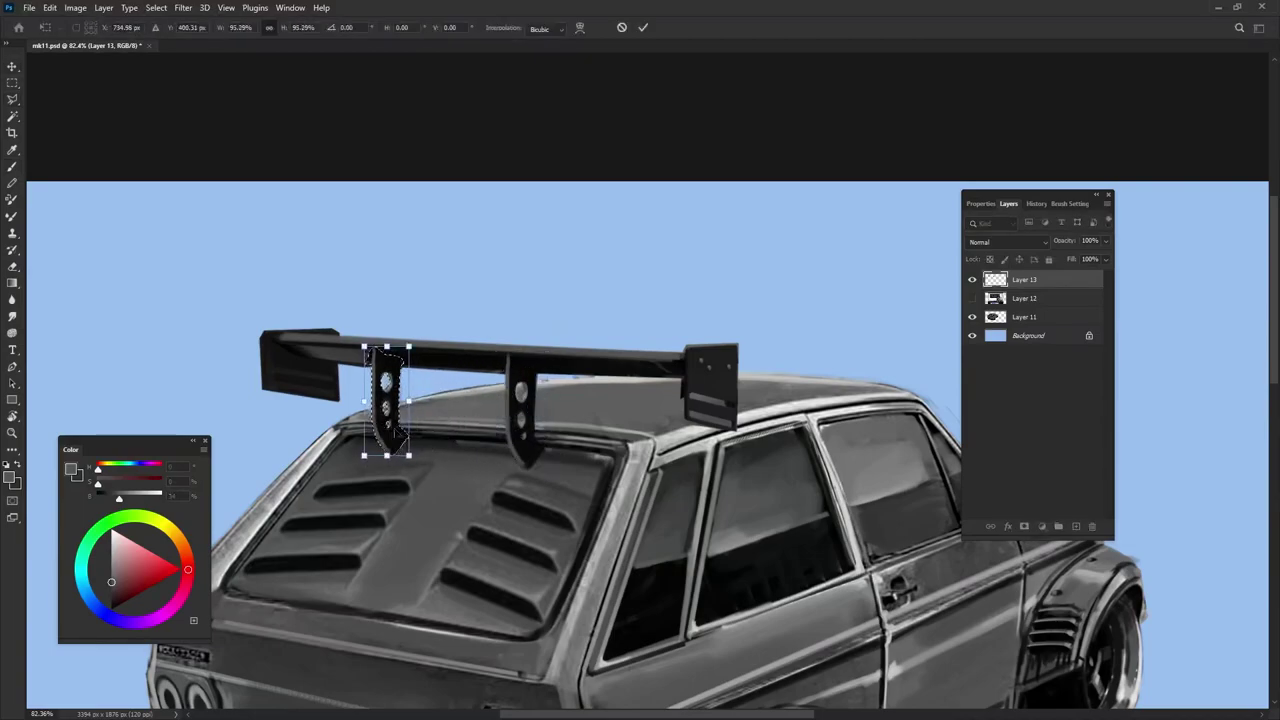
key(Return)
Brush soft grey and dark shading onto the rear hatch with the view rotated
mouse_move(460, 485)
mouse_down()
mouse_move(775, 540)
mouse_move(551, 469)
mouse_up()
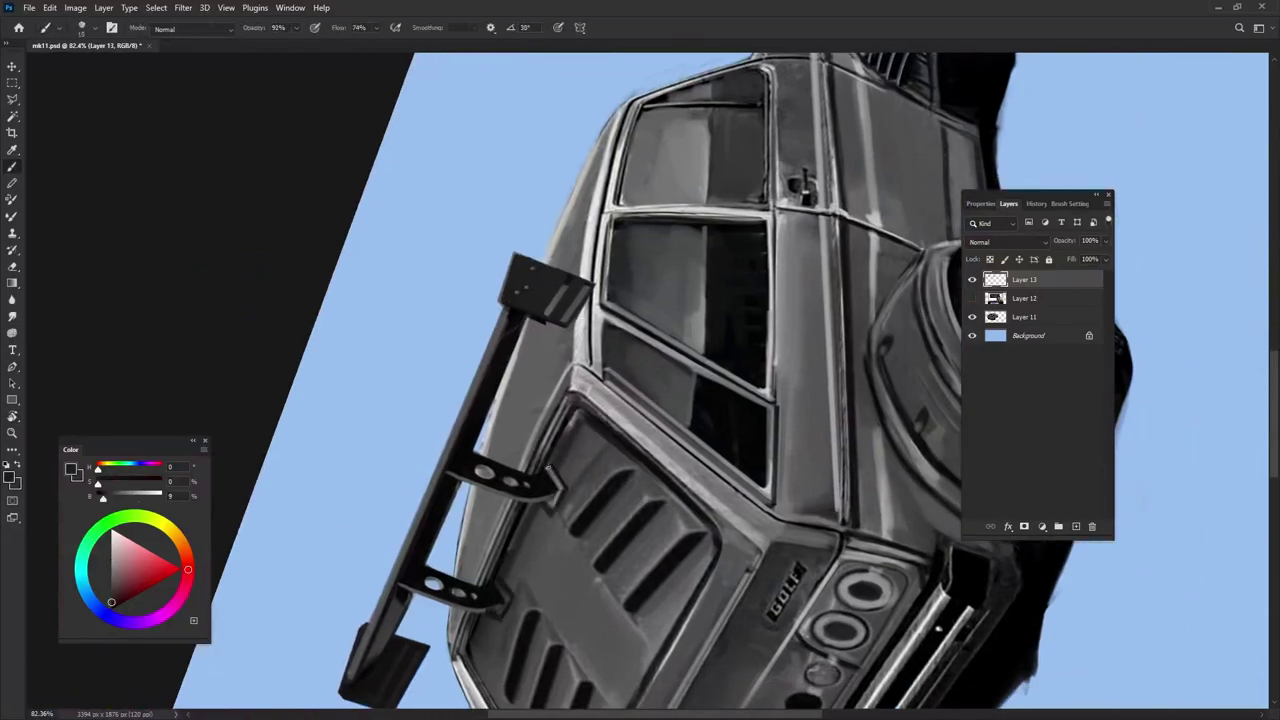
drag(595, 425, 480, 550)
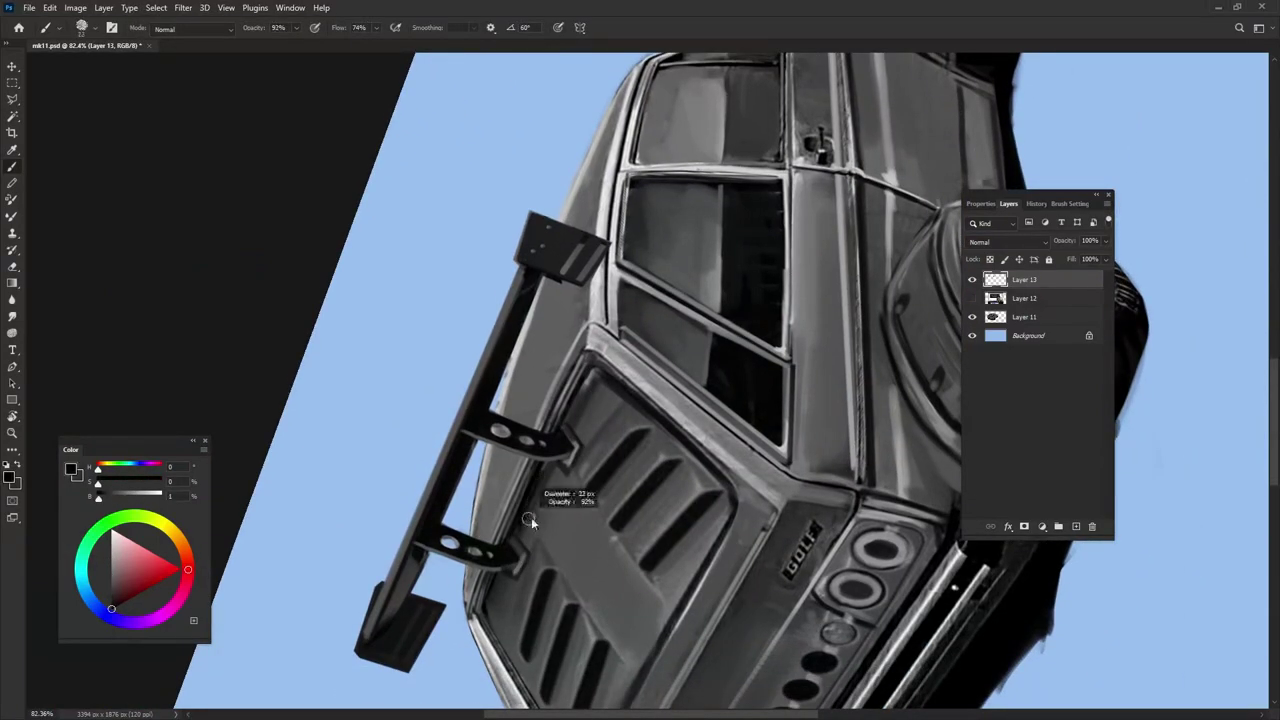
drag(594, 508, 580, 600)
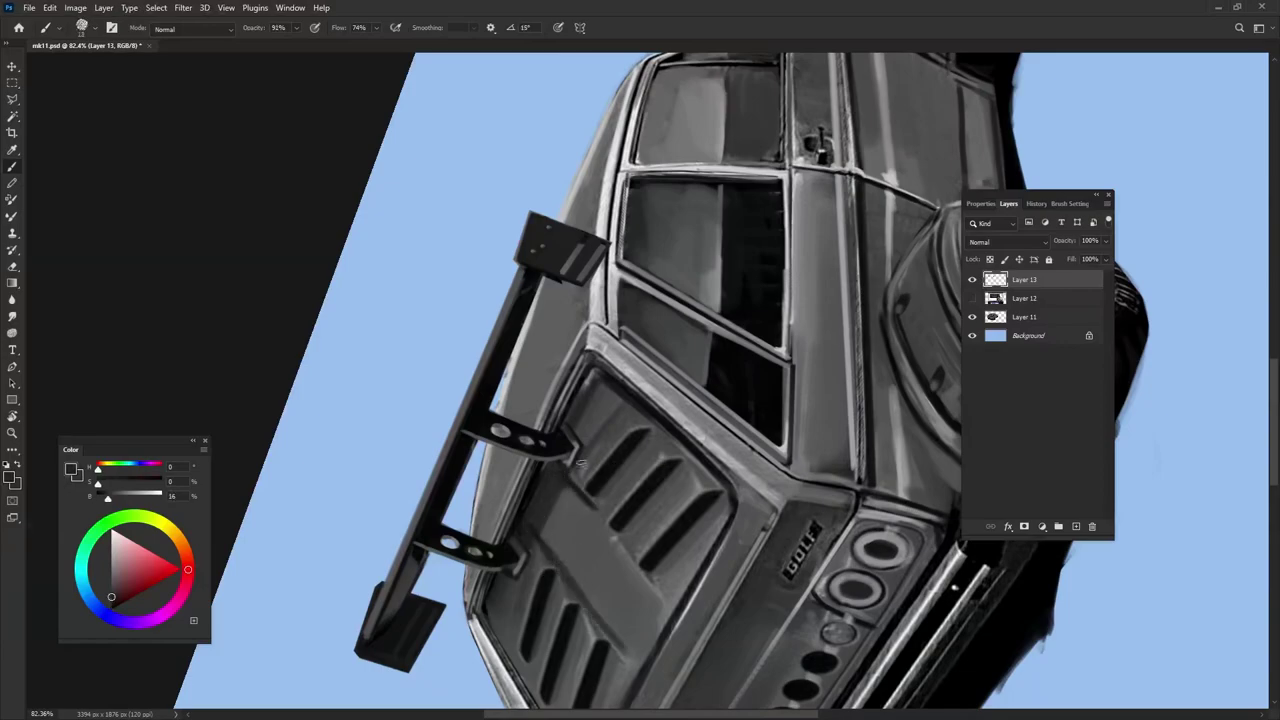
drag(480, 440, 539, 472)
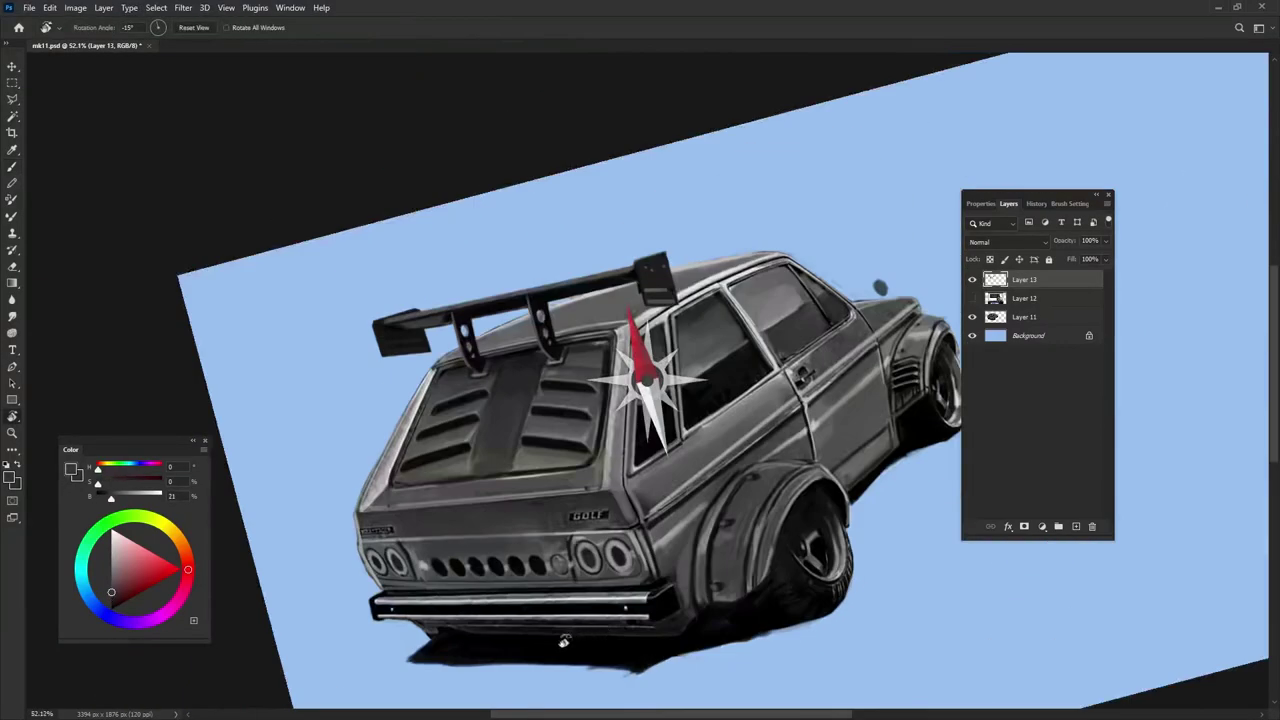
mouse_move(643, 314)
mouse_down()
mouse_move(628, 507)
mouse_move(681, 502)
mouse_up()
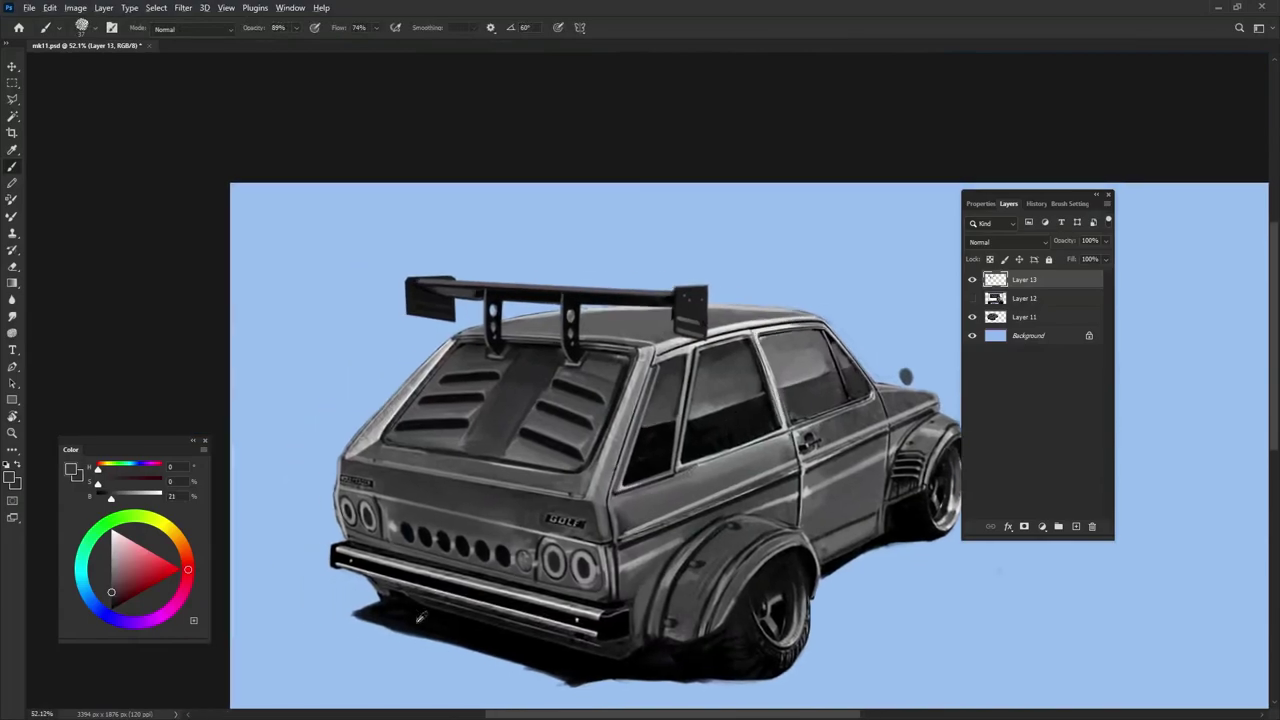
Darken the car's left rear edge and deepen the shadow under the rear bumper
alt+click(338, 460)
drag(334, 458, 336, 542)
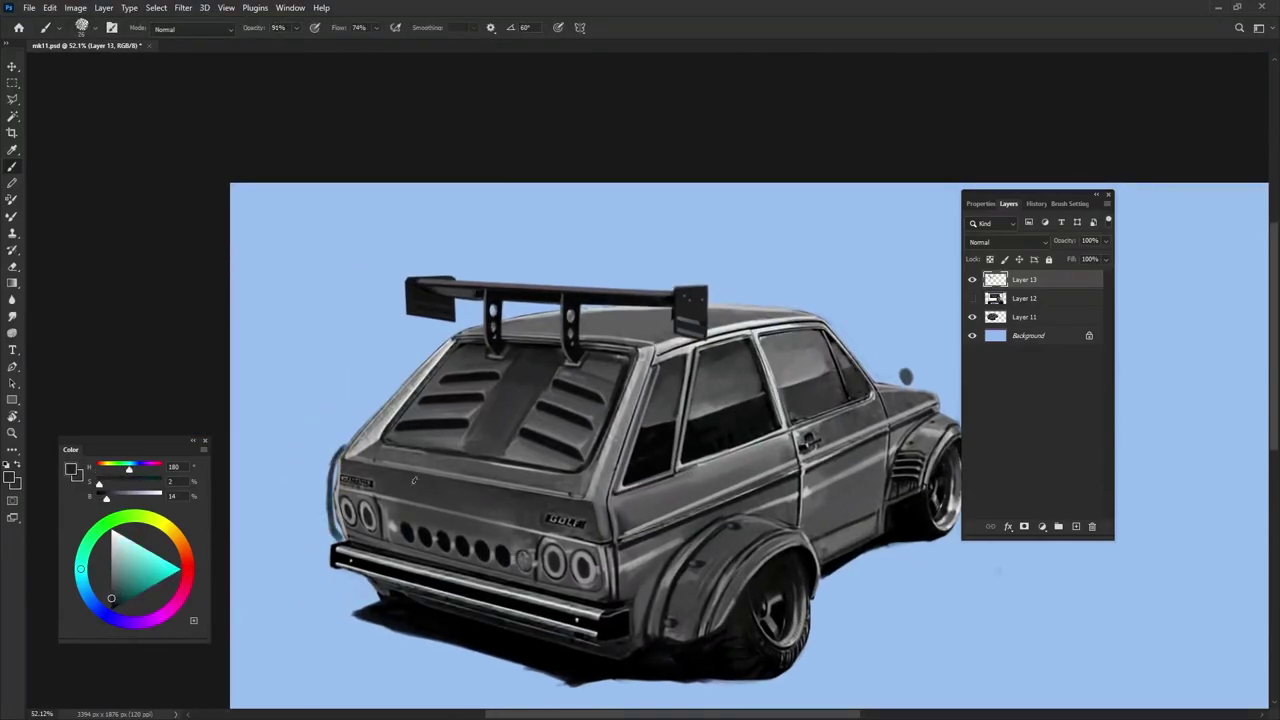
alt+click(390, 598)
drag(390, 598, 384, 592)
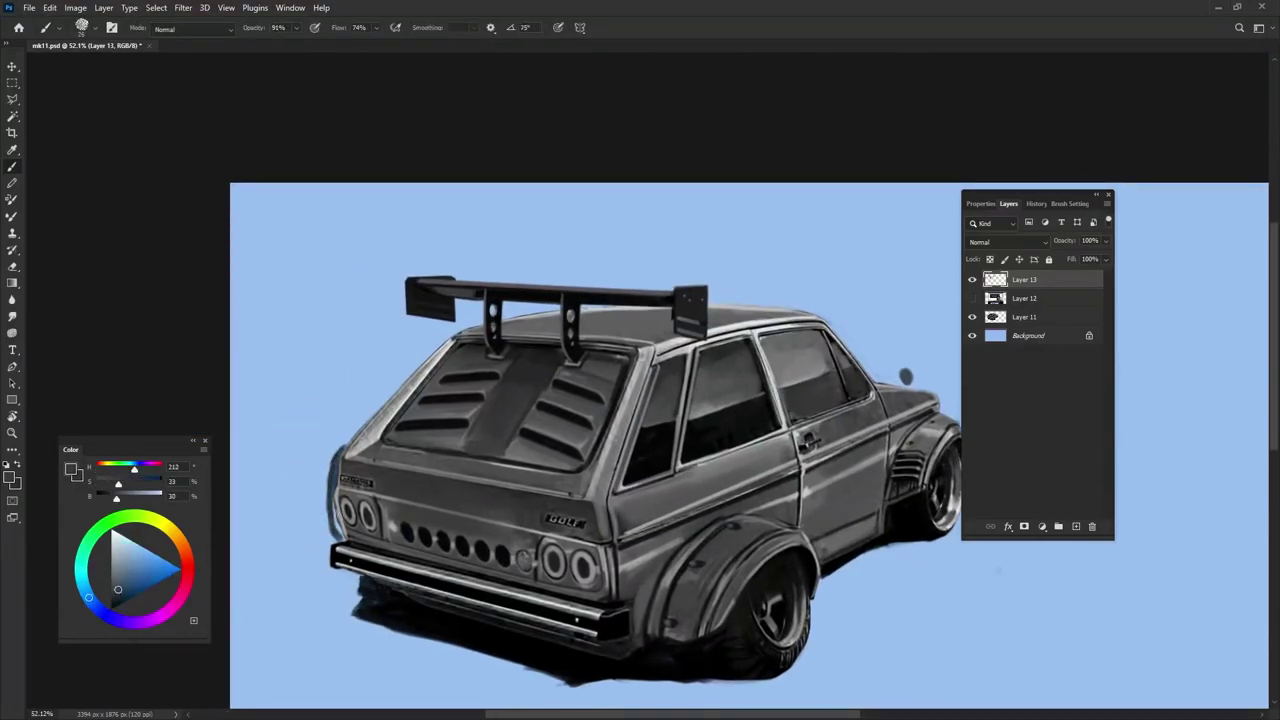
Sample various greys from the car while shifting and tilting the view about 30 degrees
alt+click(343, 452)
alt+click(905, 376)
drag(905, 376, 828, 363)
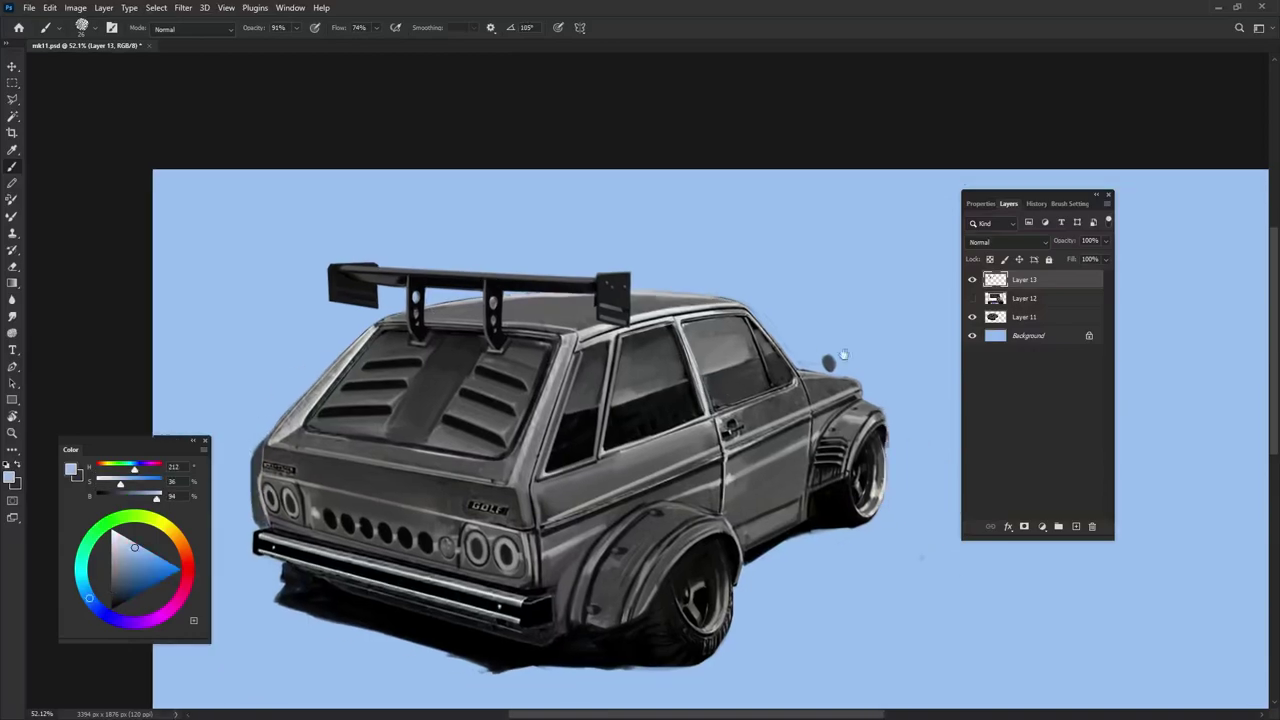
alt+click(828, 363)
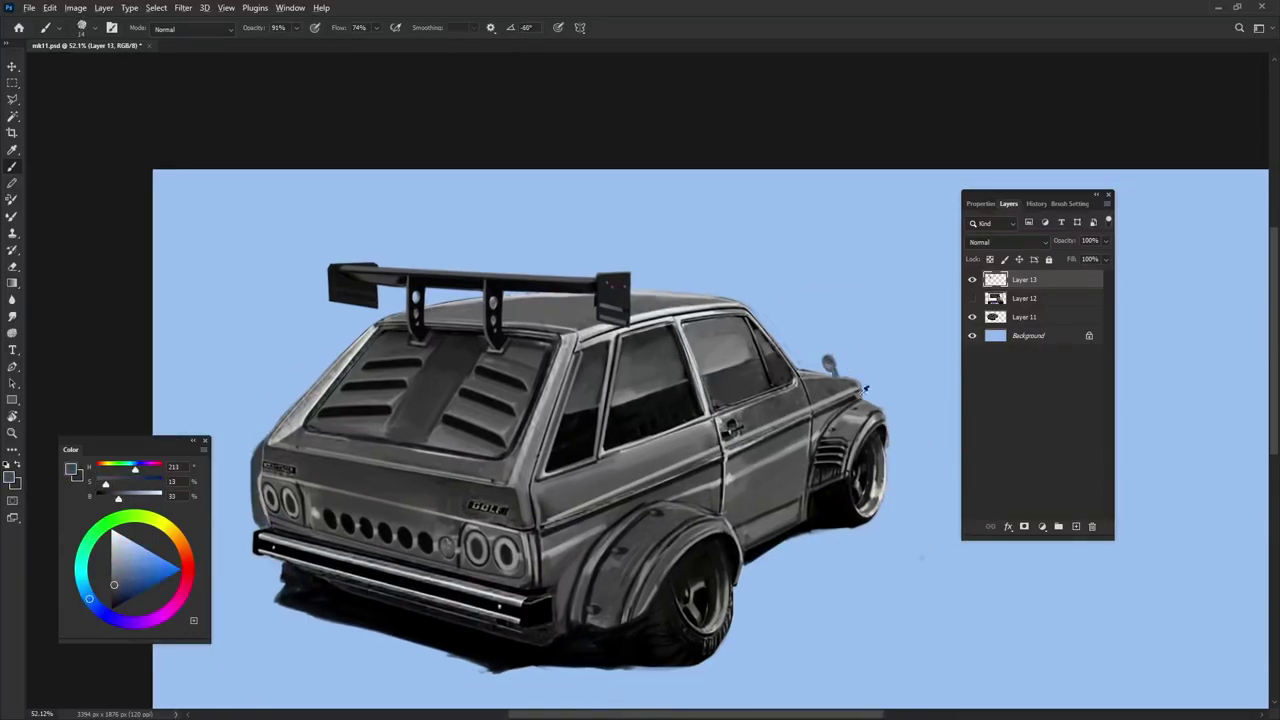
alt+click(645, 305)
alt+click(521, 595)
drag(677, 311, 660, 370)
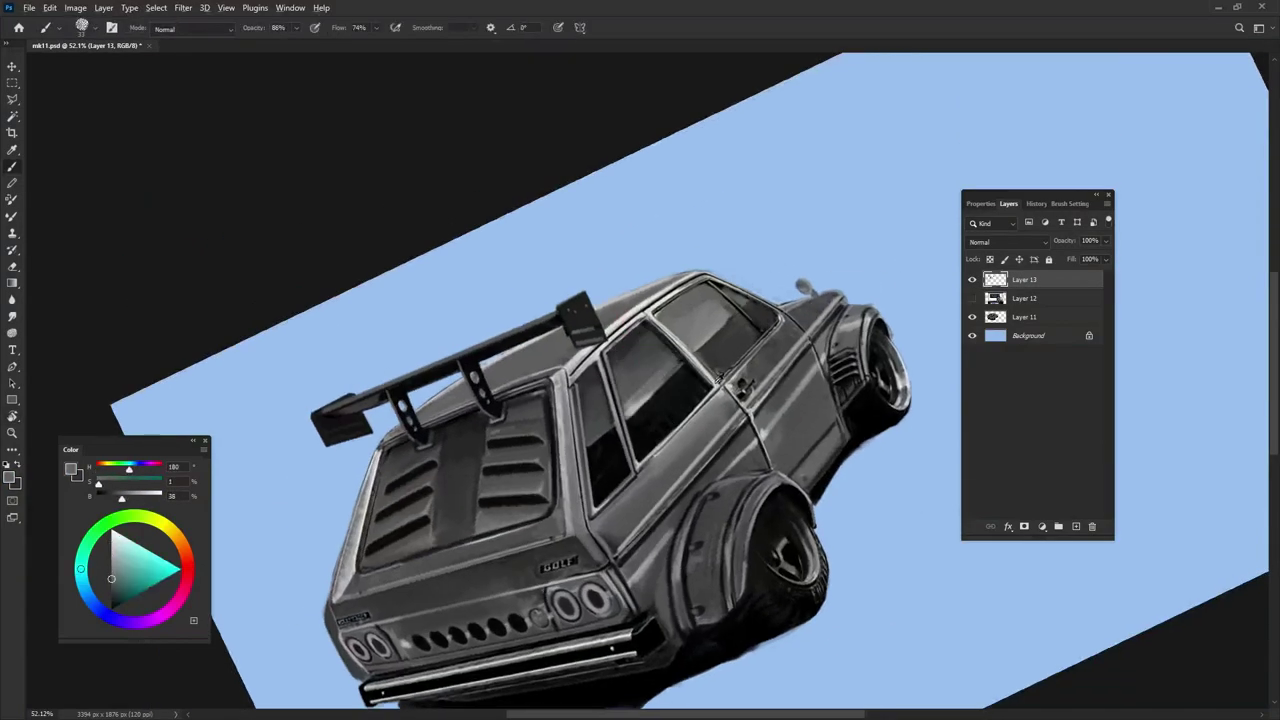
alt+click(582, 448)
drag(578, 408, 554, 398)
alt+click(554, 398)
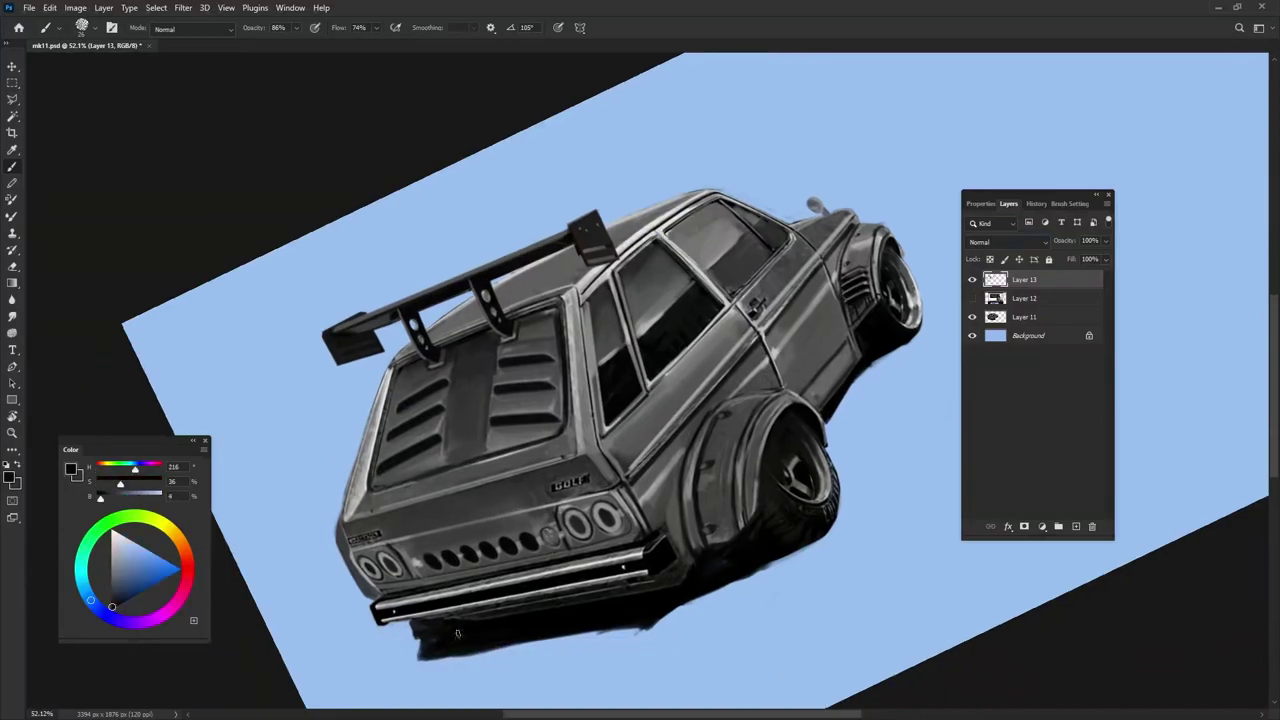
Shade the lower side strip black with the car turned nearly vertical
drag(864, 290, 700, 450)
alt+click(560, 520)
mouse_move(560, 520)
mouse_down()
mouse_move(517, 535)
mouse_move(575, 425)
mouse_move(460, 625)
mouse_move(560, 640)
mouse_up()
alt+click(485, 605)
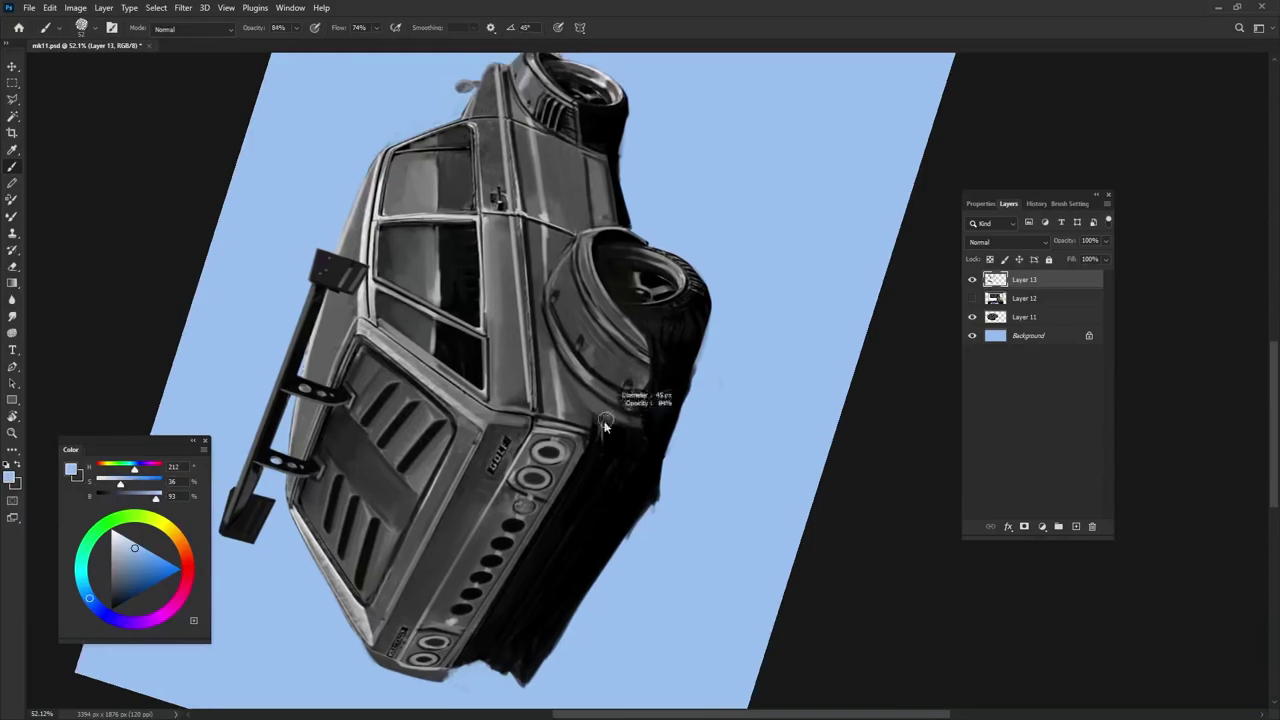
alt+click(640, 410)
Paint a lighter grey line along the lower rear bumper
drag(639, 453, 533, 493)
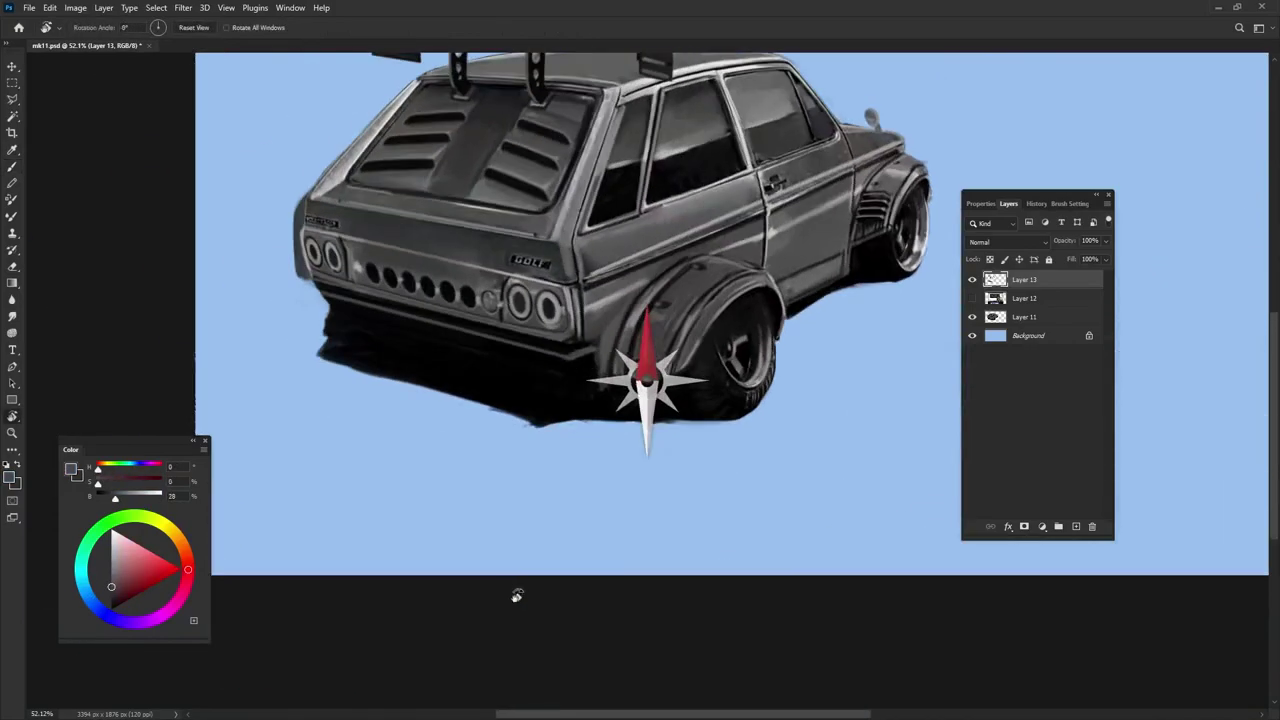
alt+click(291, 420)
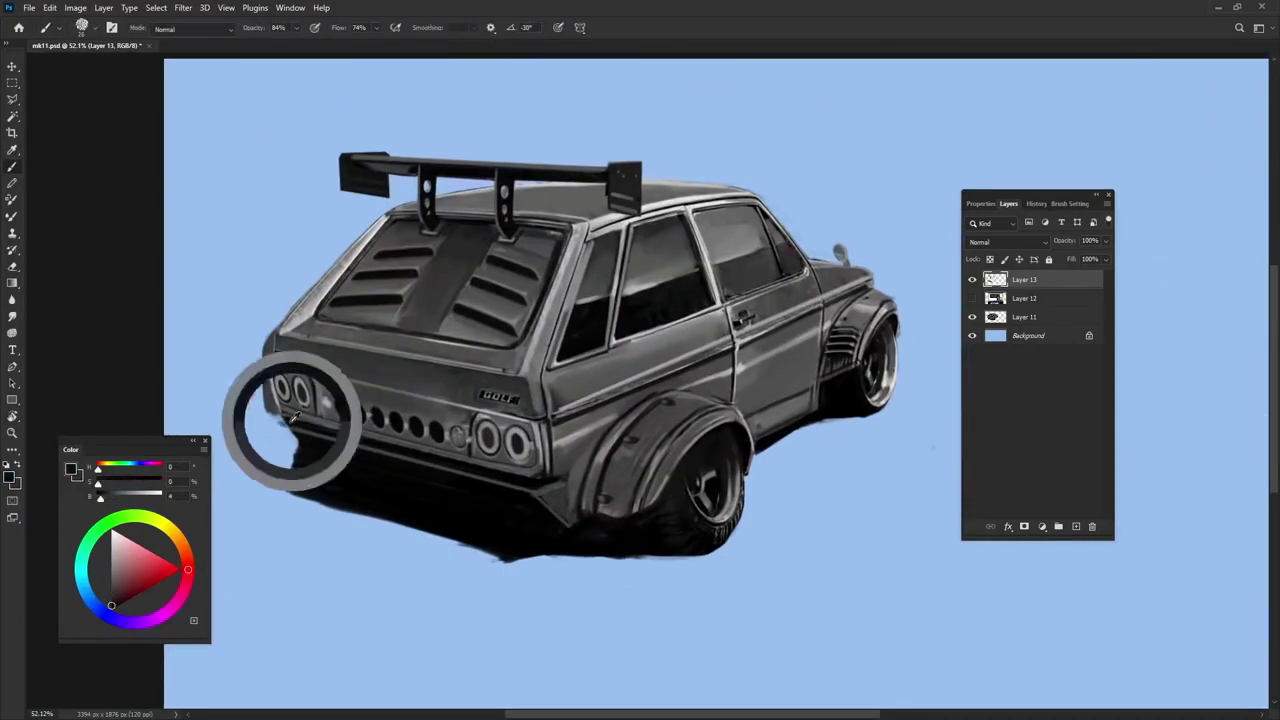
alt+click(301, 437)
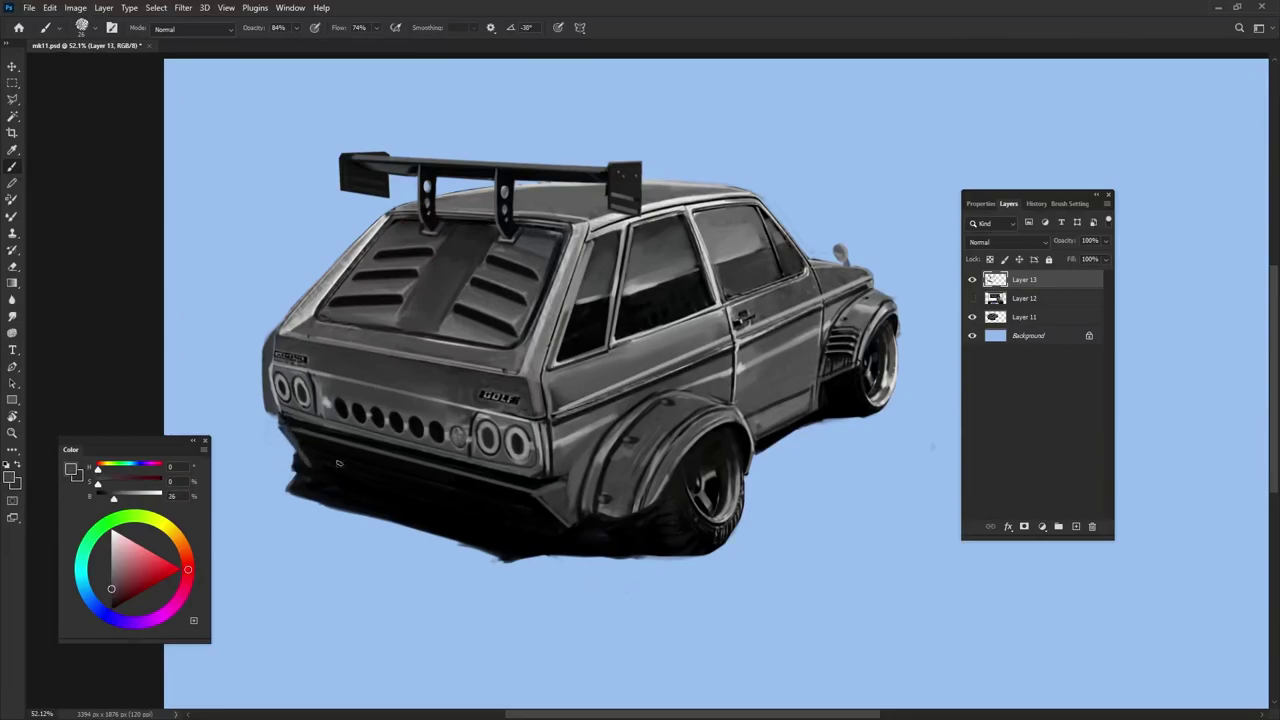
drag(300, 458, 560, 515)
alt+click(452, 467)
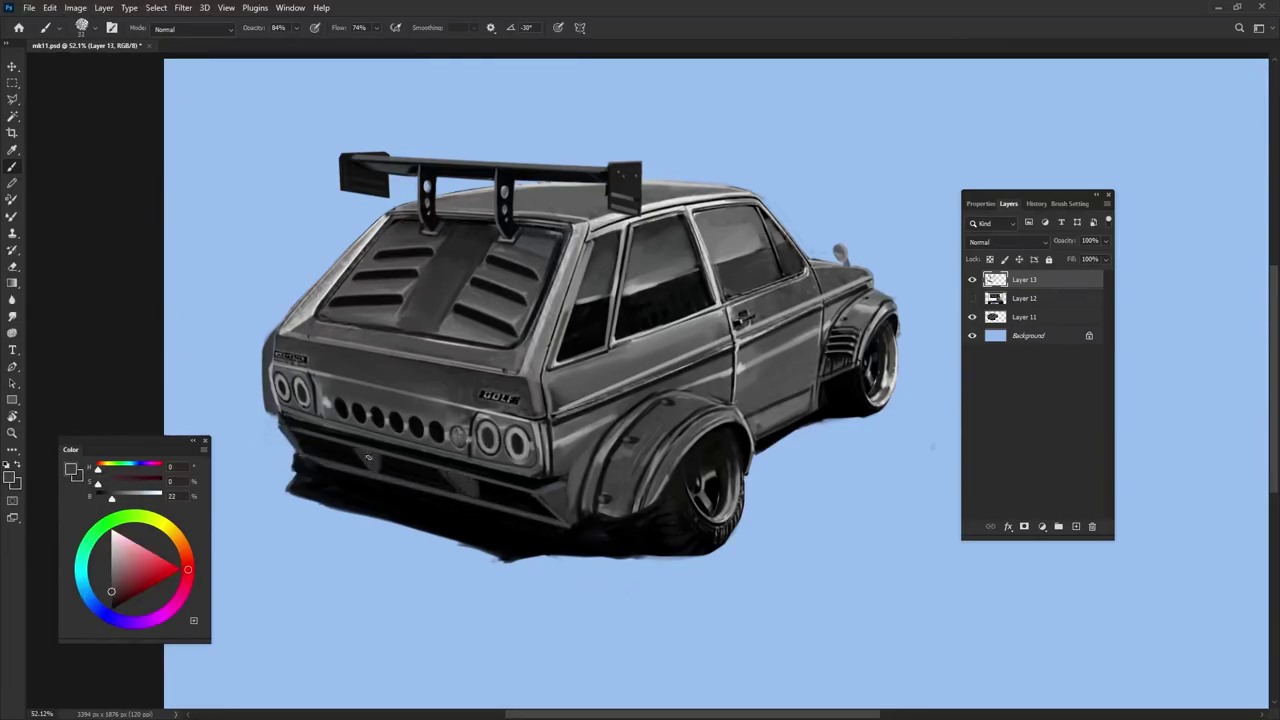
Sample light, mid and dark greys plus the light blue background colour from the drawing
drag(368, 457, 402, 501)
alt+click(400, 282)
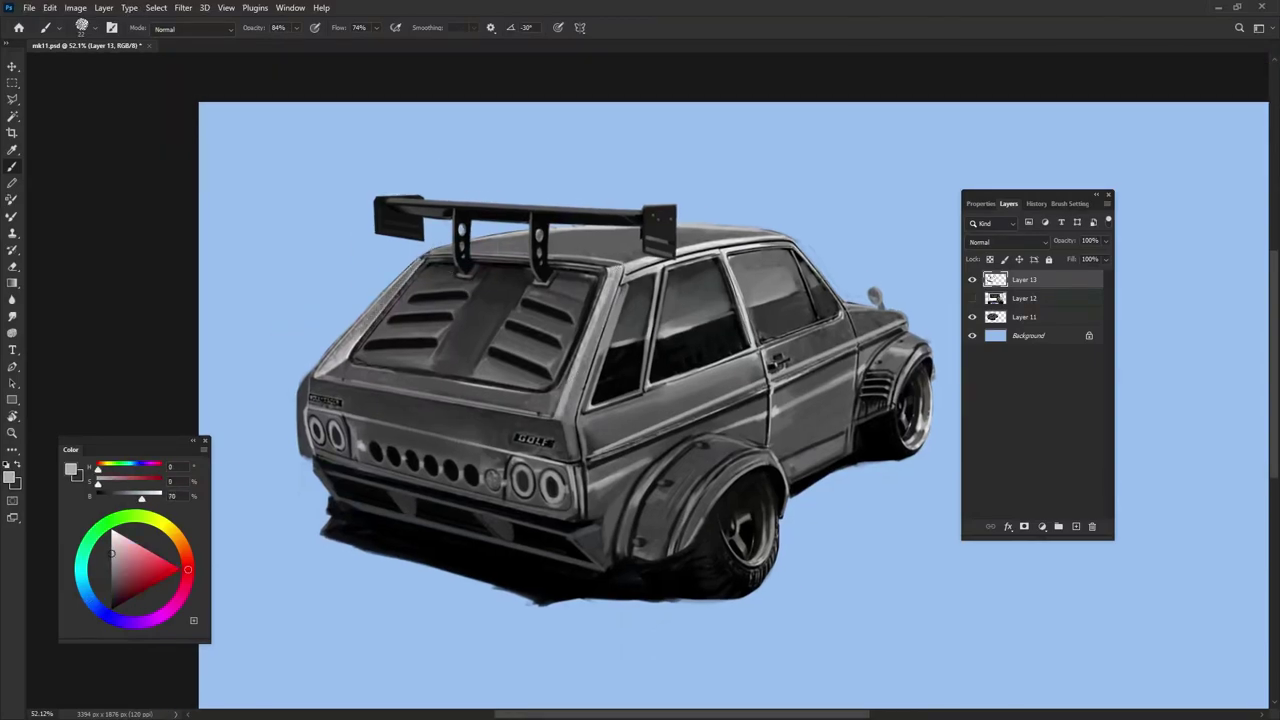
alt+click(491, 527)
alt+click(401, 507)
drag(400, 505, 408, 510)
alt+click(342, 494)
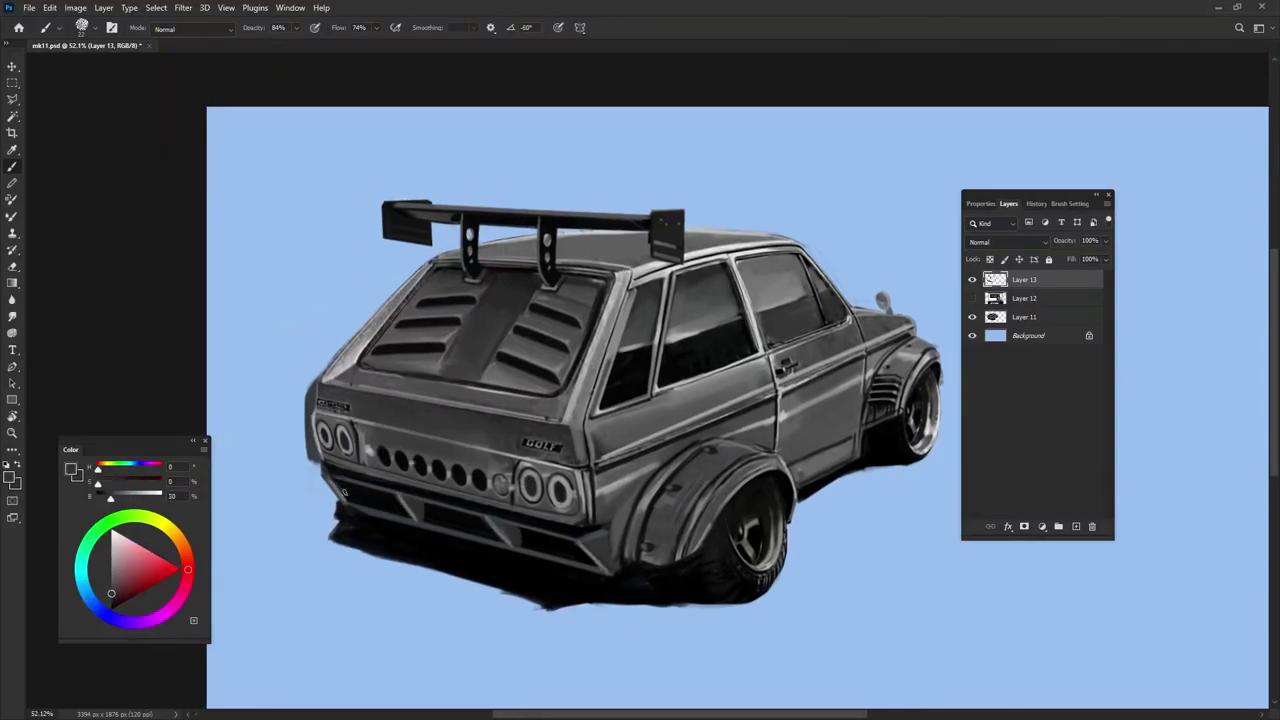
alt+click(577, 540)
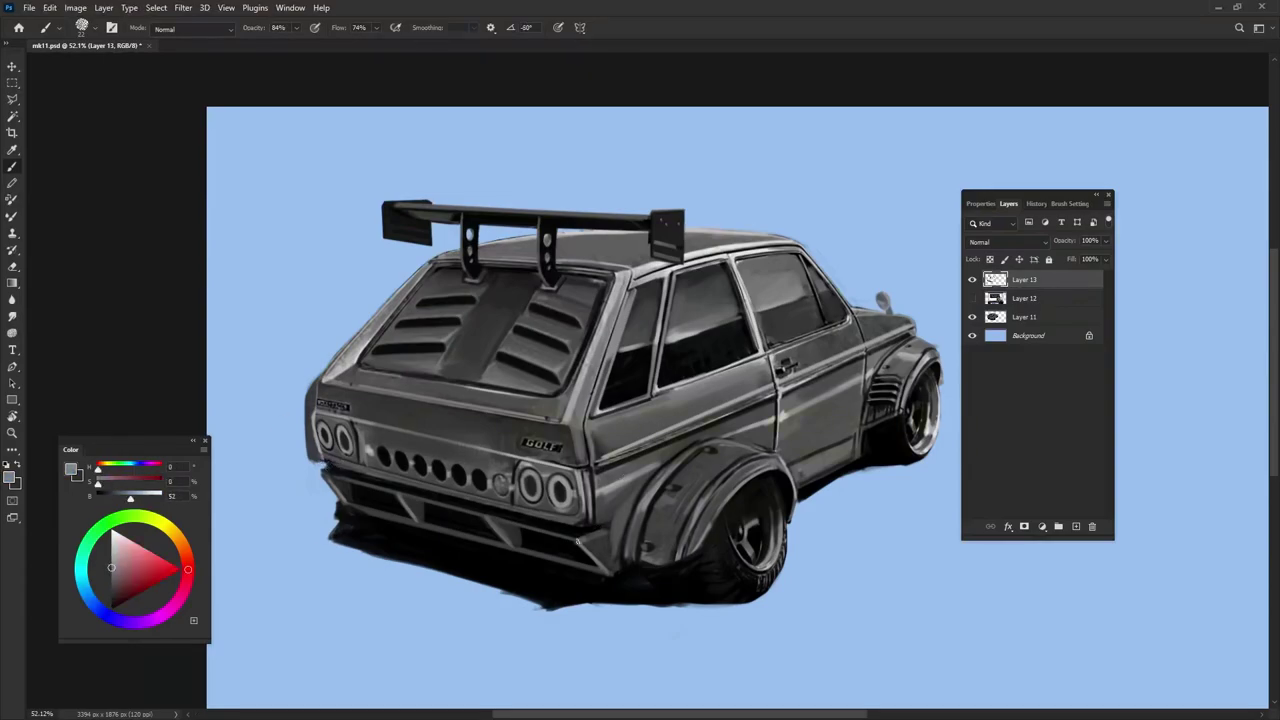
alt+click(300, 520)
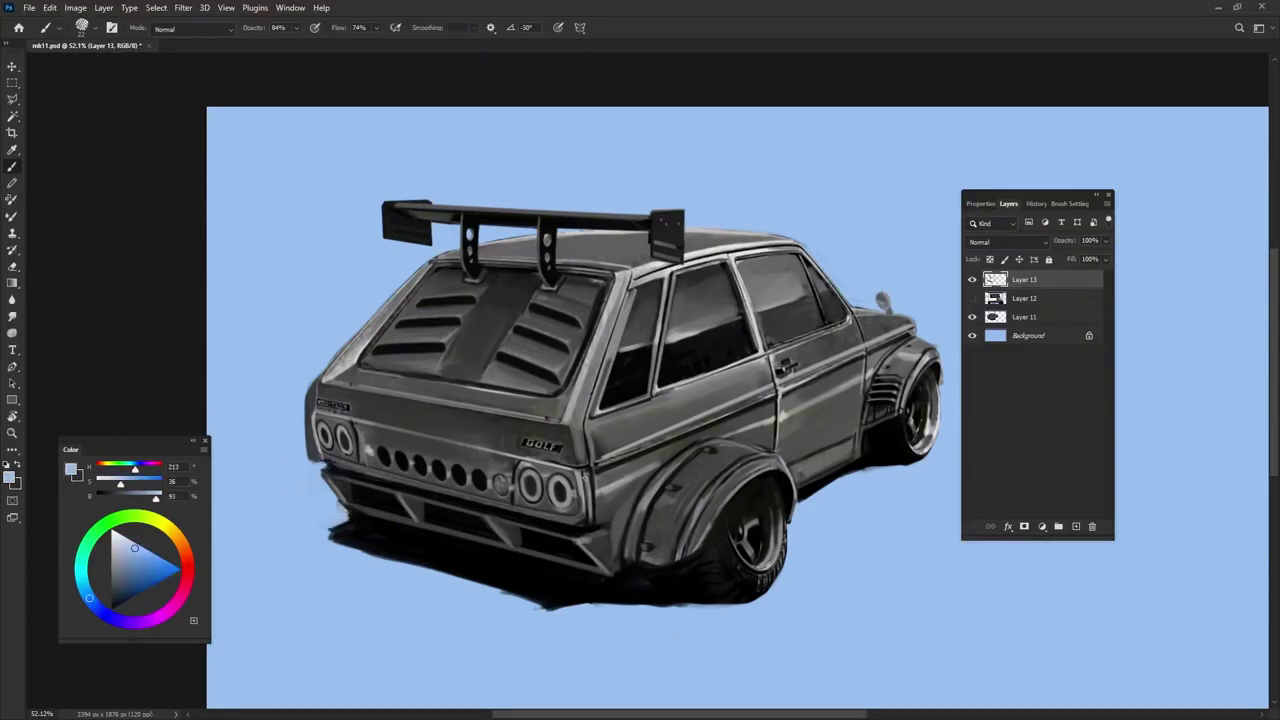
Add darker grey strokes along the lower door edge by the front wheel arch vents
drag(880, 512, 841, 538)
alt+click(830, 465)
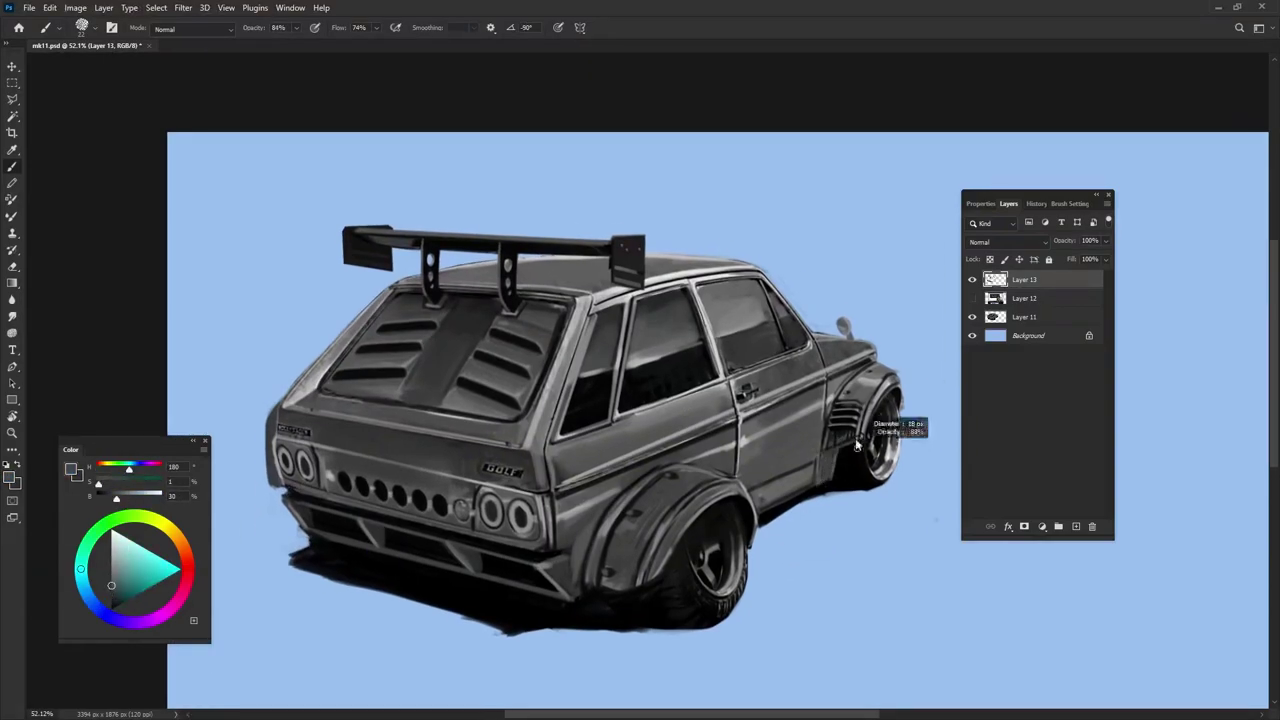
alt+click(857, 445)
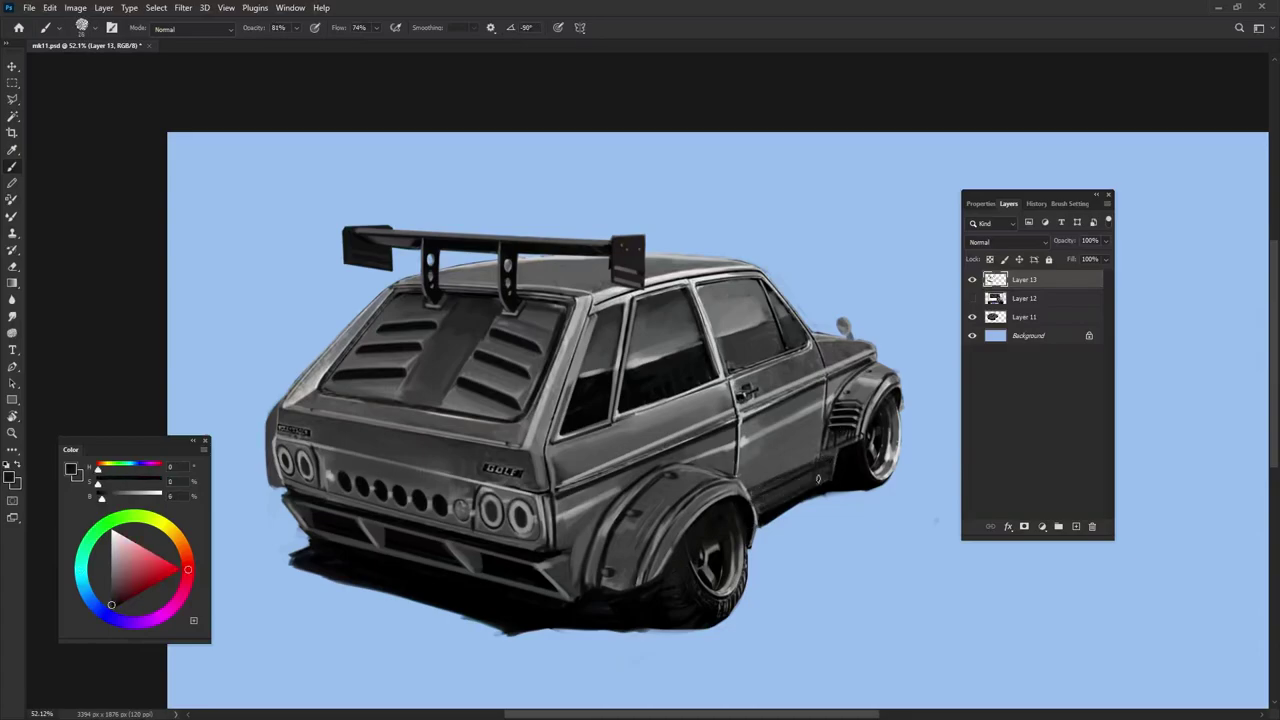
alt+click(822, 468)
mouse_move(808, 470)
mouse_down()
mouse_move(750, 498)
mouse_move(830, 462)
mouse_up()
alt+click(790, 485)
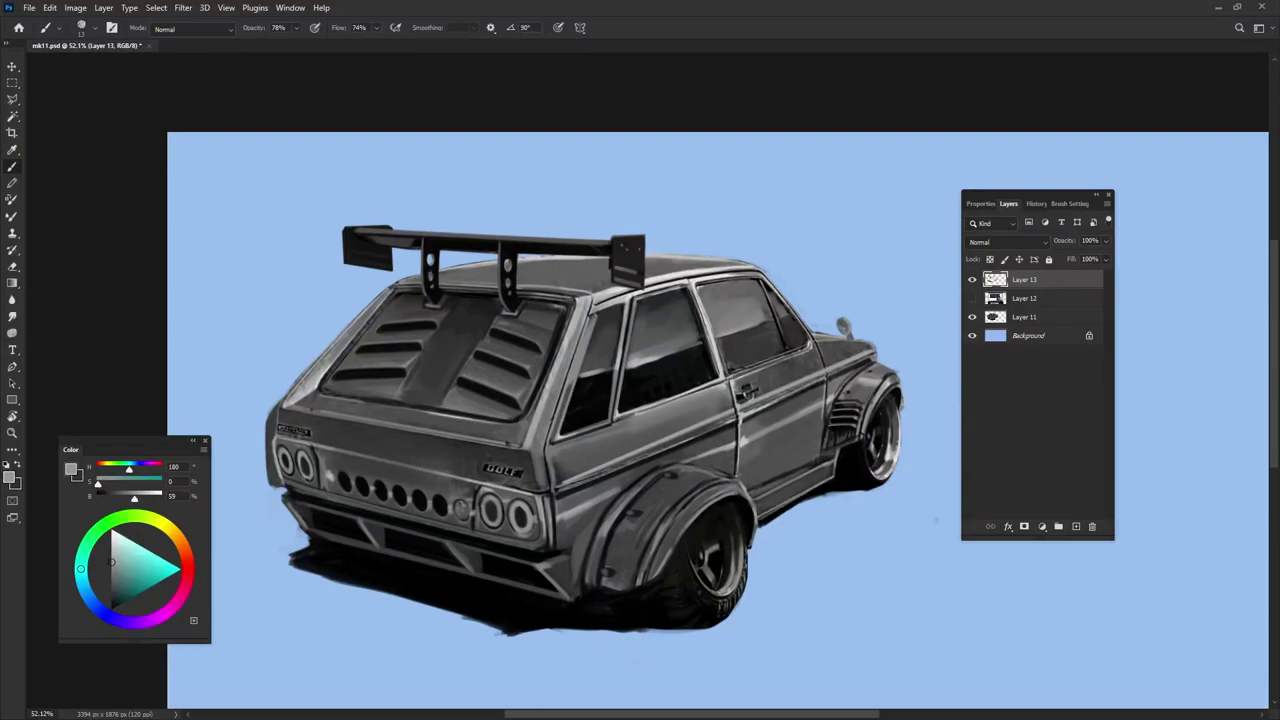
drag(819, 536, 820, 571)
alt+click(778, 521)
Paint a light grey highlight along the hood edge
alt+click(826, 372)
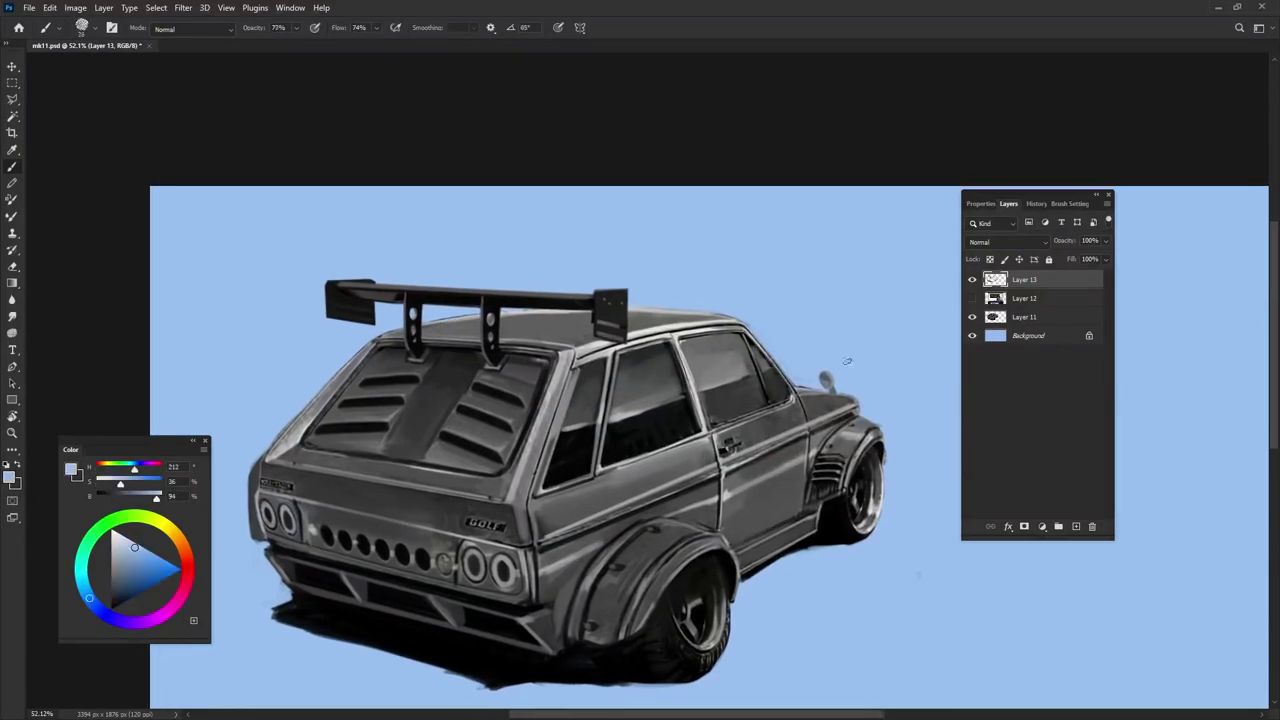
alt+click(880, 490)
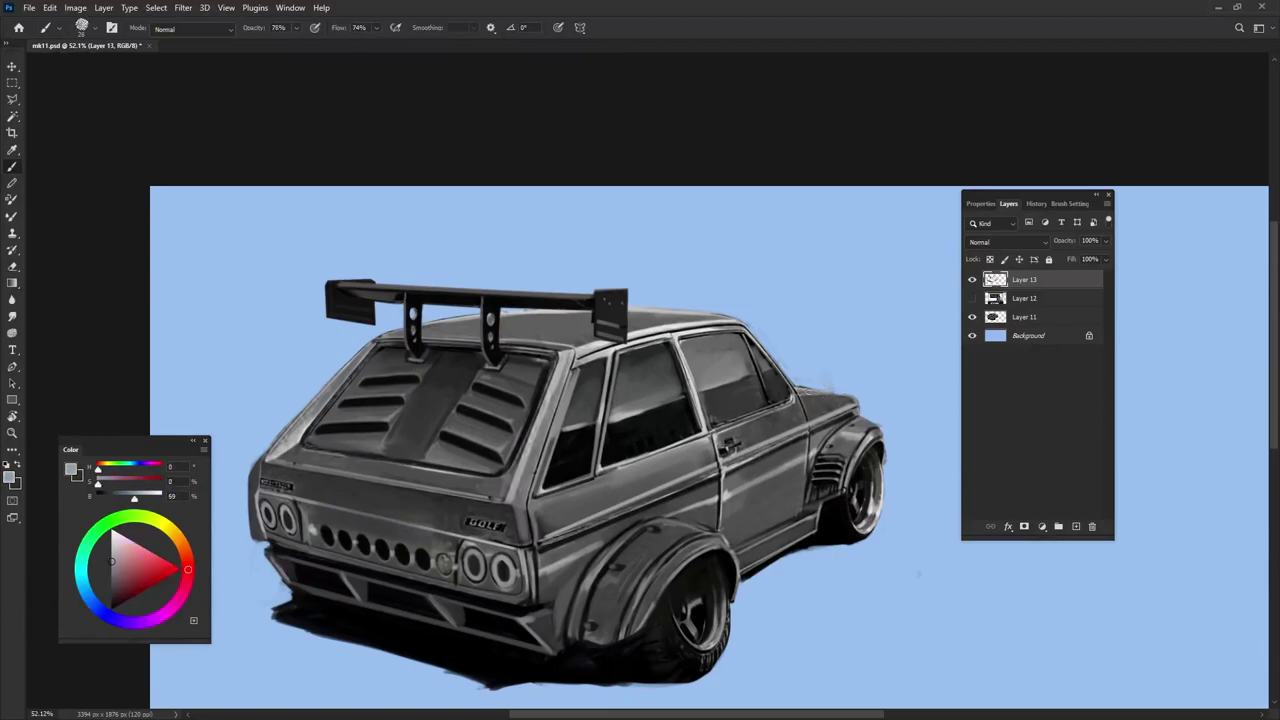
alt+click(855, 395)
drag(855, 395, 798, 386)
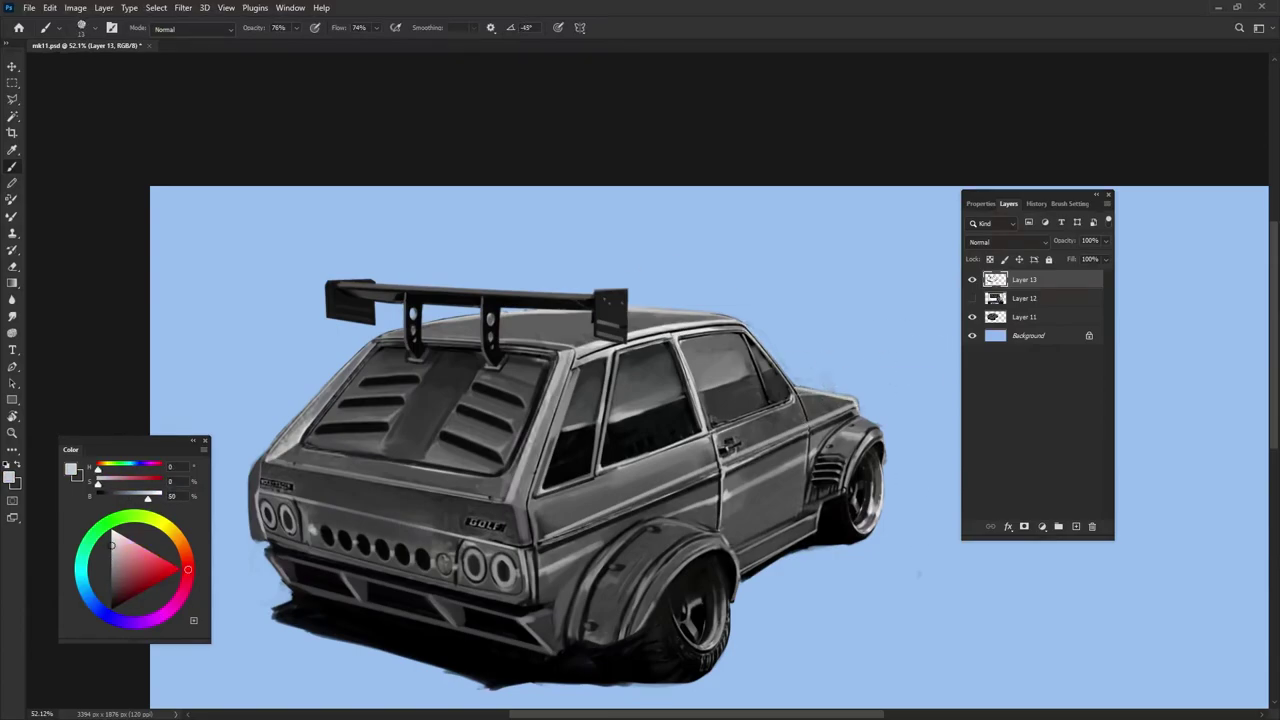
Sample further greys and near-black from the car body, then add an empty Layer 14
alt+click(682, 341)
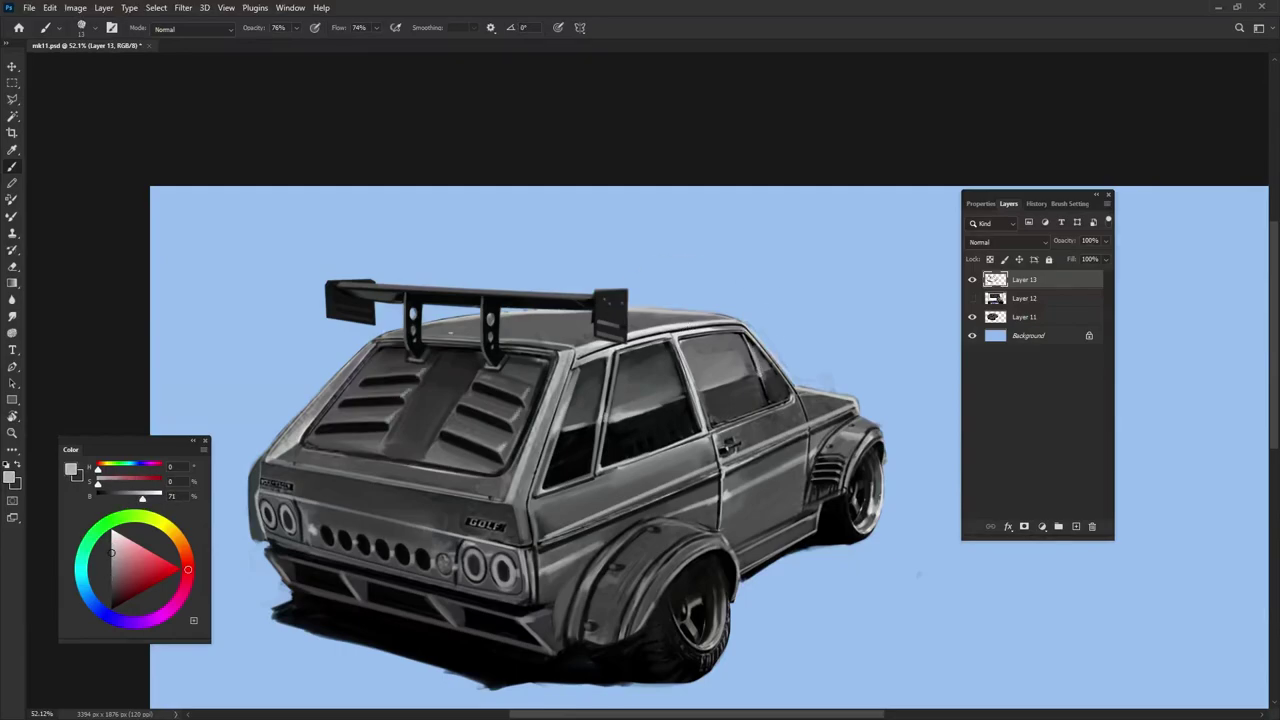
alt+click(380, 447)
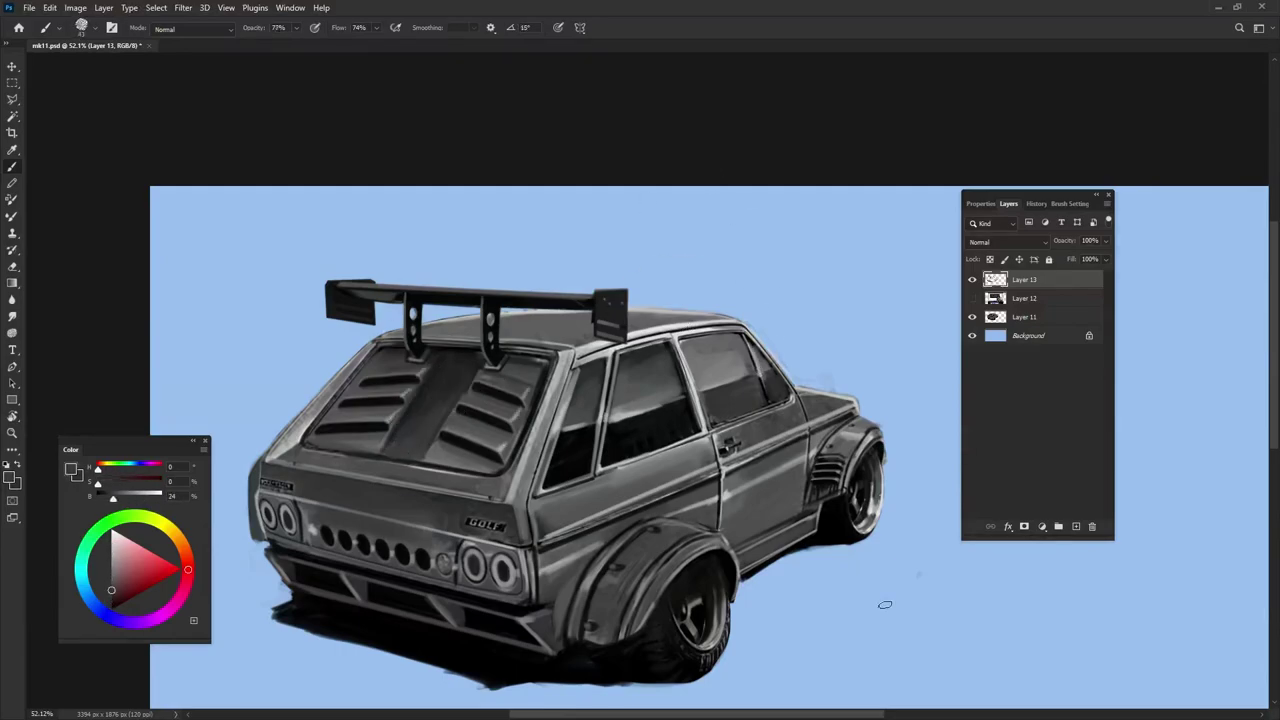
alt+click(637, 547)
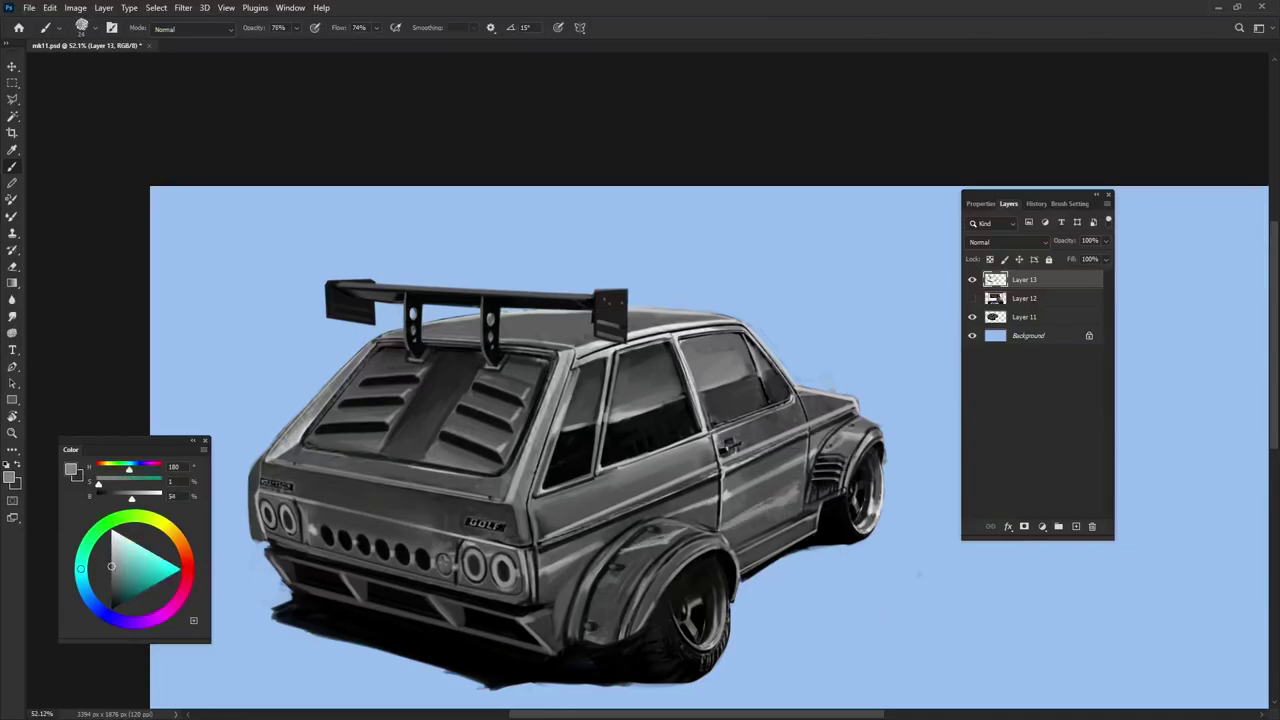
alt+click(578, 500)
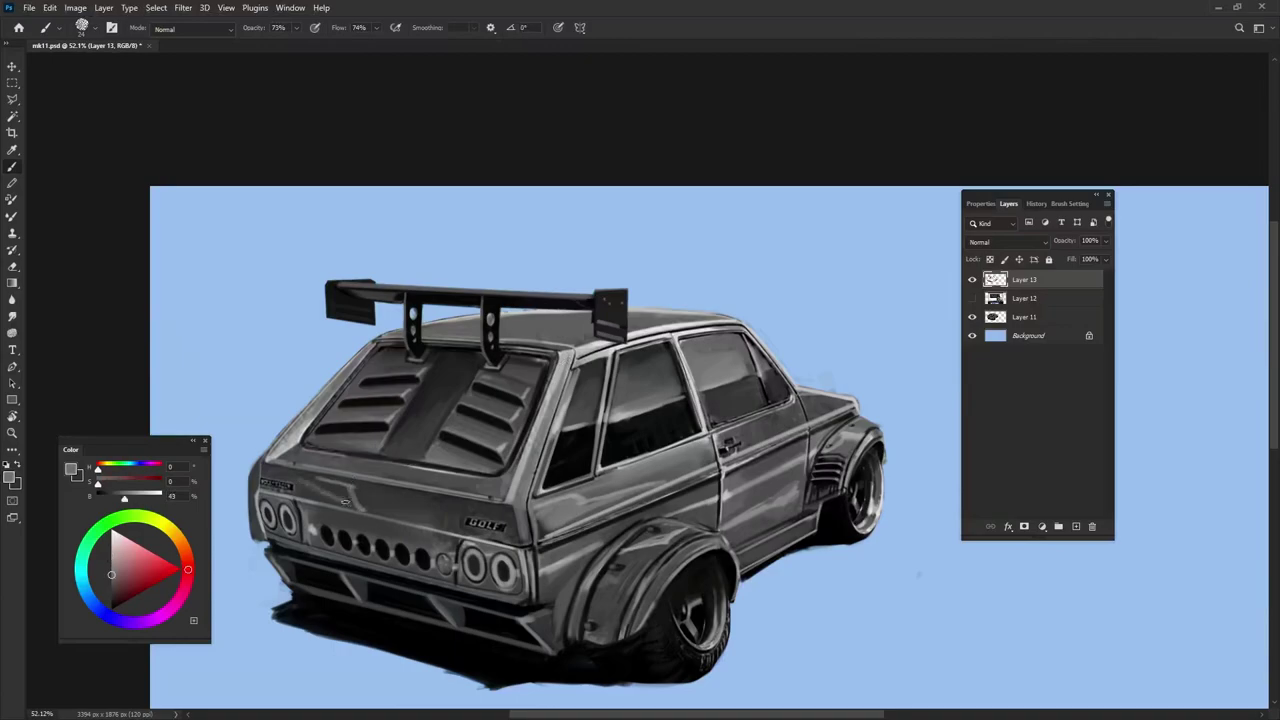
alt+click(349, 487)
alt+click(349, 487)
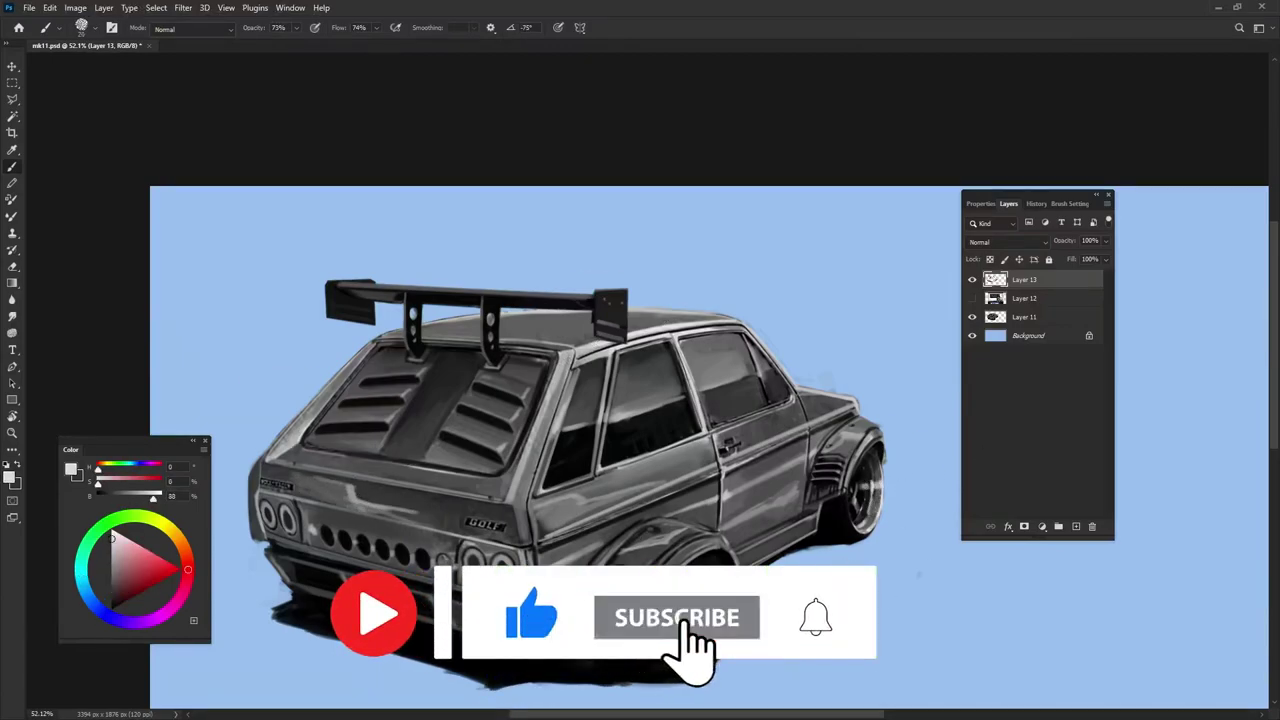
alt+click(773, 423)
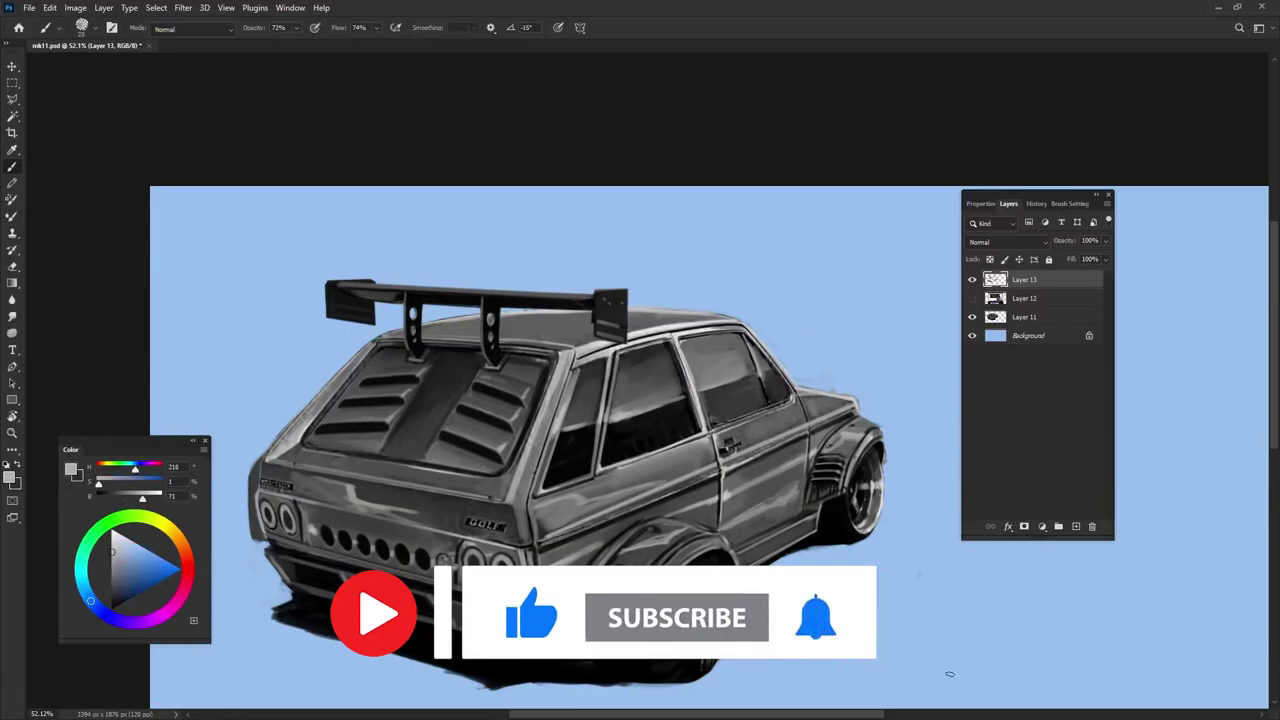
key(d)
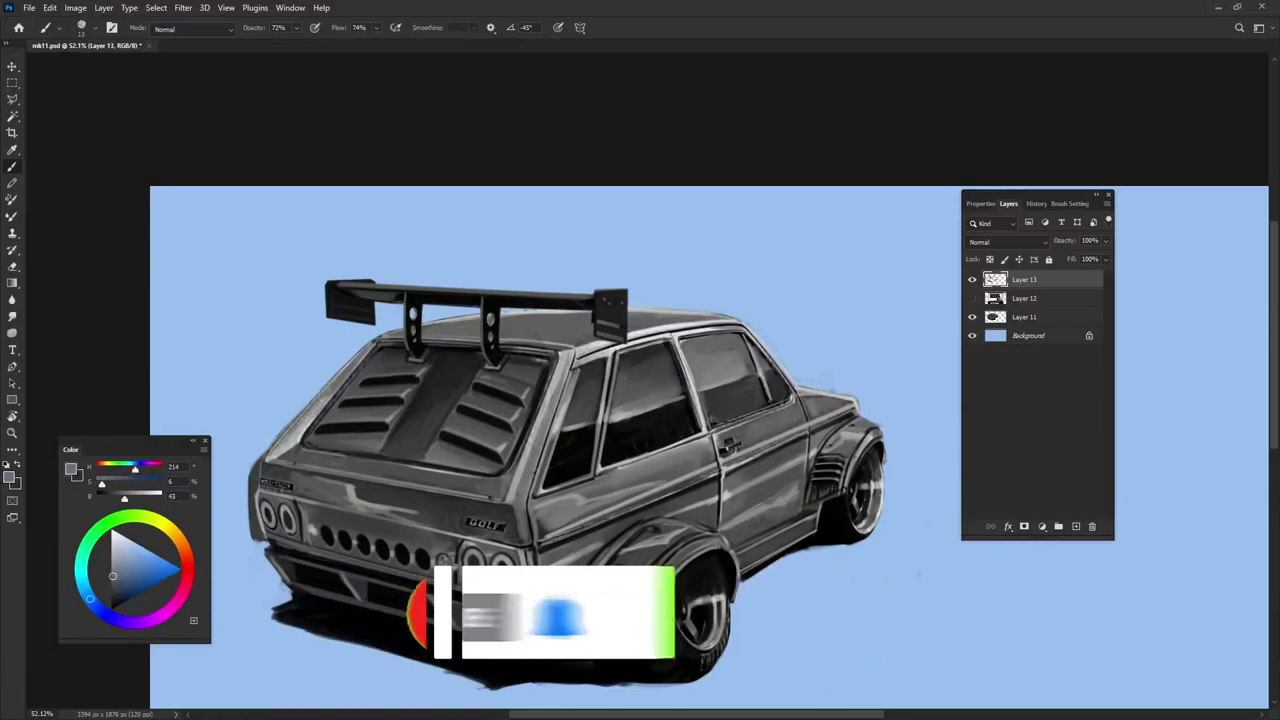
alt+click(534, 448)
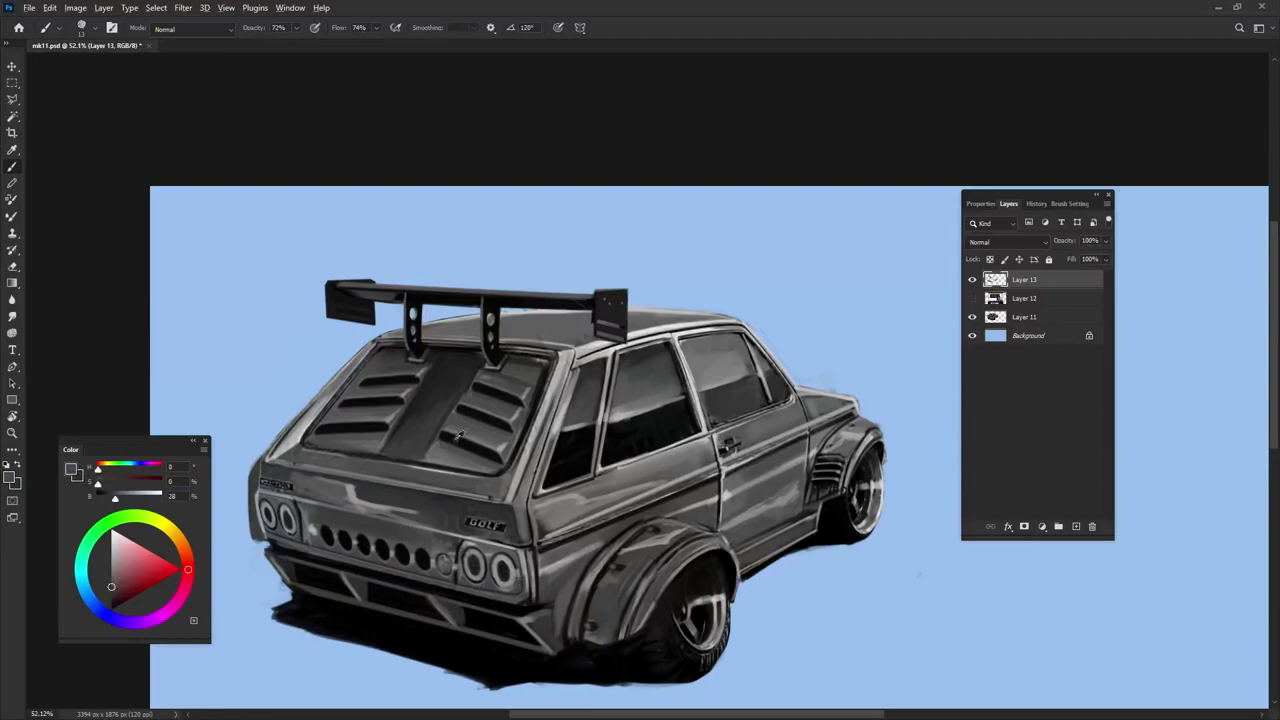
click(1076, 526)
Paint a grey tailpipe below the rear bumper on Layer 14 with the view rotated
alt+click(773, 330)
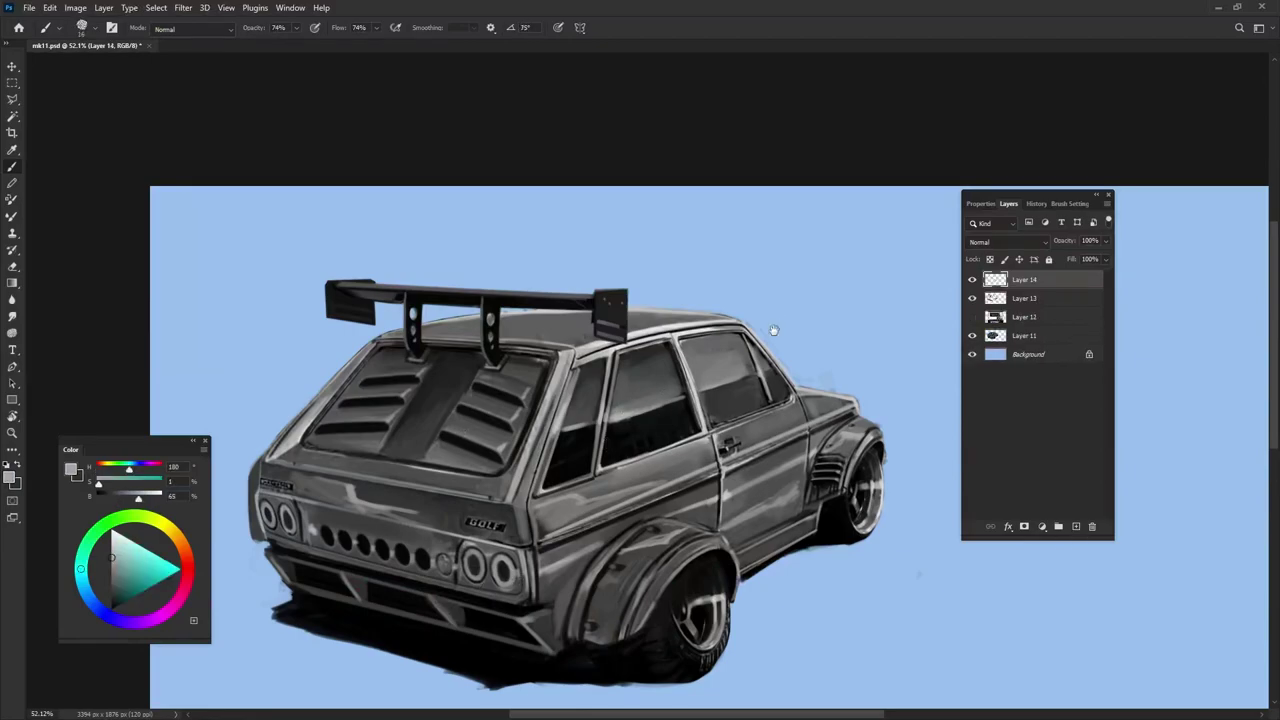
alt+click(759, 433)
drag(759, 433, 642, 447)
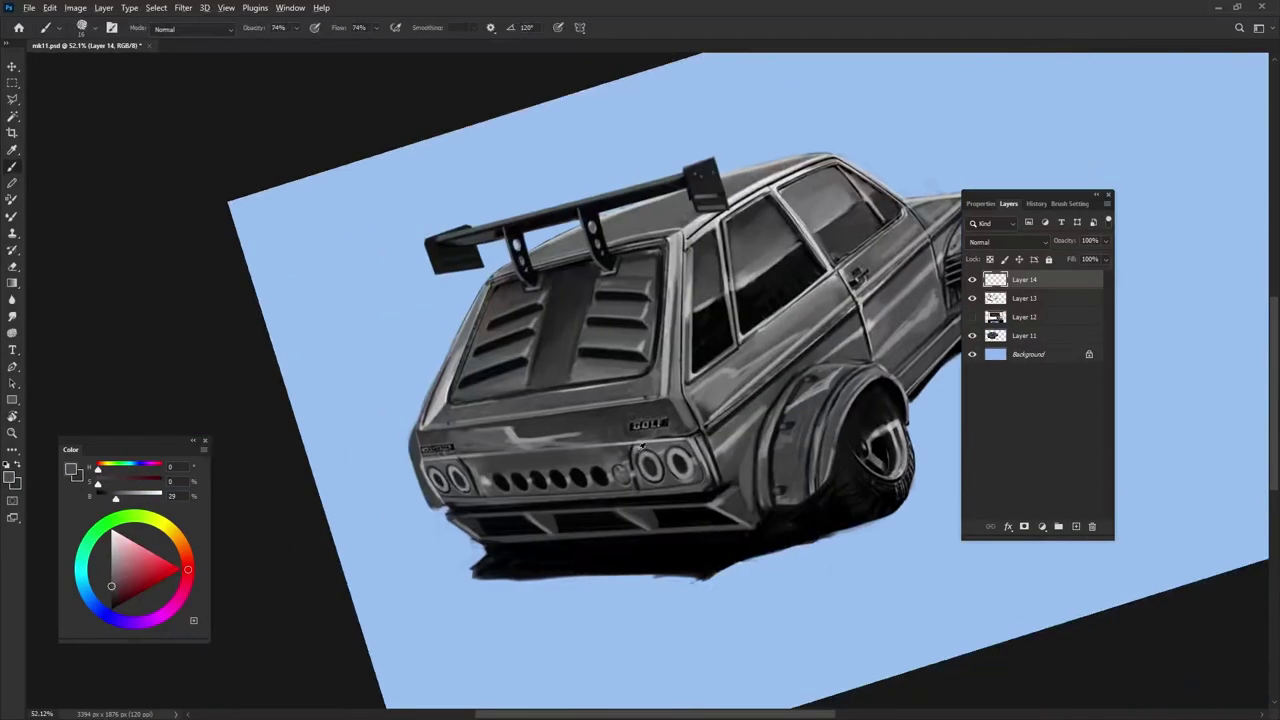
mouse_move(479, 535)
mouse_down()
mouse_move(548, 592)
mouse_move(518, 611)
mouse_up()
alt+click(566, 570)
alt+click(560, 570)
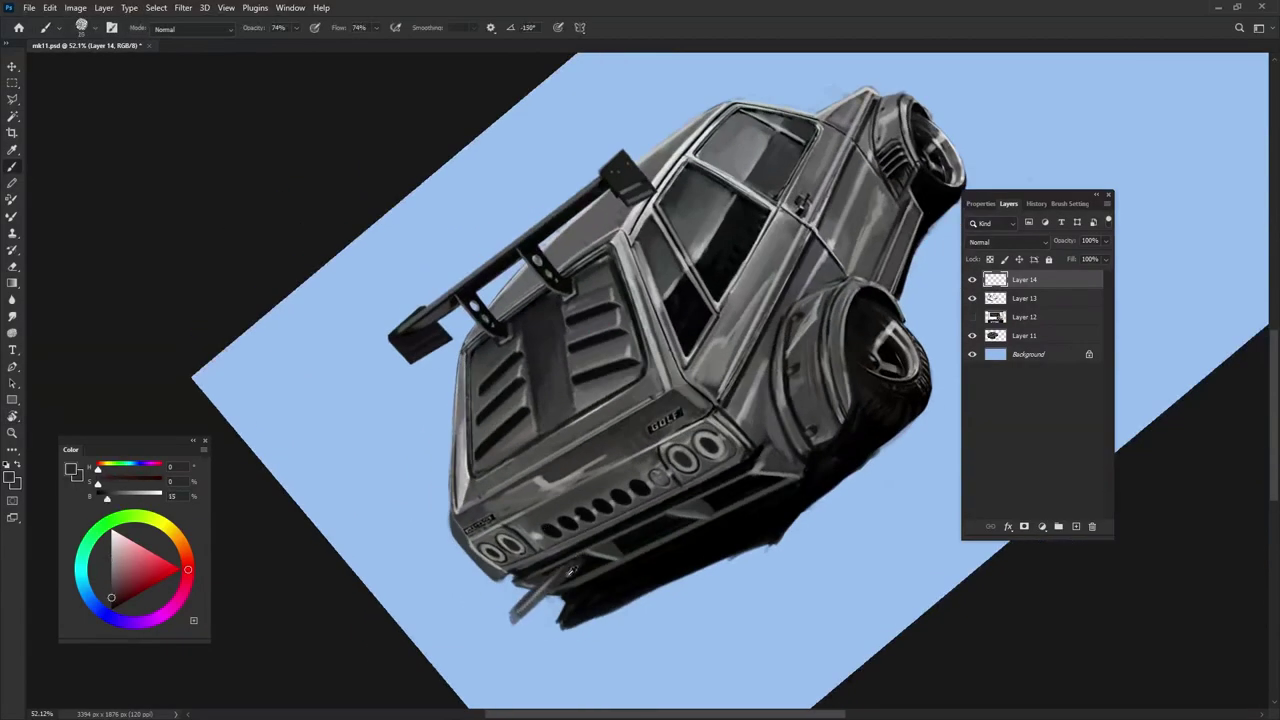
mouse_move(578, 564)
mouse_down()
mouse_move(512, 617)
mouse_move(544, 592)
mouse_up()
alt+click(550, 590)
alt+click(515, 614)
Level the view again and sample greys and the light blue background
key(r)
alt+click(544, 592)
drag(686, 605, 700, 560)
alt+click(800, 586)
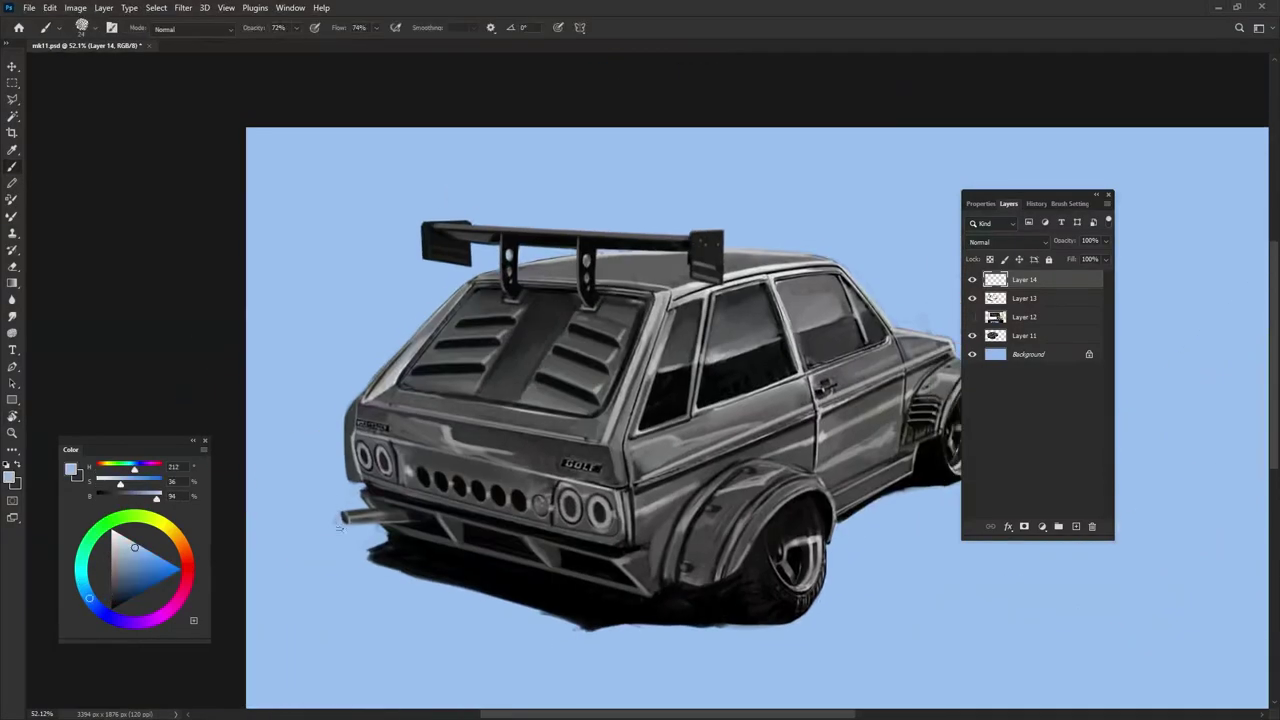
scroll(836, 599, up, 3)
mouse_move(877, 580)
mouse_down()
mouse_move(853, 578)
mouse_move(846, 600)
mouse_up()
alt+click(551, 592)
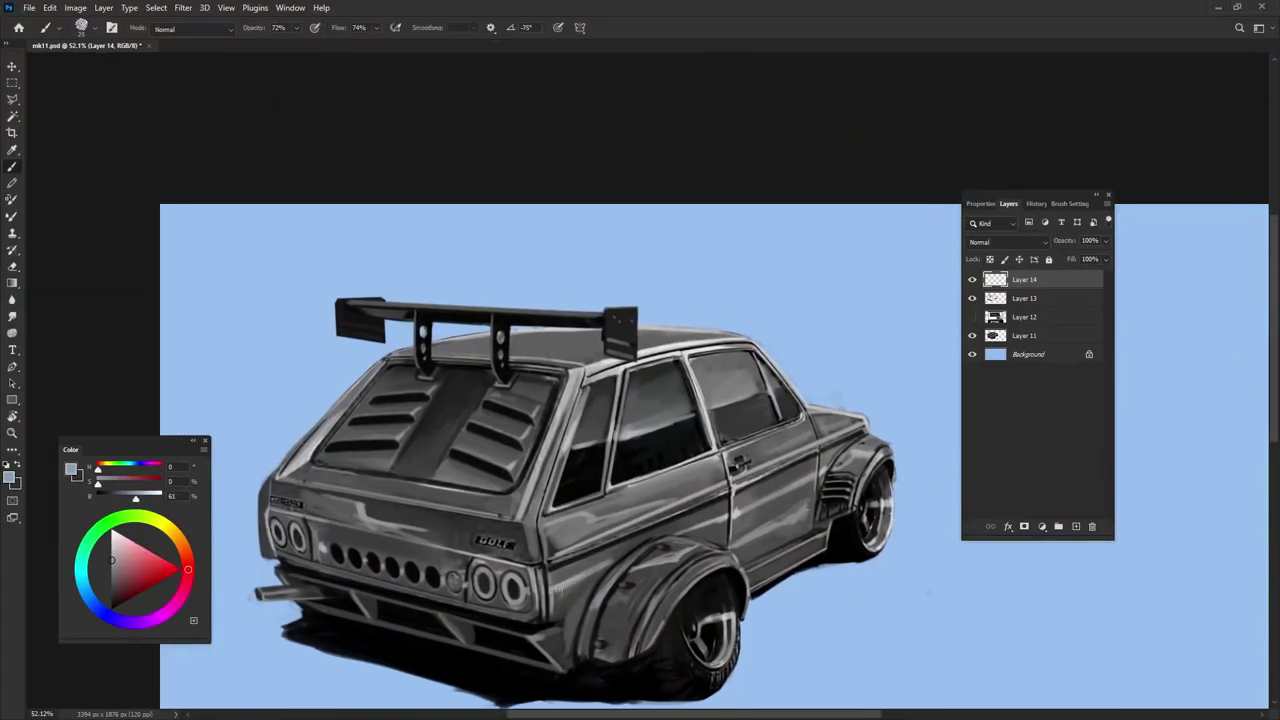
alt+click(588, 422)
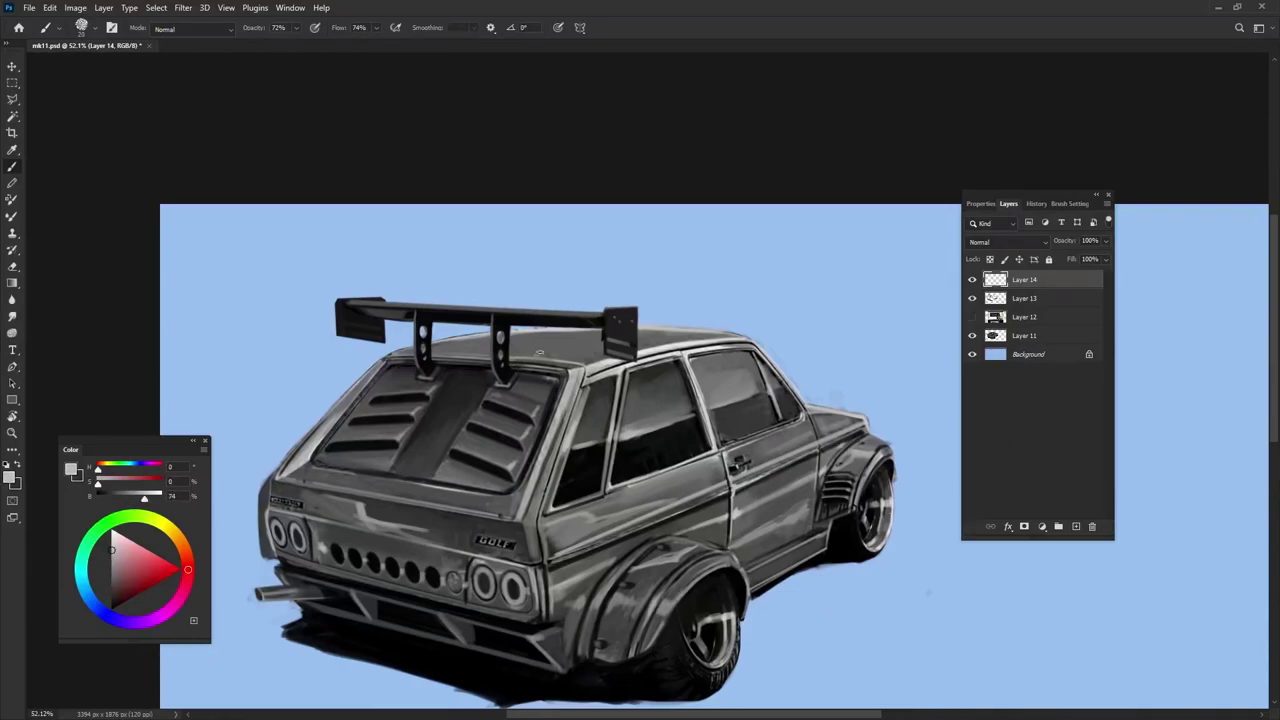
Pick near-black, level the view, and add Layer 15 with dark red as the colour
drag(539, 352, 513, 538)
alt+click(513, 538)
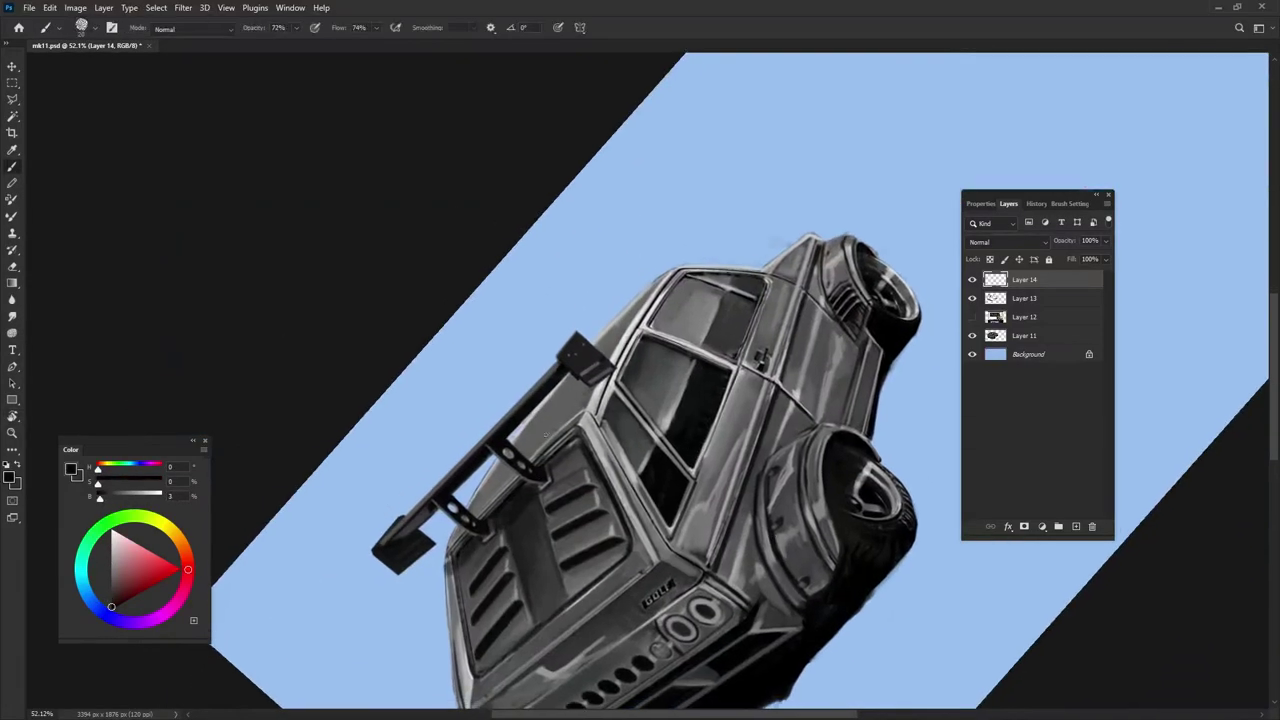
scroll(638, 624, down, 3)
drag(638, 624, 940, 680)
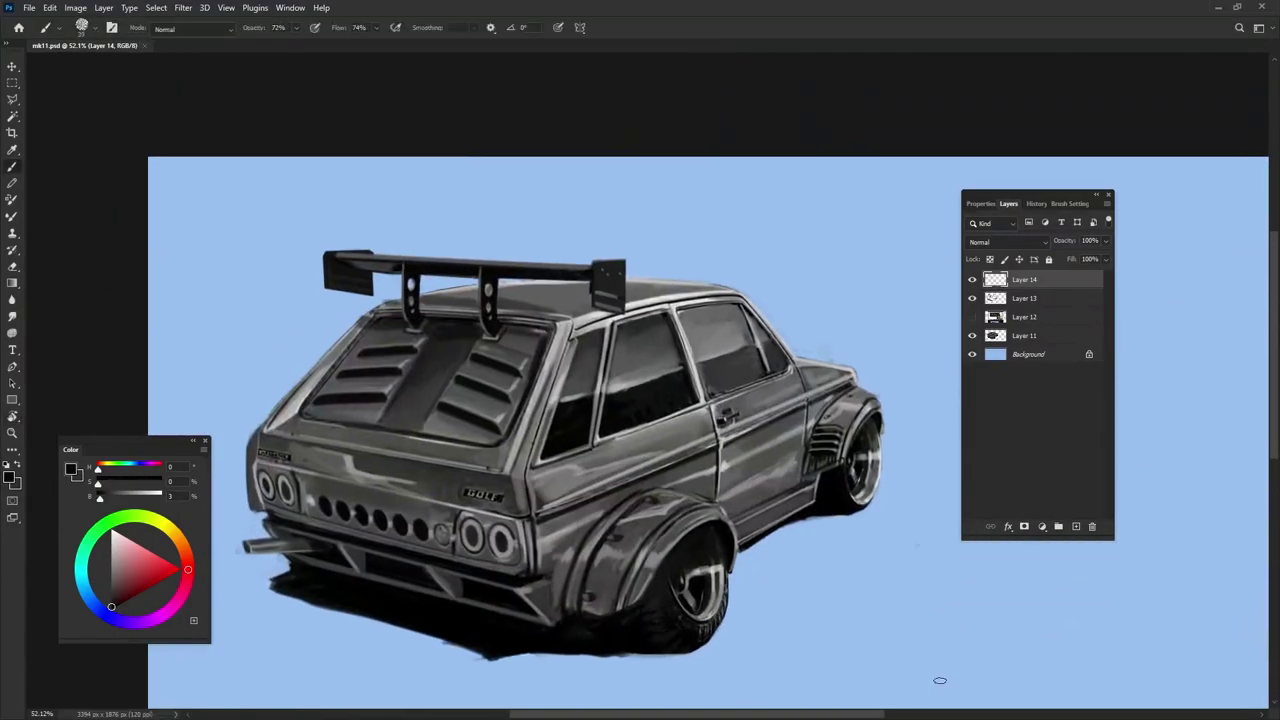
click(1076, 526)
click(158, 582)
Set Layer 15 to Multiply and paint full-opacity red over the rear pillar and lights
key(0)
drag(570, 320, 510, 468)
click(1005, 242)
click(1000, 282)
drag(530, 587, 470, 495)
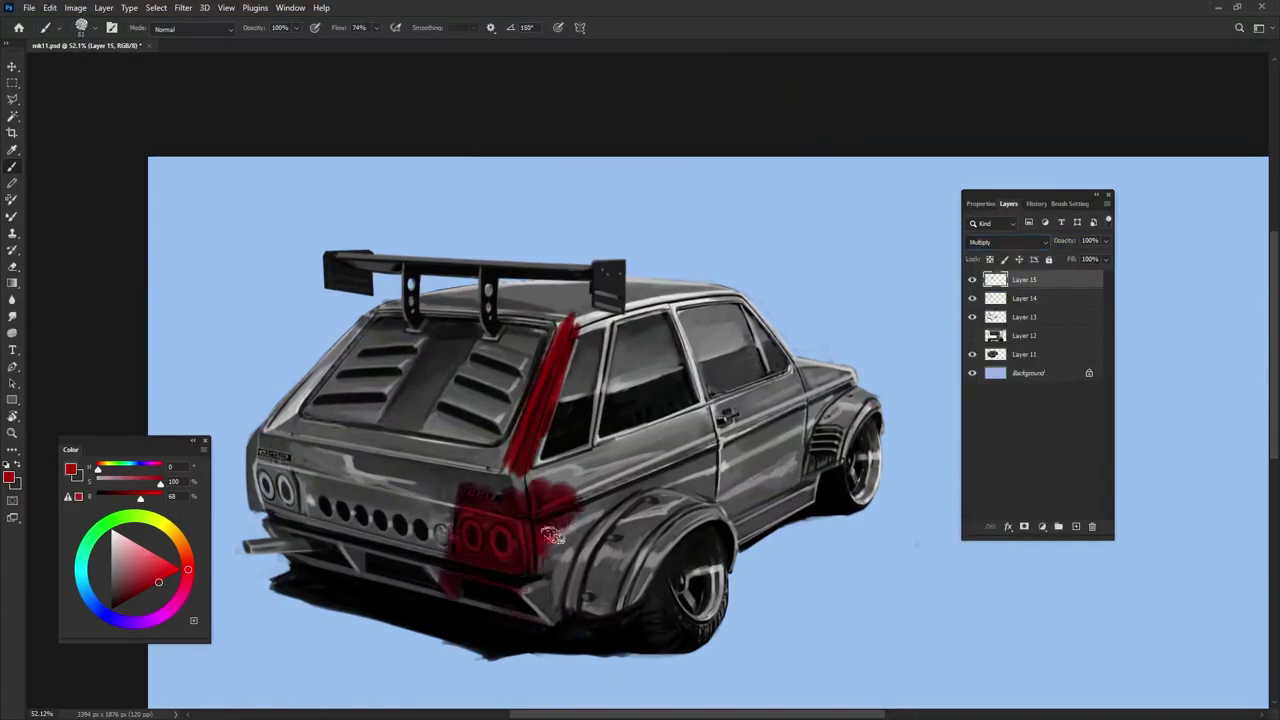
Paint the car's side, rear hatch louvers, bumper and taillights dark red
drag(620, 420, 700, 300)
drag(530, 540, 760, 340)
mouse_move(830, 455)
mouse_down()
mouse_move(805, 315)
mouse_move(760, 440)
mouse_up()
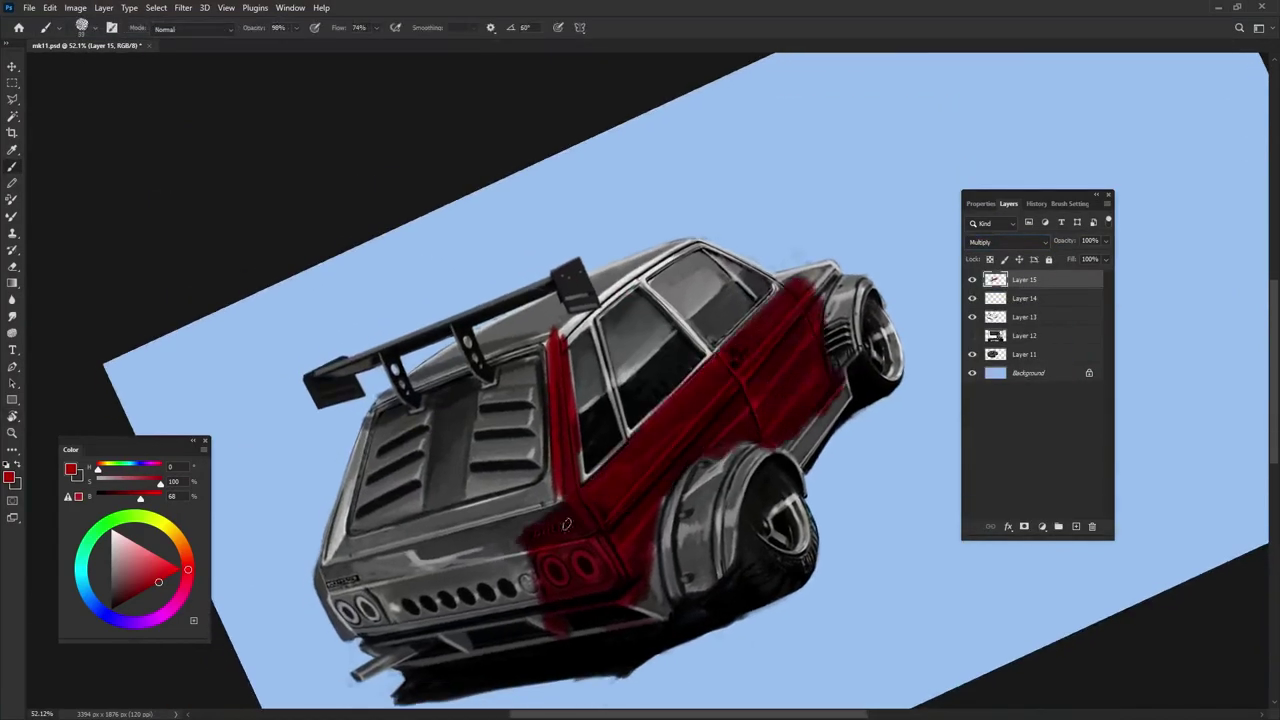
mouse_move(640, 400)
mouse_down()
mouse_move(600, 300)
mouse_move(640, 500)
mouse_up()
mouse_move(620, 340)
mouse_down()
mouse_move(541, 428)
mouse_move(500, 590)
mouse_up()
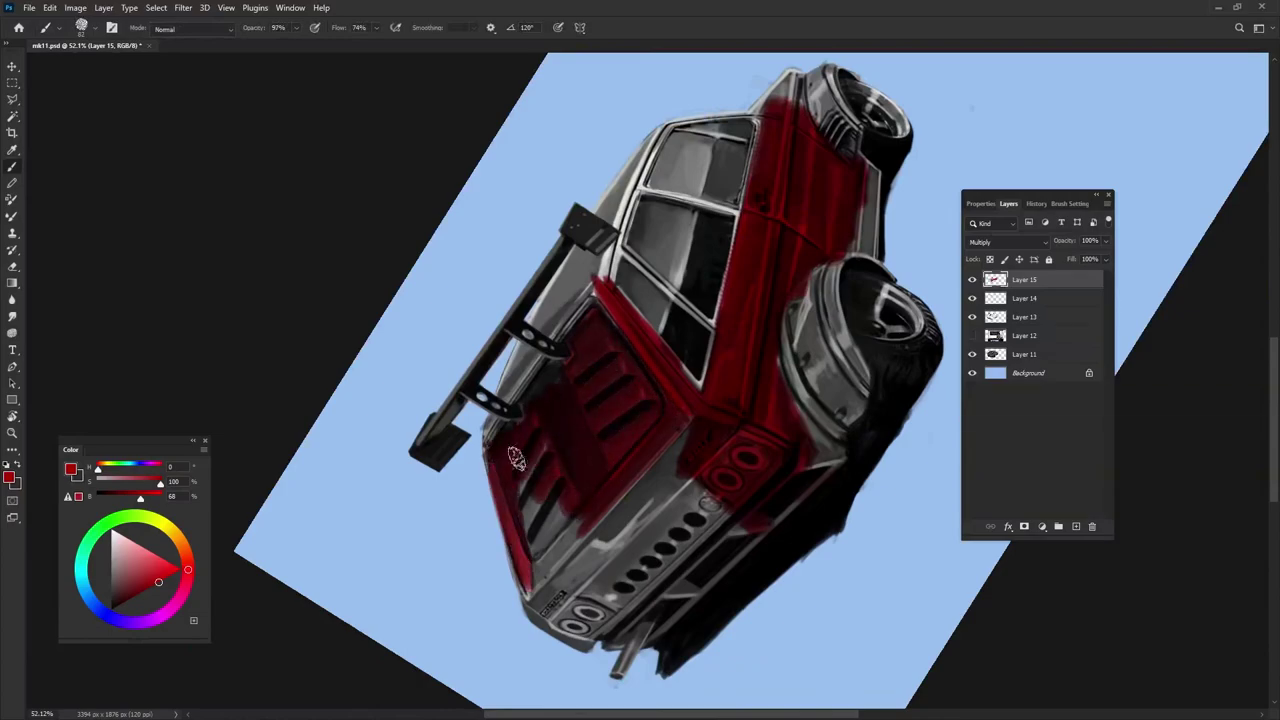
drag(520, 450, 710, 610)
mouse_move(720, 510)
mouse_down()
mouse_move(540, 630)
mouse_move(610, 640)
mouse_up()
Paint more red along the lower bumper, side and windows on Layer 15
key(e)
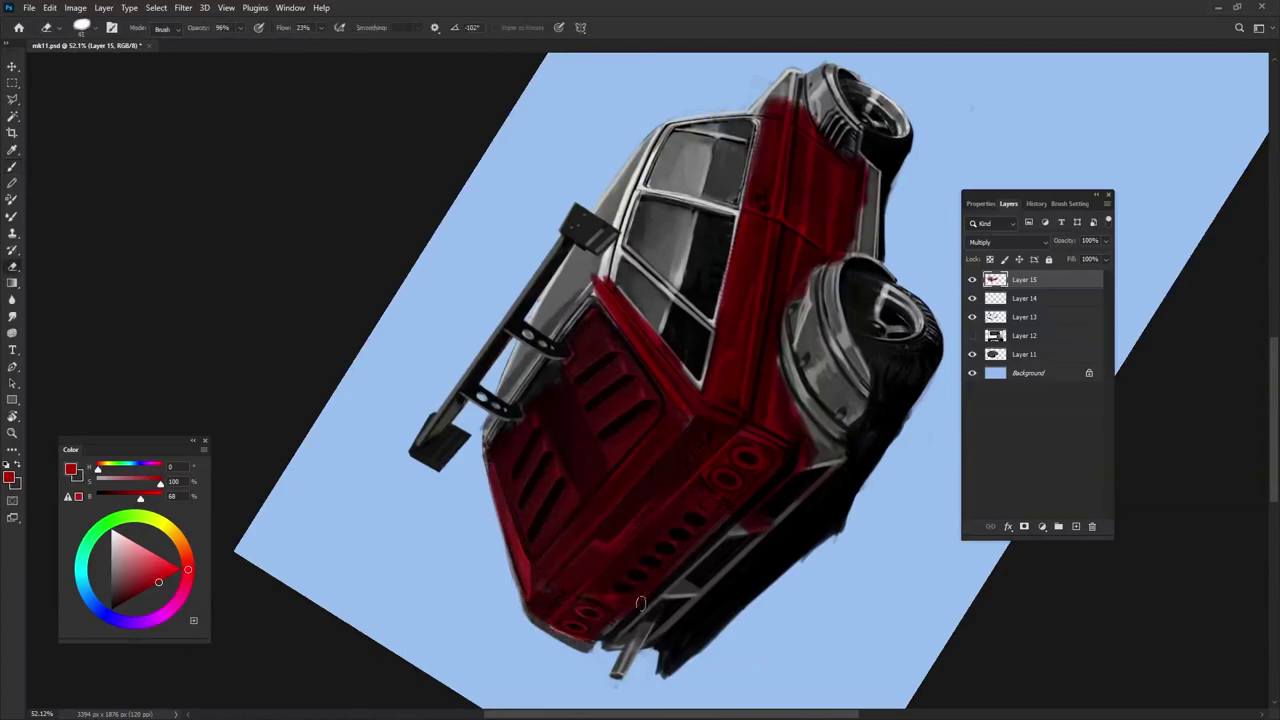
key(alt+bracketleft)
key(alt+bracketleft)
key(b)
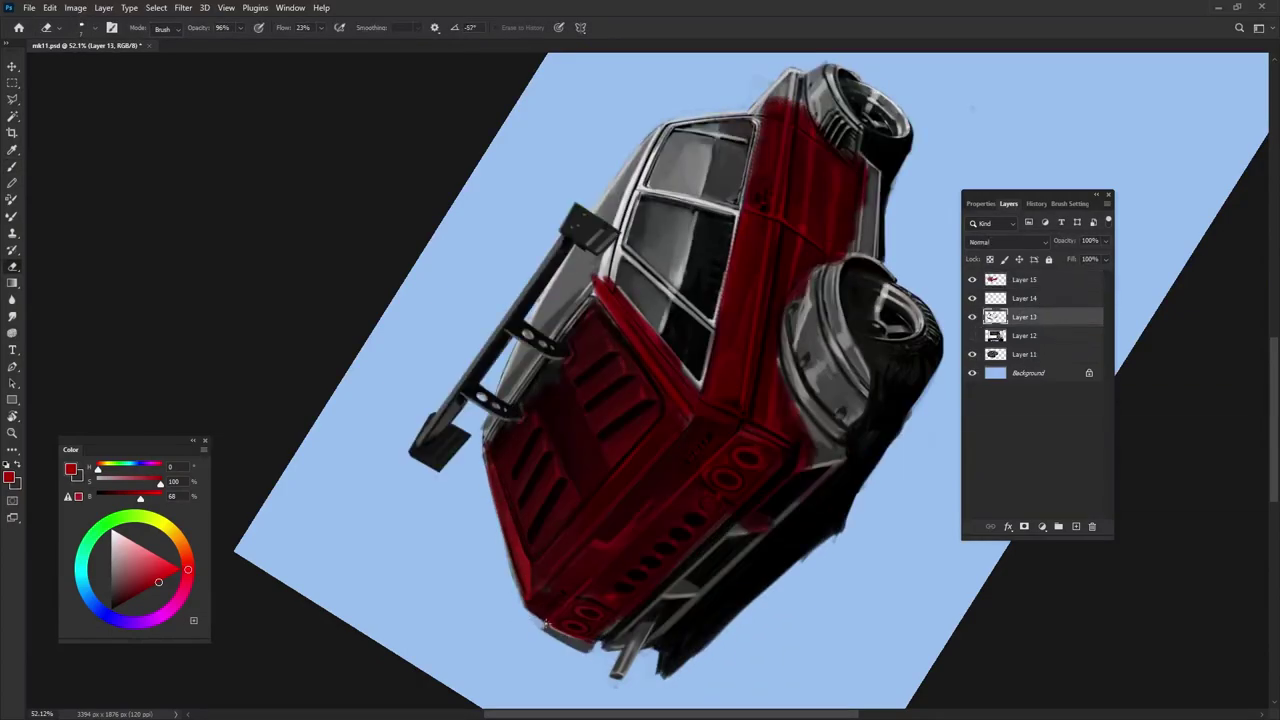
key(alt+bracketright)
key(alt+bracketright)
drag(543, 609, 580, 638)
drag(570, 290, 520, 390)
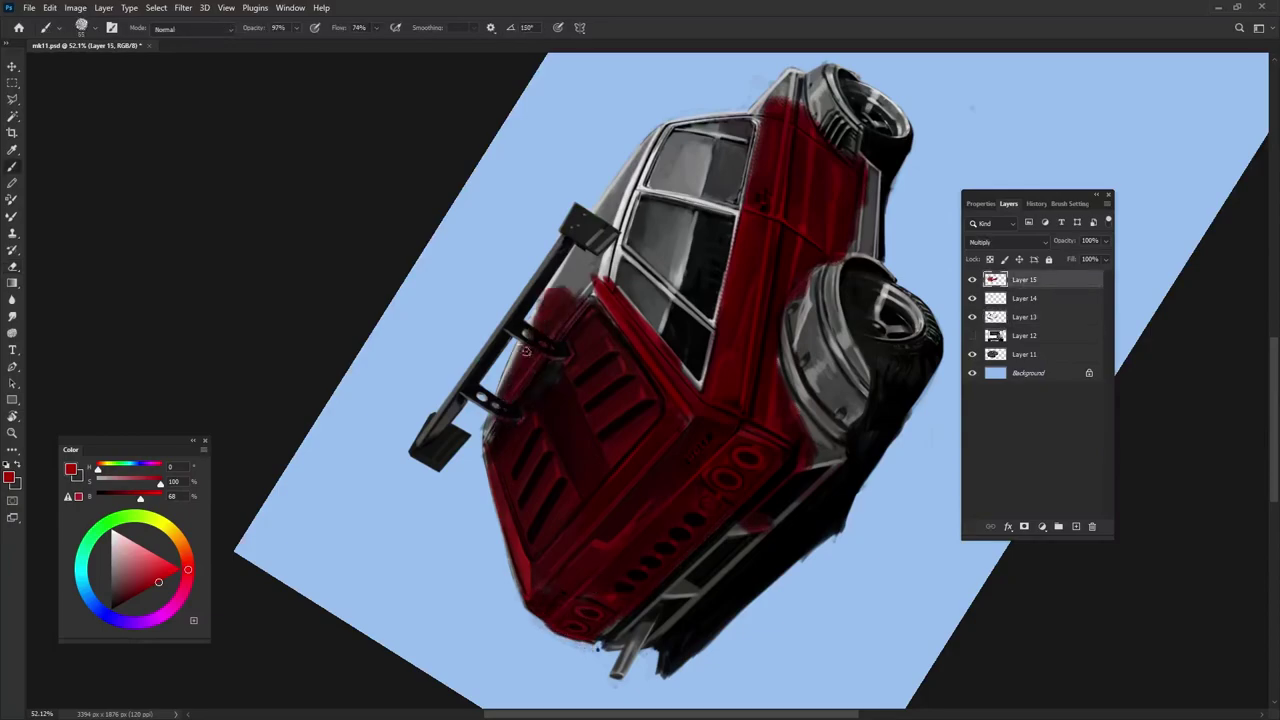
drag(650, 260, 580, 395)
mouse_move(600, 270)
mouse_down()
mouse_move(586, 398)
mouse_move(700, 230)
mouse_up()
Darken the window areas, lower body edge and around both wheels, then reset the view
scroll(700, 300, down, 2)
drag(640, 400, 690, 520)
scroll(703, 475, down, 1)
drag(703, 475, 580, 590)
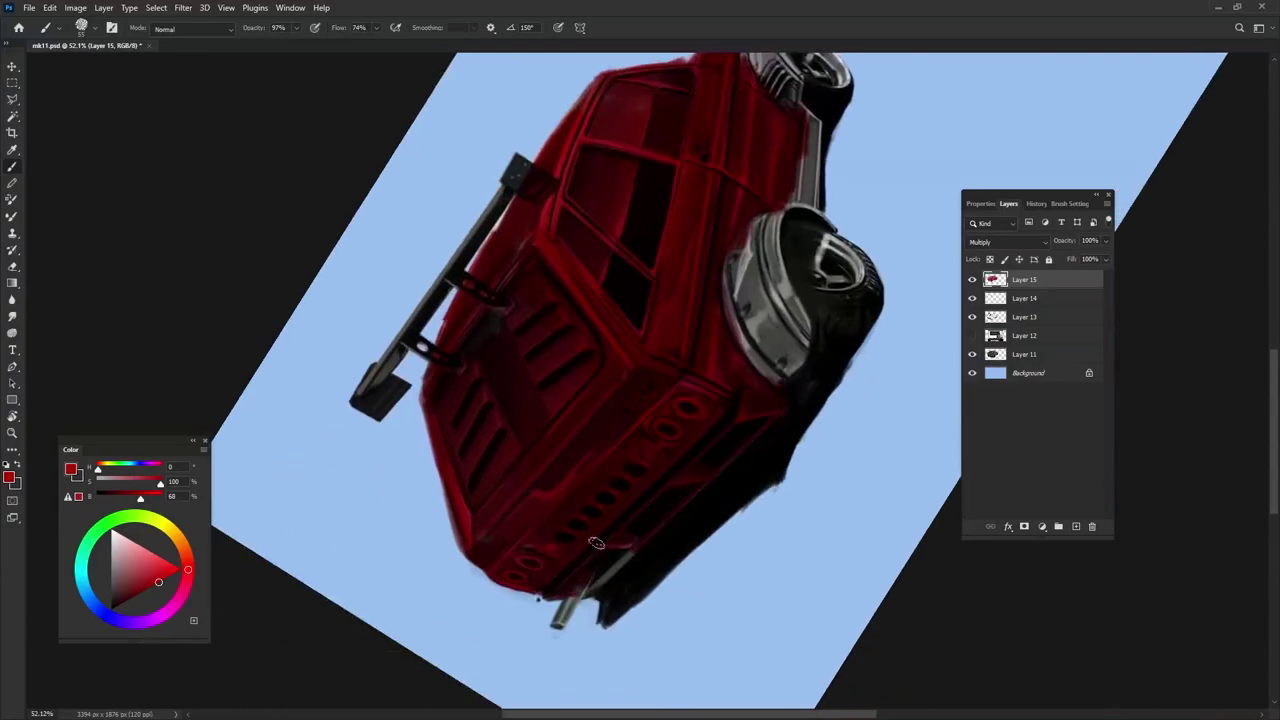
scroll(600, 560, up, 2)
mouse_move(700, 270)
mouse_down()
mouse_move(638, 482)
mouse_move(700, 525)
mouse_up()
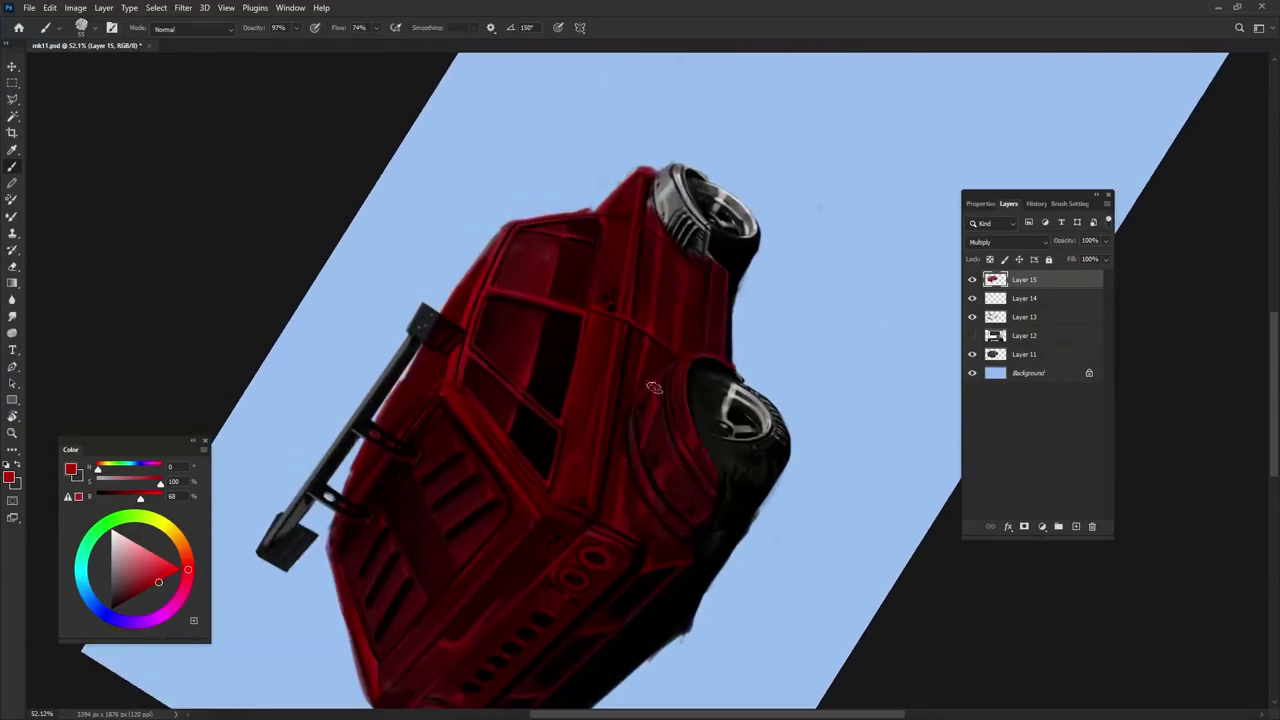
mouse_move(660, 190)
mouse_down()
mouse_move(700, 255)
mouse_move(700, 210)
mouse_up()
key(Escape)
Paint dark grey flares over the rear and front wheel arches
click(111, 576)
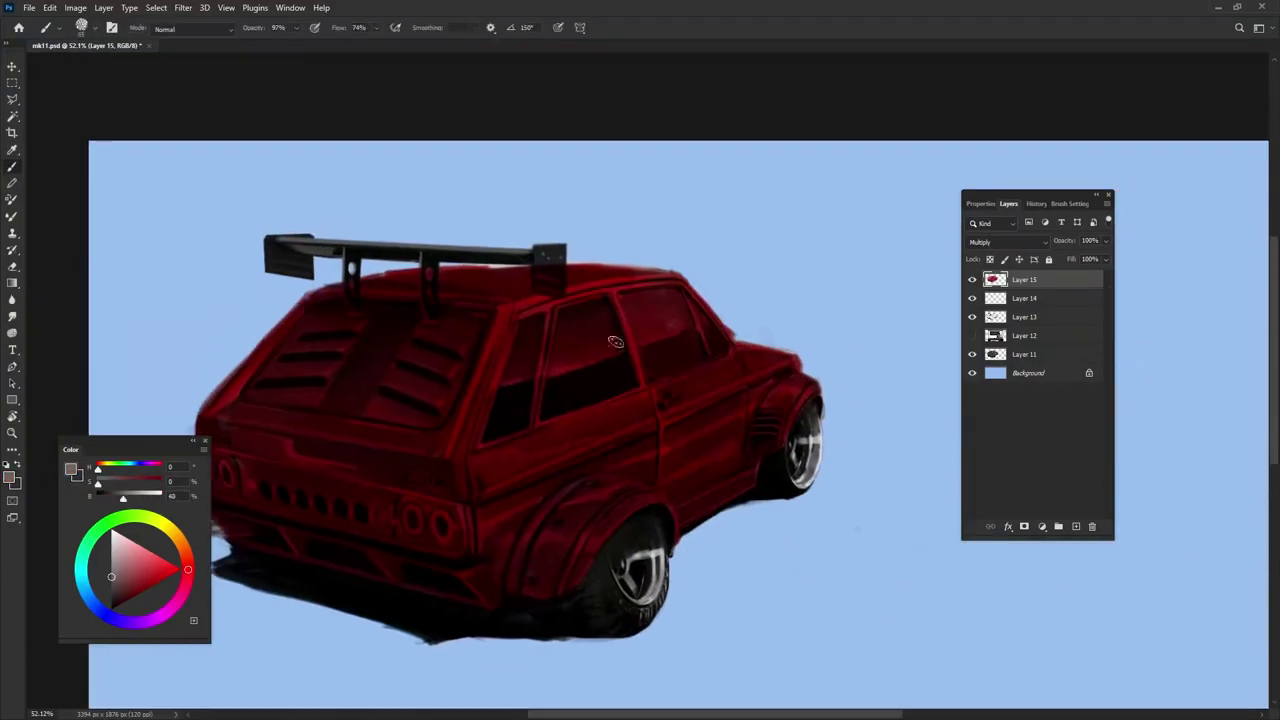
mouse_move(525, 590)
mouse_down()
mouse_move(565, 500)
mouse_move(666, 495)
mouse_up()
key(bracketleft)
key(bracketleft)
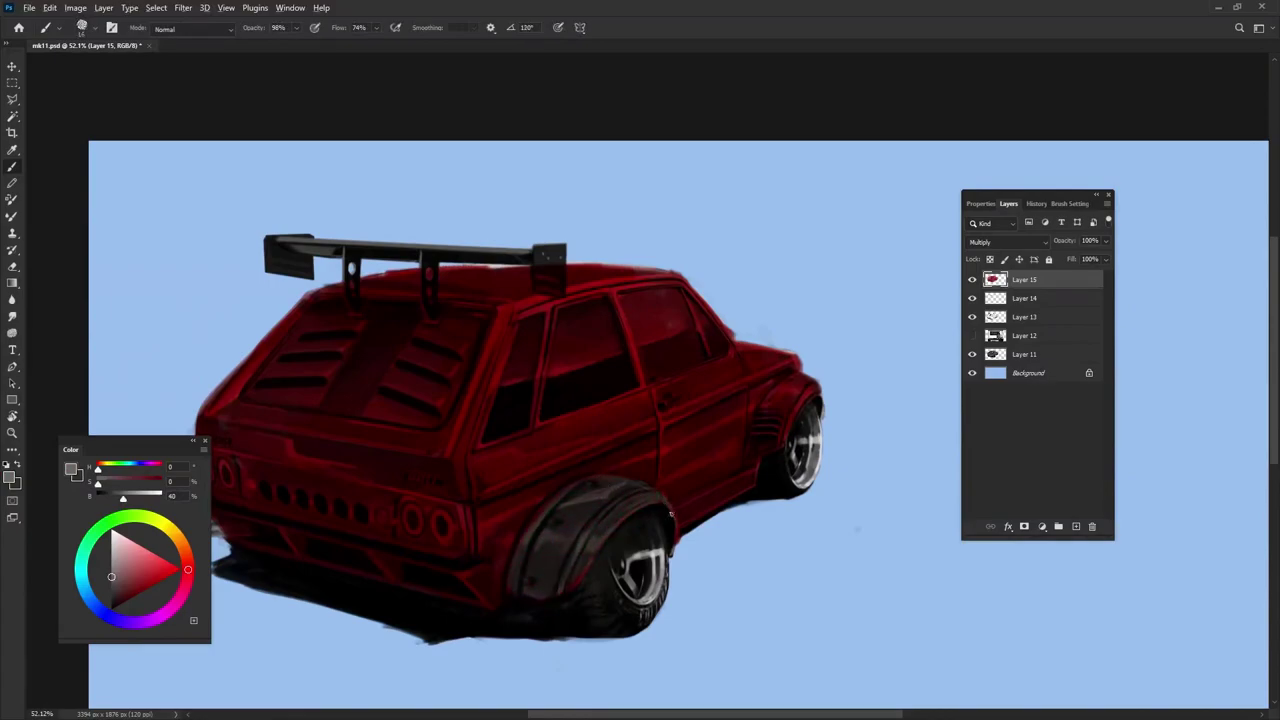
mouse_move(785, 390)
mouse_down()
mouse_move(762, 444)
mouse_move(786, 424)
mouse_up()
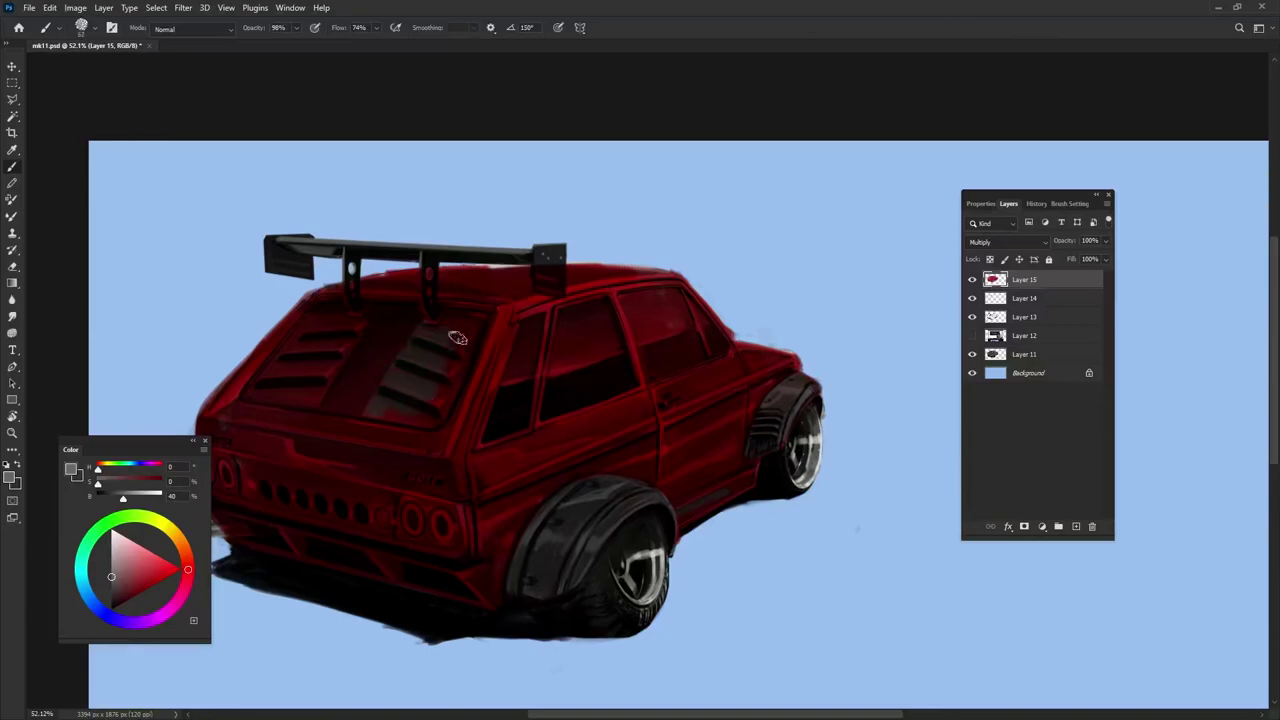
Repaint the rear window louver area lighter grey, then sample the body's dark red
drag(367, 456, 528, 476)
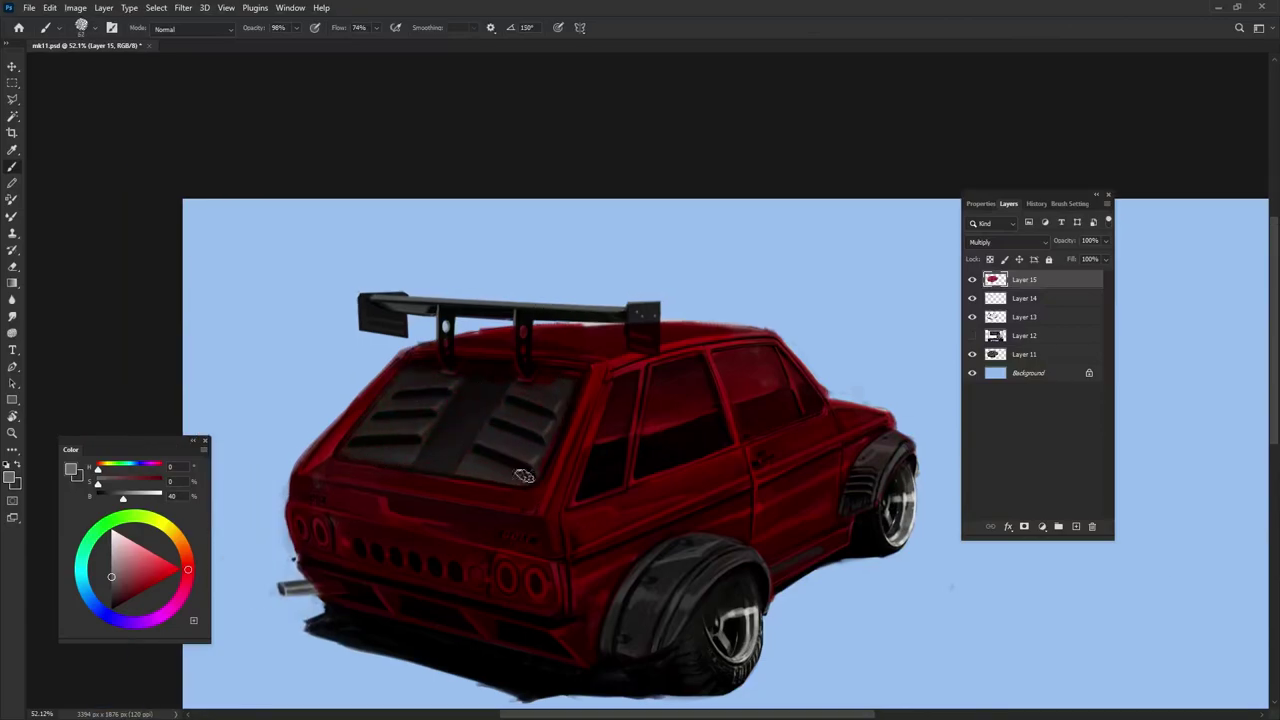
key(bracketleft)
key(bracketleft)
click(972, 354)
alt+click(778, 570)
click(972, 354)
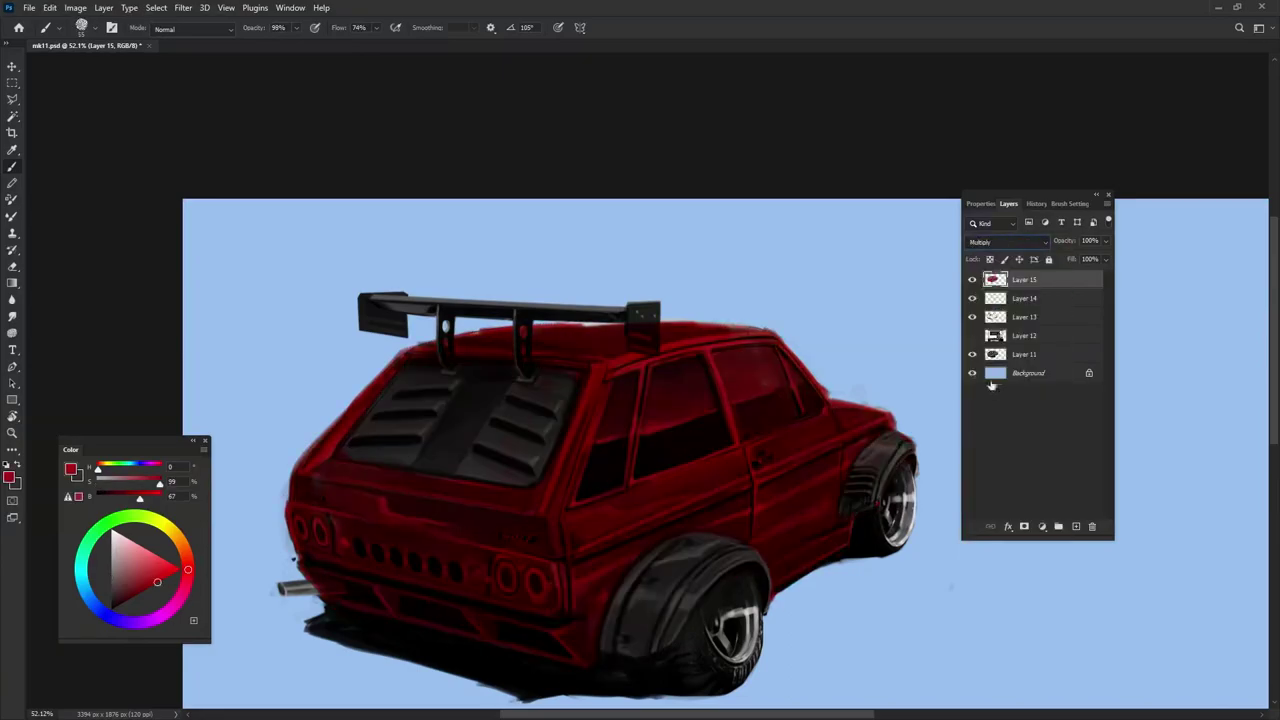
key(x)
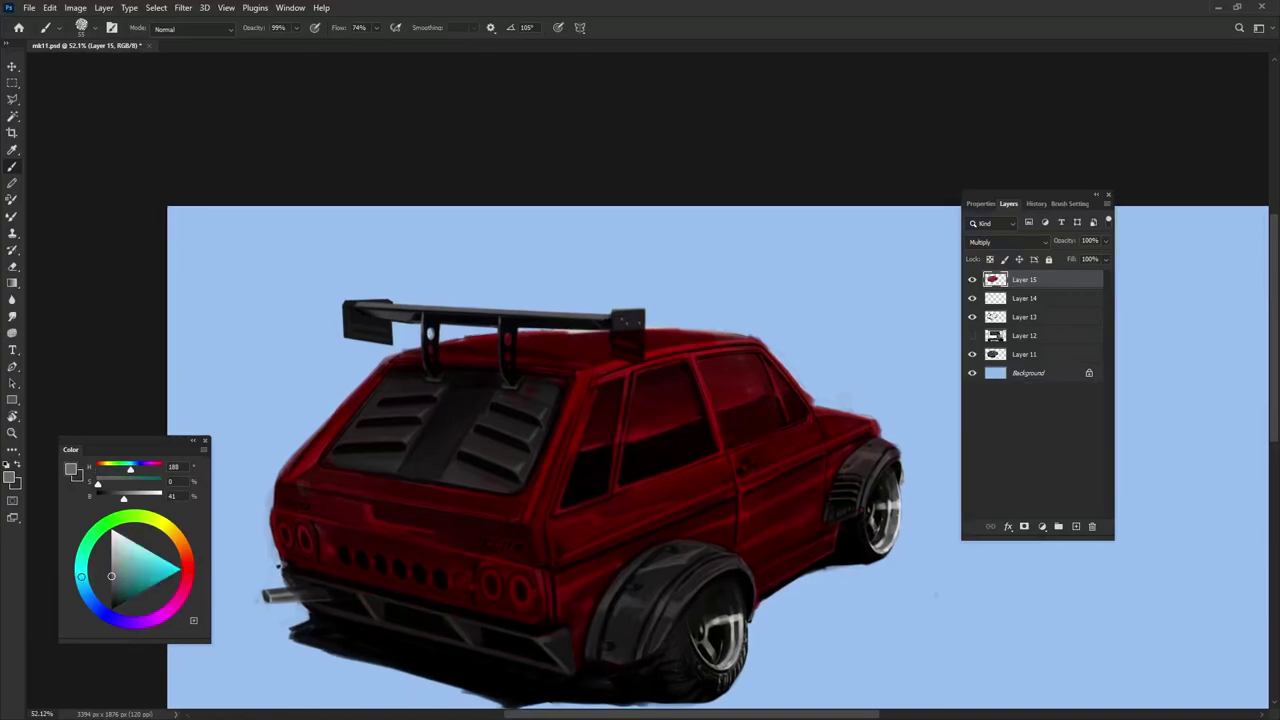
Paint the side and rear quarter windows bright cyan and both wheel rims gold
mouse_move(614, 390)
mouse_down()
mouse_move(586, 445)
mouse_move(610, 440)
mouse_up()
mouse_move(637, 391)
mouse_down()
mouse_move(670, 380)
mouse_move(690, 440)
mouse_move(720, 415)
mouse_move(703, 367)
mouse_move(765, 400)
mouse_move(740, 435)
mouse_move(786, 373)
mouse_up()
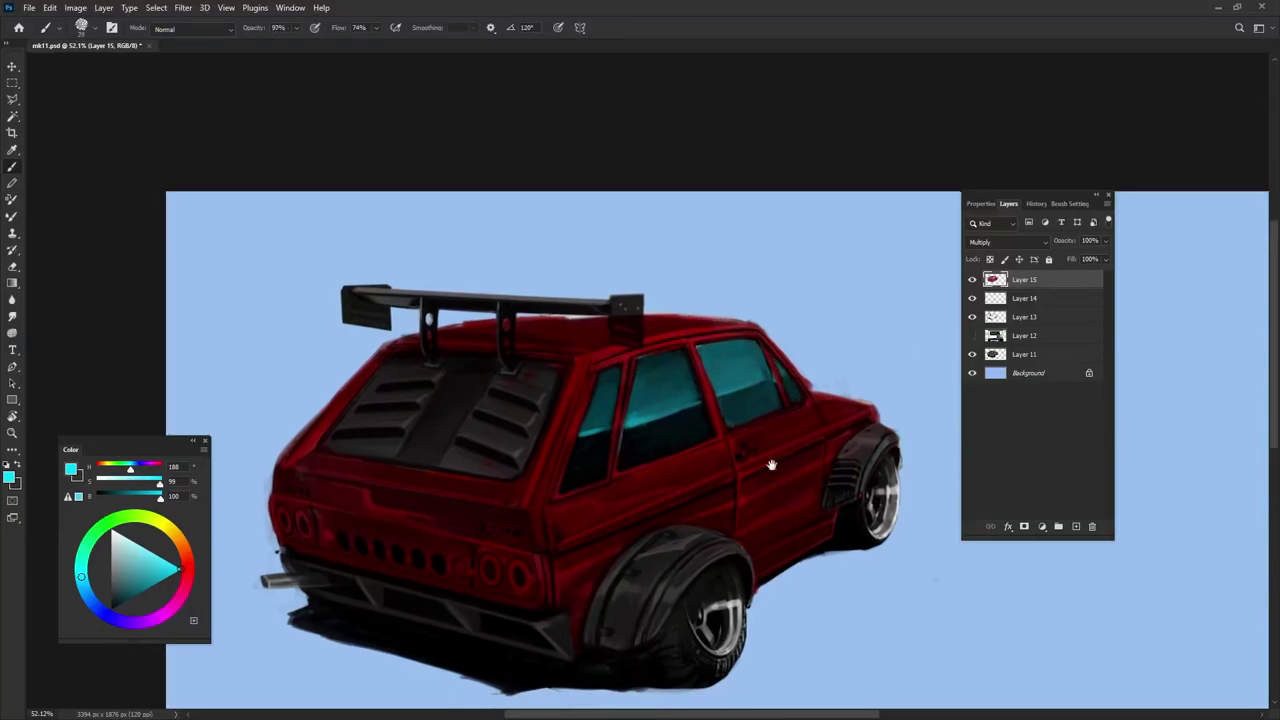
drag(705, 592, 738, 630)
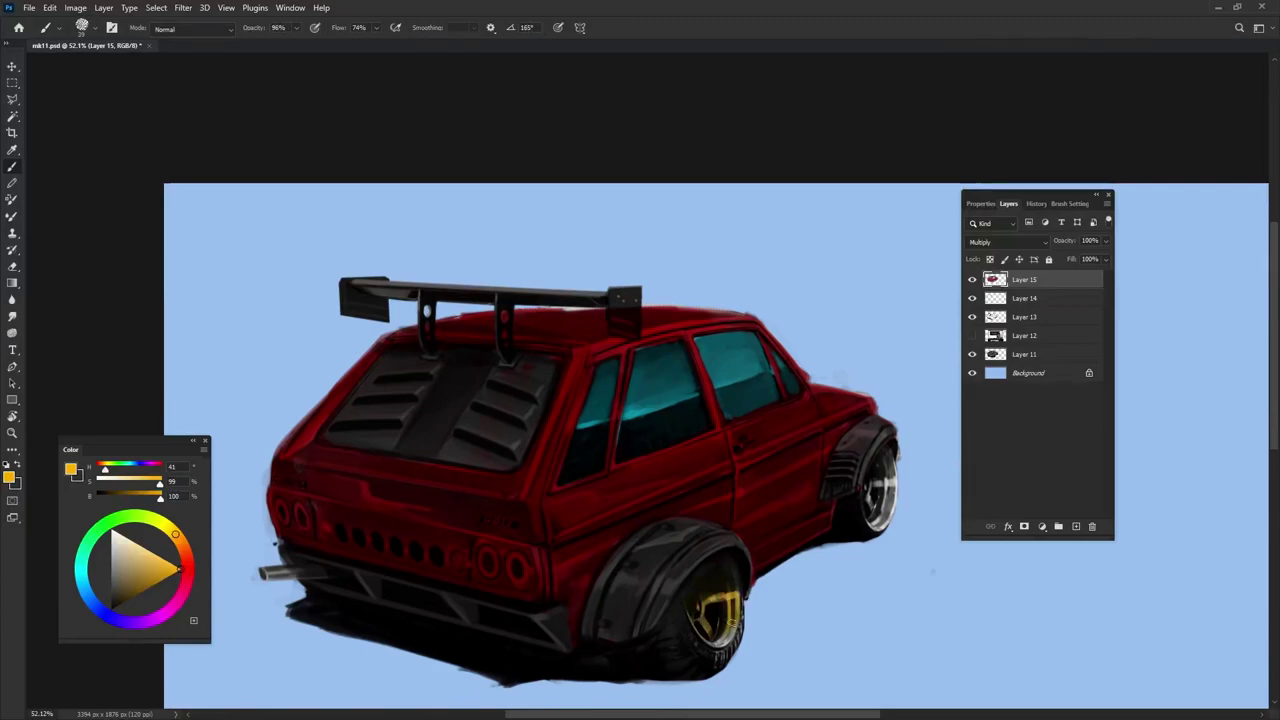
drag(870, 482, 885, 525)
Pick bright green and paint rings around the right and left taillights
drag(826, 620, 840, 626)
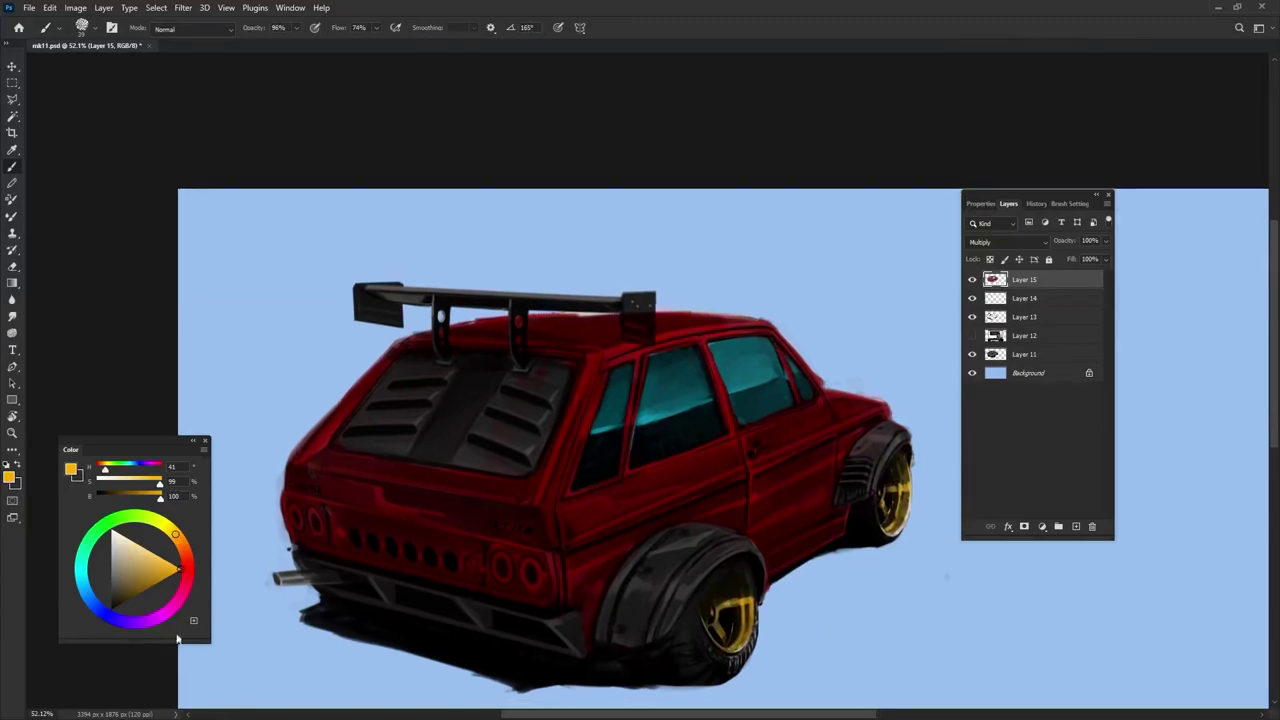
drag(494, 557, 540, 578)
drag(318, 533, 316, 510)
drag(300, 528, 293, 514)
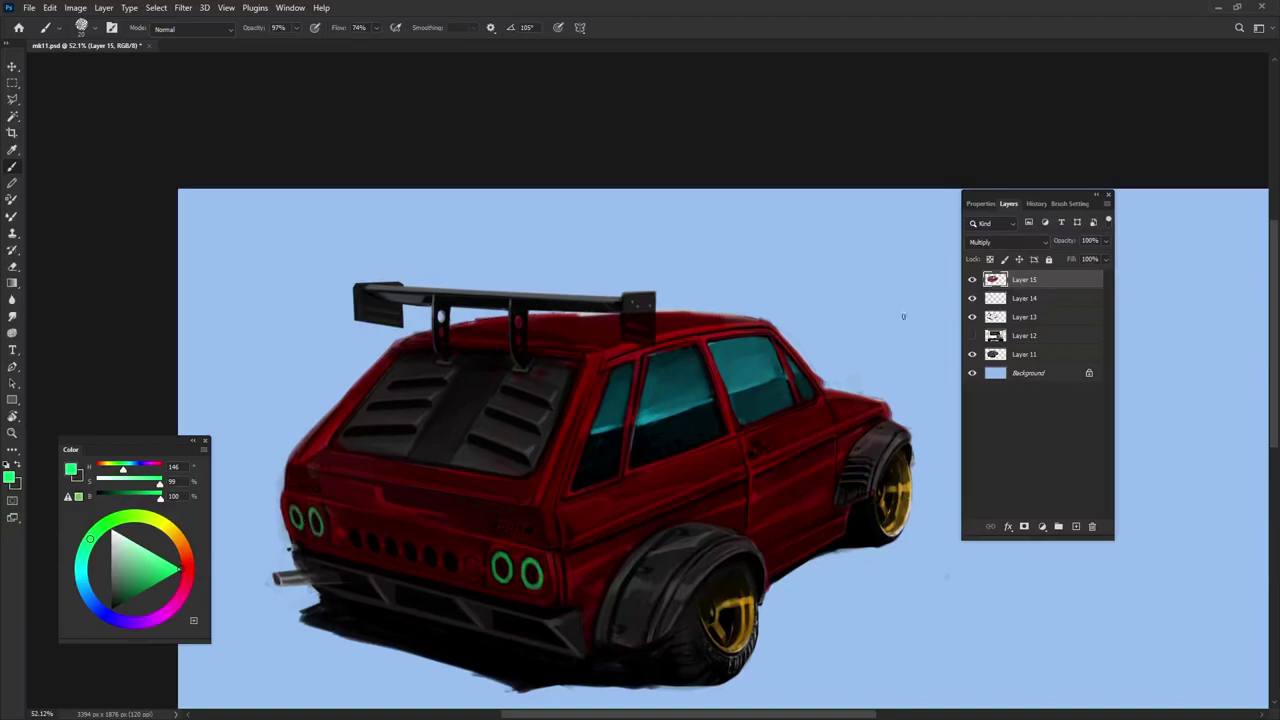
Add a new Hard Light layer with orange as the colour and brush flow at 5%
key(ctrl+shift+alt+n)
key(x)
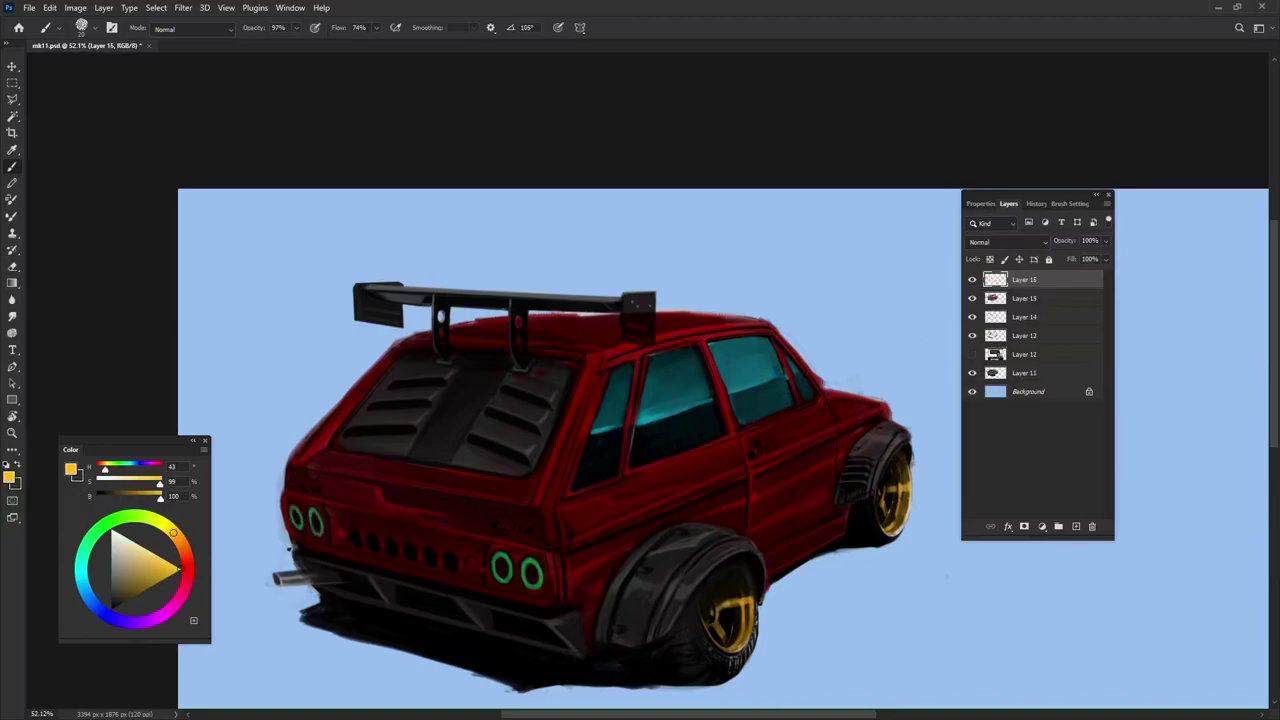
click(1005, 242)
click(1000, 440)
key(shift+0)
key(shift+5)
Paint faint orange highlights along the window pillars and the side panel near the rear door
mouse_move(576, 472)
mouse_down()
mouse_move(584, 420)
mouse_move(630, 398)
mouse_up()
drag(724, 412, 722, 384)
drag(790, 382, 760, 415)
key(r)
drag(763, 478, 762, 442)
drag(764, 456, 810, 428)
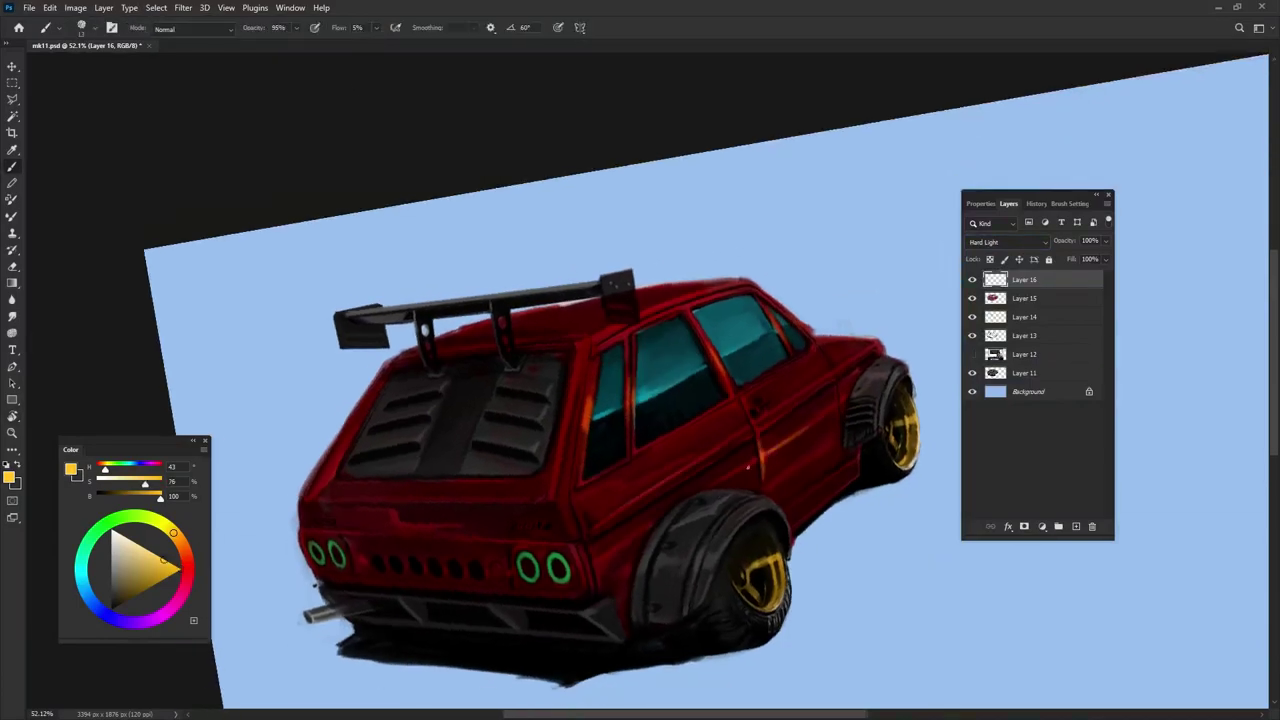
mouse_move(722, 480)
mouse_down()
mouse_move(756, 458)
mouse_move(760, 428)
mouse_move(762, 464)
mouse_up()
Dab a bright highlight on the rear door seam and a thin line along the rear edge
key(x)
alt+click(763, 467)
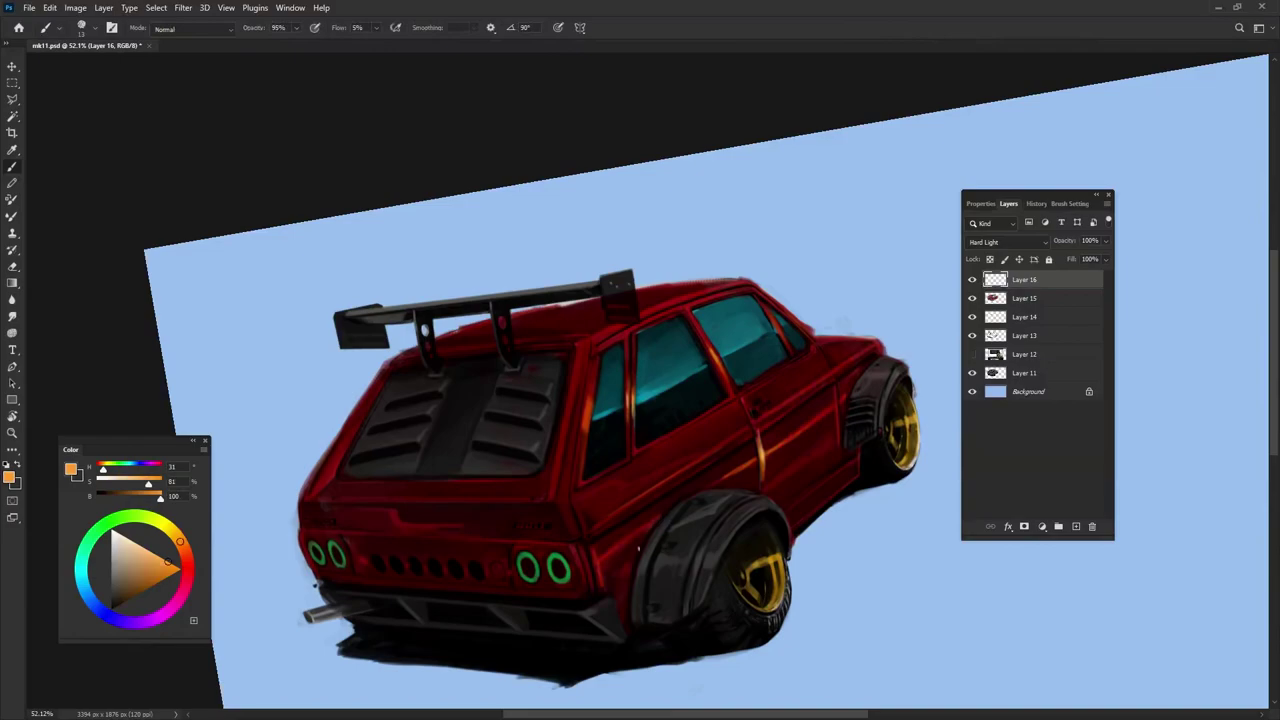
key(shift+Right)
key(shift+Right)
key(shift+Right)
key(shift+Right)
key(shift+Right)
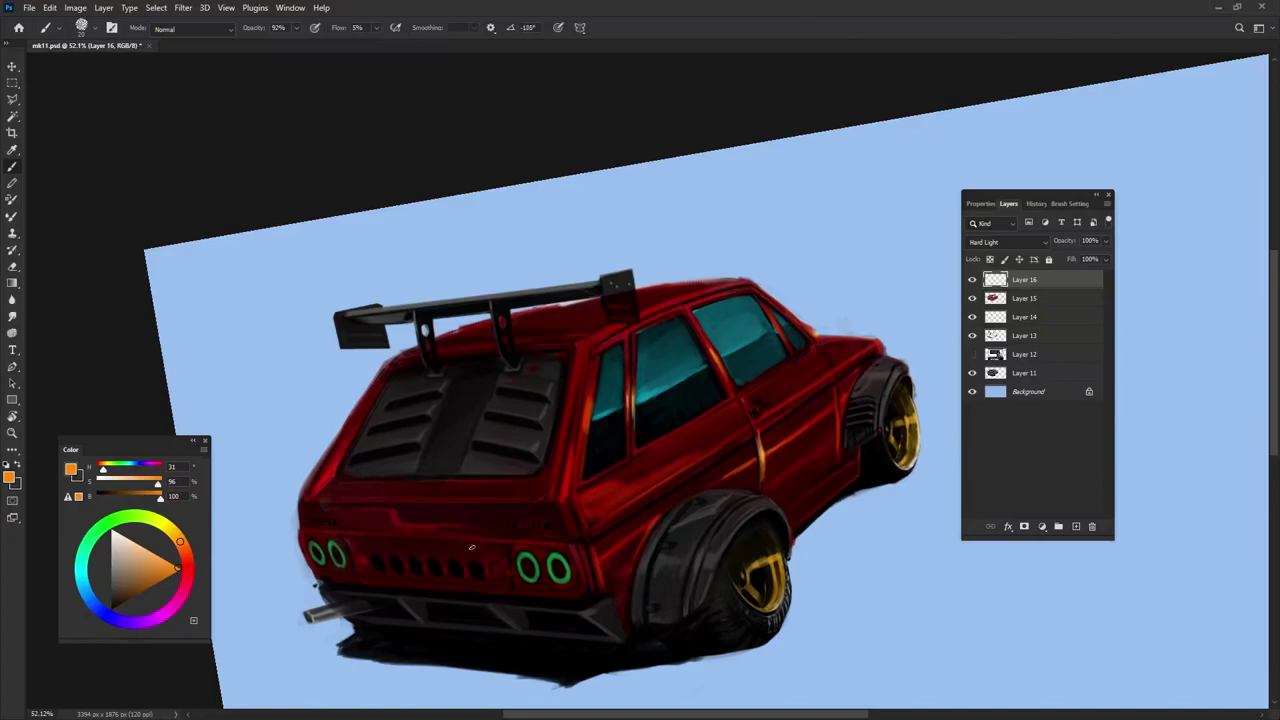
drag(303, 530, 353, 532)
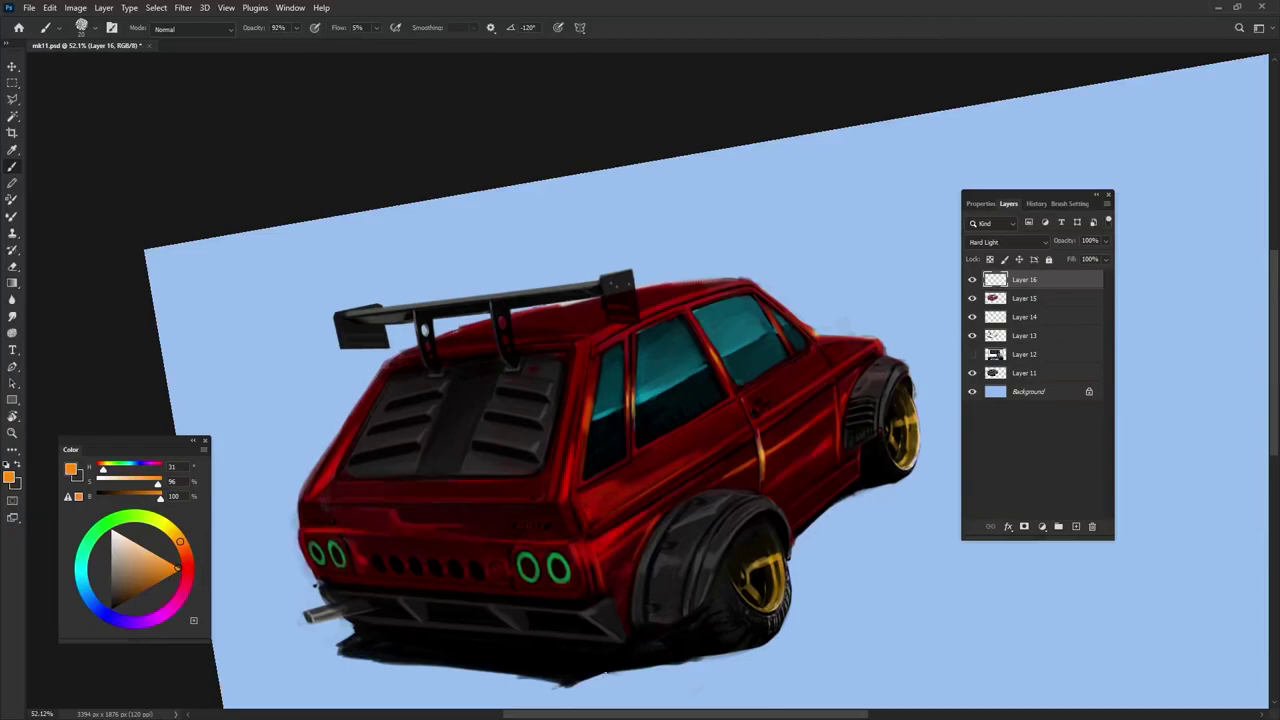
key(shift+Right)
key(shift+Right)
key(shift+Right)
key(shift+Left)
key(shift+Left)
Erase the orange glow from the rear rim with the History Eraser
drag(851, 578, 846, 574)
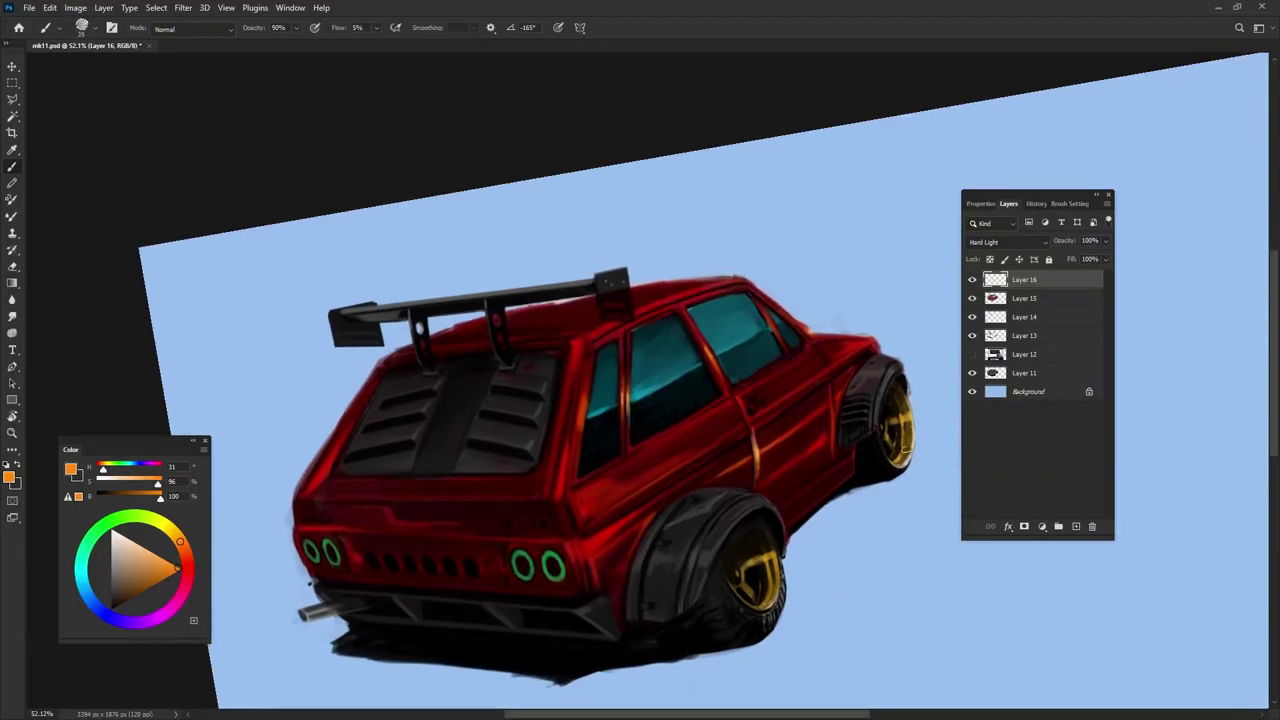
key(shift+Right)
key(shift+Right)
key(shift+Right)
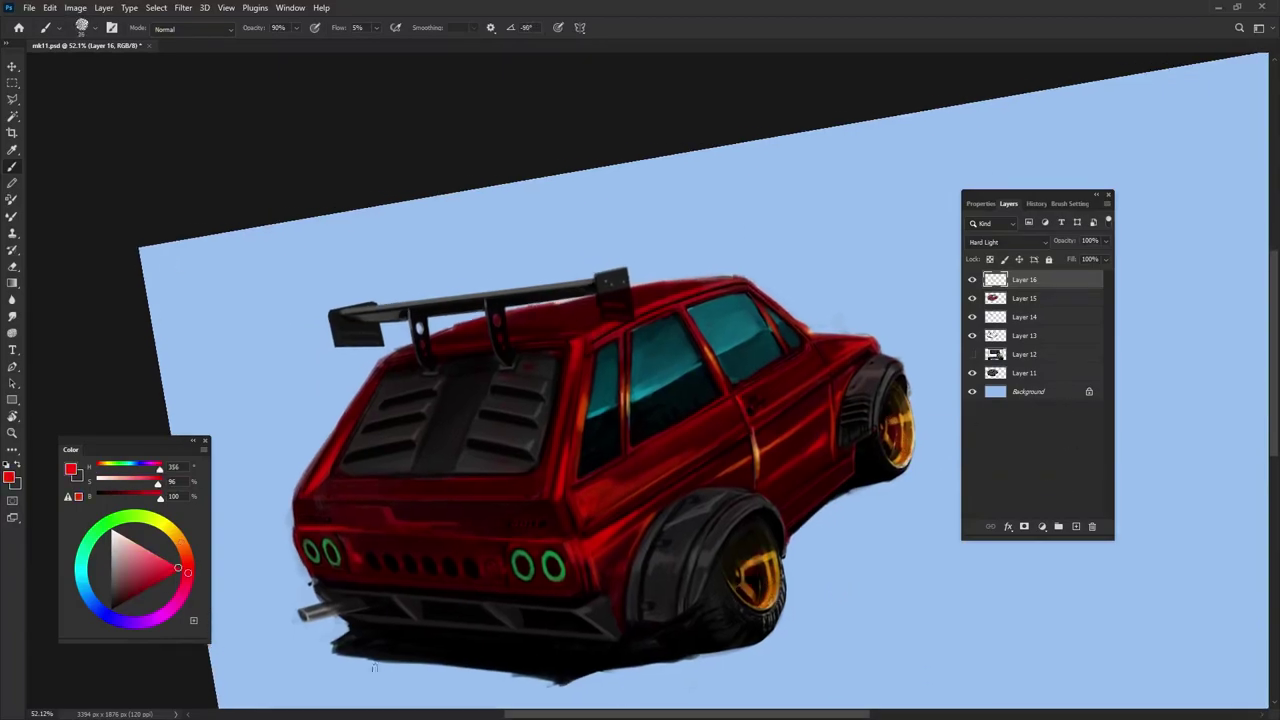
key(e)
drag(740, 560, 765, 595)
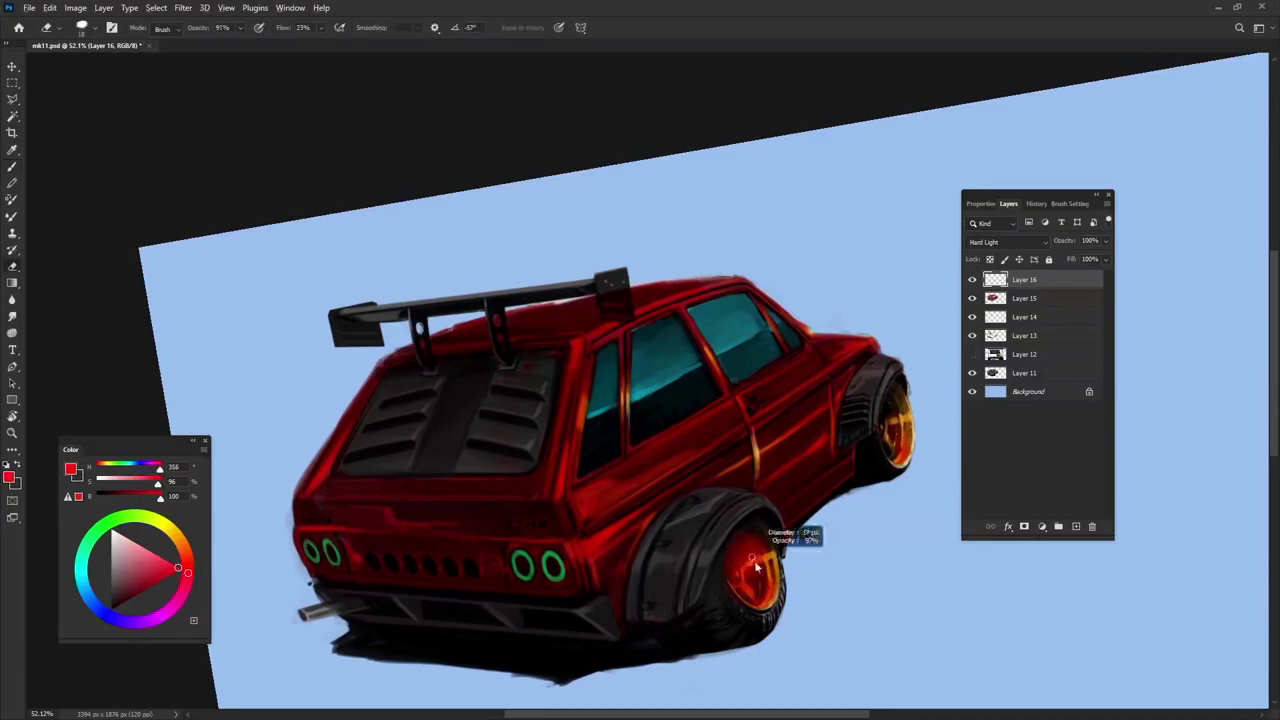
Add Layer 17, sample the light blue background, and set brush opacity 100% and flow 24%
key(b)
key(ctrl+shift+alt+n)
alt+click(845, 535)
scroll(778, 597, up, 3)
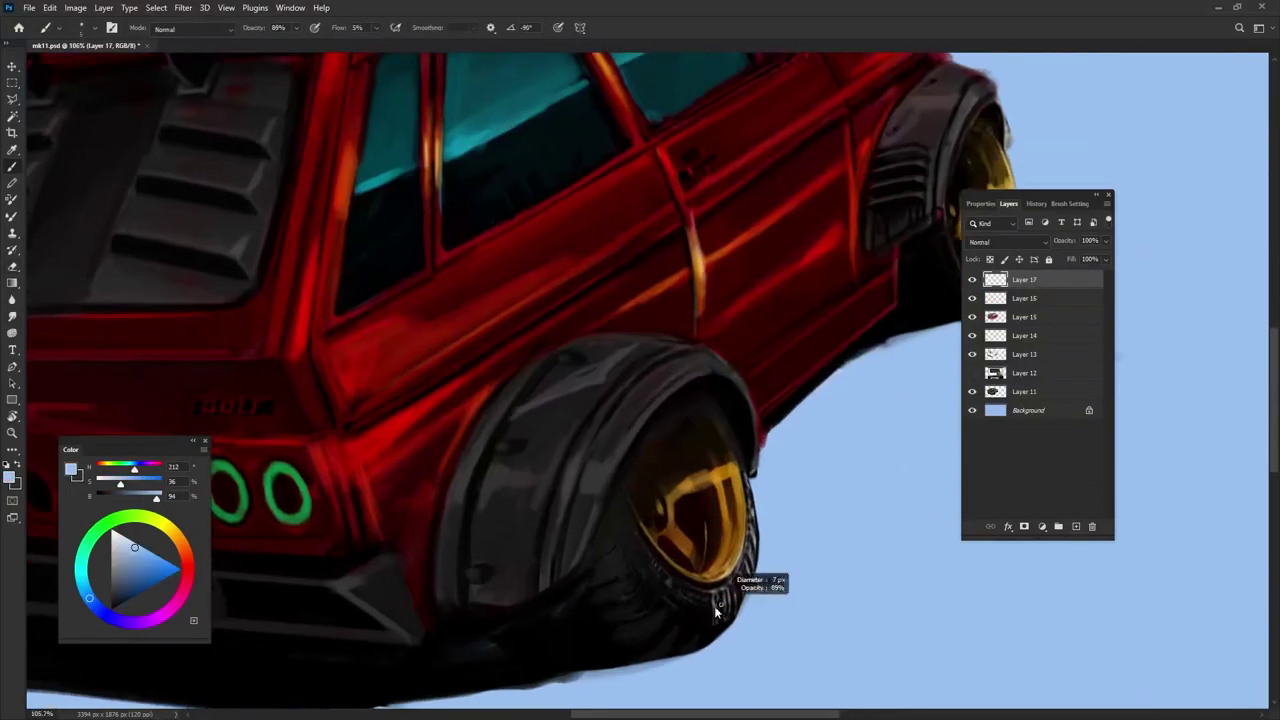
key(shift+2)
key(shift+4)
key(0)
Paint light blue lettering and edge highlights on the rear tyre sidewall
drag(730, 588, 718, 618)
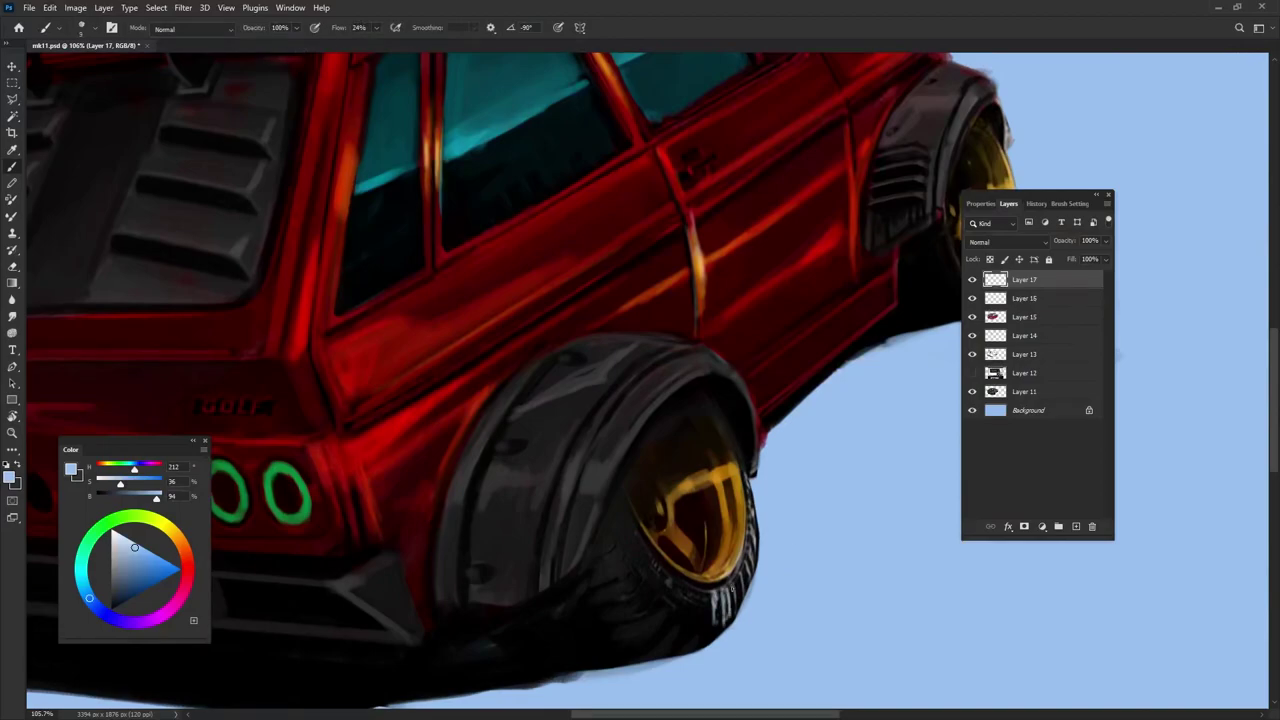
mouse_move(748, 556)
mouse_down()
mouse_move(722, 596)
mouse_move(752, 502)
mouse_up()
mouse_move(656, 576)
mouse_down()
mouse_move(626, 532)
mouse_move(450, 580)
mouse_up()
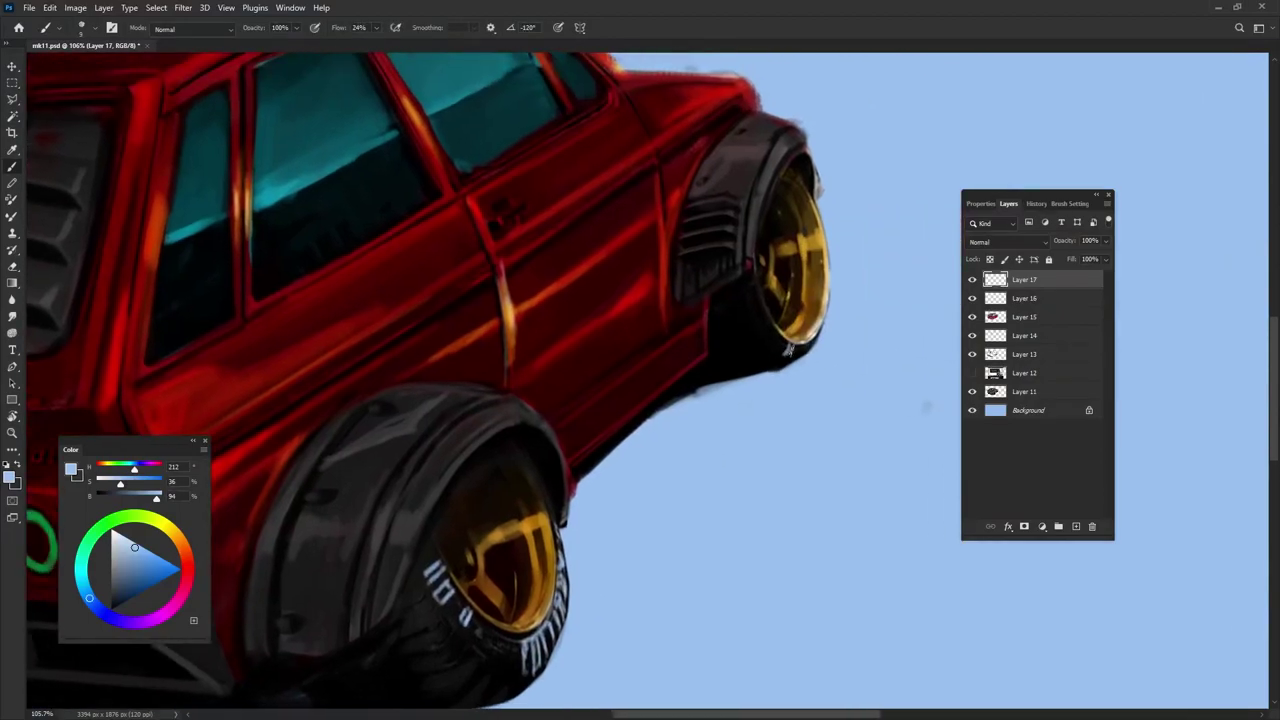
scroll(925, 405, down, 3)
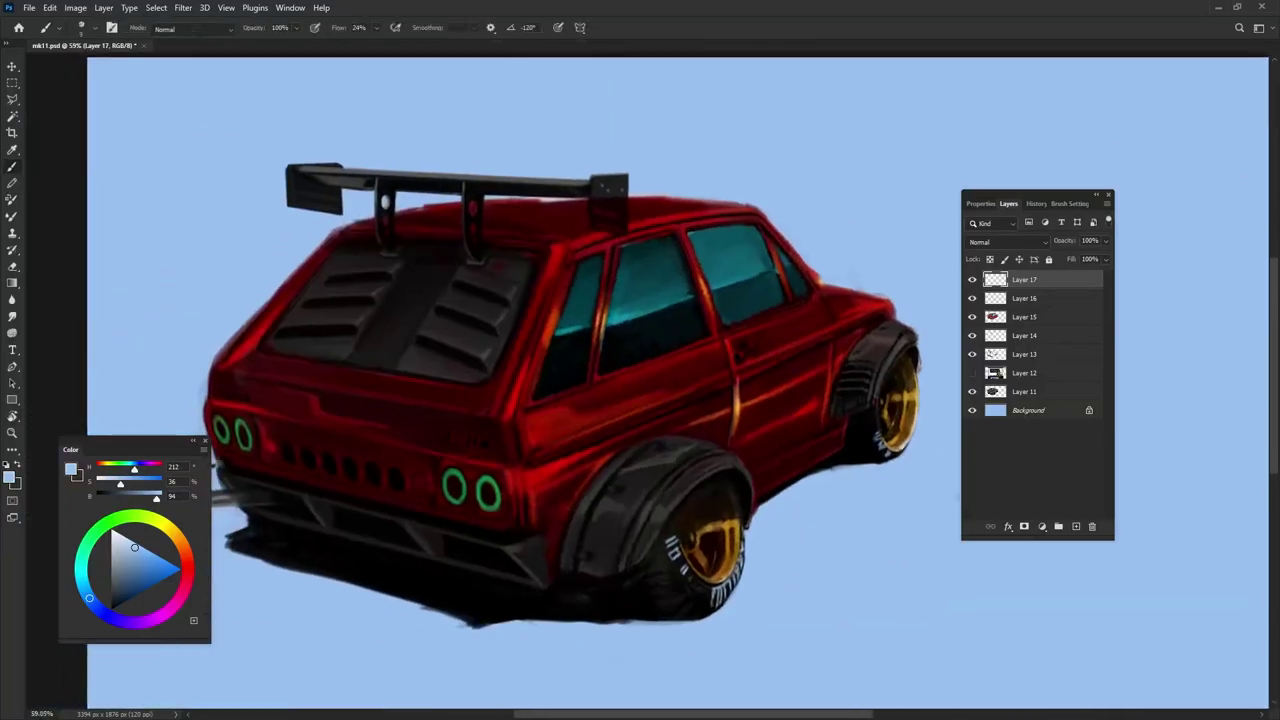
drag(762, 525, 782, 542)
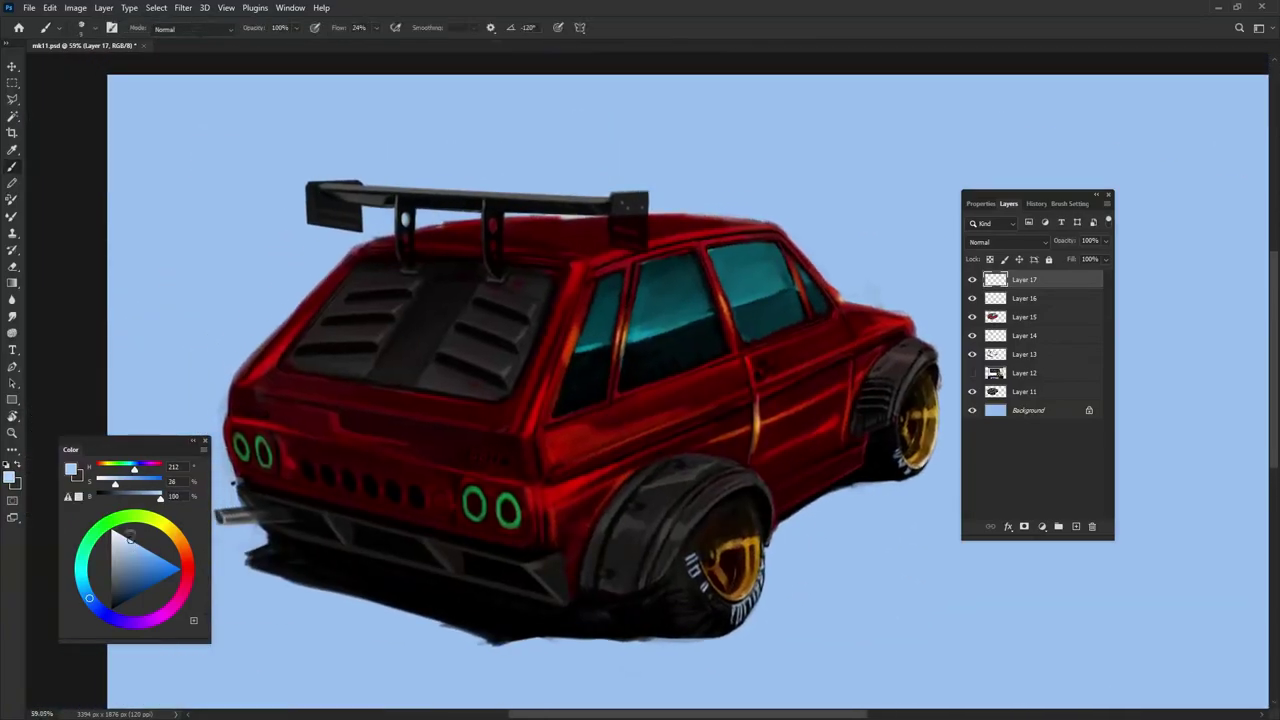
Pick a stronger blue, then sample the green of the taillight rings
alt+click(440, 503)
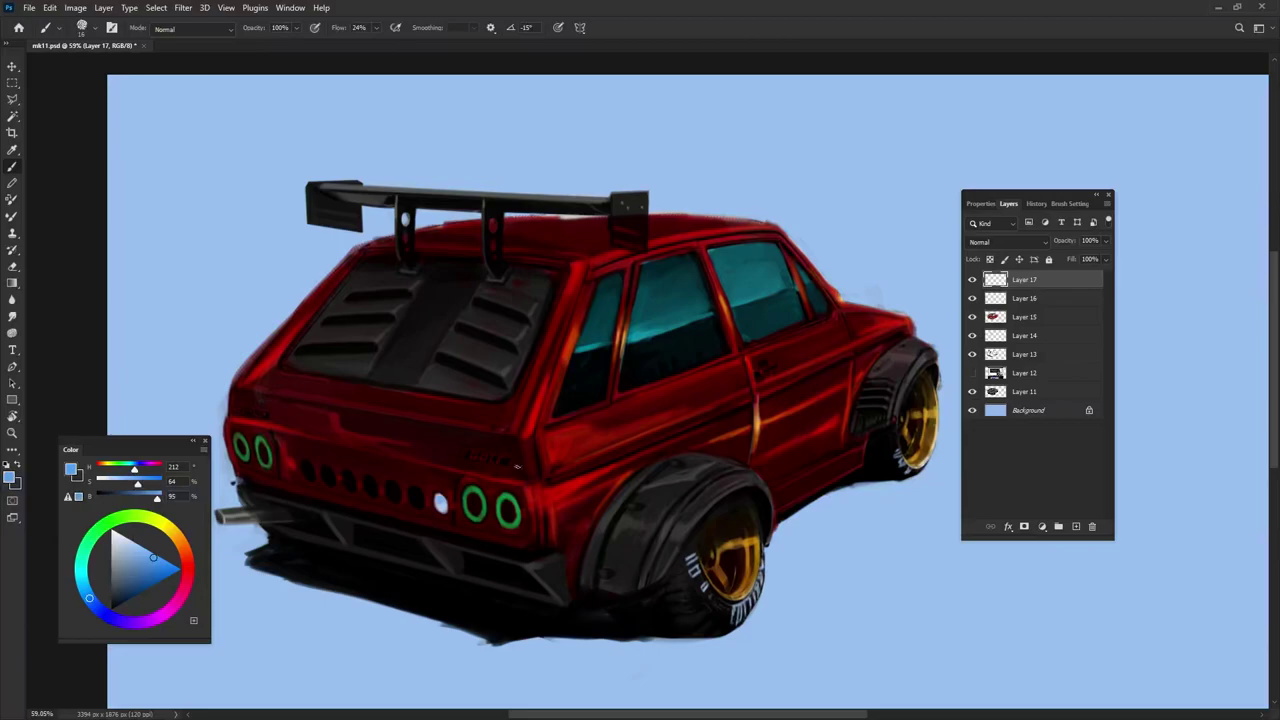
alt+click(476, 492)
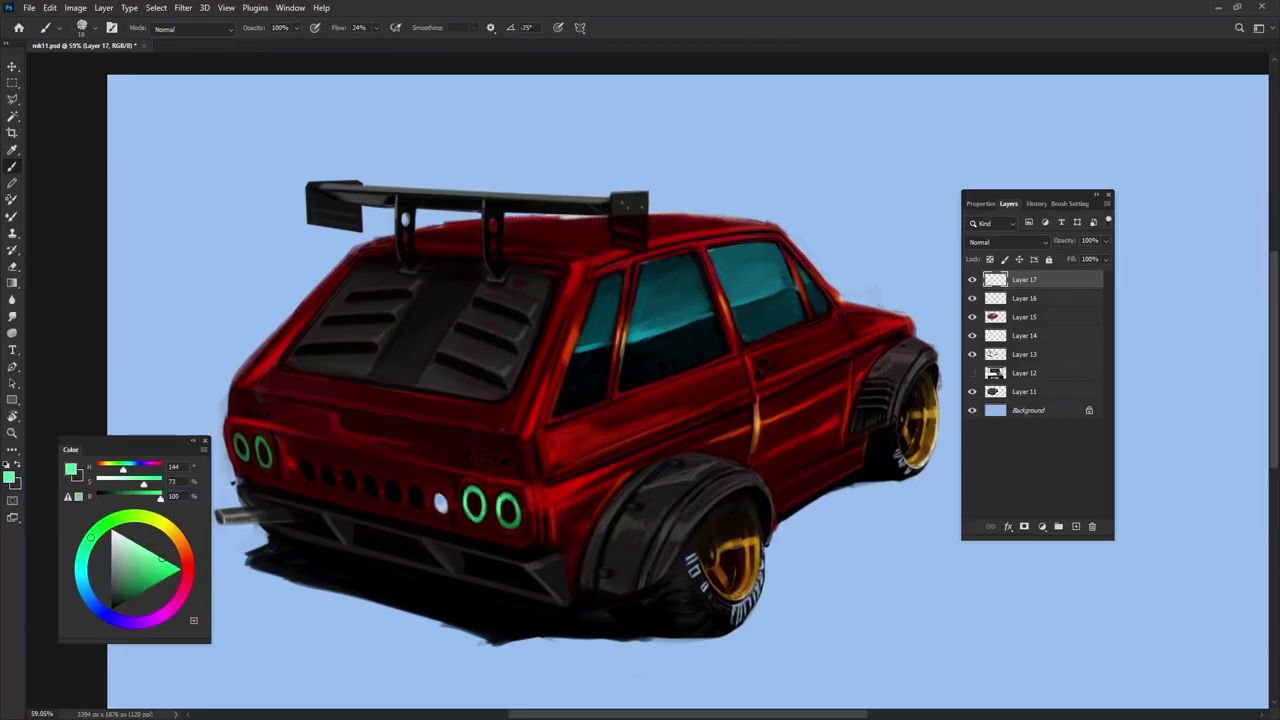
drag(810, 440, 835, 497)
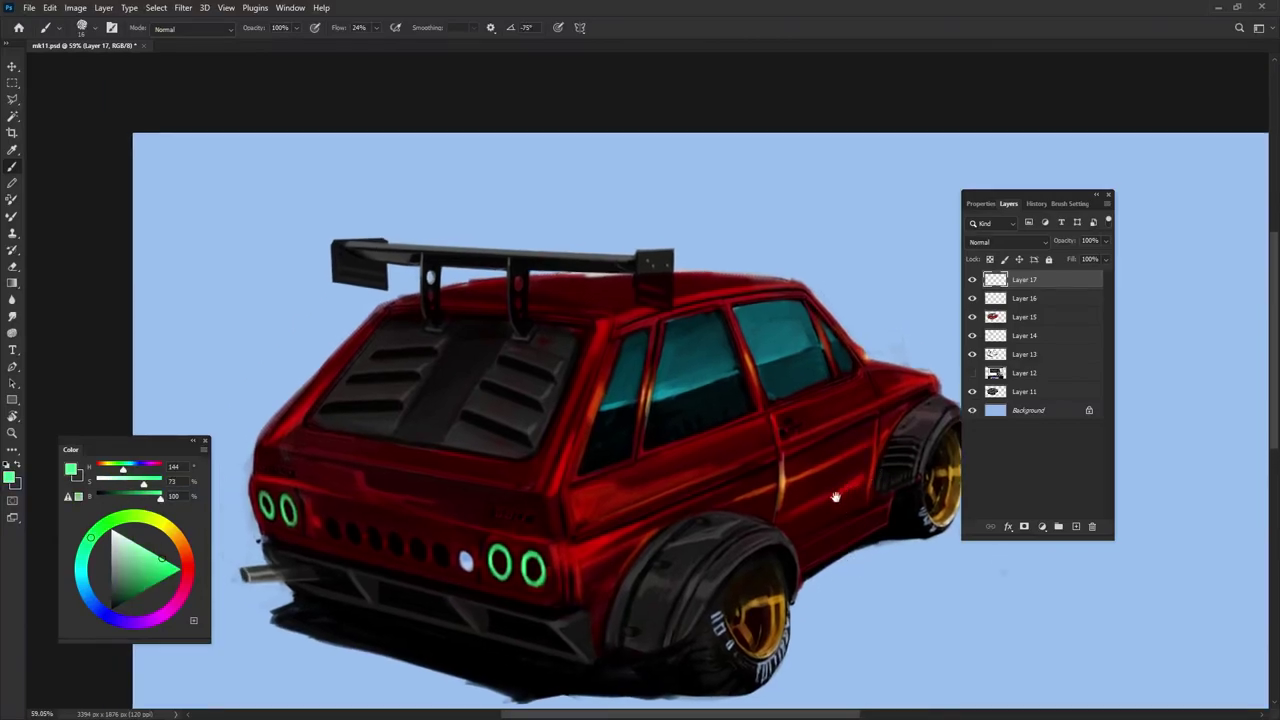
scroll(841, 541, down, 3)
scroll(791, 608, up, 2)
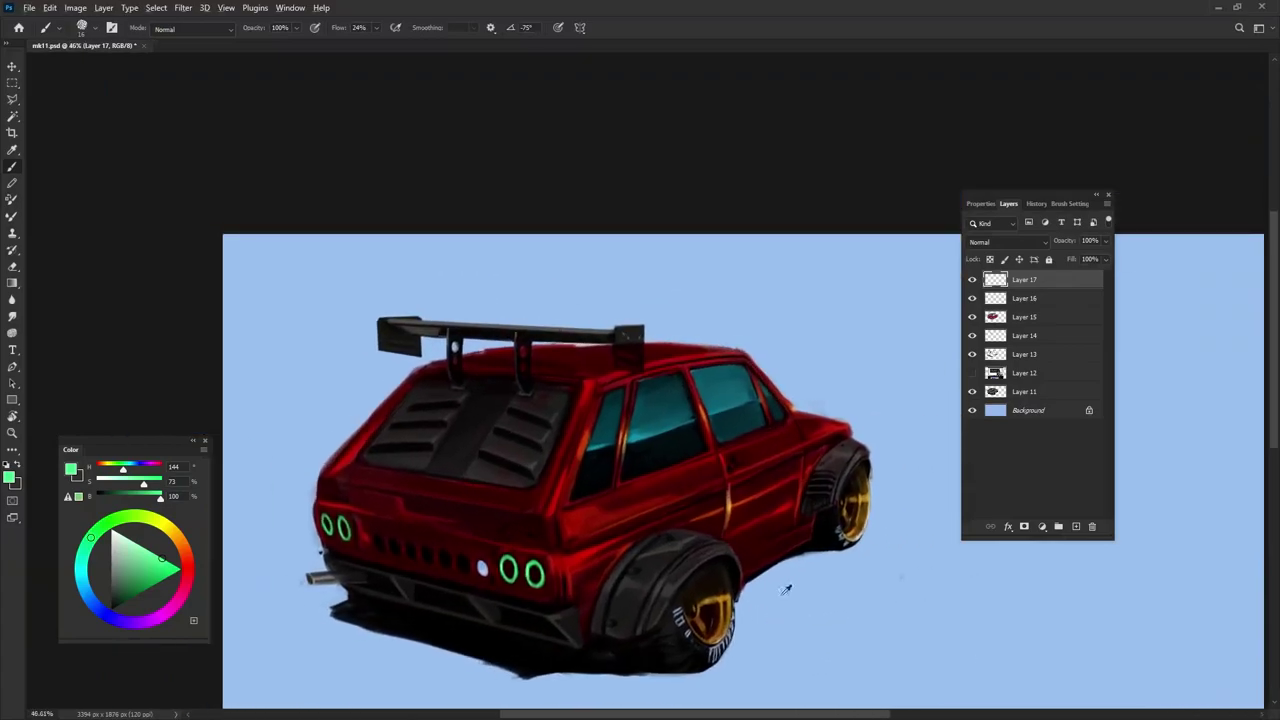
Add empty Layer 18, reset colours to black, and rotate the view back to level
key(r)
drag(757, 673, 860, 540)
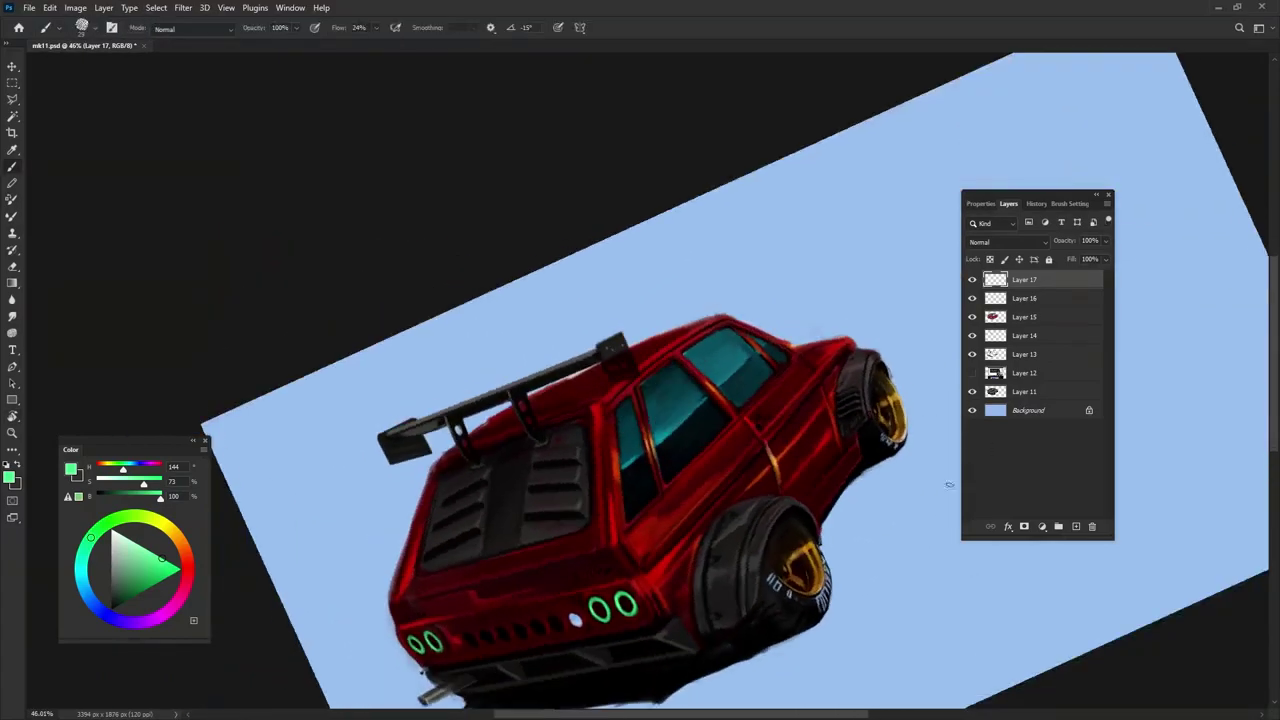
key(ctrl+shift+alt+n)
key(d)
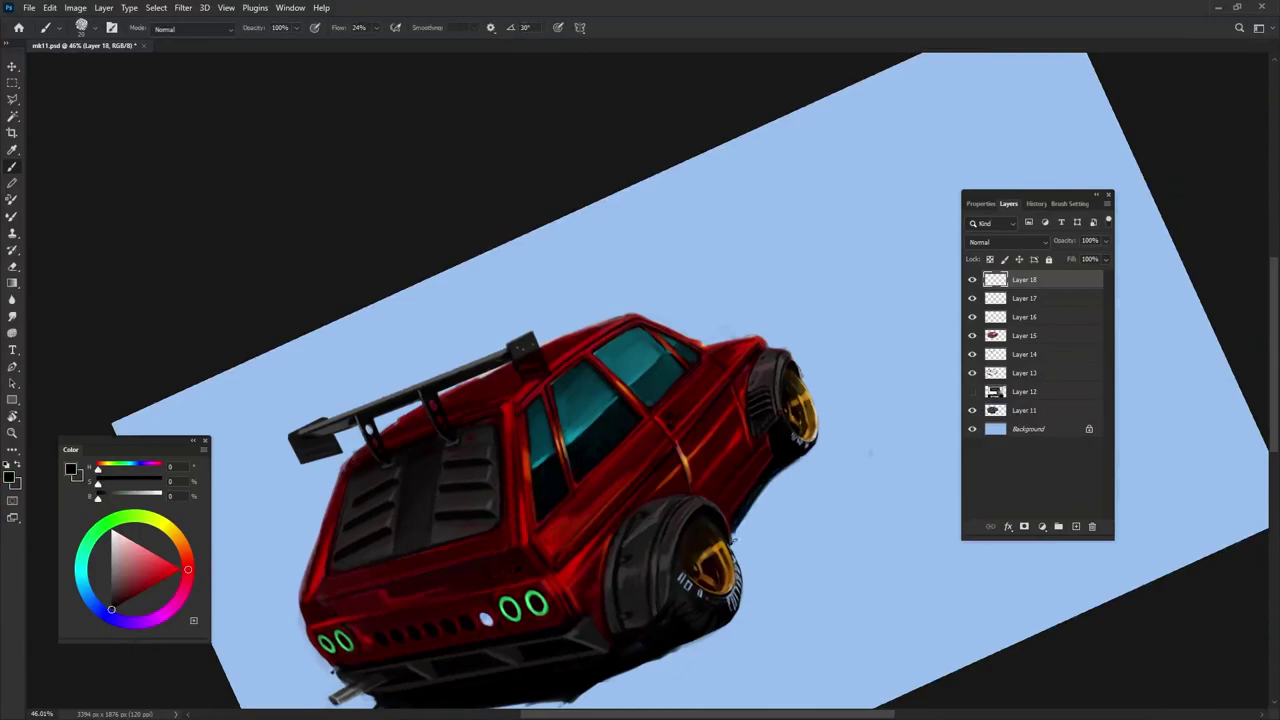
drag(735, 527, 840, 460)
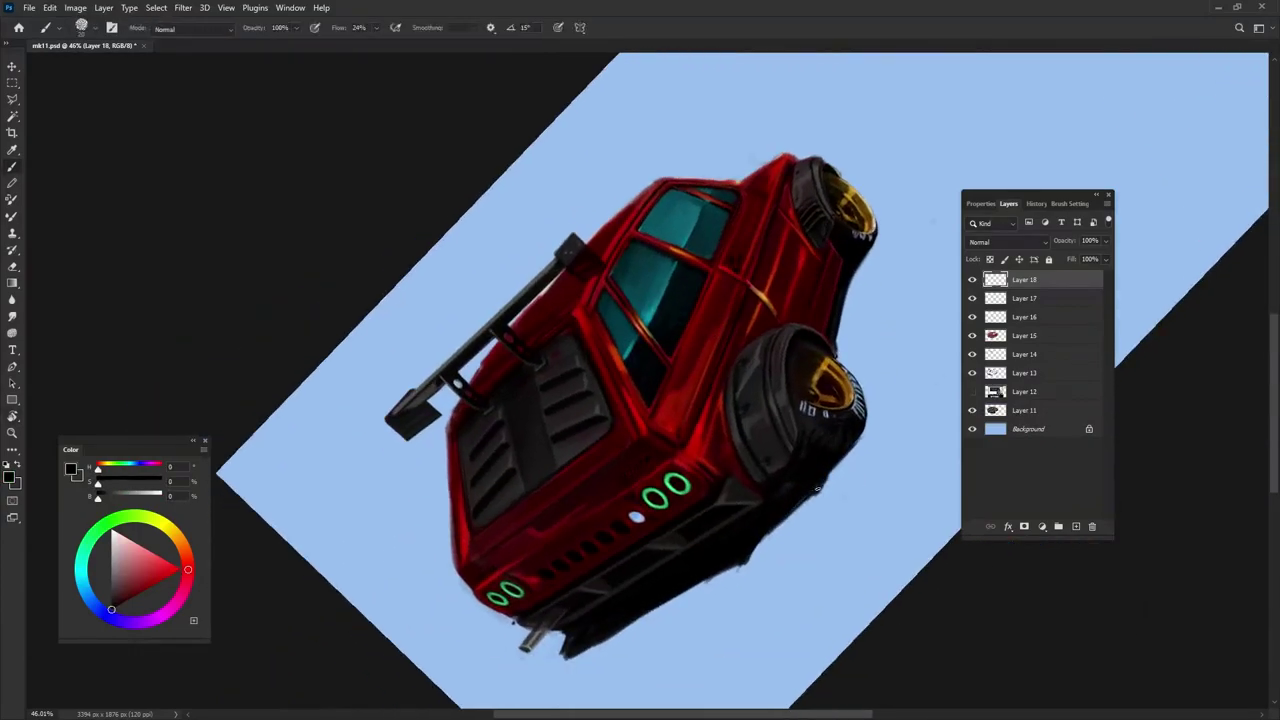
drag(760, 547, 695, 598)
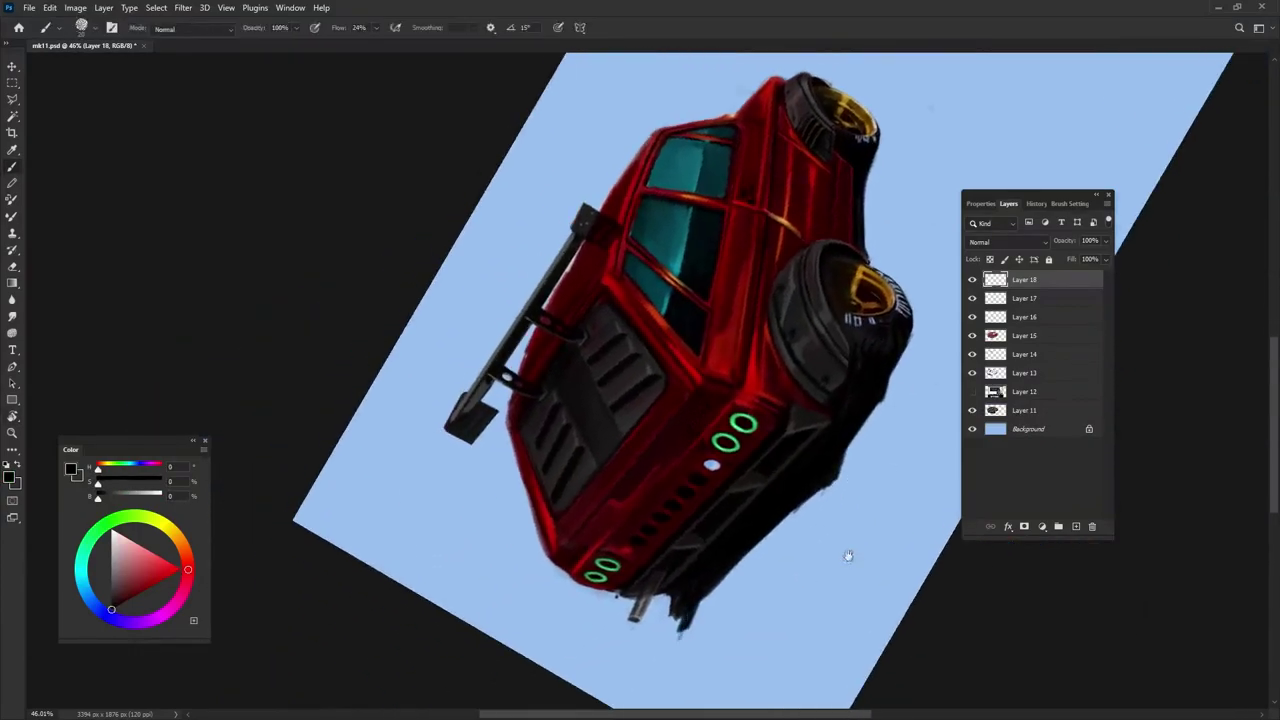
mouse_move(846, 554)
mouse_down()
mouse_move(737, 609)
mouse_move(726, 591)
mouse_up()
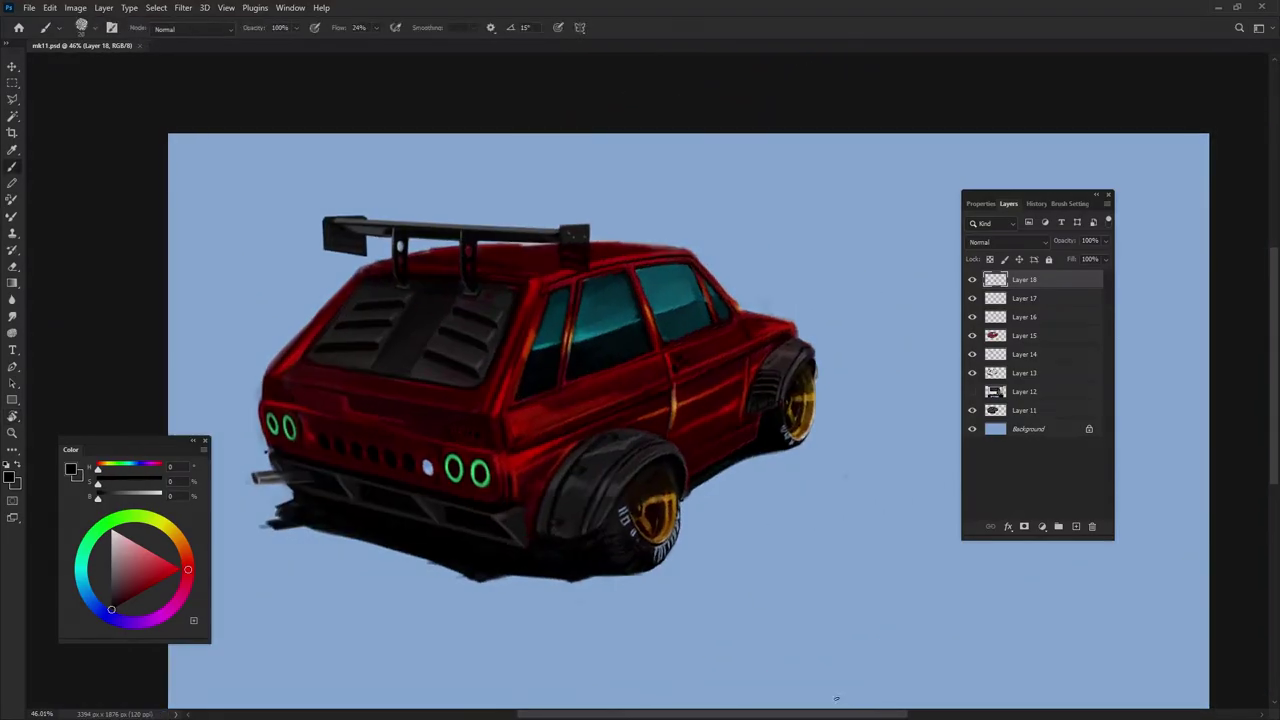